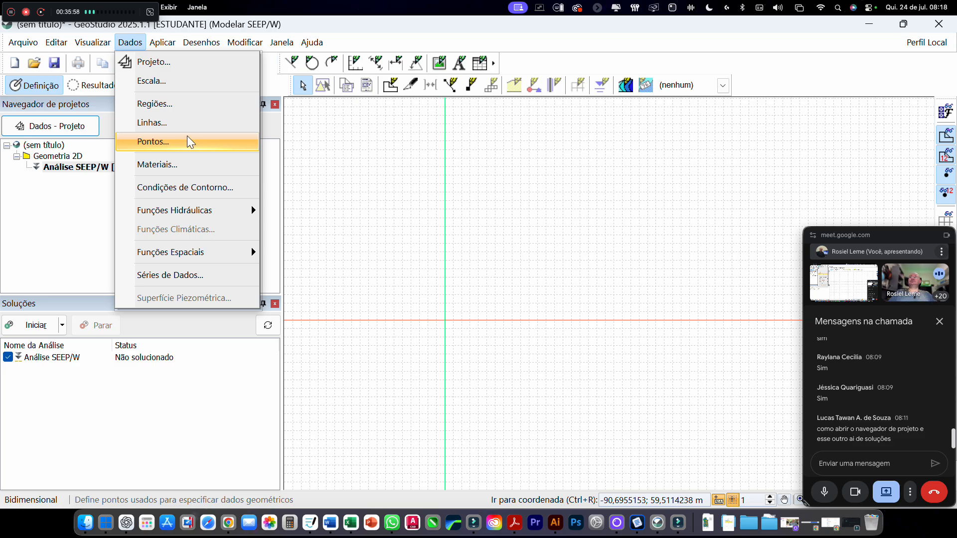
Step: Open the project's point data, set point 1 to X 0 m and Y 0 m, and add another point row
{"action": "left_click", "coordinate": [138, 47]}
{"action": "left_click", "coordinate": [137, 48]}
{"action": "left_click", "coordinate": [187, 143]}
{"action": "left_click_drag", "start_coordinate": [534, 118], "coordinate": [139, 169]}
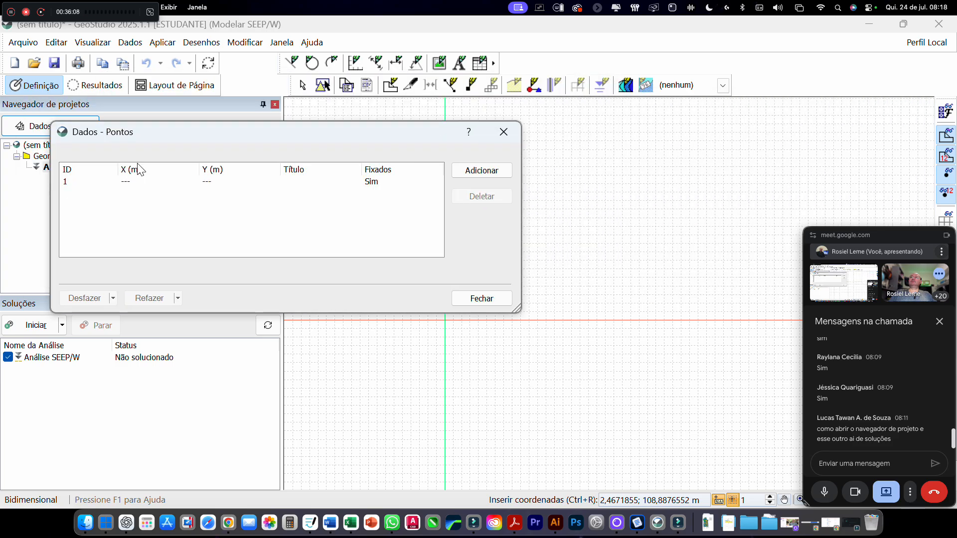
{"action": "left_click", "coordinate": [143, 181]}
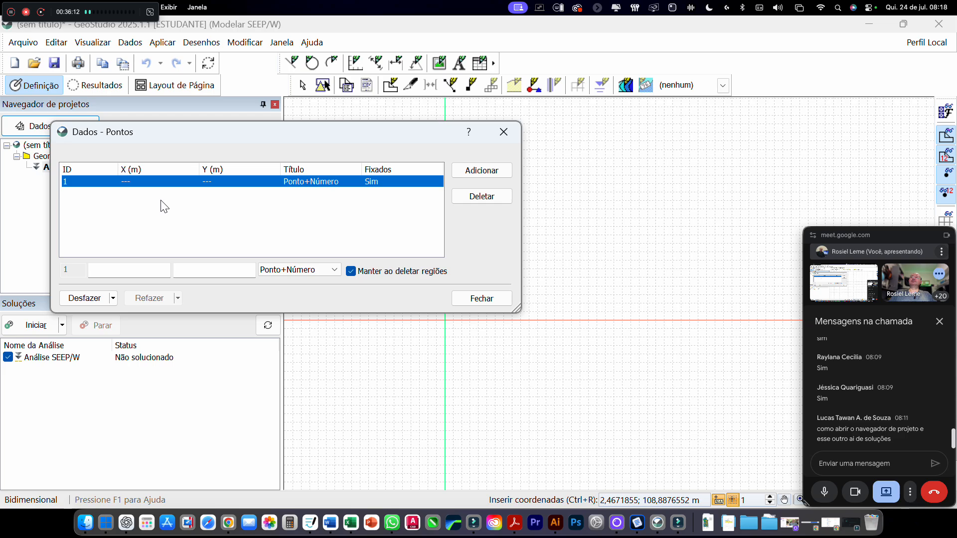
{"action": "left_click", "coordinate": [149, 273]}
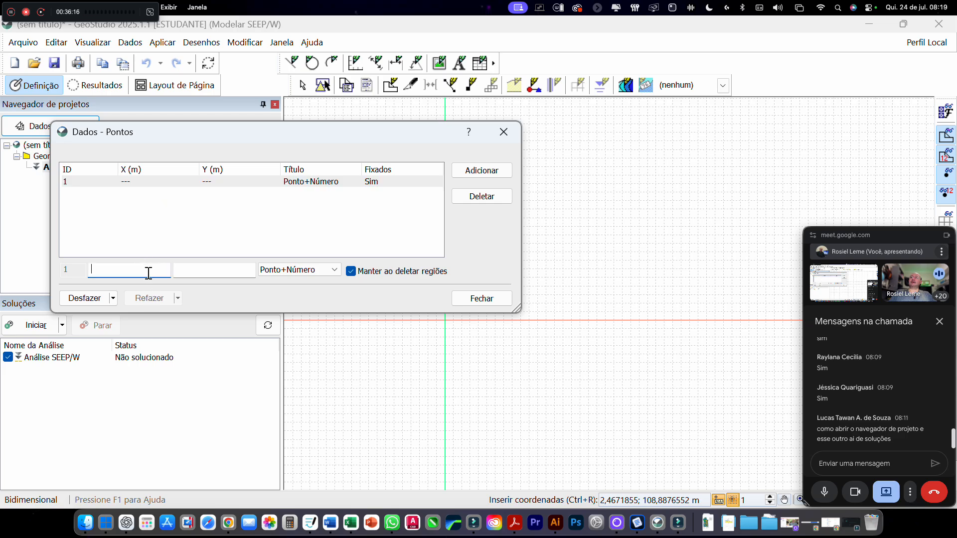
{"action": "type", "text": "0"}
{"action": "left_click", "coordinate": [188, 275]}
{"action": "type", "text": "0"}
{"action": "left_click", "coordinate": [482, 174]}
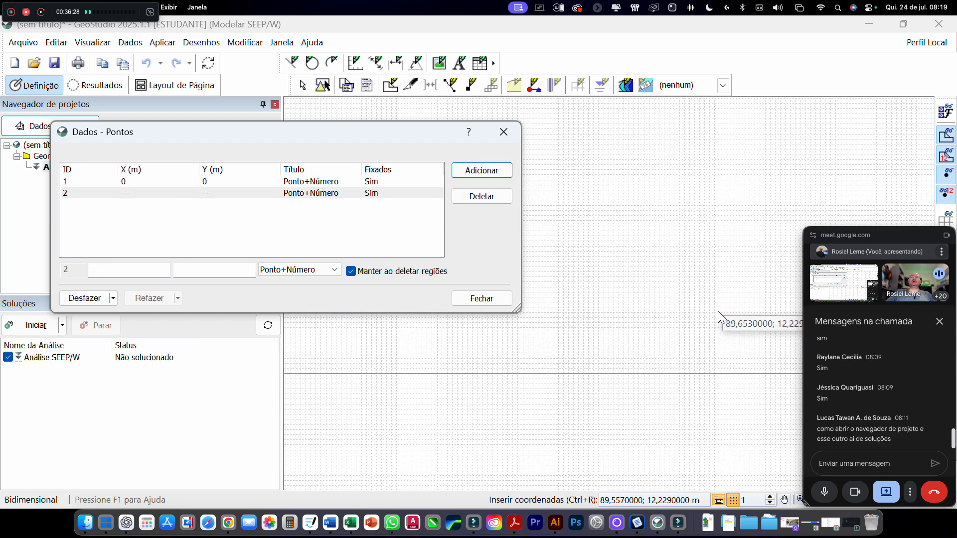
Step: Examine the position of point 1 at the origin of the drawing area
{"action": "scroll", "coordinate": [718, 311], "scroll_direction": "up", "scroll_amount": 4}
{"action": "scroll", "coordinate": [567, 373], "scroll_direction": "down", "scroll_amount": 8}
{"action": "scroll", "coordinate": [496, 389], "scroll_direction": "up", "scroll_amount": 5}
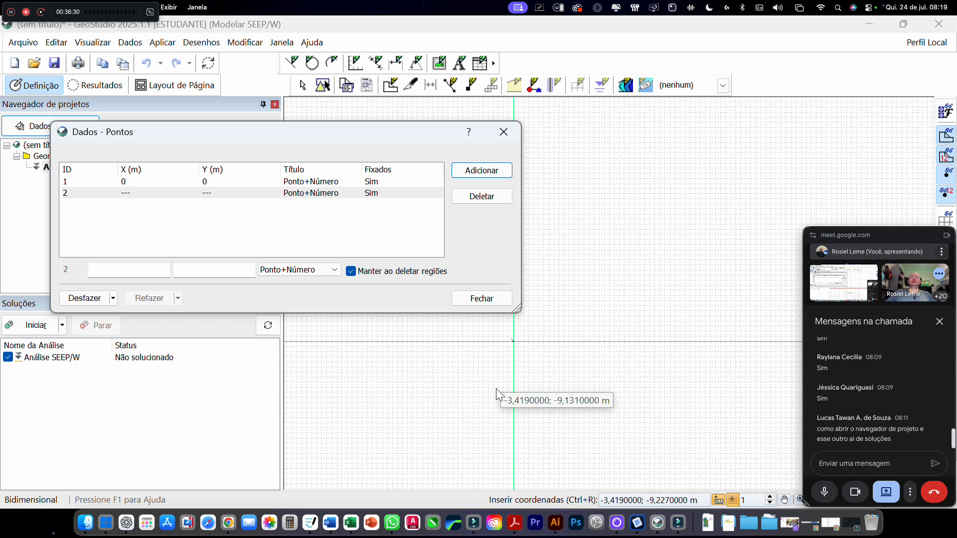
{"action": "scroll", "coordinate": [496, 391], "scroll_direction": "up", "scroll_amount": 3}
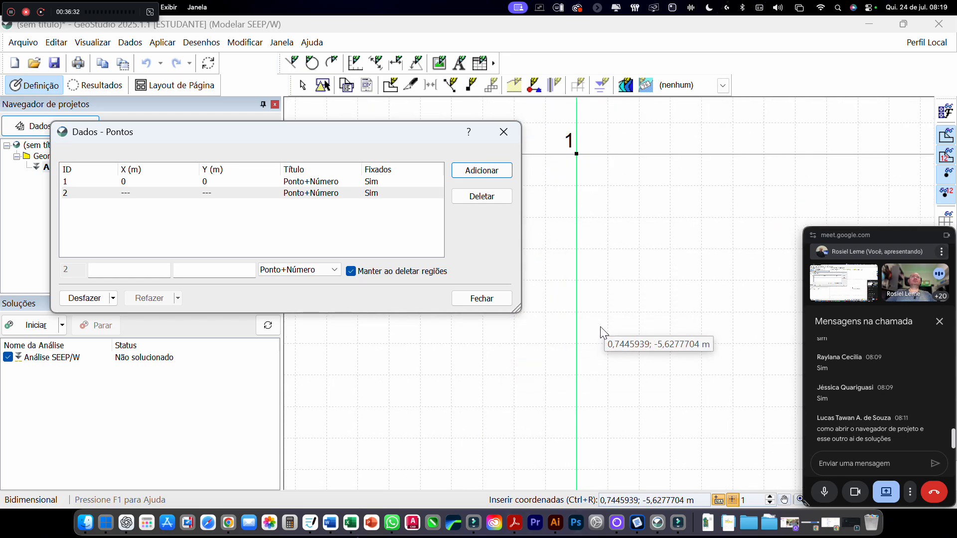
{"action": "scroll", "coordinate": [578, 187], "scroll_direction": "down", "scroll_amount": 4}
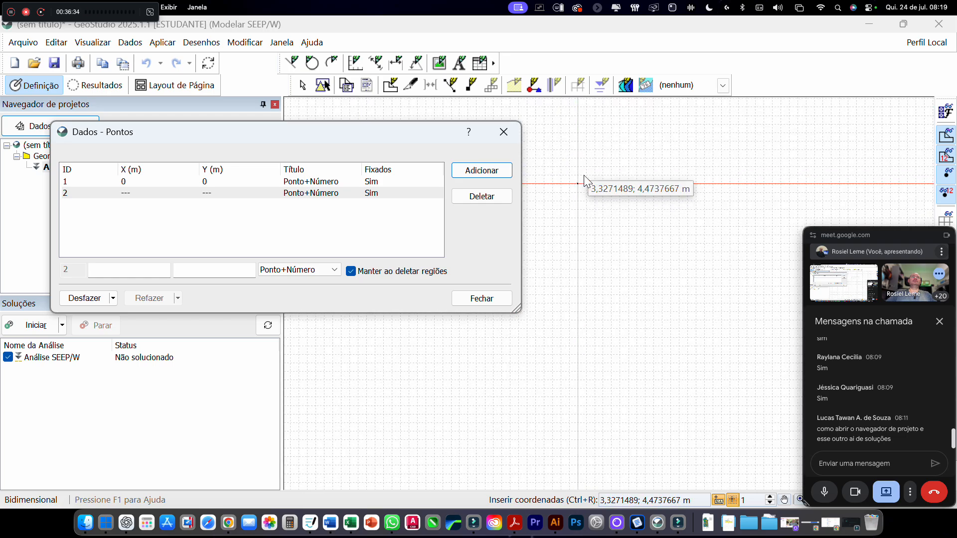
{"action": "scroll", "coordinate": [602, 132], "scroll_direction": "up", "scroll_amount": 5}
{"action": "scroll", "coordinate": [584, 161], "scroll_direction": "up", "scroll_amount": 4}
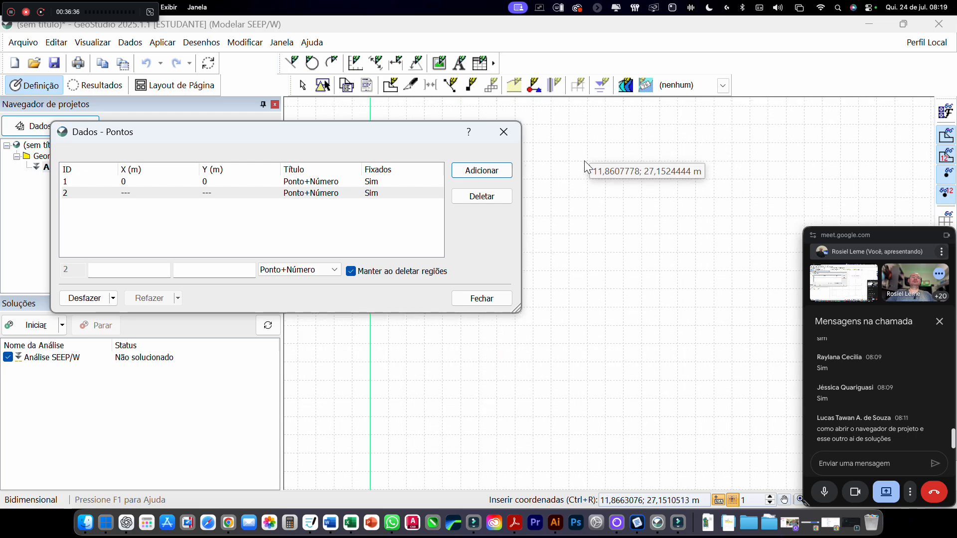
{"action": "scroll", "coordinate": [540, 321], "scroll_direction": "down", "scroll_amount": 4}
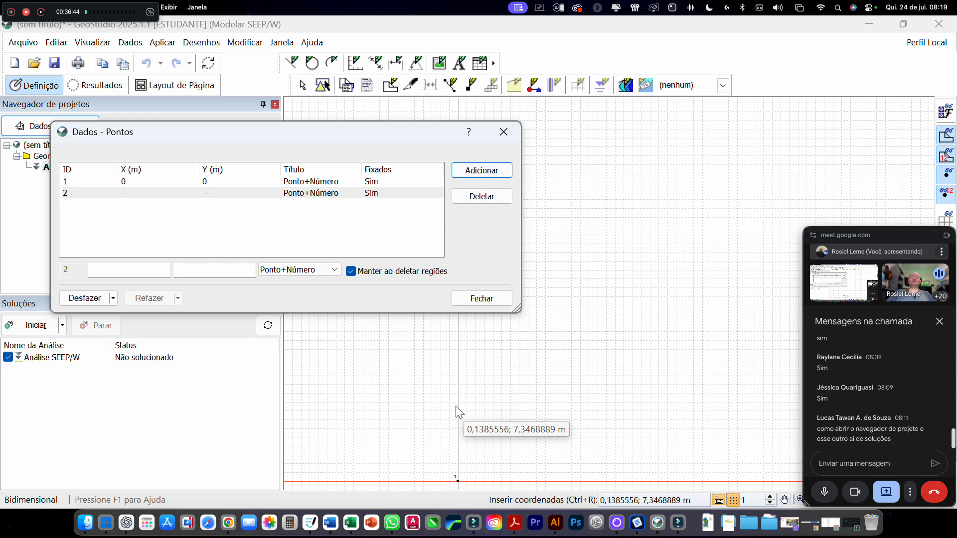
Step: Consult the dam cross-section in the Acrobat PDF, then define point 2 in GeoStudio at X 0 m, Y 8 m
{"action": "left_click", "coordinate": [517, 519]}
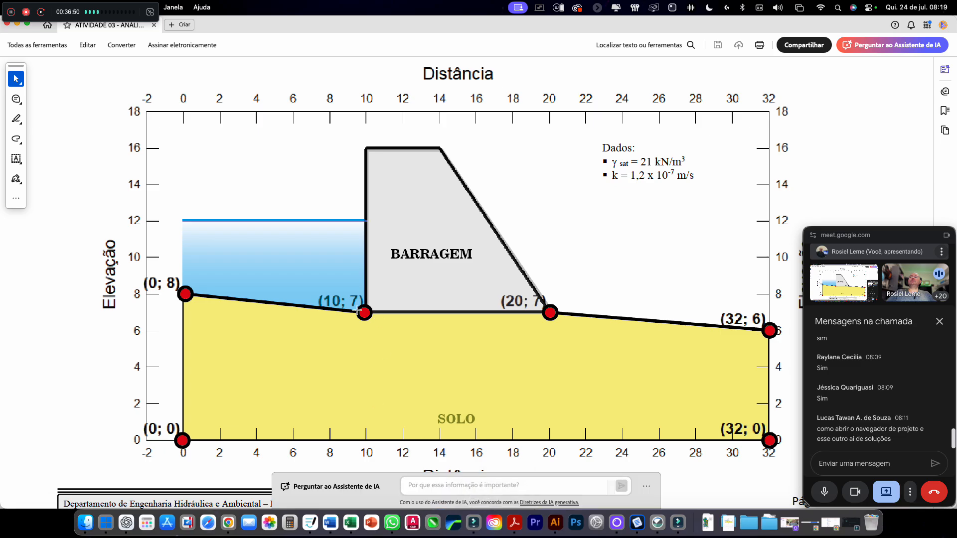
{"action": "left_click", "coordinate": [17, 24]}
{"action": "left_click", "coordinate": [147, 268]}
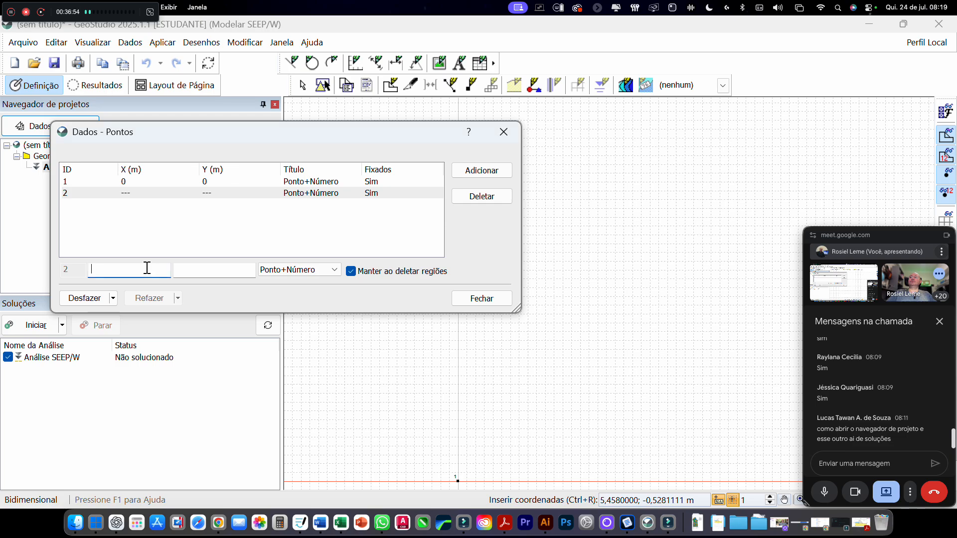
{"action": "type", "text": "0"}
{"action": "left_click", "coordinate": [225, 275]}
{"action": "type", "text": "8"}
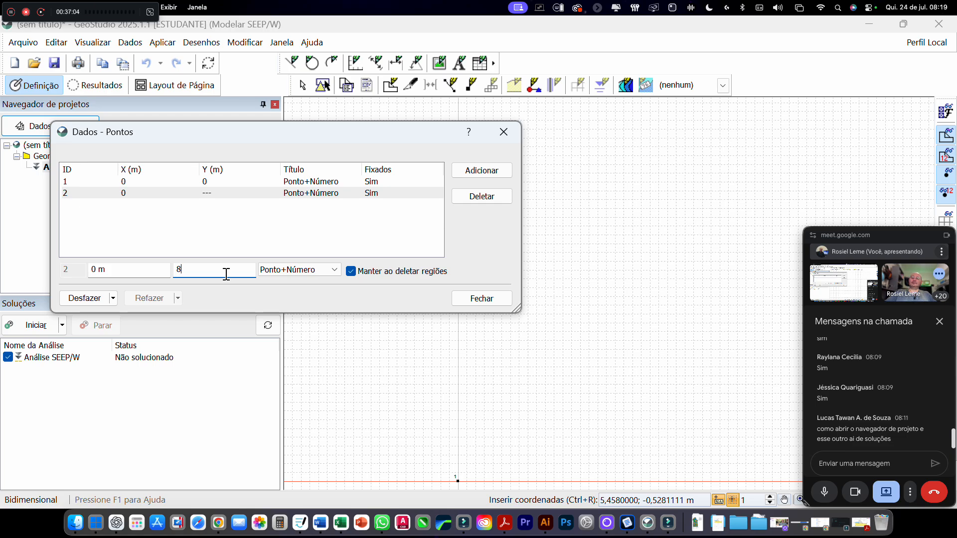
{"action": "key", "text": "Return"}
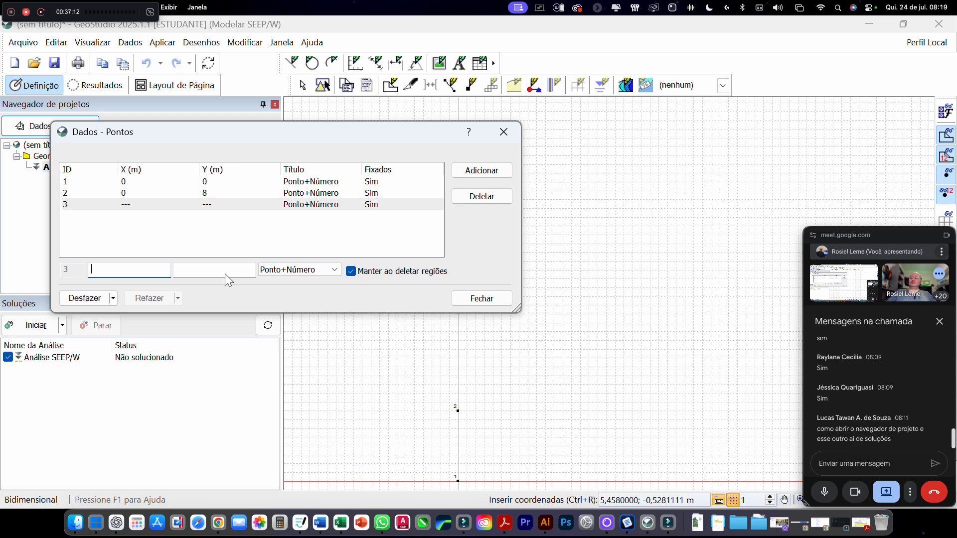
Step: Define point 3 at X 10 m and Y 7 m
{"action": "type", "text": "10"}
{"action": "left_click", "coordinate": [242, 272]}
{"action": "type", "text": "7"}
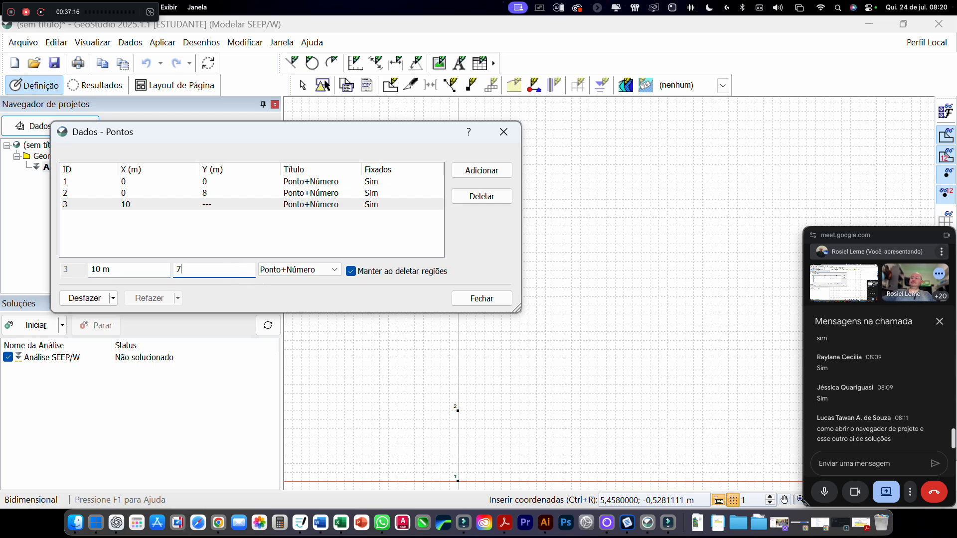
{"action": "key", "text": "Return"}
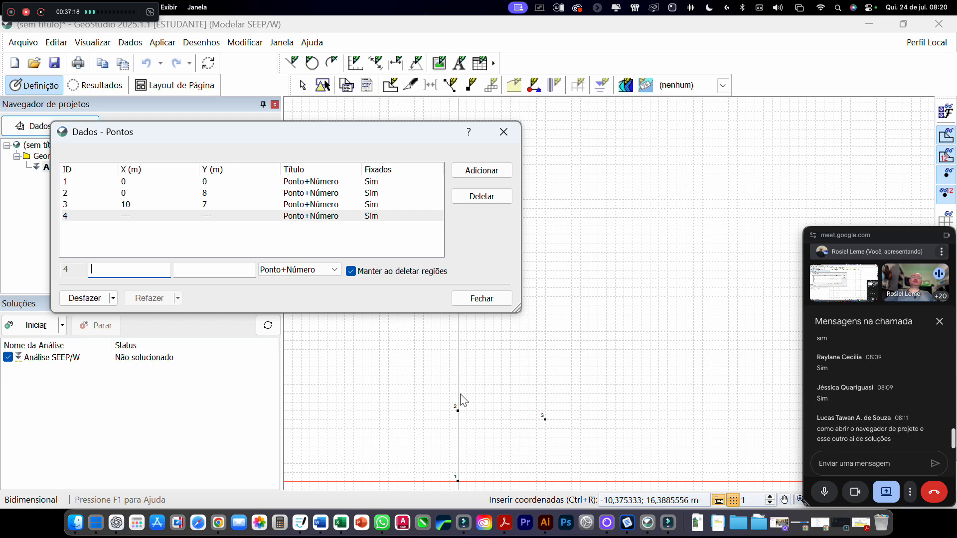
Step: Change the Y coordinate of point 3 to 9 m
{"action": "left_click", "coordinate": [216, 205]}
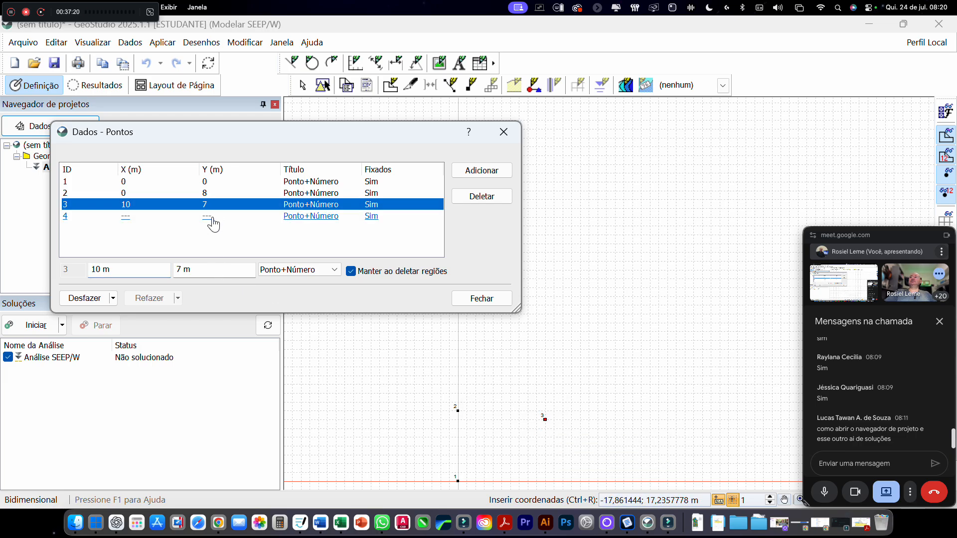
{"action": "left_click", "coordinate": [209, 269]}
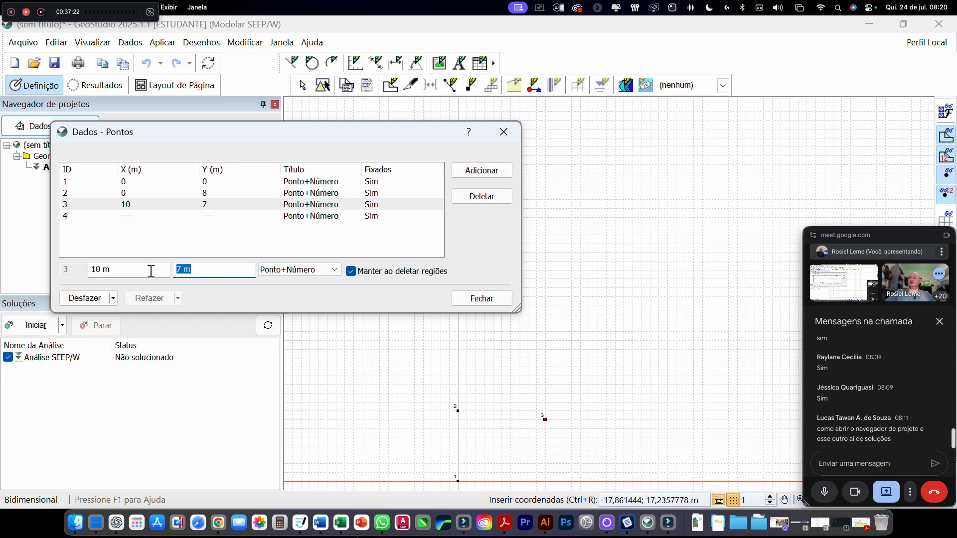
{"action": "type", "text": "9"}
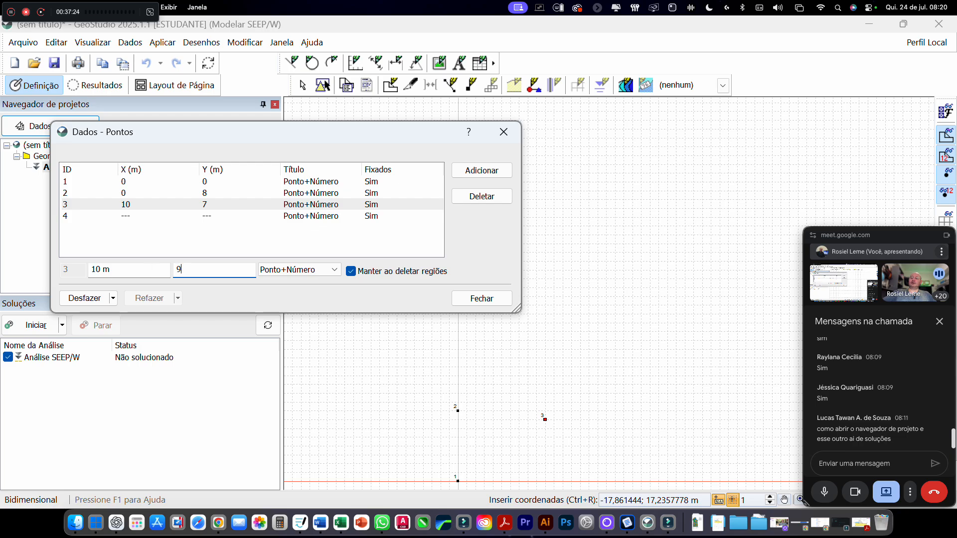
{"action": "key", "text": "Return"}
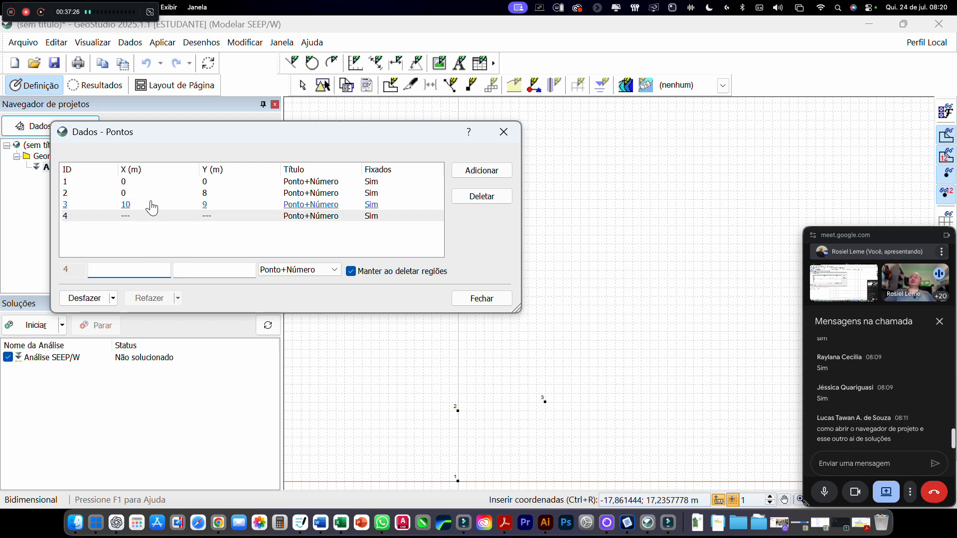
Step: Set the Y coordinate of point 3 back to 7 m and select that point in the list
{"action": "left_click", "coordinate": [94, 205]}
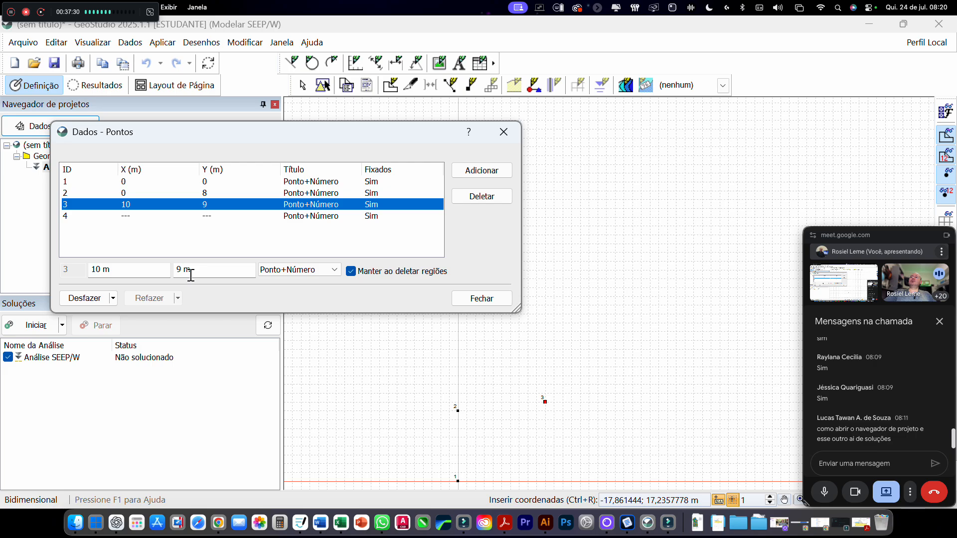
{"action": "left_click_drag", "start_coordinate": [191, 275], "coordinate": [163, 271]}
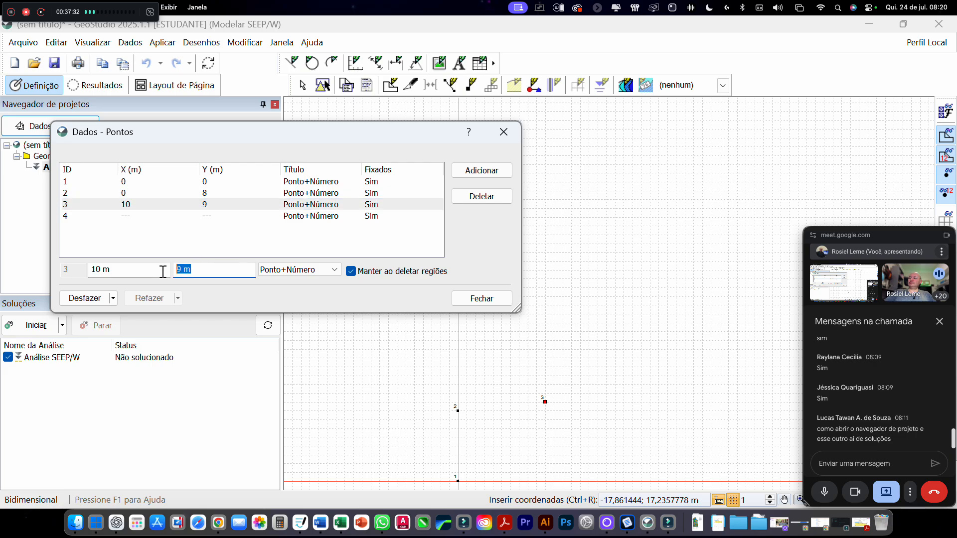
{"action": "type", "text": "7"}
{"action": "key", "text": "Return"}
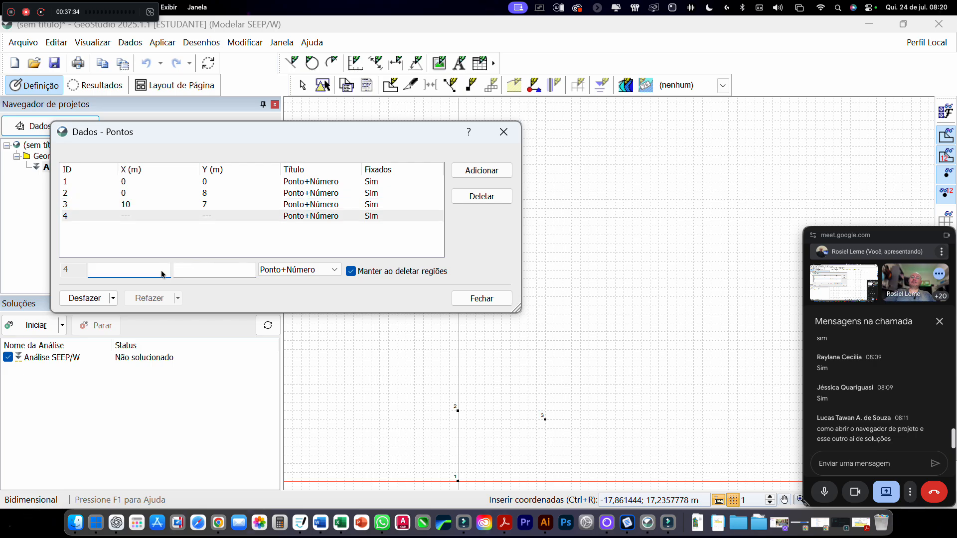
{"action": "left_click", "coordinate": [148, 205]}
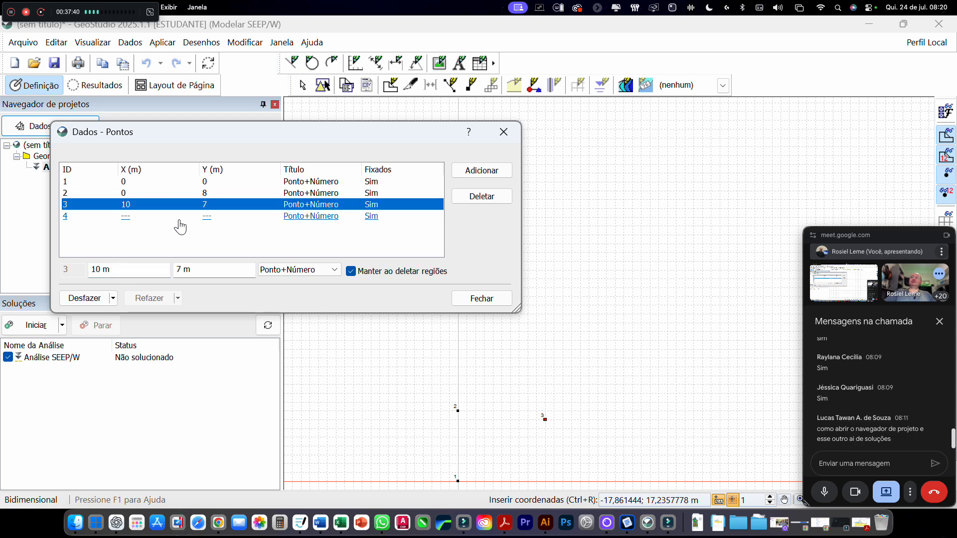
Step: Undo the recent point edits until the Y coordinate of point 3 is blank
{"action": "left_click", "coordinate": [82, 299]}
{"action": "left_click", "coordinate": [83, 299]}
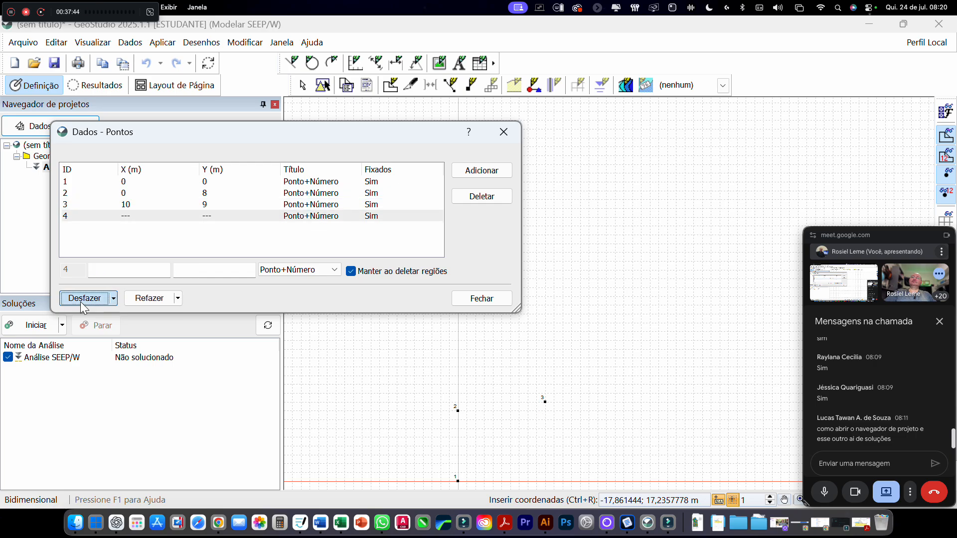
{"action": "left_click", "coordinate": [82, 299]}
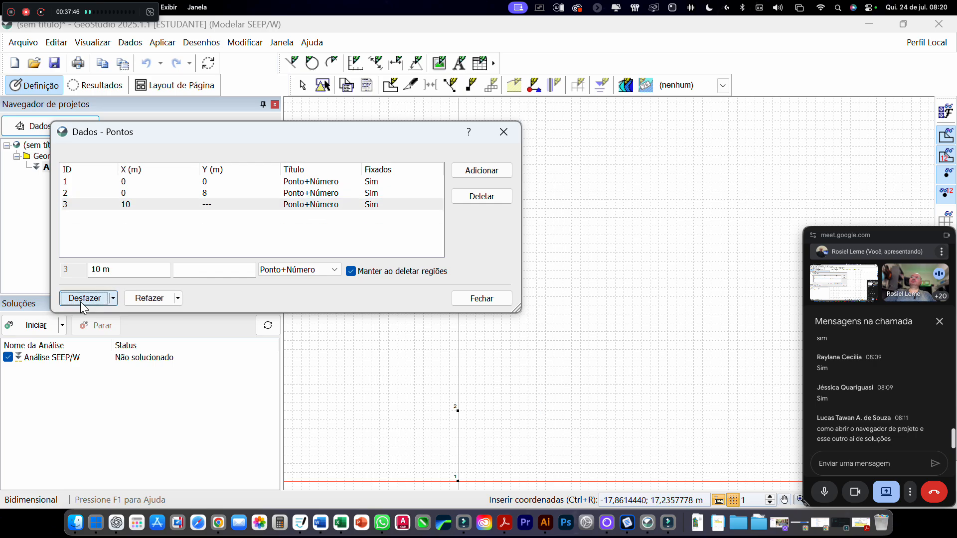
Step: Enter 7 m as the Y coordinate of point 3 to complete it
{"action": "left_click", "coordinate": [206, 205]}
{"action": "left_click", "coordinate": [197, 269]}
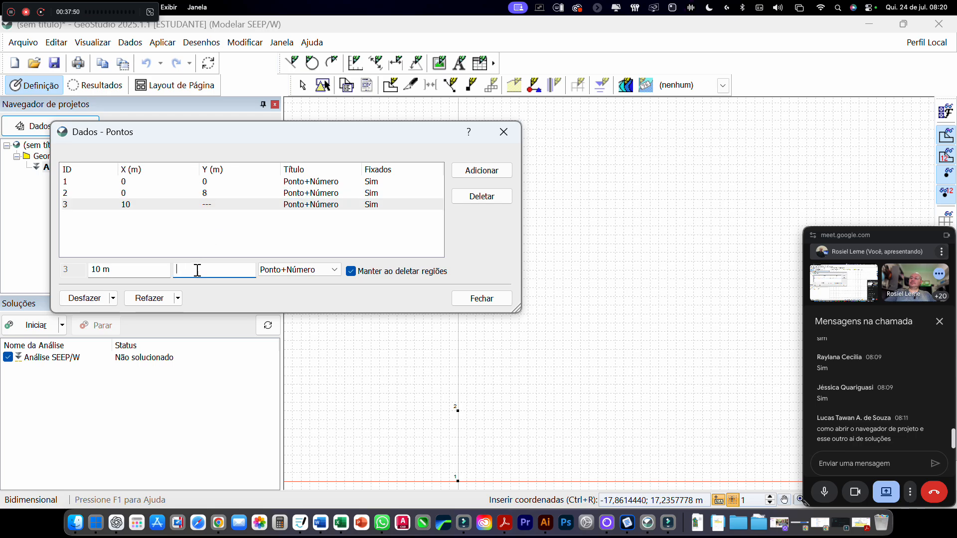
{"action": "type", "text": "7"}
{"action": "key", "text": "Return"}
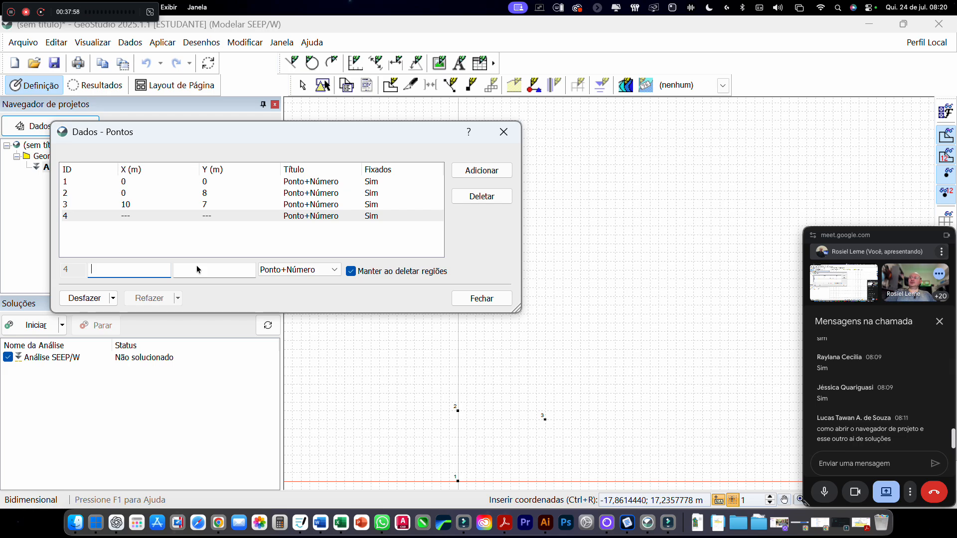
Step: Check the remaining ground coordinates in the Acrobat PDF, then define point 4 in GeoStudio at X 20 m, Y 7 m
{"action": "left_click", "coordinate": [505, 528]}
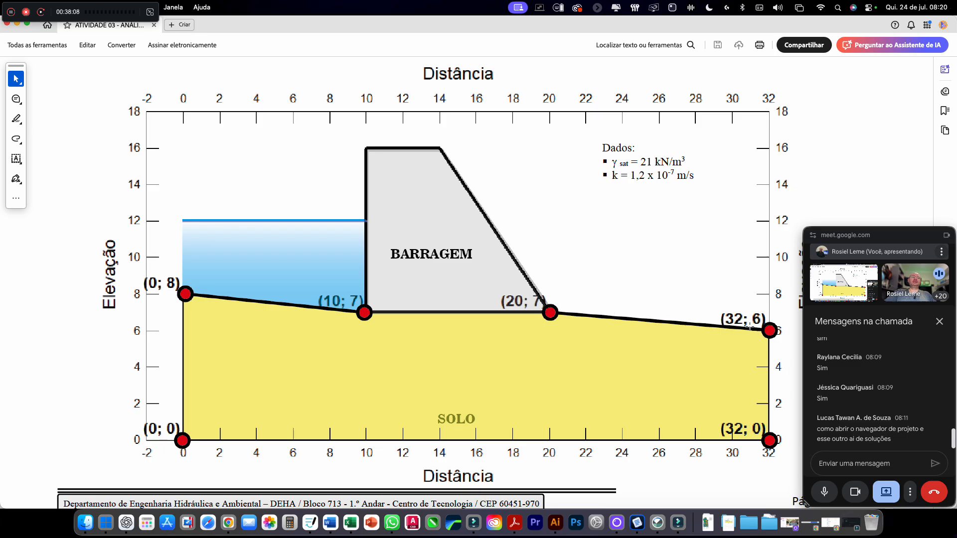
{"action": "left_click", "coordinate": [17, 24]}
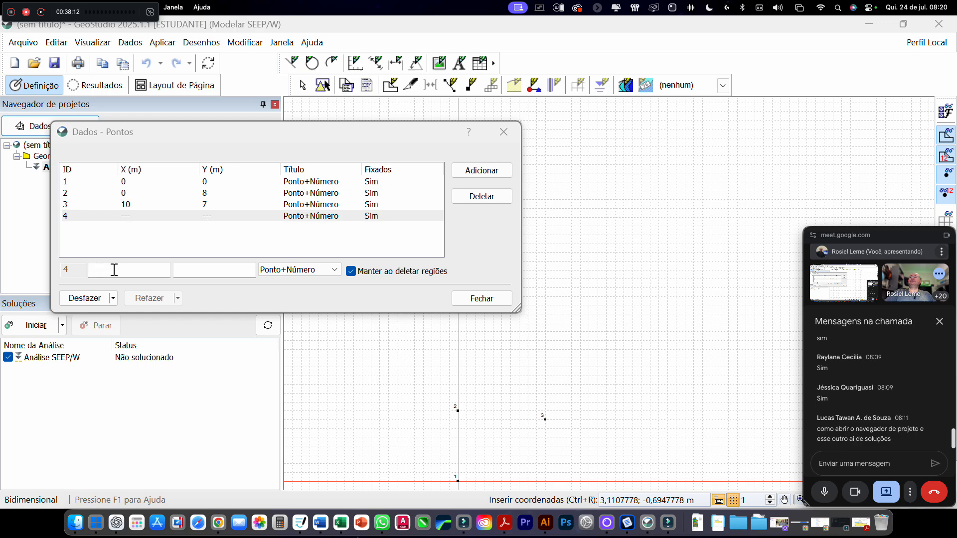
{"action": "type", "text": "2"}
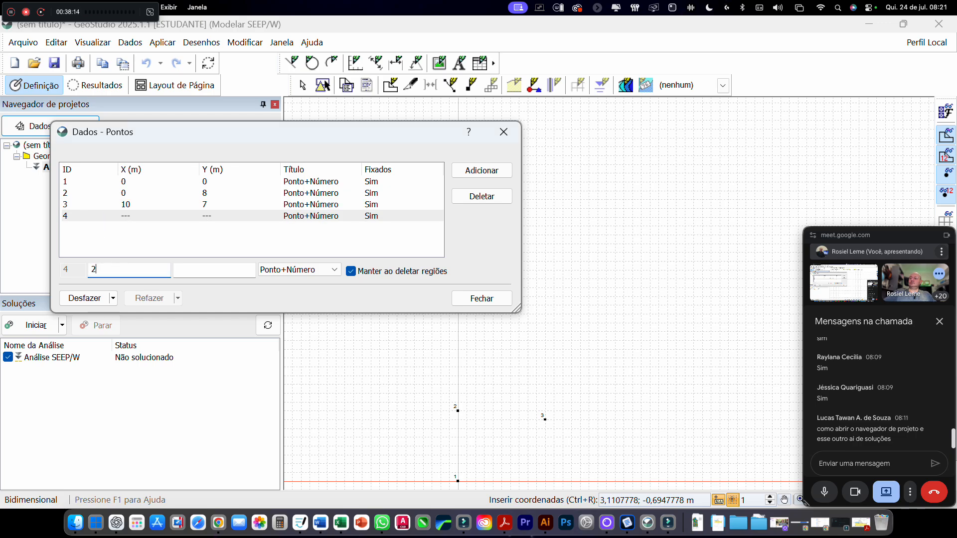
{"action": "type", "text": "0"}
{"action": "key", "text": "Tab"}
{"action": "type", "text": "7"}
{"action": "key", "text": "Return"}
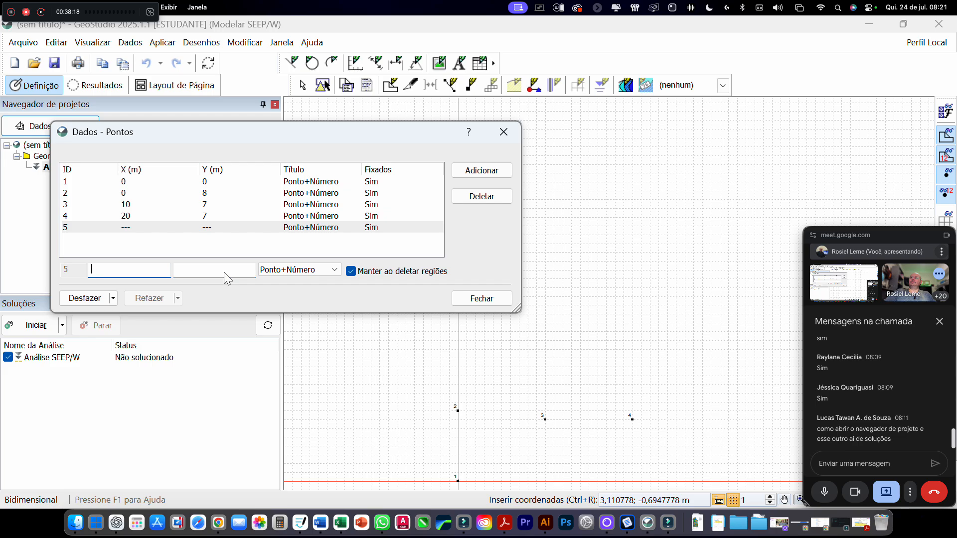
Step: Define point 5 at X 32 m and Y 6 m
{"action": "type", "text": "32"}
{"action": "key", "text": "Tab"}
{"action": "type", "text": "6"}
{"action": "key", "text": "Return"}
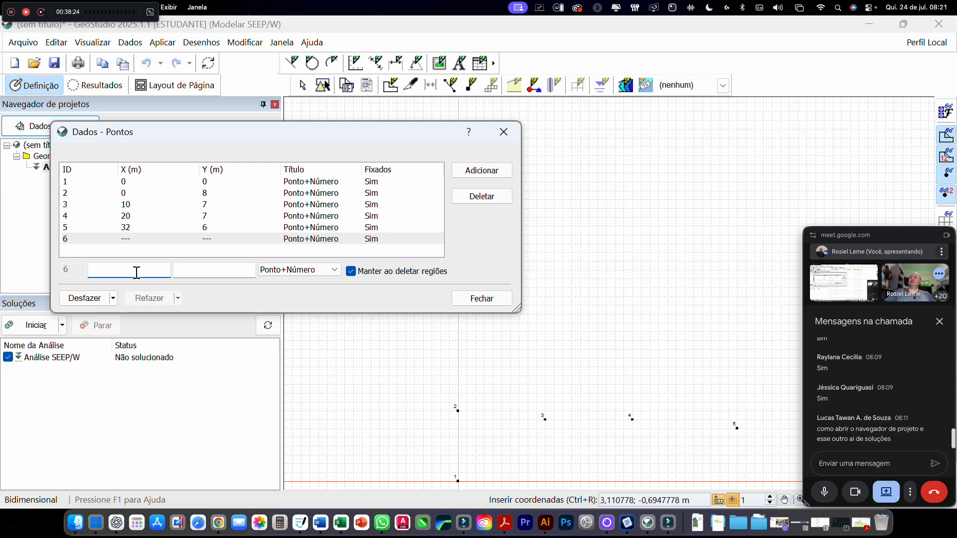
Step: Define point 6 at X 32 m and Y 0 m
{"action": "type", "text": "32"}
{"action": "left_click", "coordinate": [190, 270]}
{"action": "type", "text": "0"}
{"action": "key", "text": "Return"}
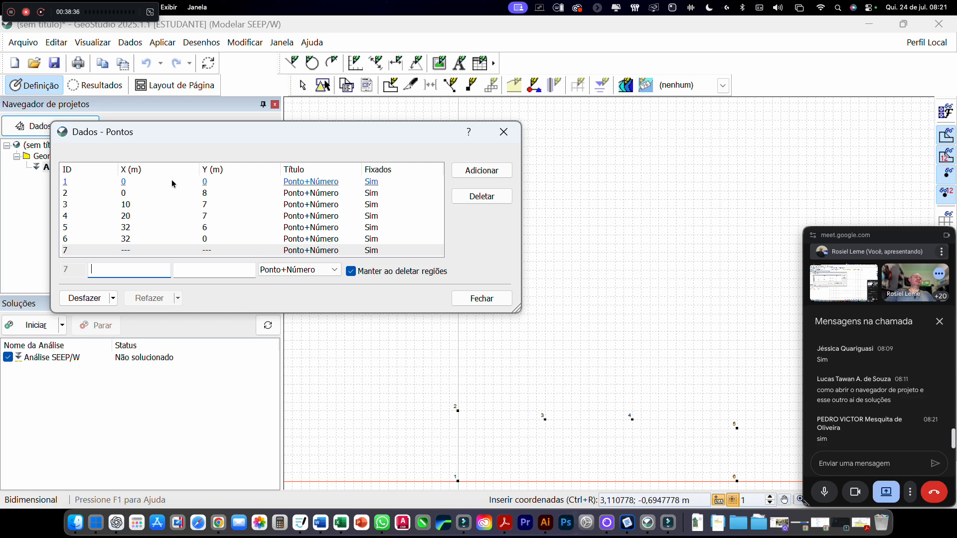
Step: Review points 1 to 6 one by one in the points table against their positions in the drawing
{"action": "left_click", "coordinate": [878, 414]}
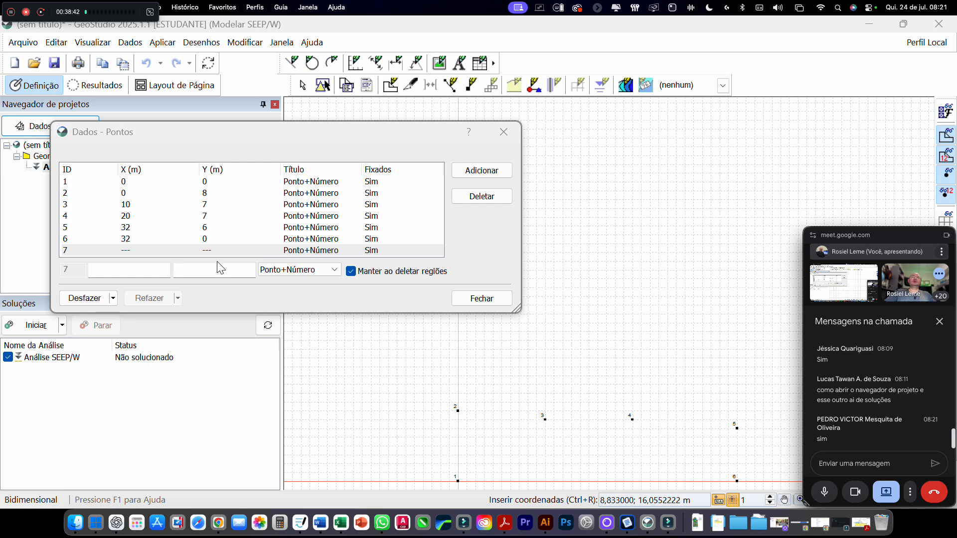
{"action": "left_click", "coordinate": [136, 182]}
{"action": "left_click", "coordinate": [142, 194]}
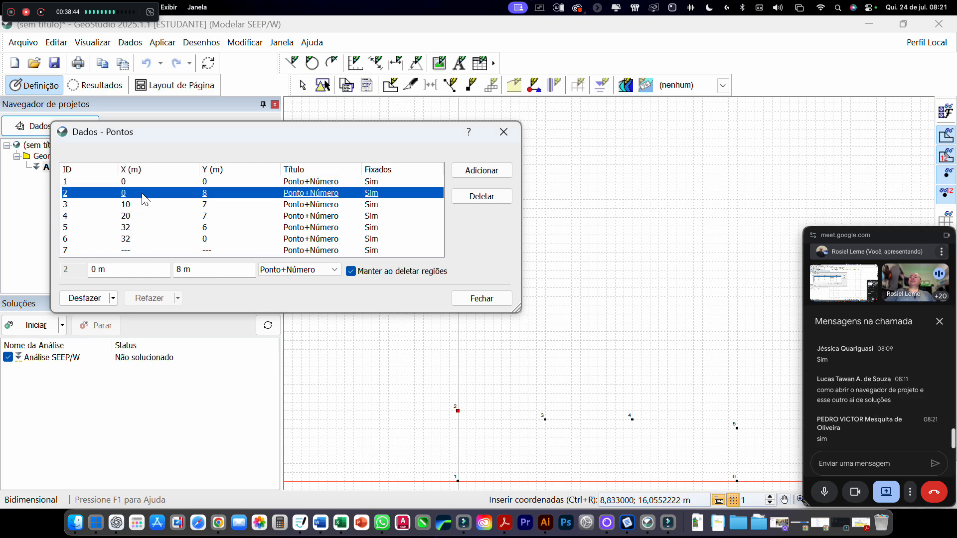
{"action": "left_click", "coordinate": [146, 206]}
{"action": "left_click", "coordinate": [147, 215]}
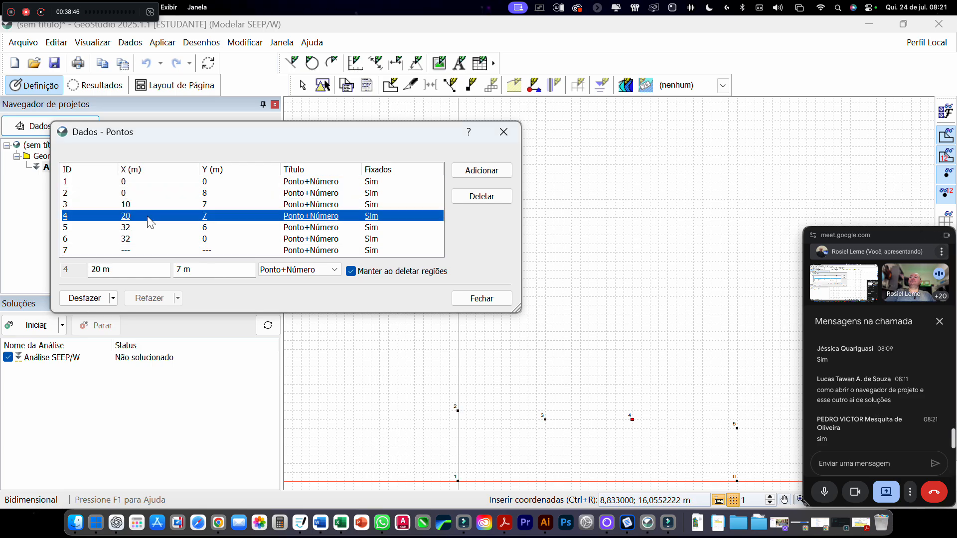
{"action": "left_click", "coordinate": [148, 229]}
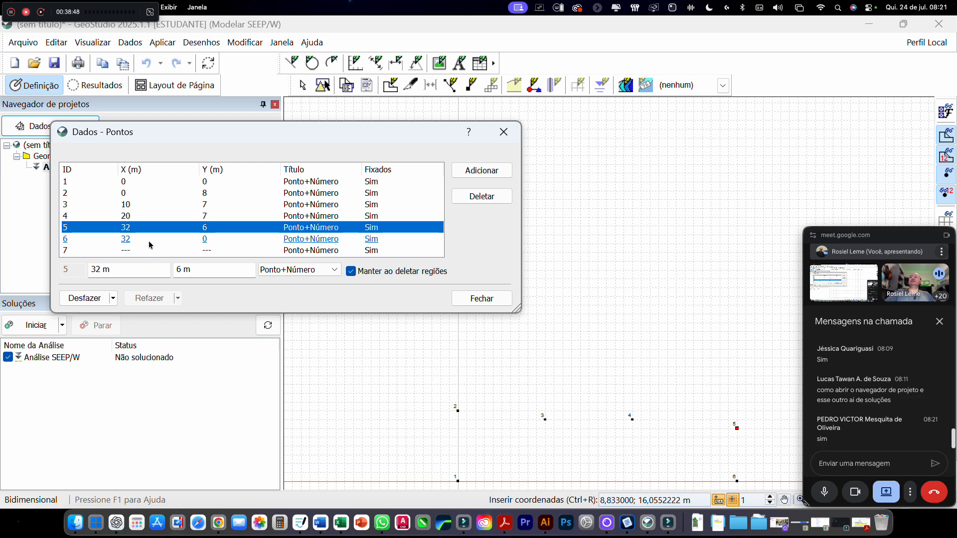
{"action": "left_click", "coordinate": [148, 240]}
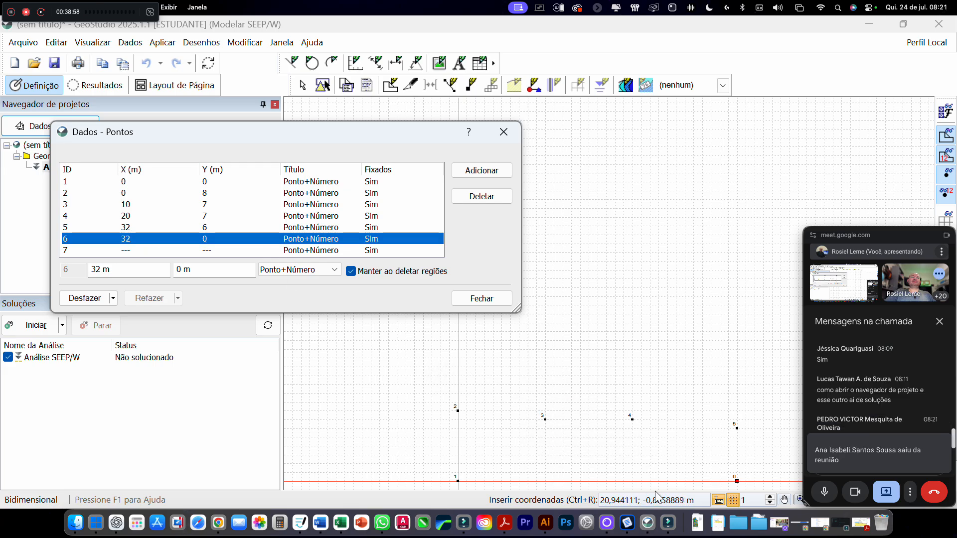
Step: Move the meeting window clear of the drawing area and close the points table
{"action": "scroll", "coordinate": [555, 426], "scroll_direction": "down", "scroll_amount": 2}
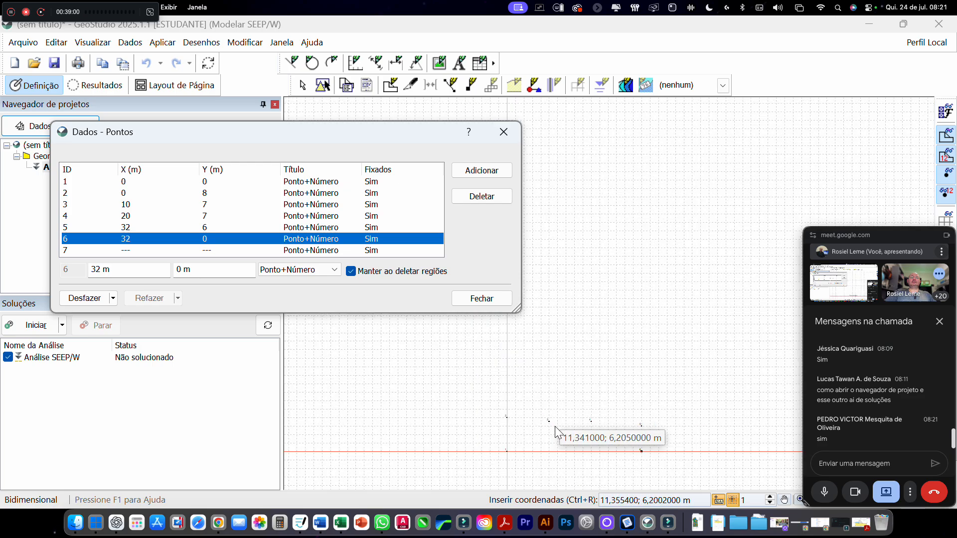
{"action": "scroll", "coordinate": [555, 427], "scroll_direction": "up", "scroll_amount": 5}
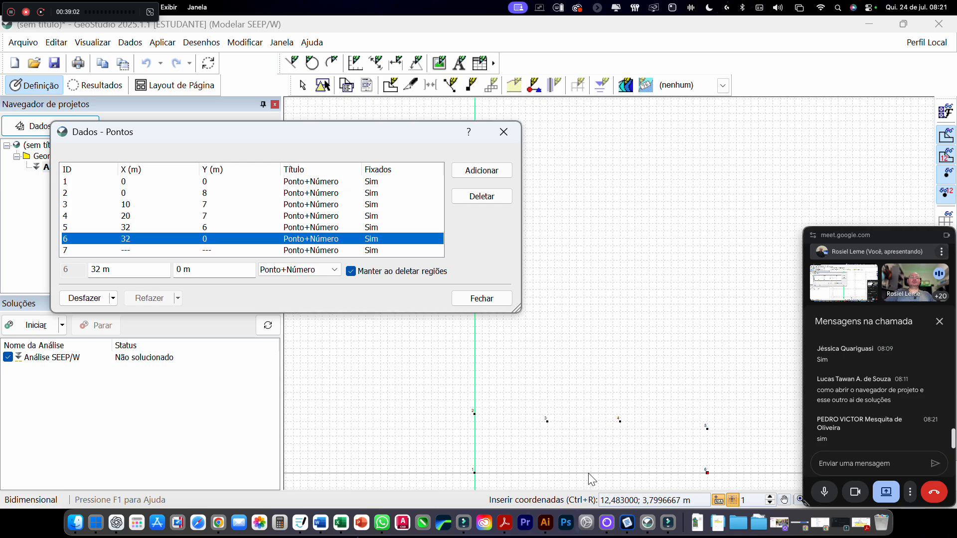
{"action": "scroll", "coordinate": [594, 475], "scroll_direction": "up", "scroll_amount": 2}
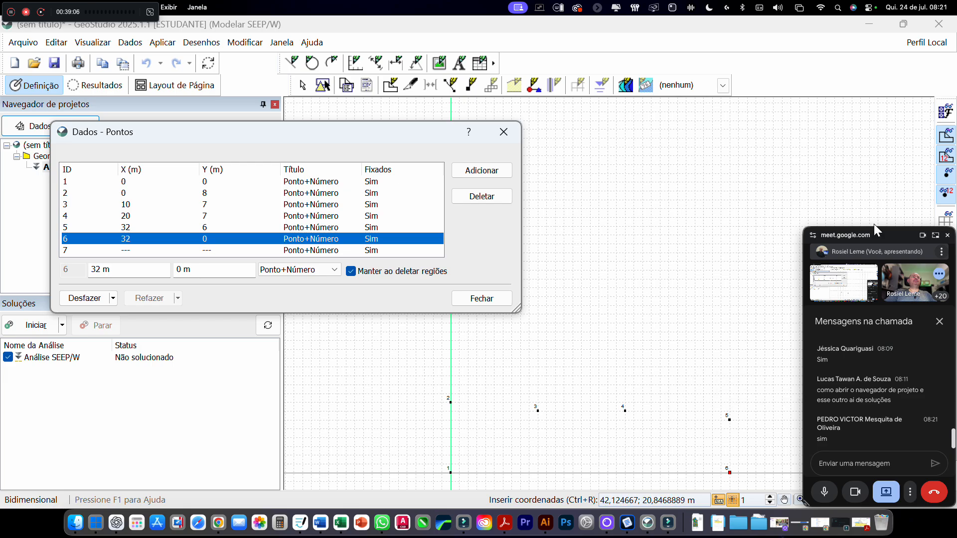
{"action": "left_click_drag", "start_coordinate": [876, 235], "coordinate": [877, 487]}
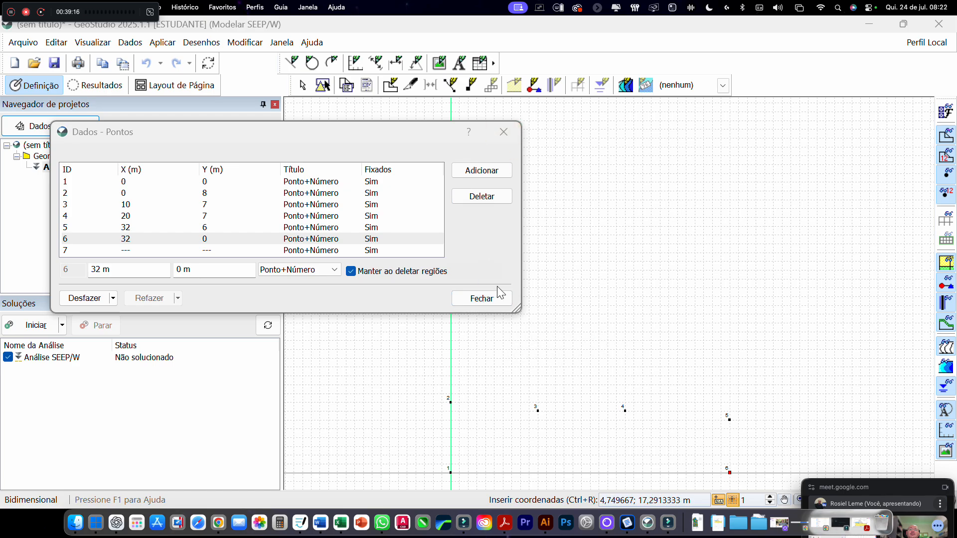
{"action": "left_click", "coordinate": [481, 298]}
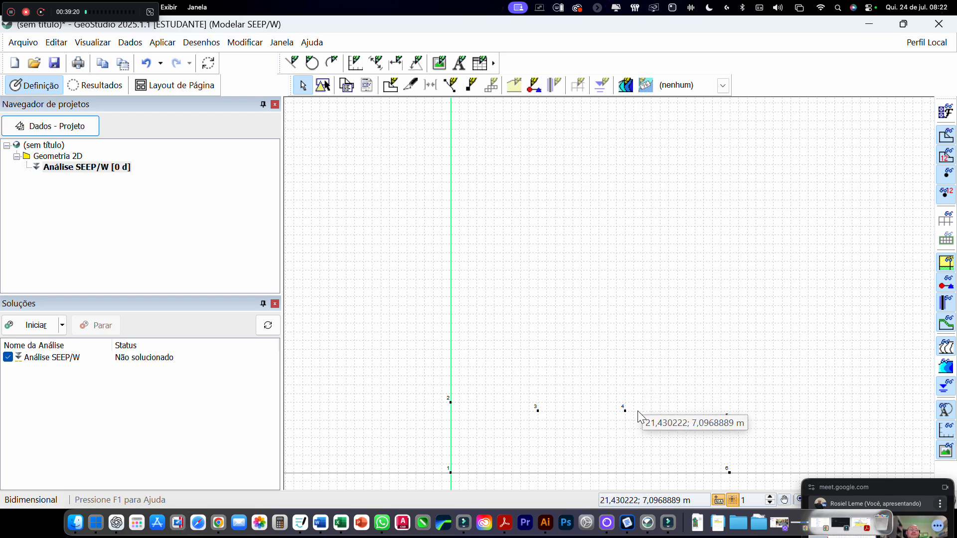
Step: Examine the layout of points 1 to 6 across the drawing area, from the origin to the far ground edge
{"action": "left_click_drag", "start_coordinate": [899, 494], "coordinate": [403, 508]}
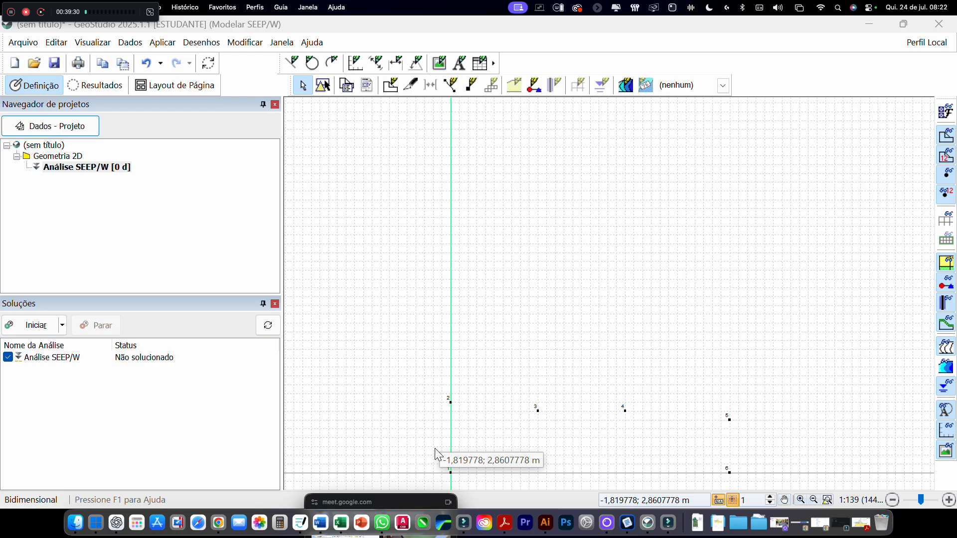
{"action": "scroll", "coordinate": [434, 448], "scroll_direction": "down", "scroll_amount": 3}
{"action": "scroll", "coordinate": [435, 448], "scroll_direction": "up", "scroll_amount": 6}
{"action": "scroll", "coordinate": [435, 447], "scroll_direction": "down", "scroll_amount": 4}
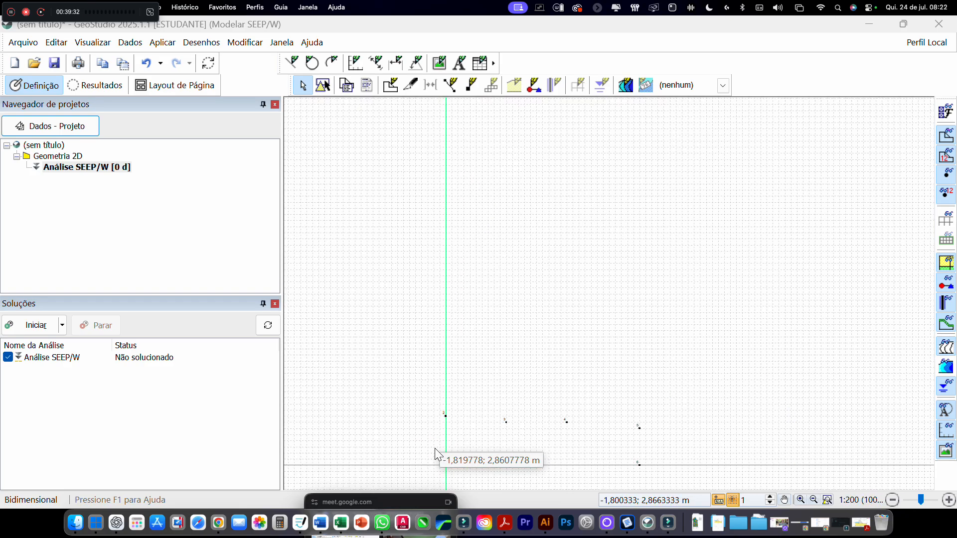
{"action": "scroll", "coordinate": [571, 405], "scroll_direction": "up", "scroll_amount": 4}
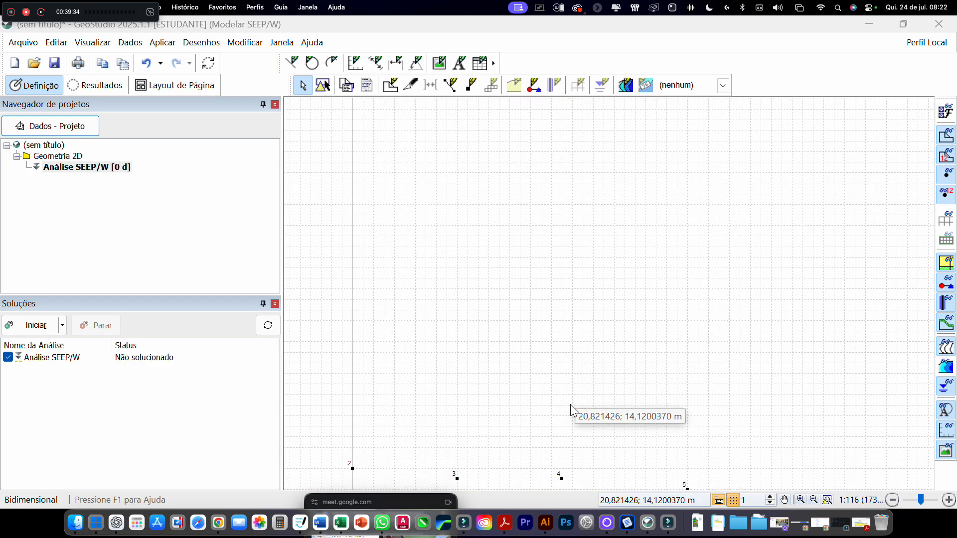
{"action": "scroll", "coordinate": [570, 405], "scroll_direction": "down", "scroll_amount": 5}
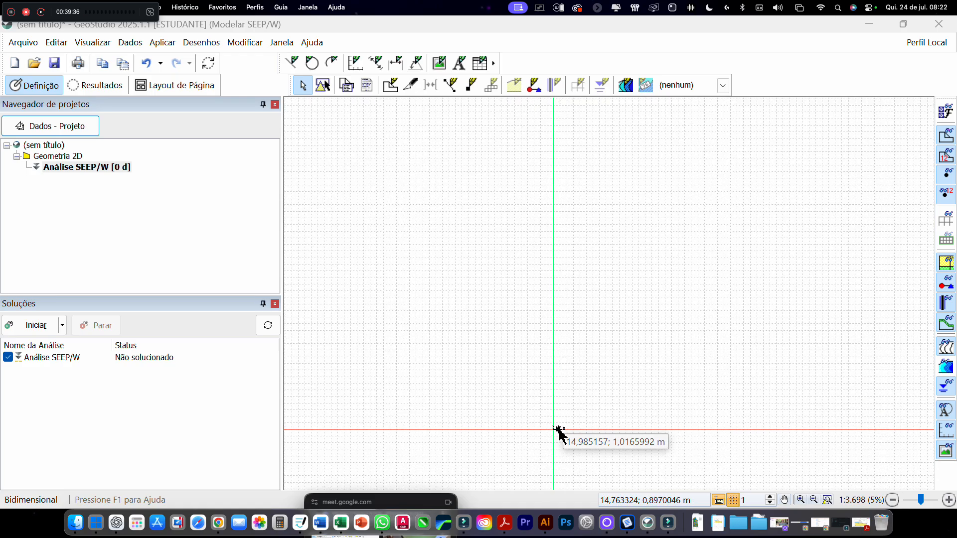
{"action": "scroll", "coordinate": [559, 429], "scroll_direction": "up", "scroll_amount": 6}
{"action": "scroll", "coordinate": [559, 429], "scroll_direction": "down", "scroll_amount": 3}
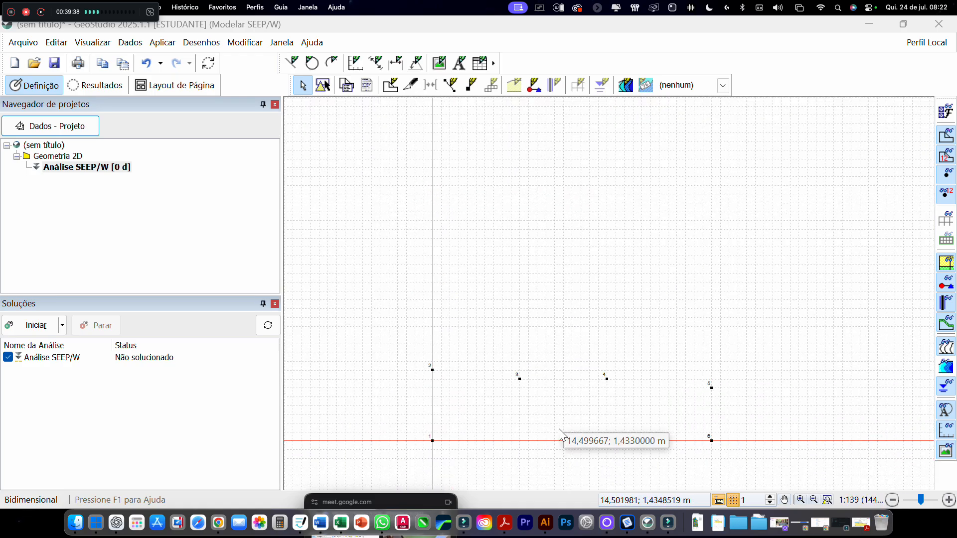
{"action": "scroll", "coordinate": [558, 429], "scroll_direction": "up", "scroll_amount": 2}
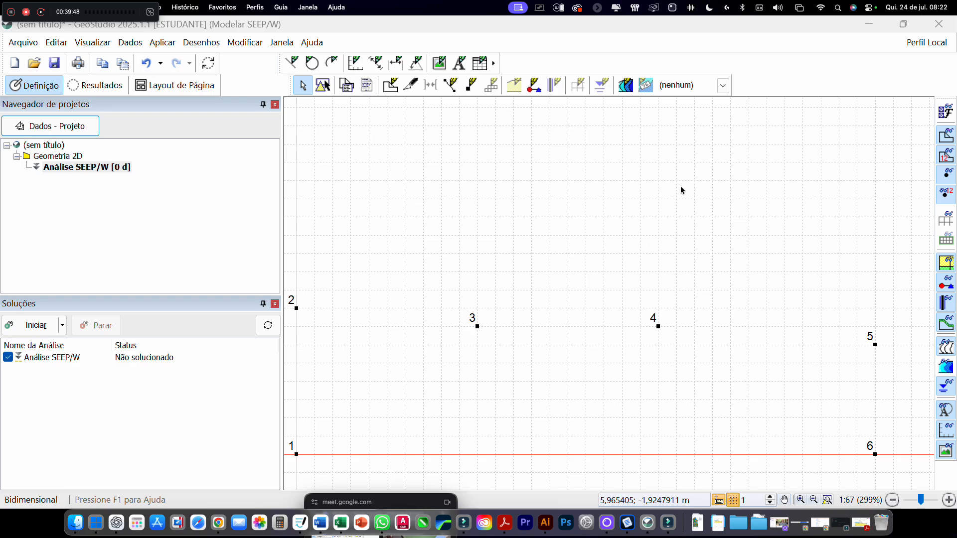
Step: Bring the meeting chat back into view, reopen the points table and make its dialog taller
{"action": "left_click_drag", "start_coordinate": [389, 506], "coordinate": [782, 109]}
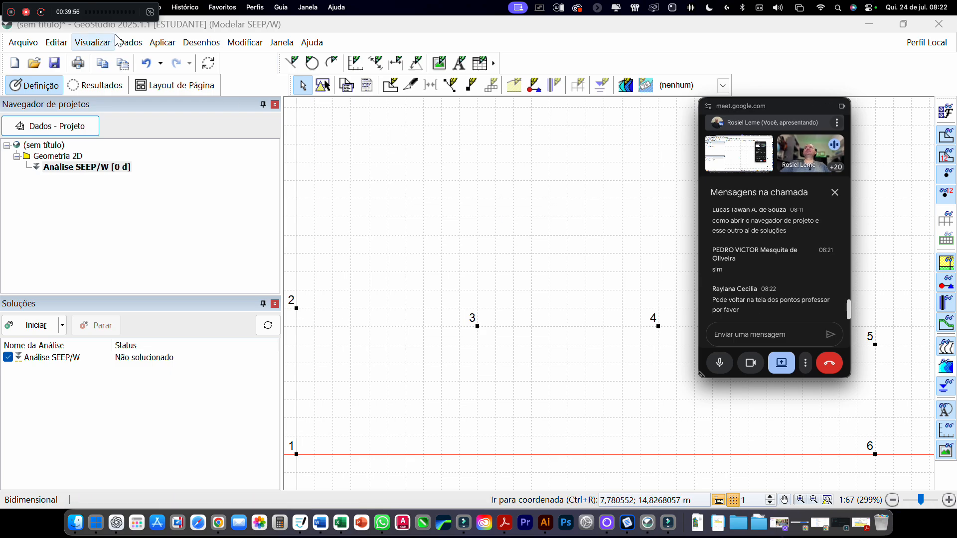
{"action": "left_click", "coordinate": [130, 42]}
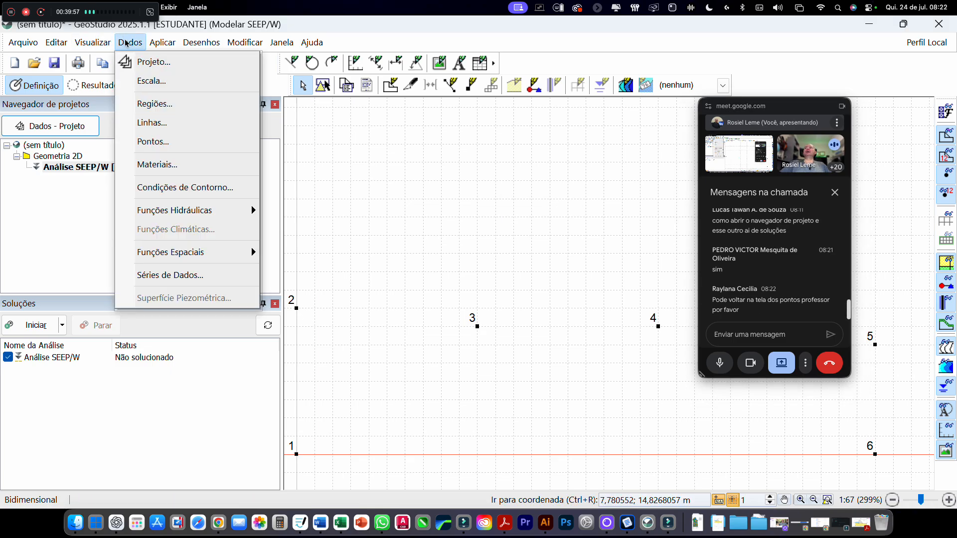
{"action": "left_click", "coordinate": [146, 143]}
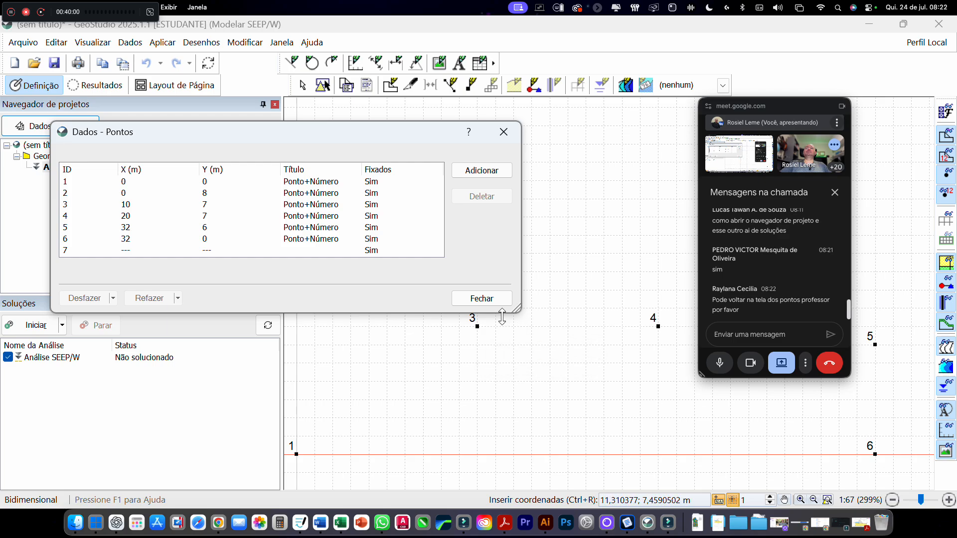
{"action": "left_click_drag", "start_coordinate": [515, 310], "coordinate": [415, 363]}
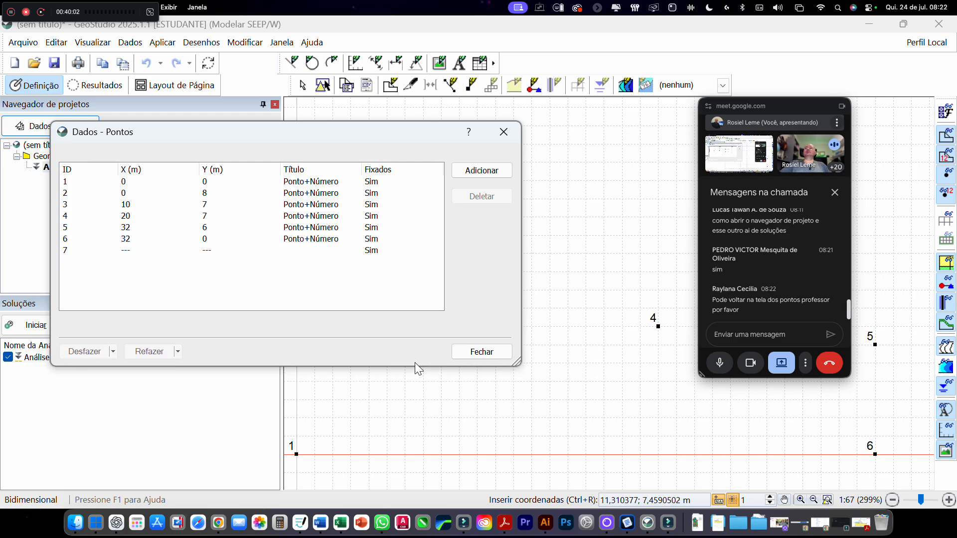
Step: Go through the coordinates of points 1 to 6 again in the enlarged table
{"action": "left_click", "coordinate": [132, 187]}
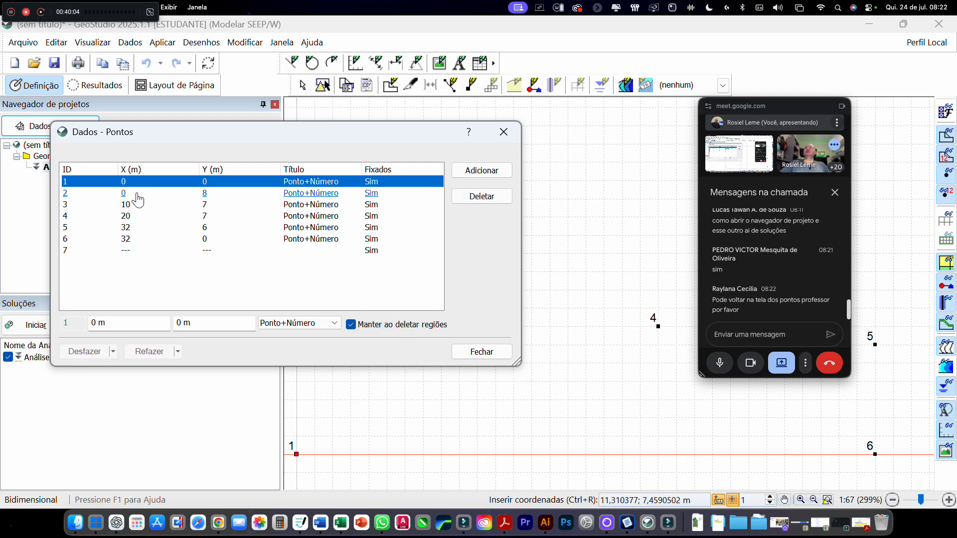
{"action": "left_click", "coordinate": [134, 194]}
{"action": "left_click", "coordinate": [140, 205]}
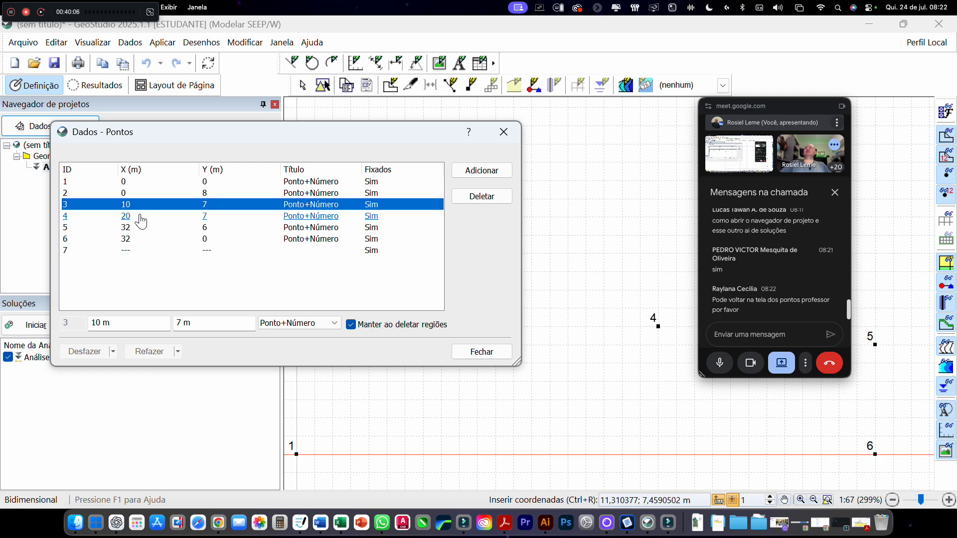
{"action": "left_click", "coordinate": [142, 216]}
{"action": "left_click", "coordinate": [144, 228]}
{"action": "left_click", "coordinate": [142, 240]}
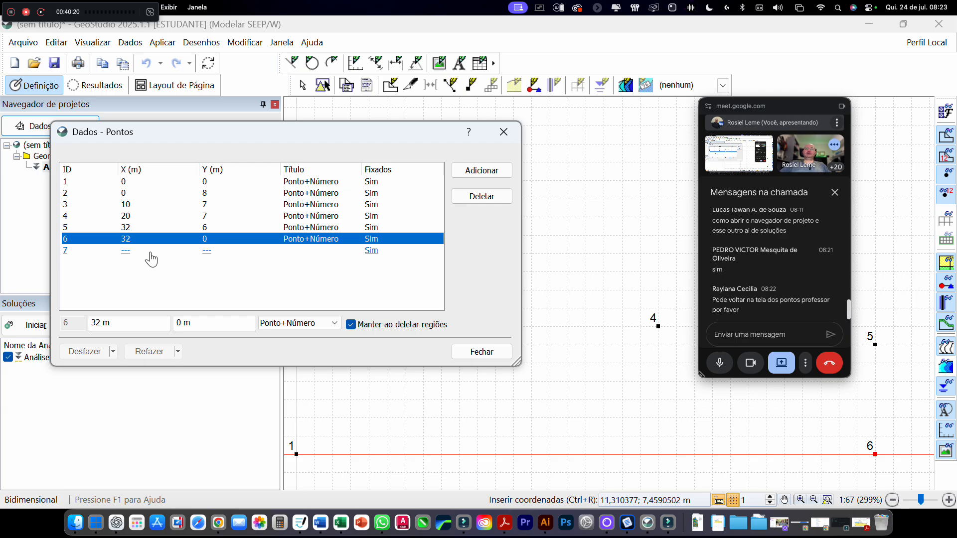
Step: Move the points dialog up, select all rows from 1 to 7 and copy them
{"action": "left_click_drag", "start_coordinate": [391, 137], "coordinate": [360, 88]}
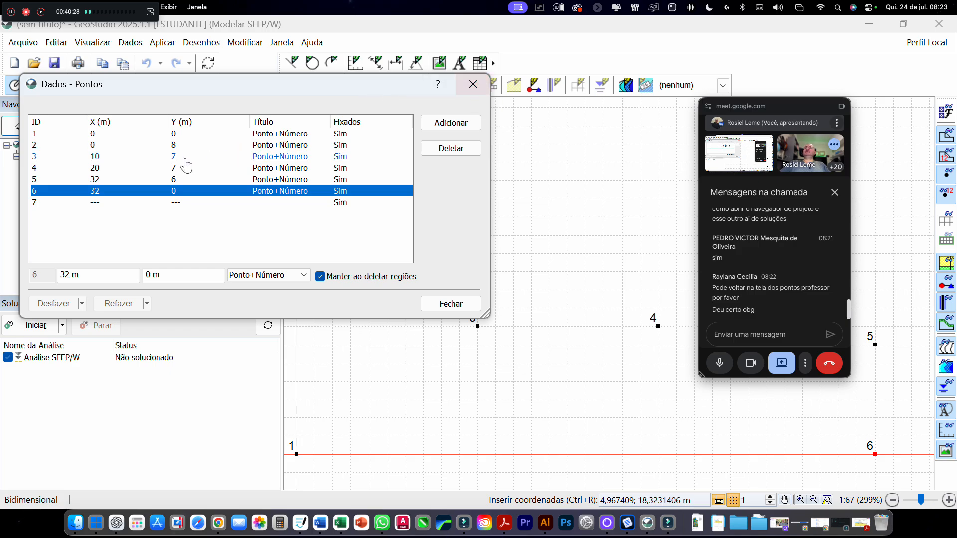
{"action": "left_click", "coordinate": [118, 137]}
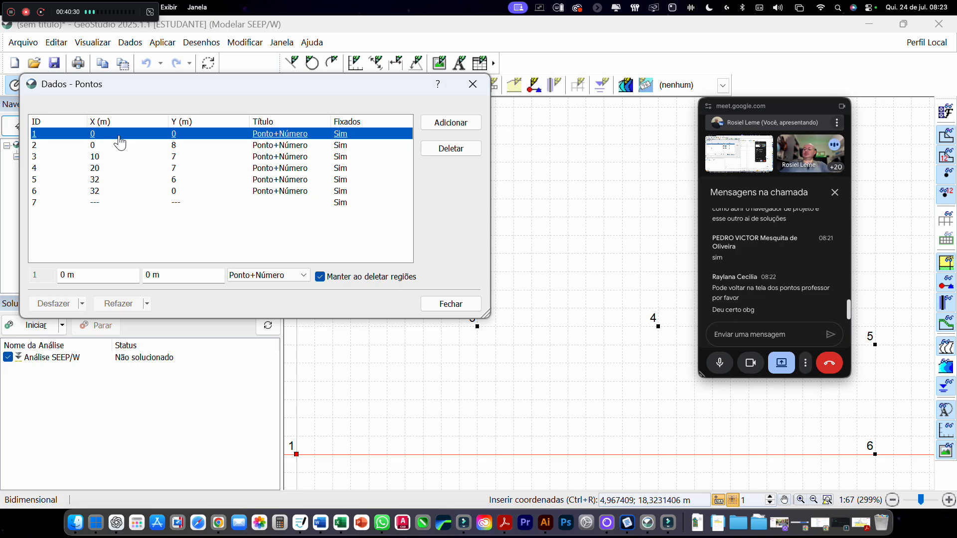
{"action": "key", "text": "shift+Down"}
{"action": "key", "text": "shift+Down"}
{"action": "key", "text": "shift+Down"}
{"action": "key", "text": "shift+Down"}
{"action": "key", "text": "shift+Down"}
{"action": "key", "text": "shift+Down"}
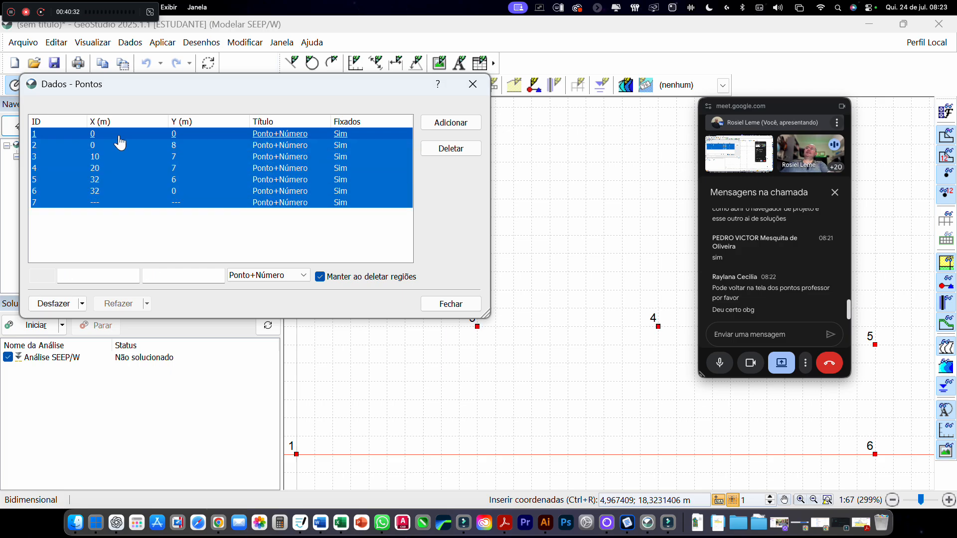
{"action": "right_click", "coordinate": [120, 143]}
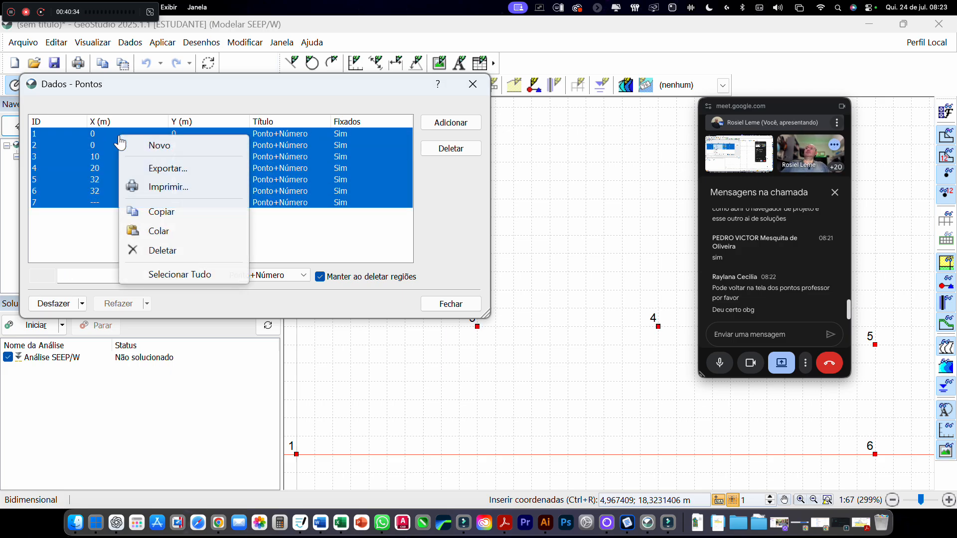
{"action": "left_click", "coordinate": [164, 218]}
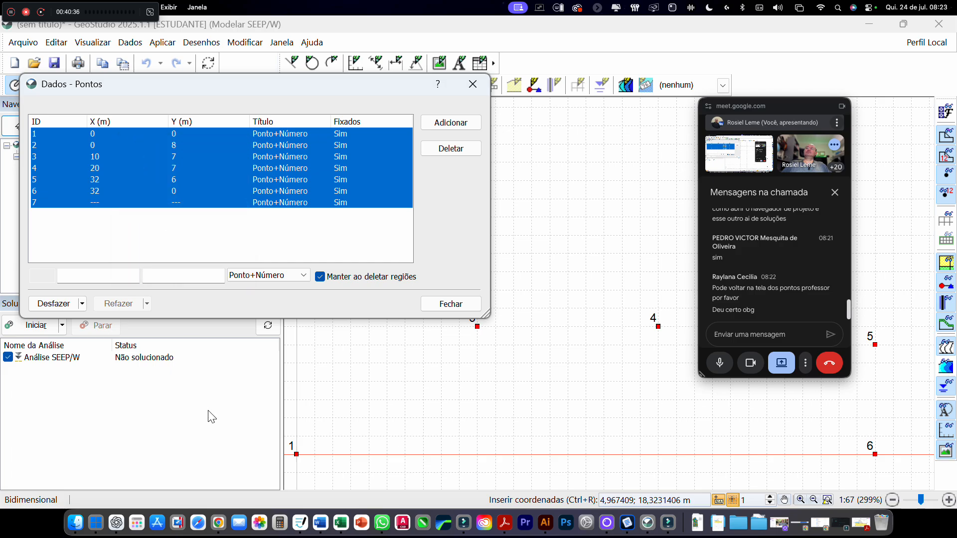
Step: Switch to Excel, create a blank workbook and paste the copied points table at A1
{"action": "left_click", "coordinate": [339, 520]}
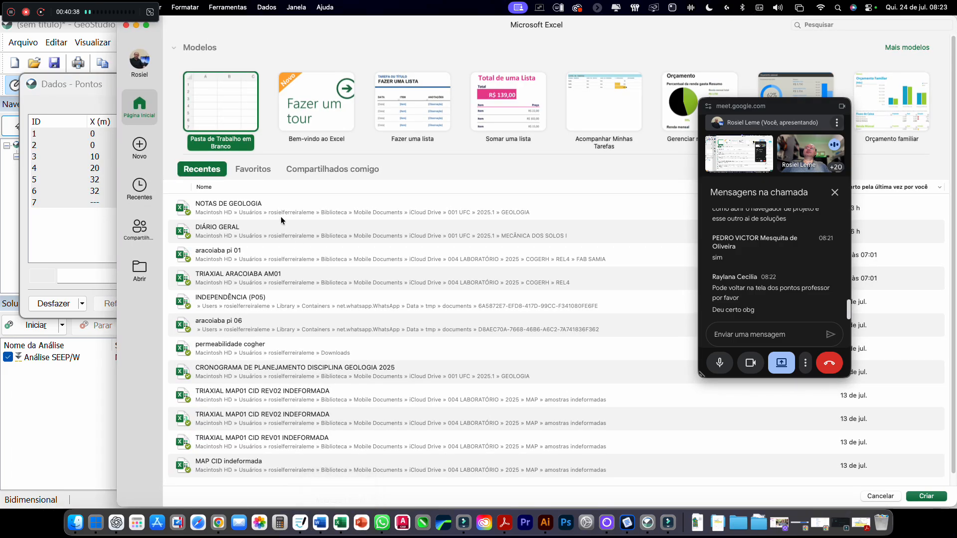
{"action": "double_click", "coordinate": [227, 113]}
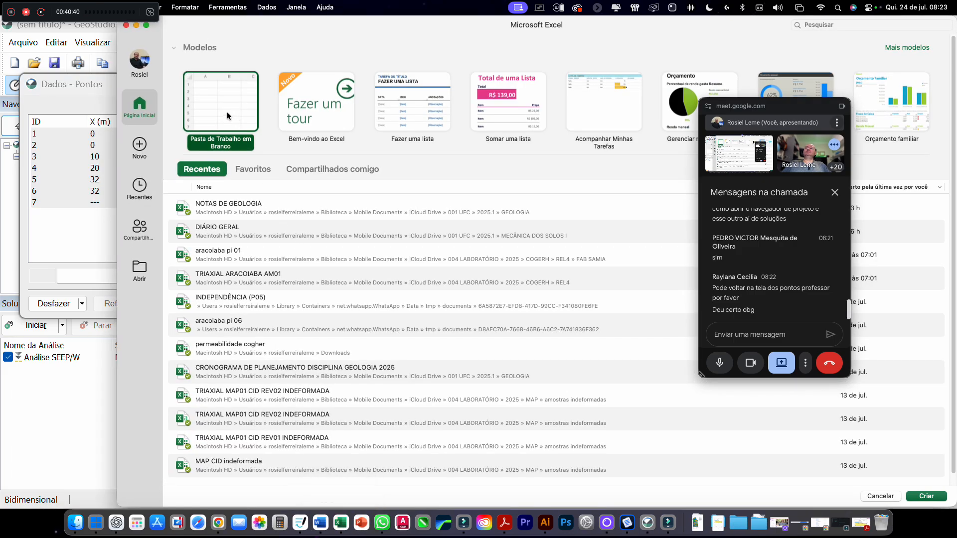
{"action": "key", "text": "super+v"}
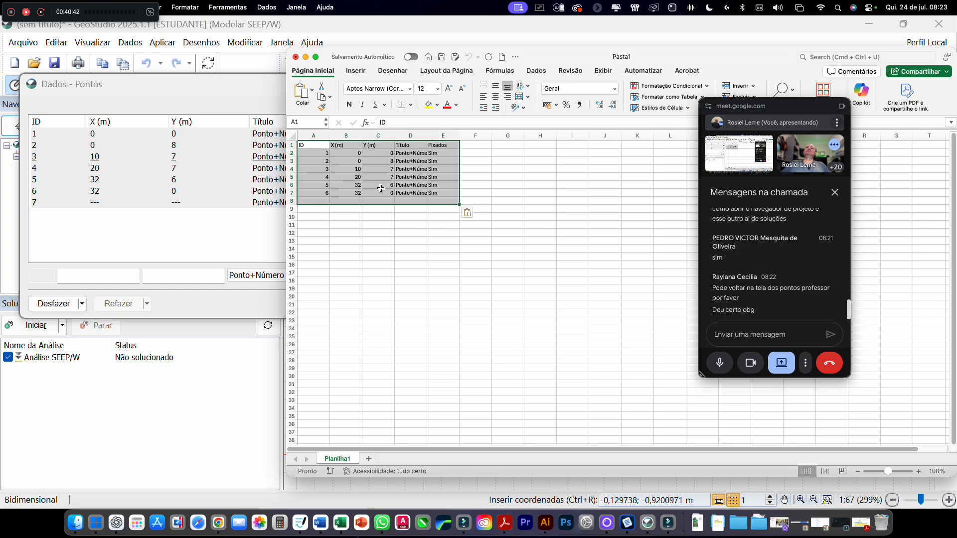
Step: Copy only the X and Y values of the six points, cells B2 to C7
{"action": "left_click", "coordinate": [379, 192]}
{"action": "left_click", "coordinate": [350, 154]}
{"action": "left_click_drag", "start_coordinate": [349, 154], "coordinate": [378, 193]}
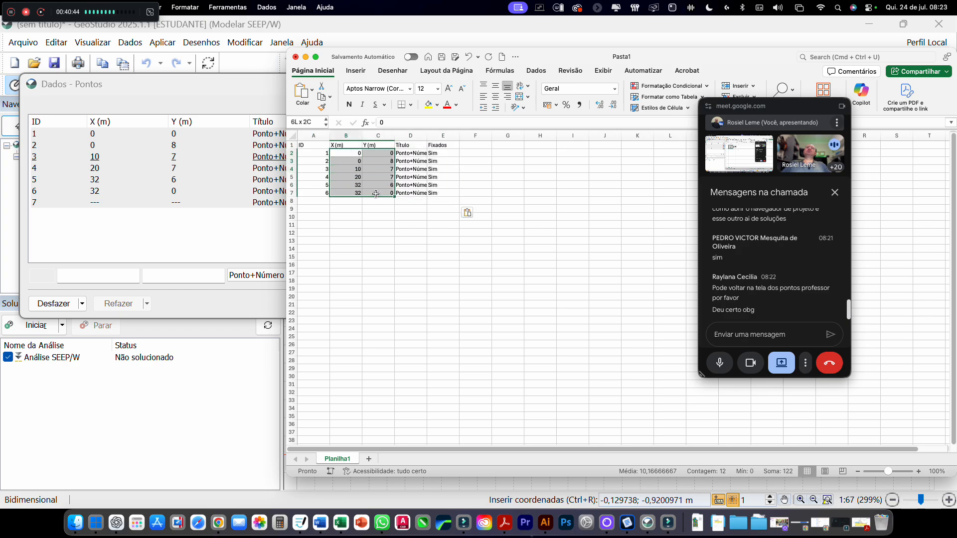
{"action": "key", "text": "super+c"}
Step: Send the copied X and Y coordinates in the Google Meet chat and return to the points table in GeoStudio
{"action": "left_click", "coordinate": [798, 335]}
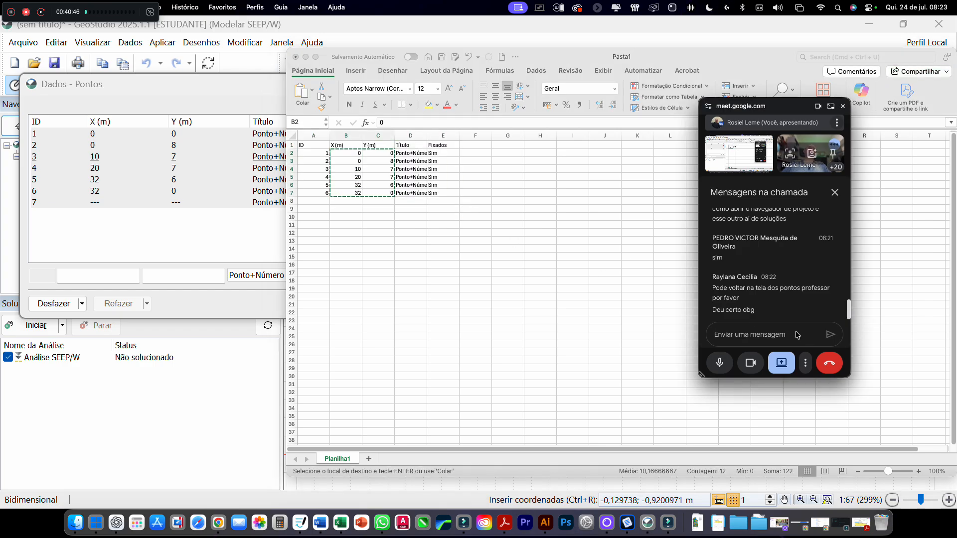
{"action": "key", "text": "super+v"}
{"action": "left_click", "coordinate": [829, 333]}
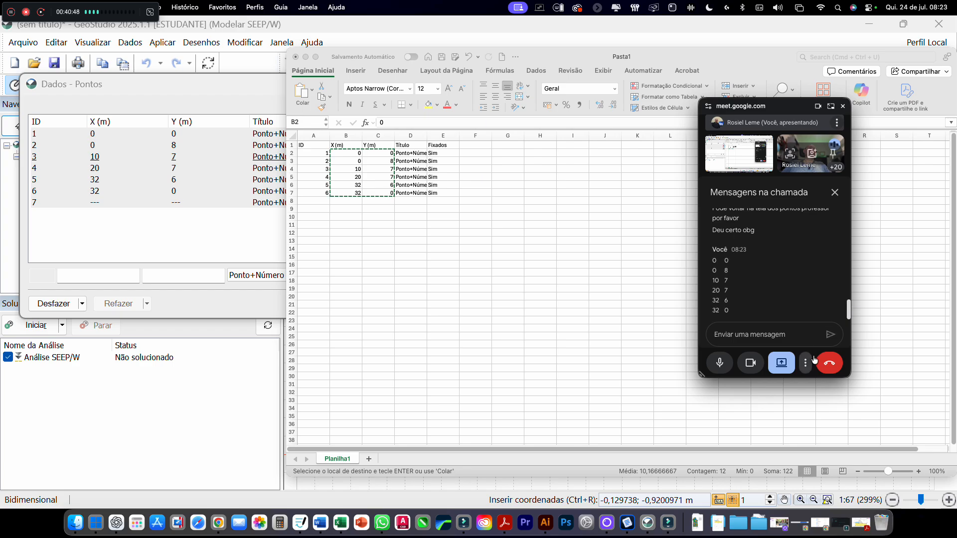
{"action": "left_click", "coordinate": [233, 246]}
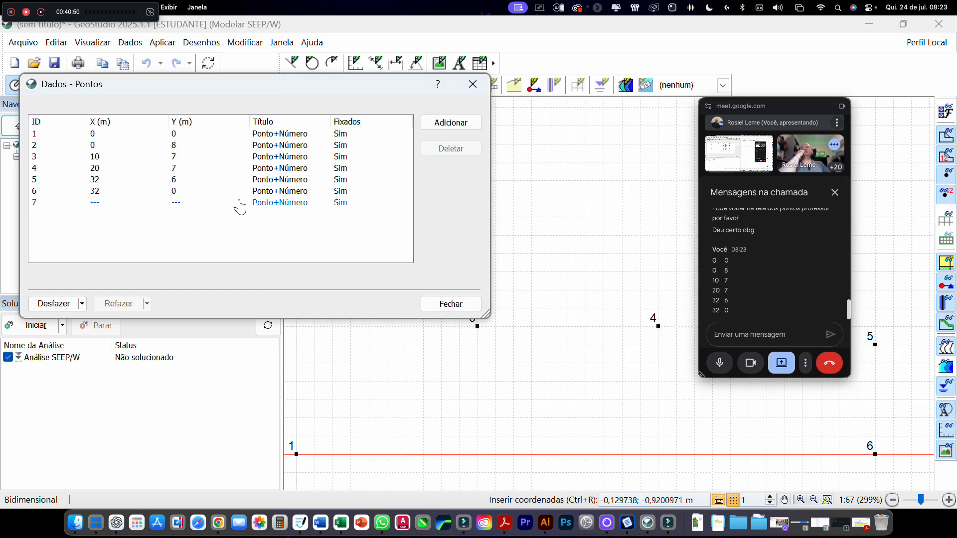
Step: Select all the points in the points table and delete them
{"action": "left_click", "coordinate": [99, 140]}
{"action": "key", "text": "shift+Down"}
{"action": "key", "text": "shift+Down"}
{"action": "key", "text": "shift+Down"}
{"action": "key", "text": "shift+Down"}
{"action": "key", "text": "shift+Down"}
{"action": "key", "text": "shift+Down"}
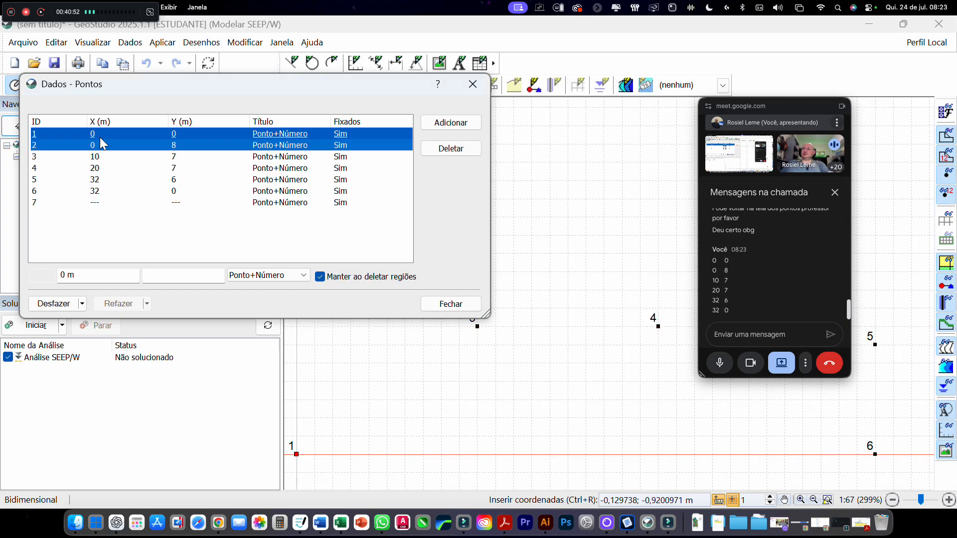
{"action": "left_click", "coordinate": [469, 151]}
Step: Copy the six X and Y coordinate pairs from the sent message in the Google Meet chat
{"action": "left_click", "coordinate": [733, 267]}
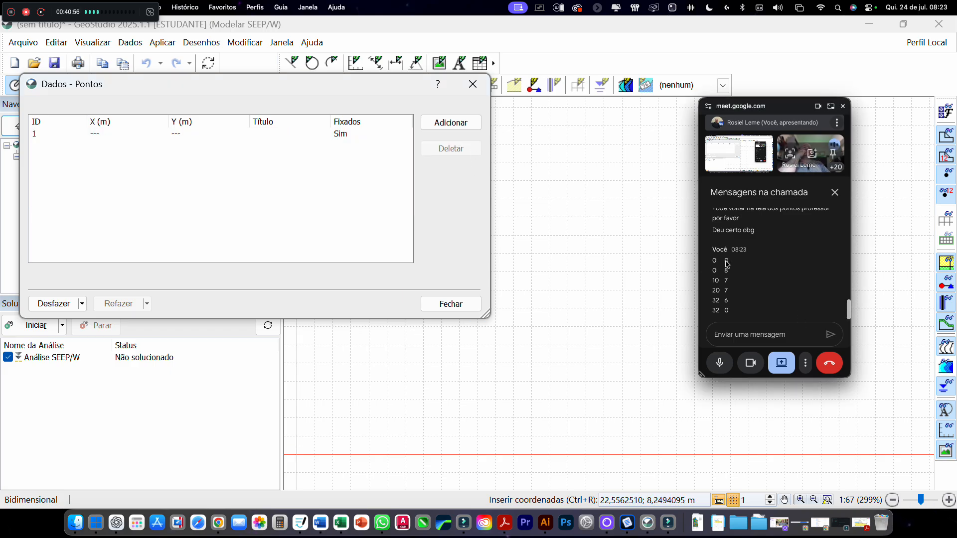
{"action": "left_click_drag", "start_coordinate": [713, 260], "coordinate": [738, 313]}
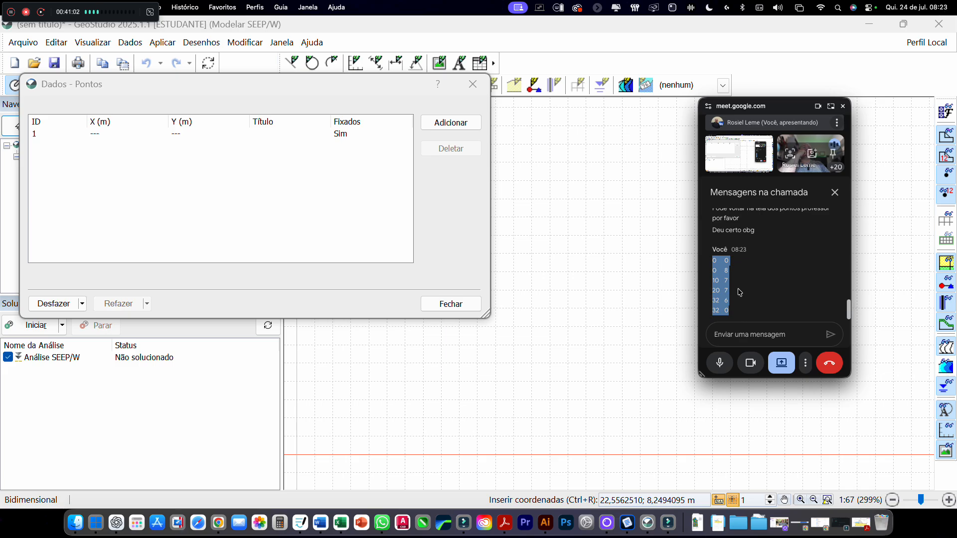
{"action": "right_click", "coordinate": [727, 279]}
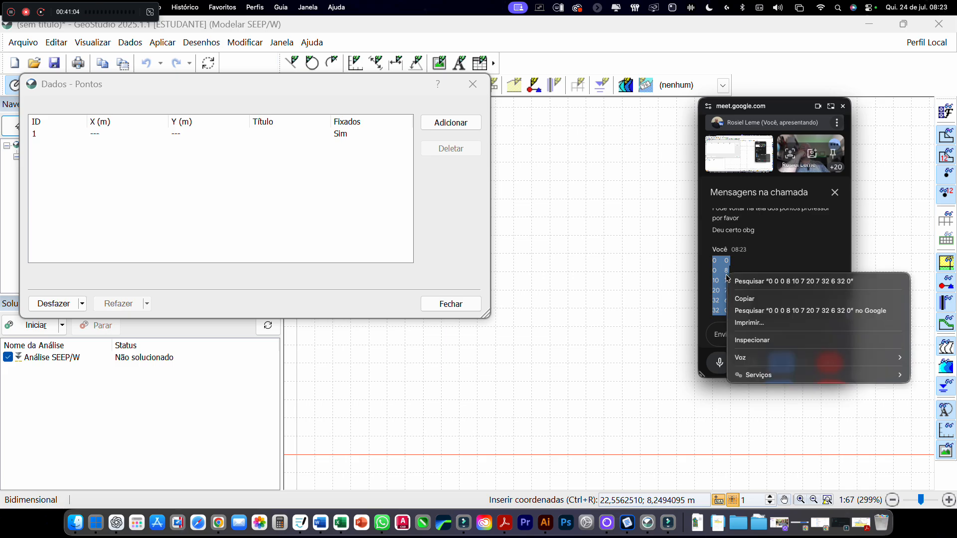
{"action": "left_click", "coordinate": [745, 299]}
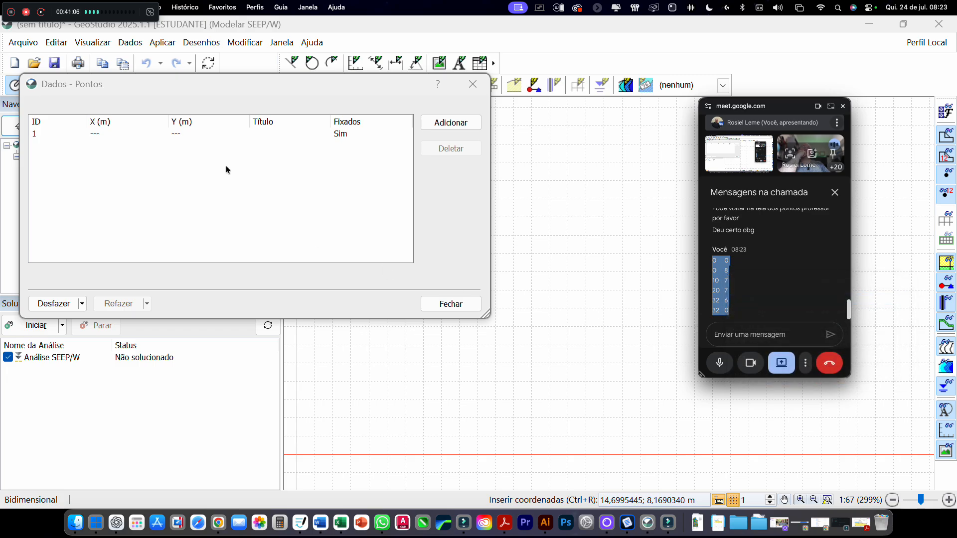
Step: Paste the copied coordinates into the empty first row of the GeoStudio points table and close the dialog
{"action": "left_click", "coordinate": [130, 135]}
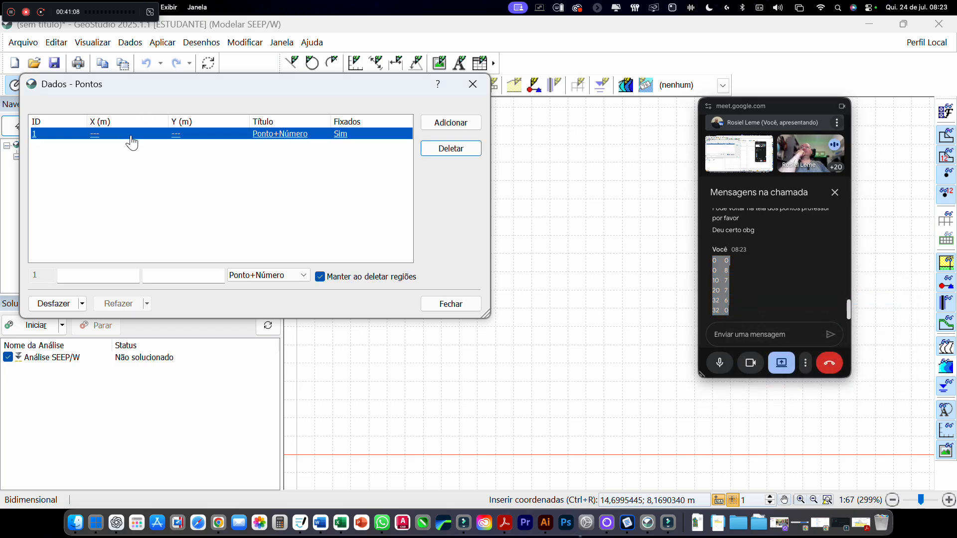
{"action": "right_click", "coordinate": [131, 138]}
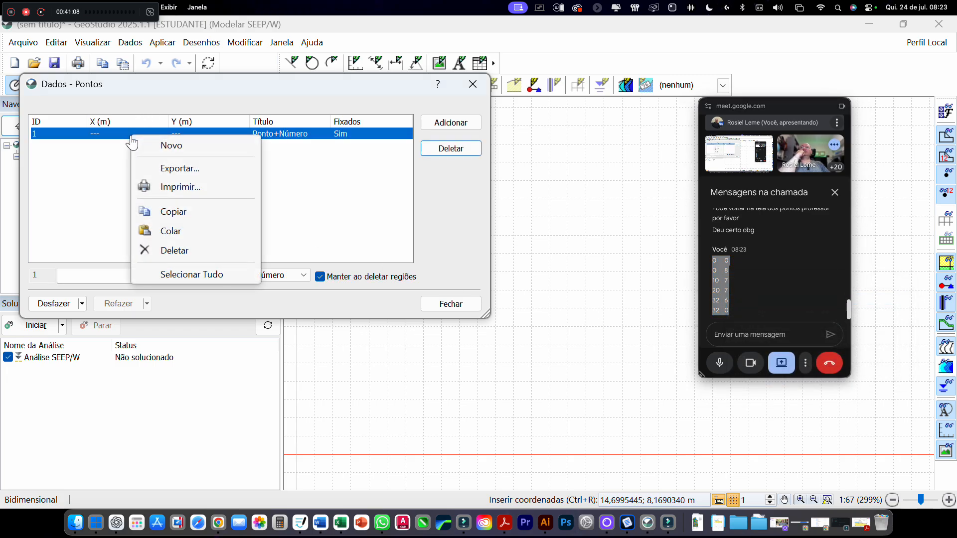
{"action": "left_click", "coordinate": [185, 231]}
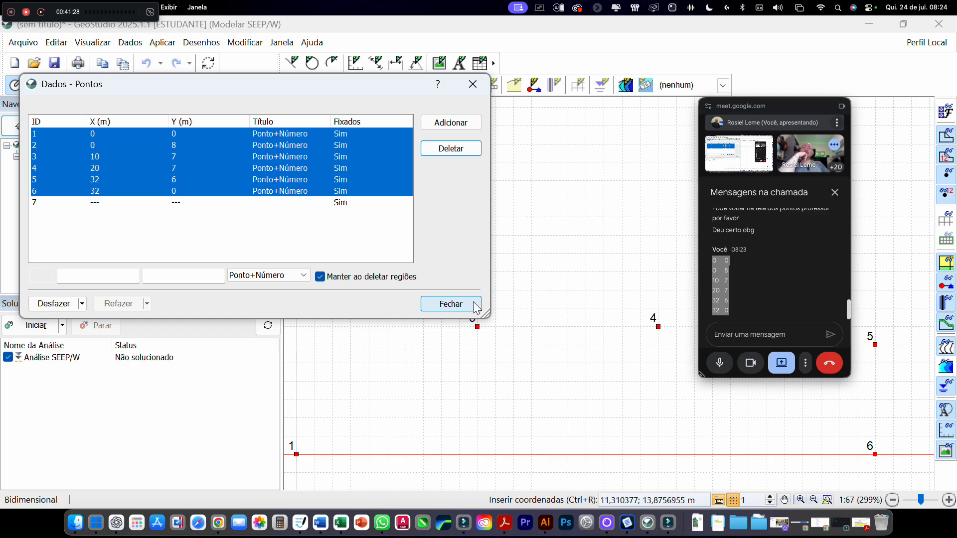
{"action": "left_click", "coordinate": [250, 243]}
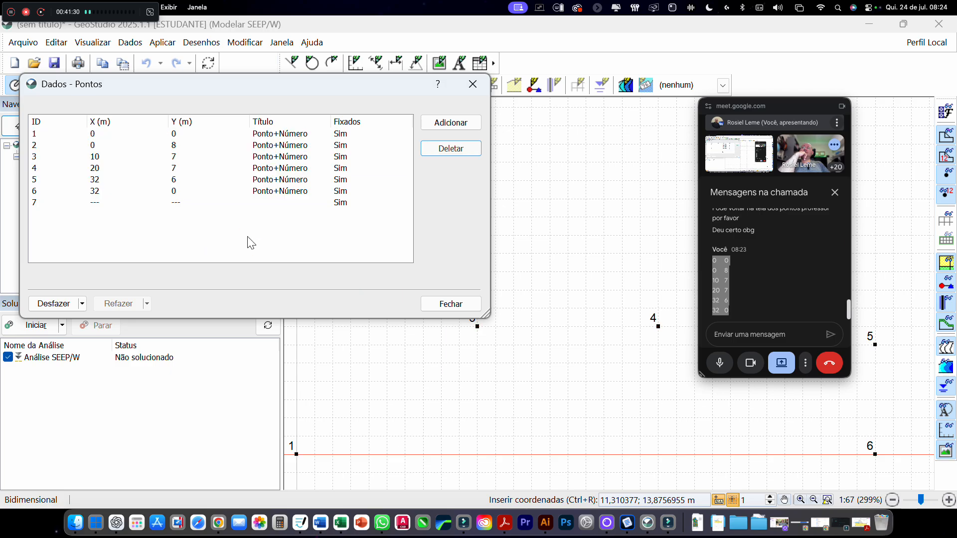
{"action": "left_click", "coordinate": [450, 305]}
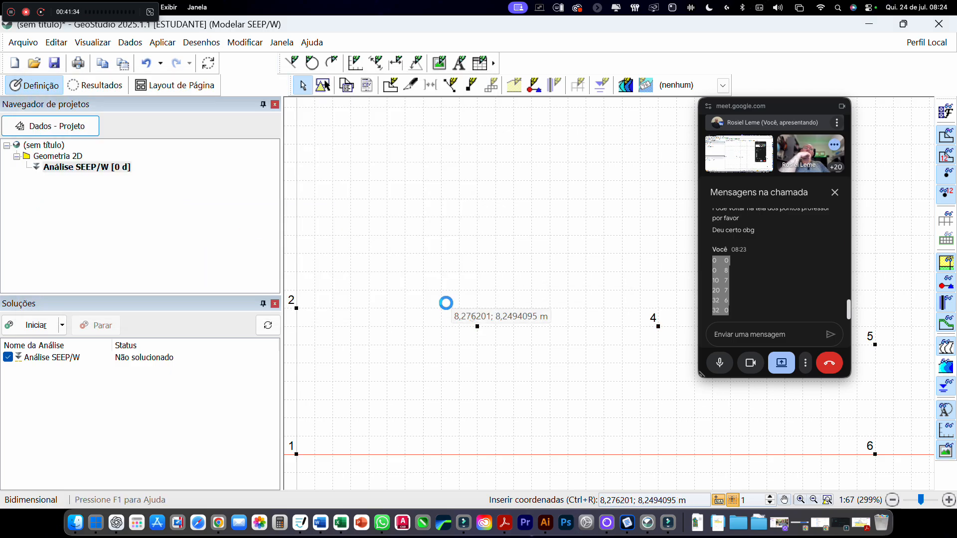
Step: Move the Meet window away from the points and check the display resolution settings in System Settings, closing them when done
{"action": "left_click_drag", "start_coordinate": [771, 112], "coordinate": [879, 36]}
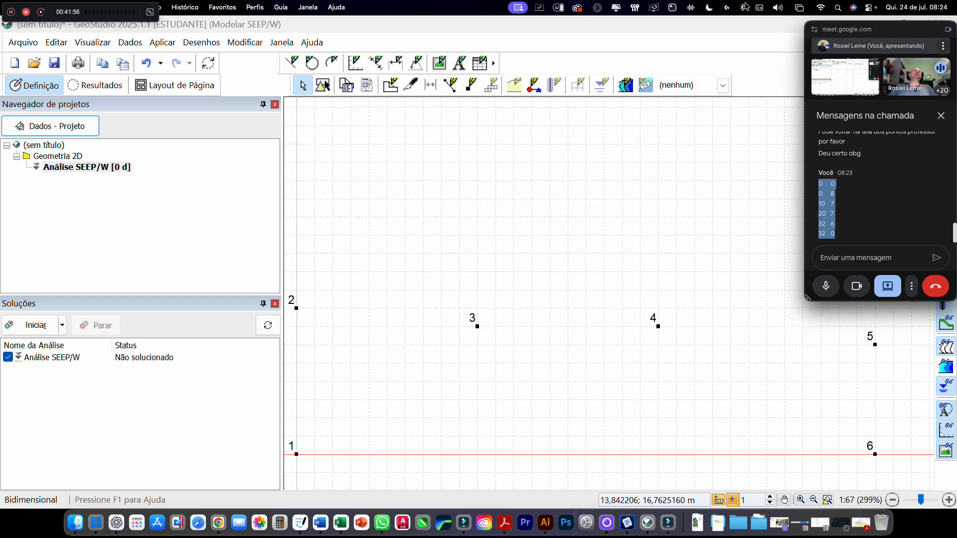
{"action": "left_click", "coordinate": [868, 8]}
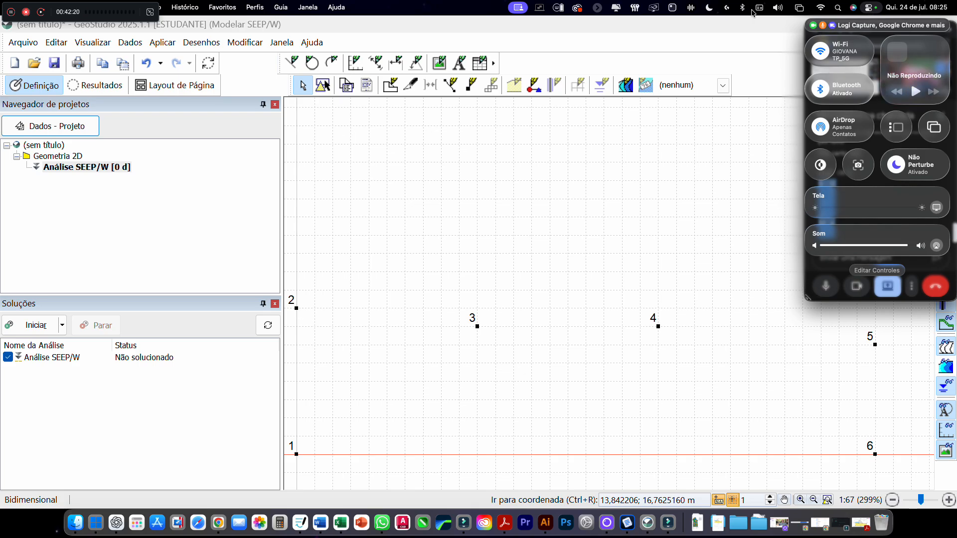
{"action": "left_click", "coordinate": [587, 528]}
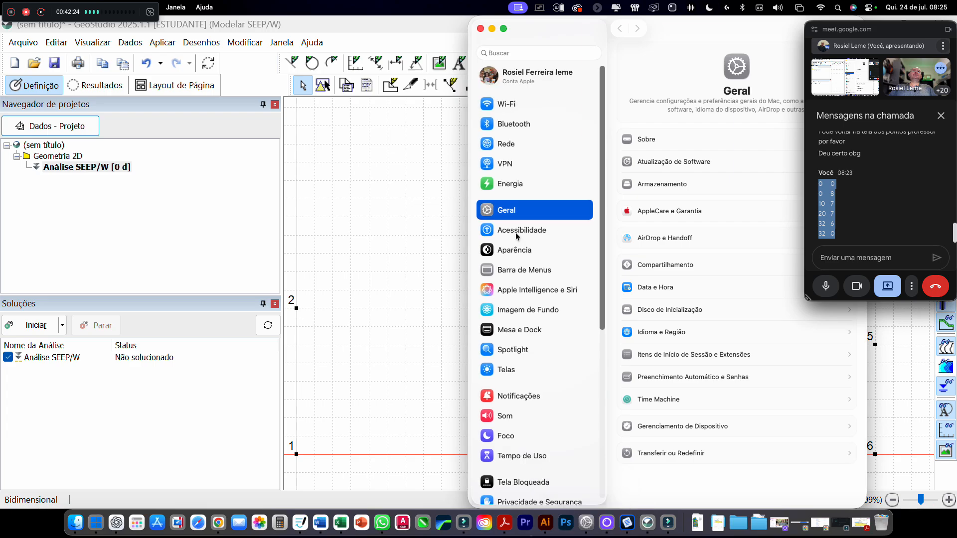
{"action": "left_click", "coordinate": [508, 370]}
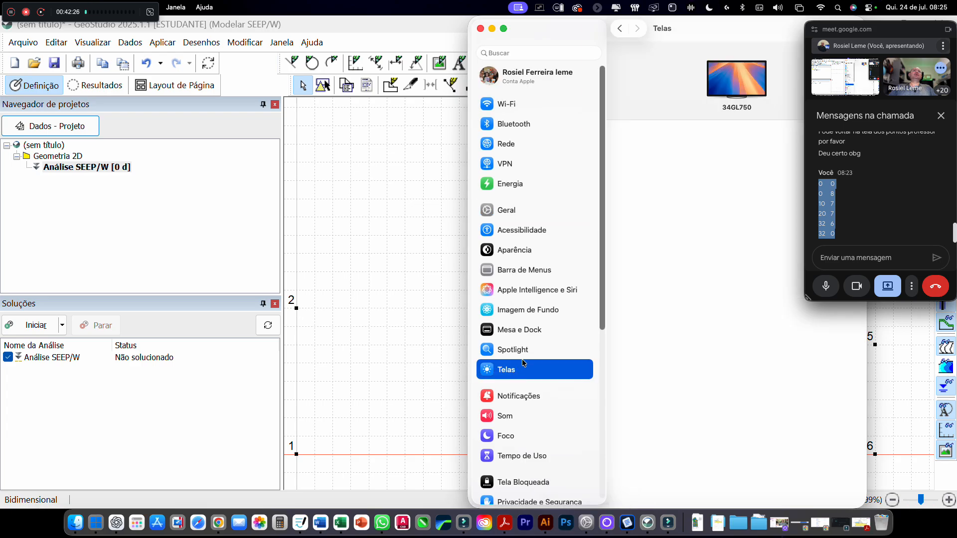
{"action": "left_click_drag", "start_coordinate": [734, 27], "coordinate": [395, 56]}
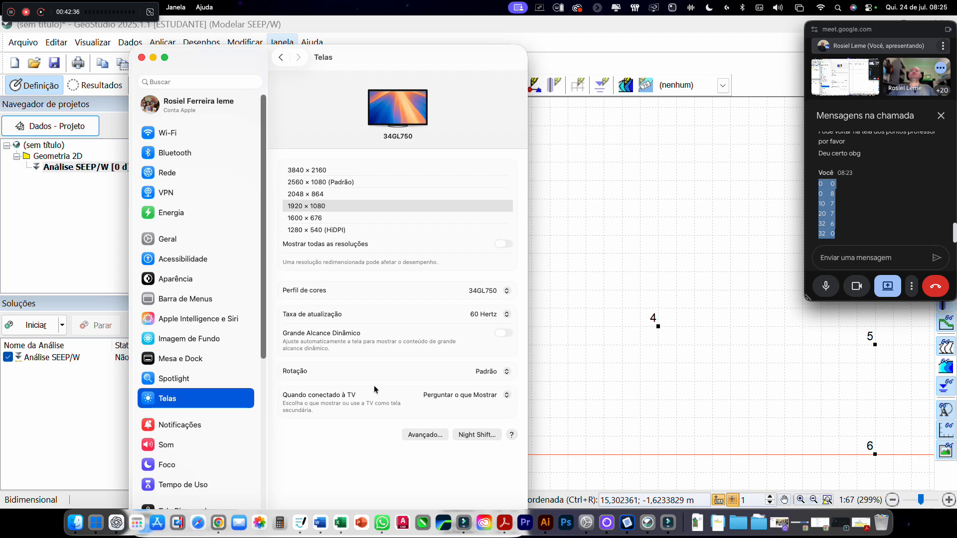
{"action": "left_click", "coordinate": [142, 58]}
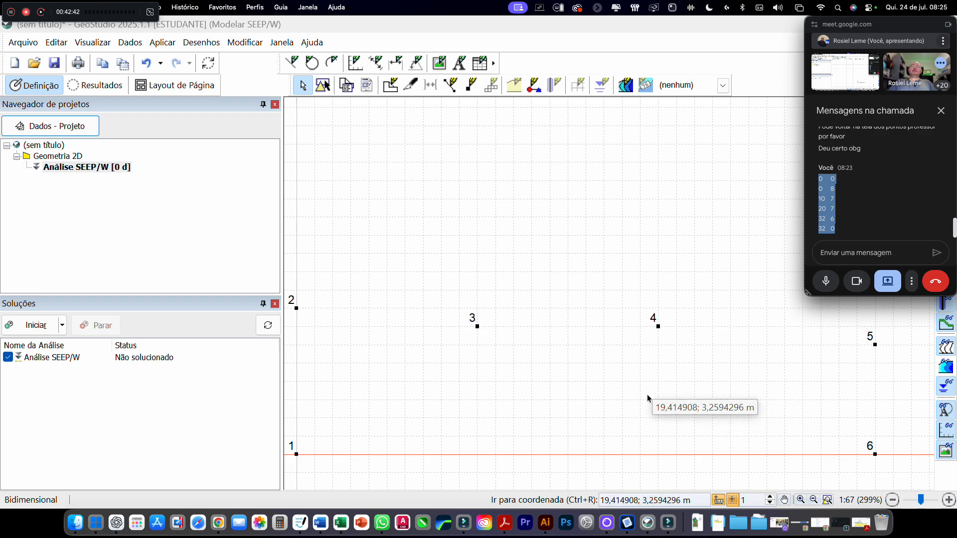
Step: Zoom the GeoStudio drawing in and out around the points, and enlarge a rectangular area enclosing all six points
{"action": "scroll", "coordinate": [643, 397], "scroll_direction": "down", "scroll_amount": 5}
{"action": "scroll", "coordinate": [643, 396], "scroll_direction": "up", "scroll_amount": 3}
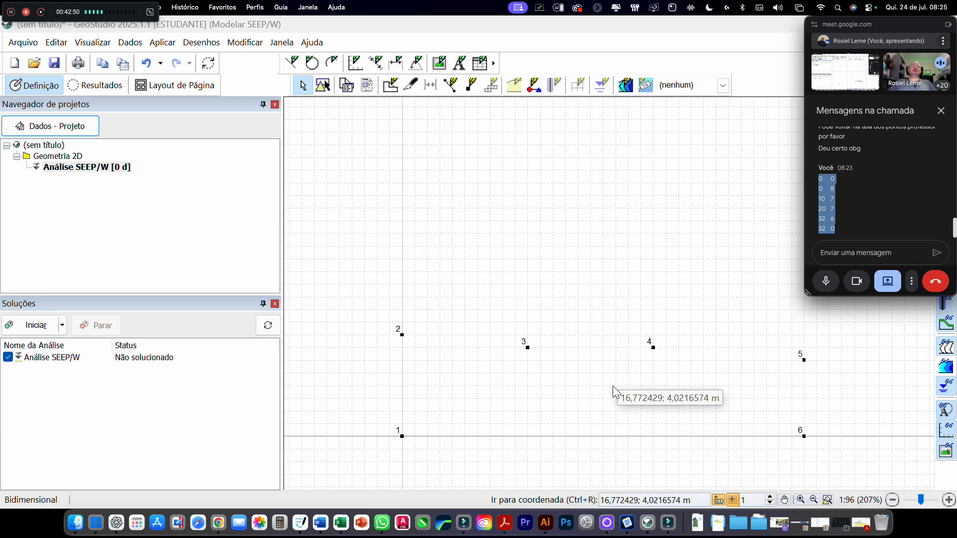
{"action": "scroll", "coordinate": [613, 387], "scroll_direction": "up", "scroll_amount": 1}
{"action": "scroll", "coordinate": [612, 386], "scroll_direction": "down", "scroll_amount": 2}
{"action": "scroll", "coordinate": [612, 386], "scroll_direction": "up", "scroll_amount": 4}
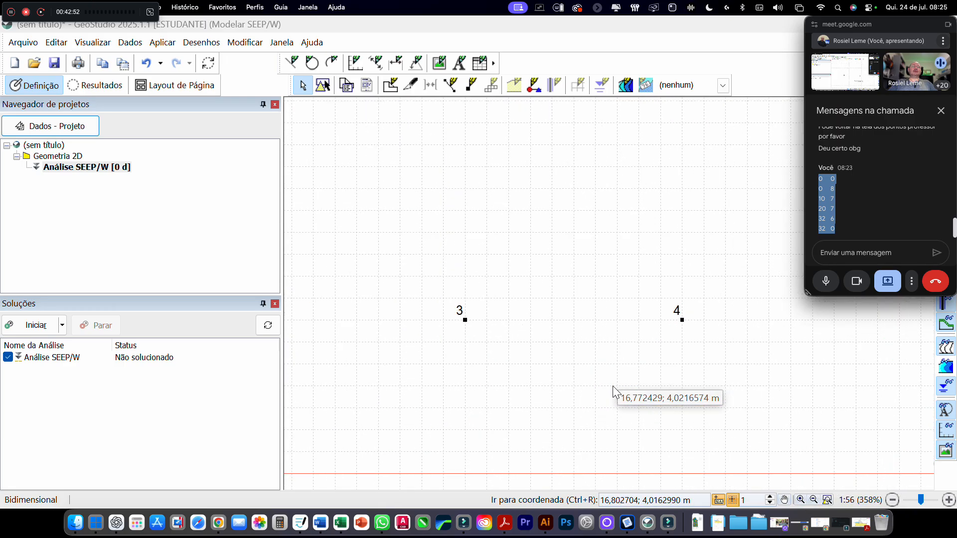
{"action": "scroll", "coordinate": [613, 386], "scroll_direction": "down", "scroll_amount": 3}
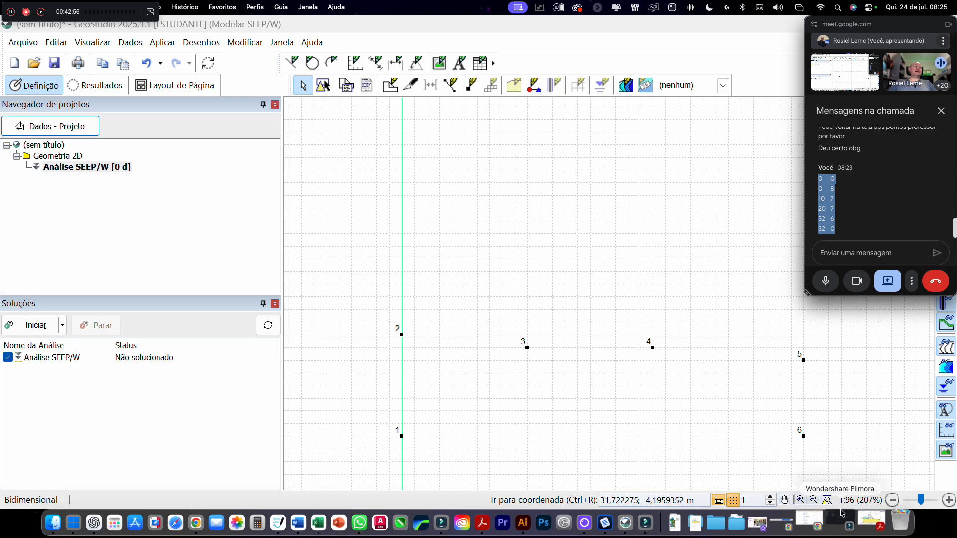
{"action": "left_click", "coordinate": [801, 502]}
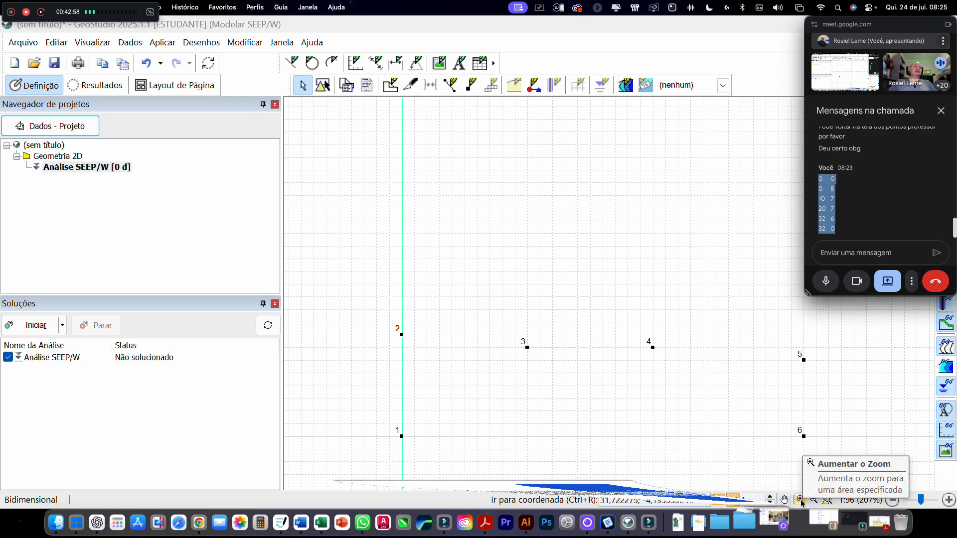
{"action": "left_click", "coordinate": [802, 501]}
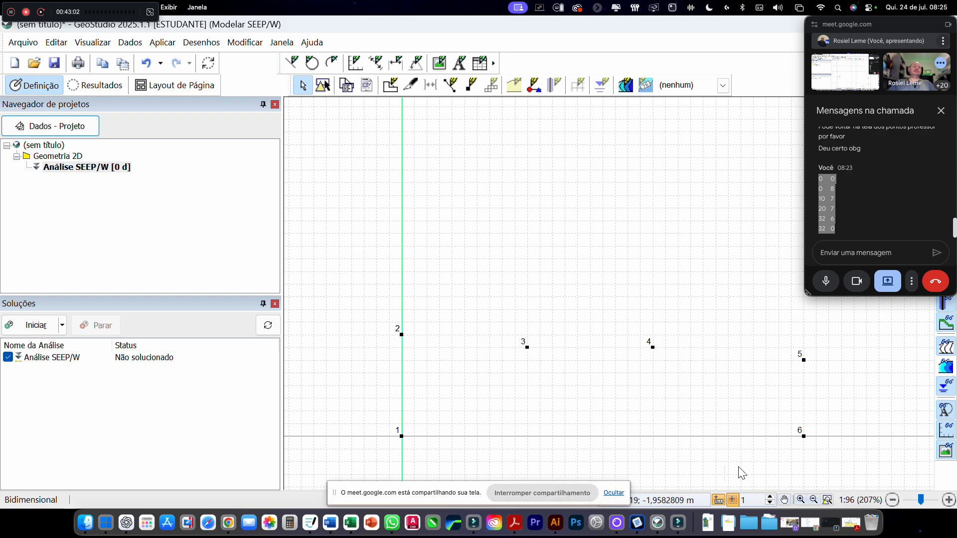
{"action": "left_click", "coordinate": [801, 500]}
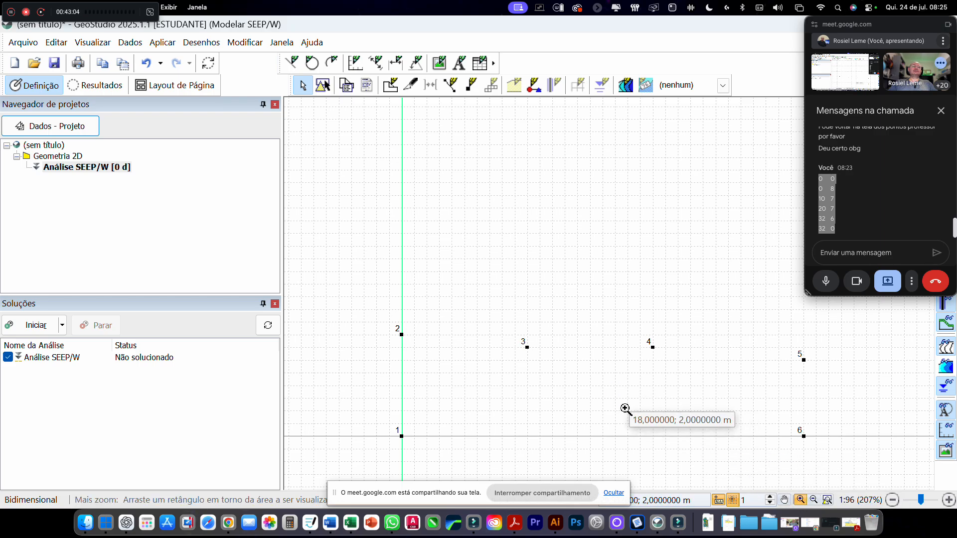
{"action": "left_click_drag", "start_coordinate": [383, 301], "coordinate": [818, 452]}
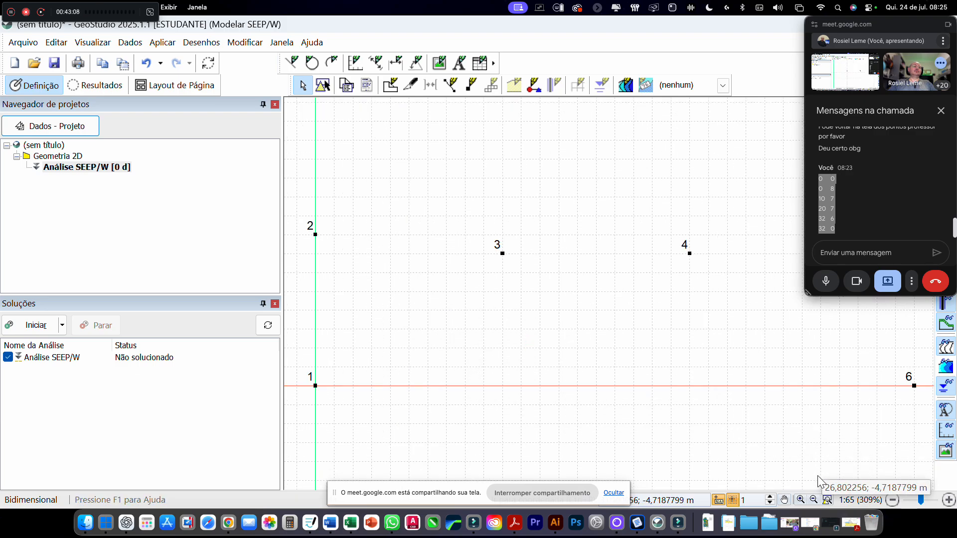
Step: Zoom the drawing far out, enlarge the area around the points again and fit all the points in the view
{"action": "left_click", "coordinate": [814, 500]}
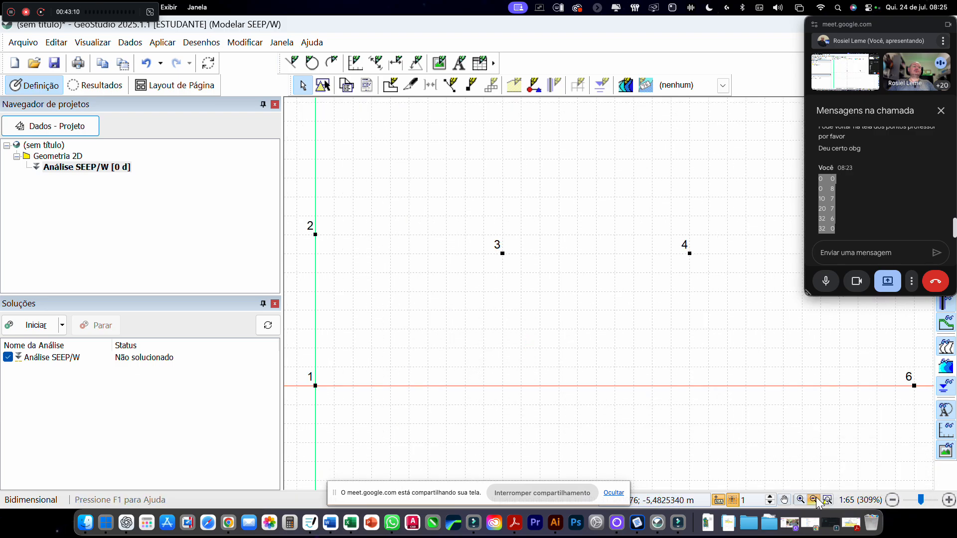
{"action": "left_click", "coordinate": [814, 499]}
{"action": "left_click", "coordinate": [814, 500]}
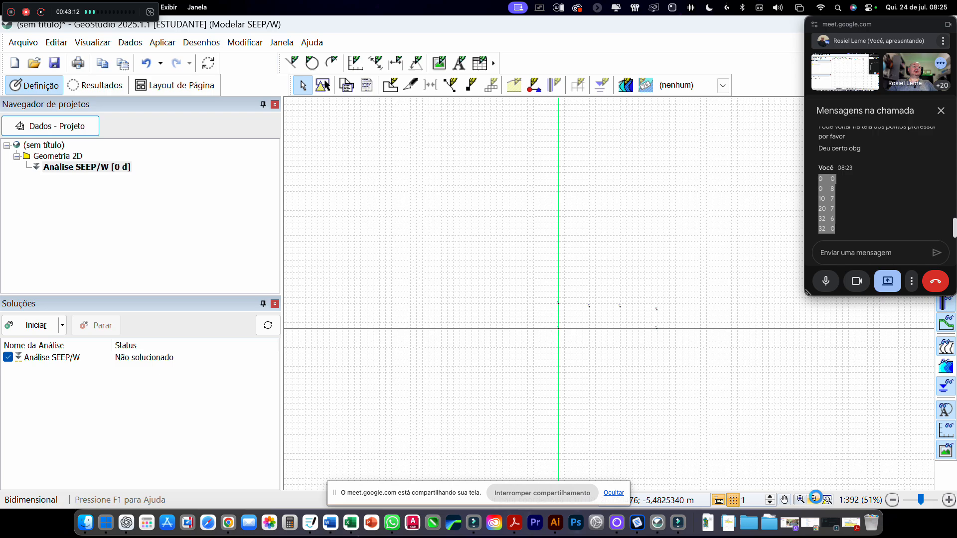
{"action": "left_click", "coordinate": [814, 499]}
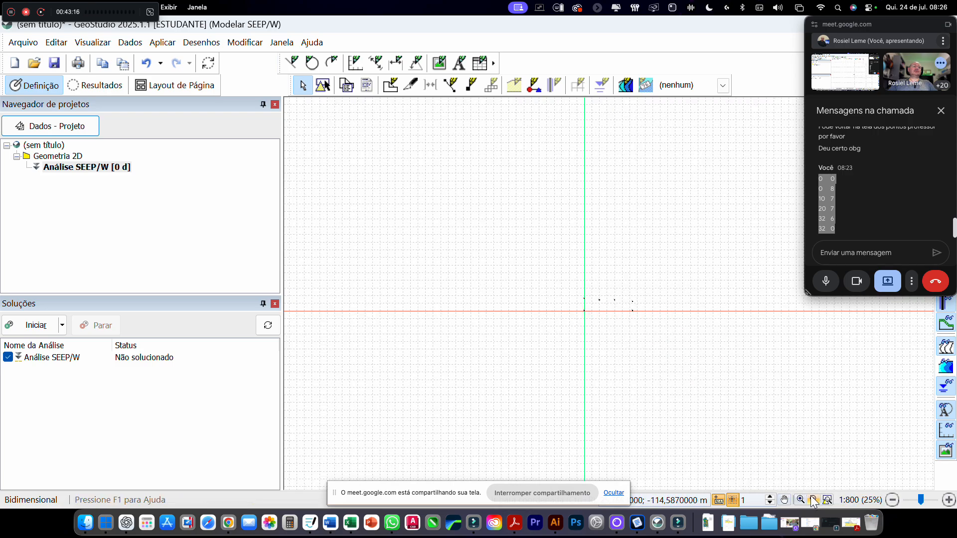
{"action": "left_click_drag", "start_coordinate": [588, 299], "coordinate": [639, 319]}
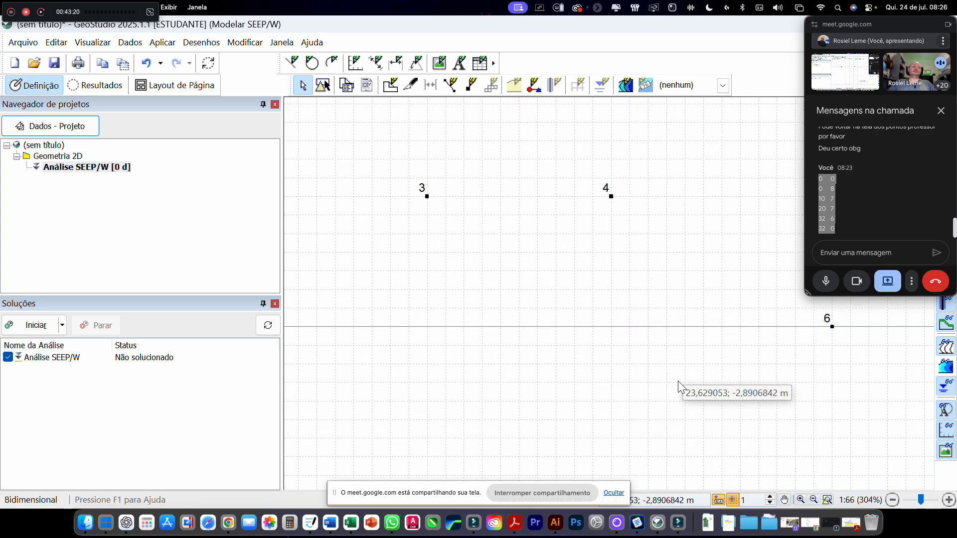
{"action": "left_click", "coordinate": [827, 500]}
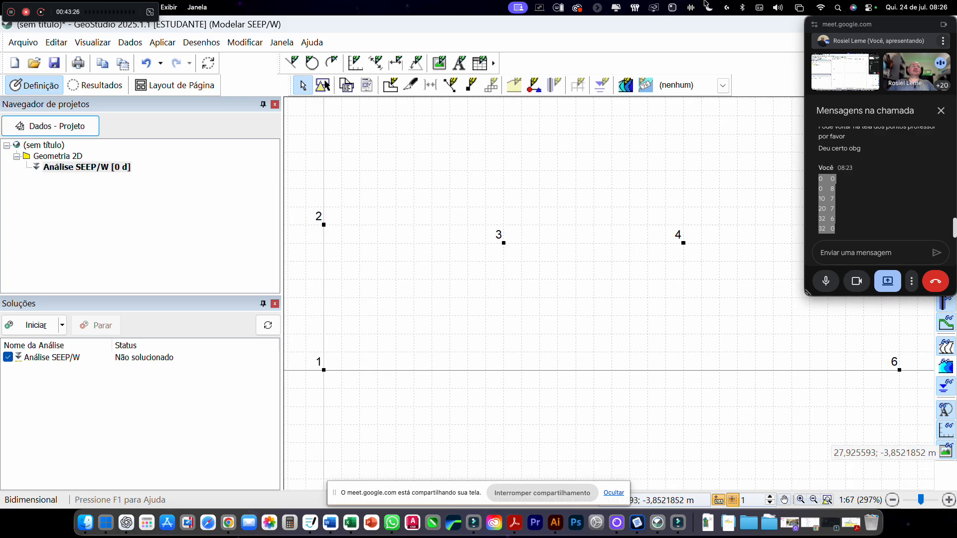
Step: Move the Meet window clear of the drawing, check the dam figure's axes in the Acrobat PDF and return to GeoStudio
{"action": "left_click", "coordinate": [884, 28]}
{"action": "left_click_drag", "start_coordinate": [884, 28], "coordinate": [62, 506]}
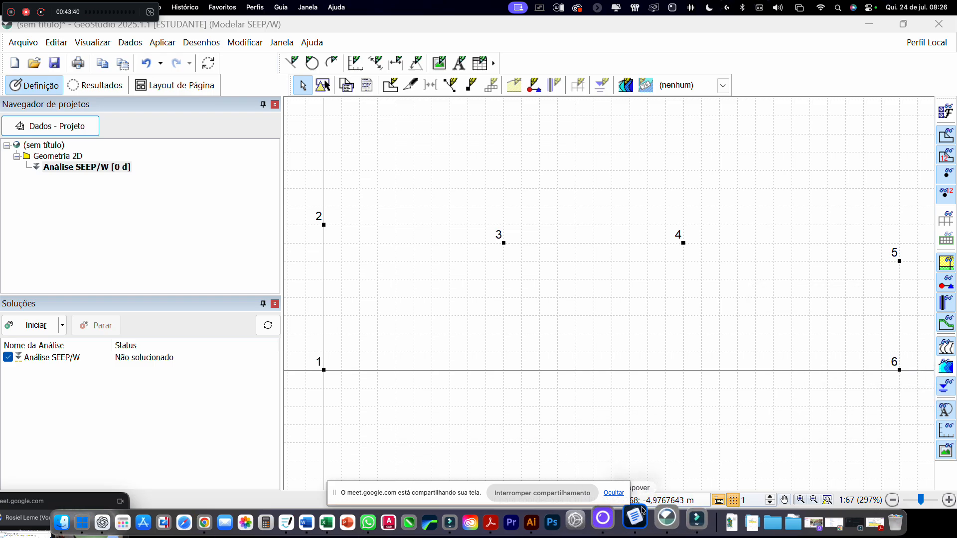
{"action": "left_click", "coordinate": [515, 523]}
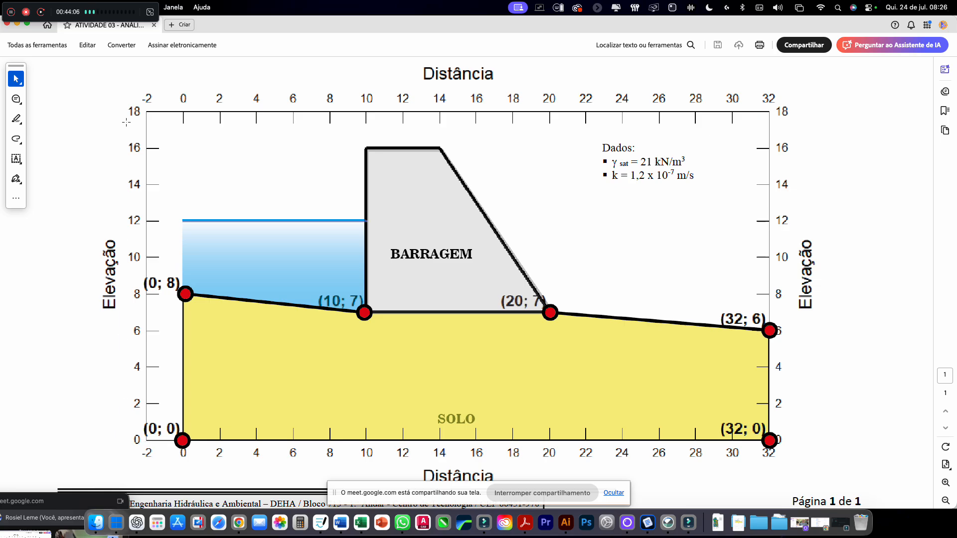
{"action": "left_click", "coordinate": [17, 24]}
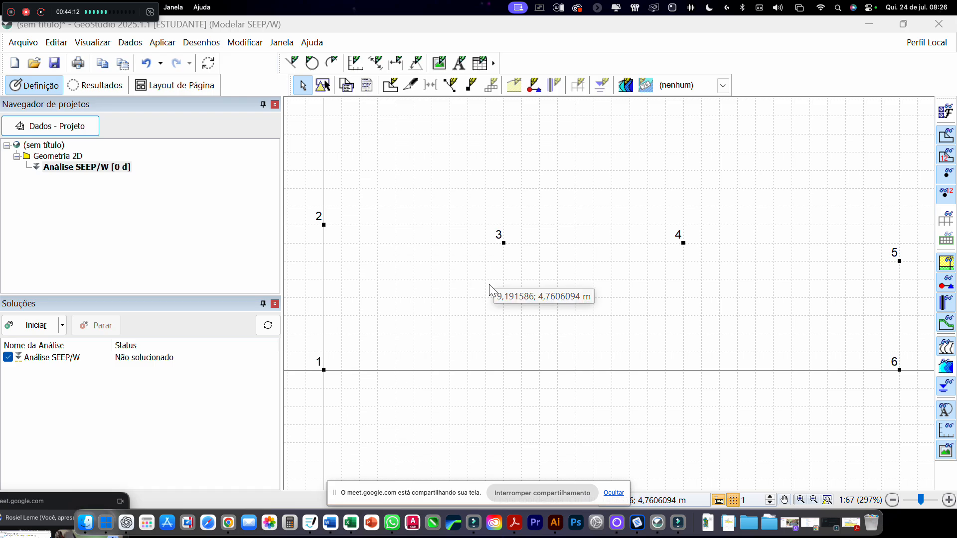
Step: Start an axes system for the drawing and set the X axis range from -2 m to 32 m
{"action": "scroll", "coordinate": [489, 284], "scroll_direction": "down", "scroll_amount": 2}
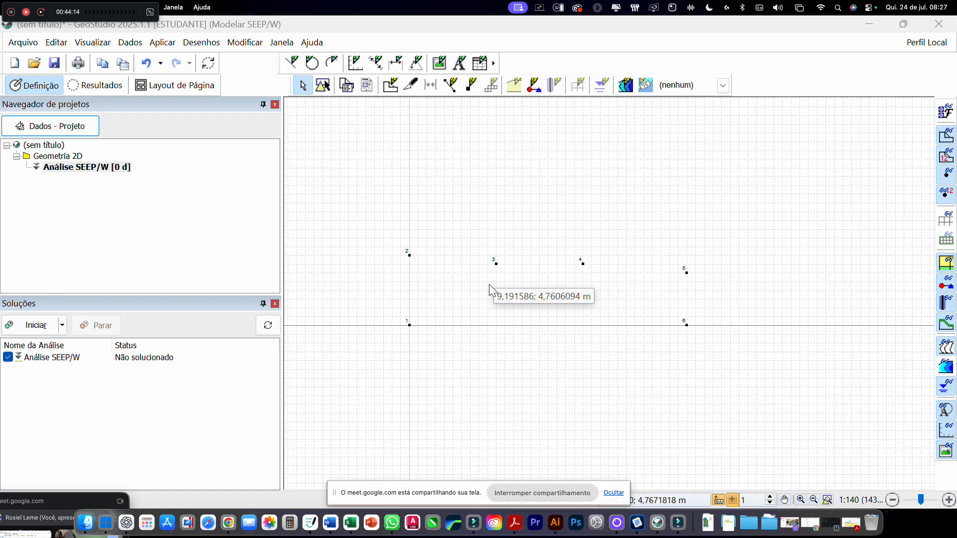
{"action": "left_click", "coordinate": [190, 48]}
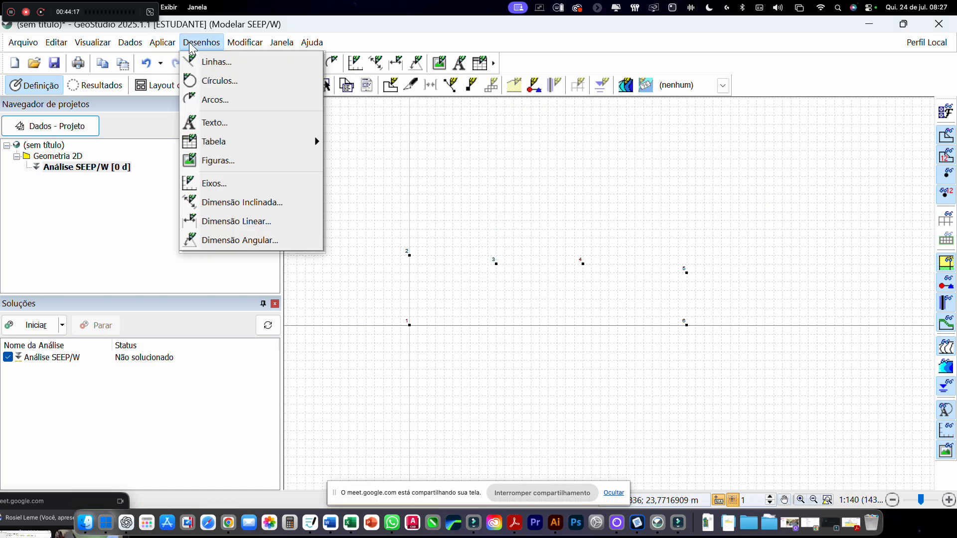
{"action": "left_click", "coordinate": [229, 185]}
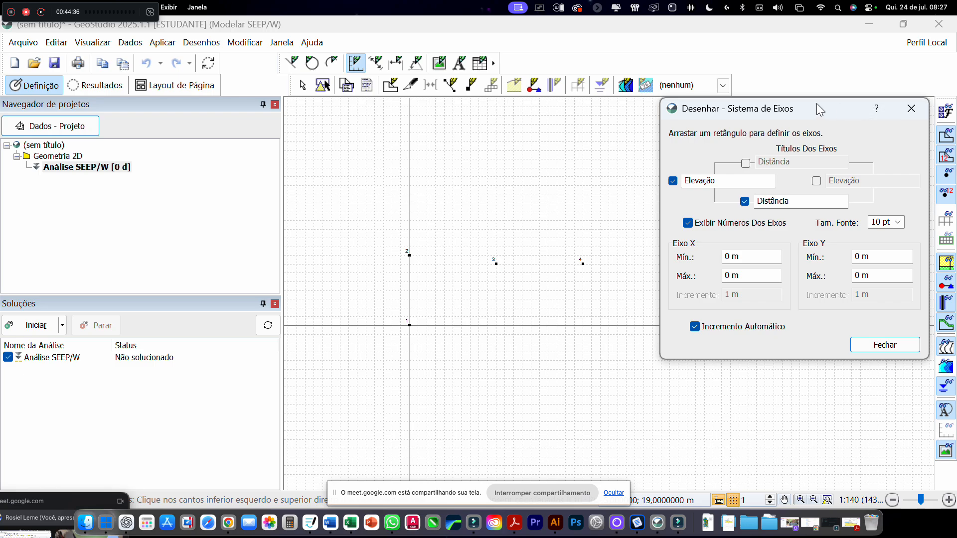
{"action": "left_click_drag", "start_coordinate": [820, 110], "coordinate": [161, 110]}
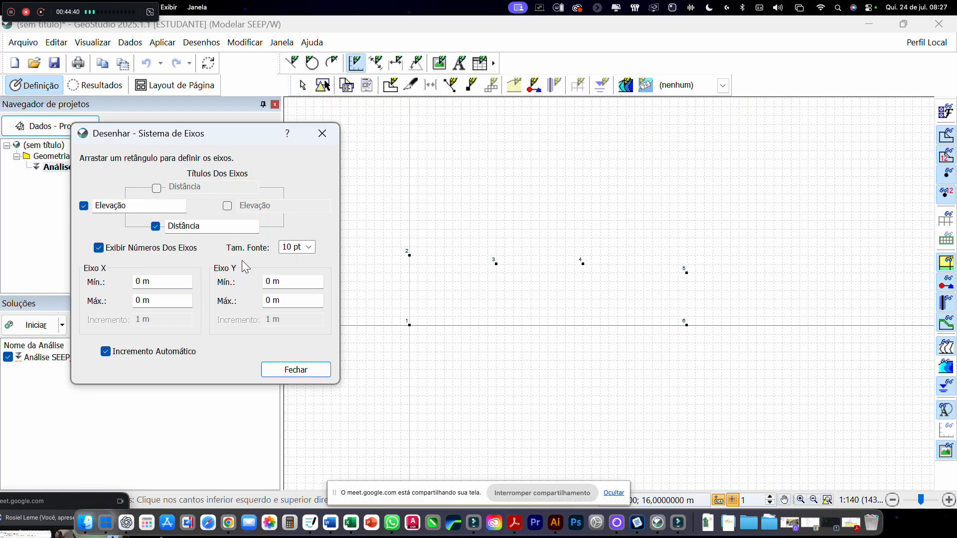
{"action": "left_click", "coordinate": [152, 299]}
{"action": "key", "text": "shift+Tab"}
{"action": "type", "text": "-2"}
{"action": "key", "text": "Tab"}
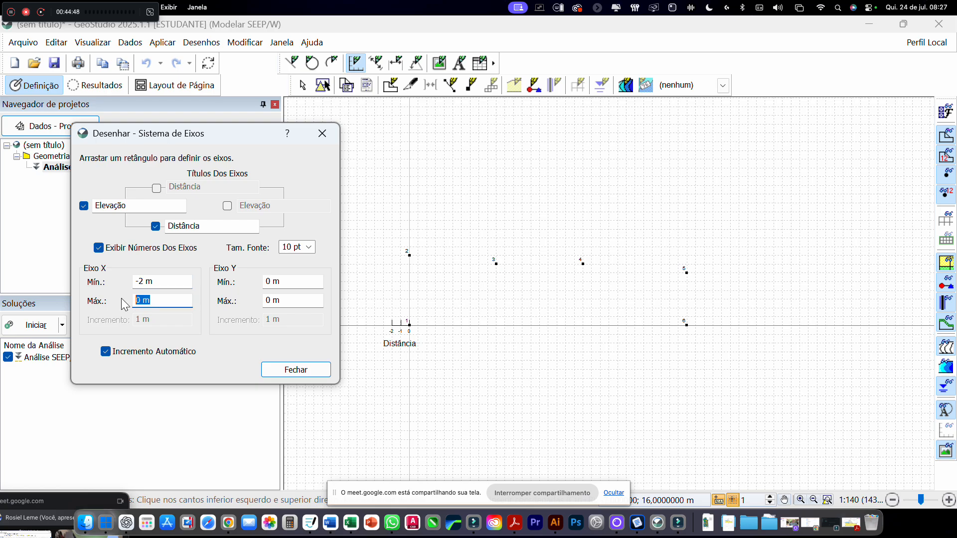
{"action": "type", "text": "32"}
{"action": "key", "text": "Return"}
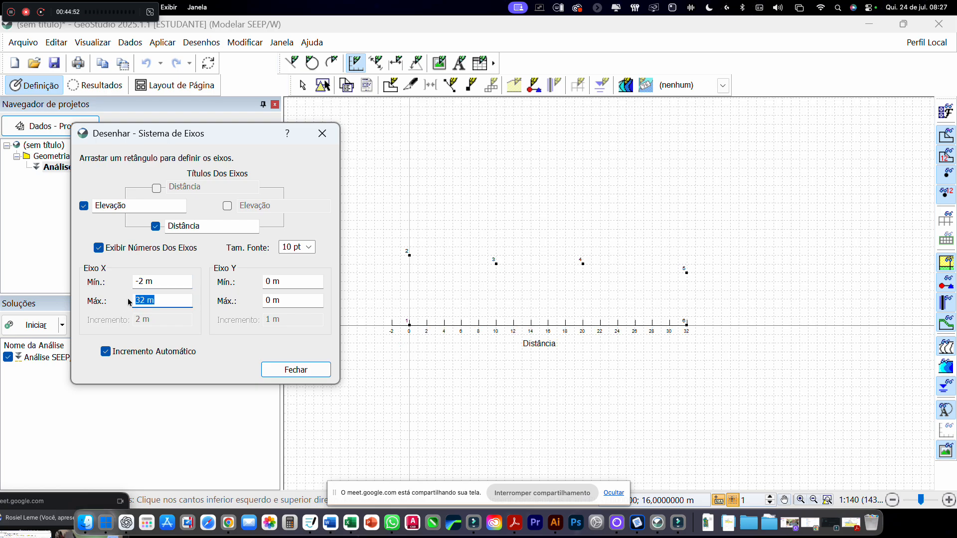
Step: Check the elevation range in the Acrobat PDF figure, return to GeoStudio and set the Y axis maximum to 18 m
{"action": "key", "text": "Tab"}
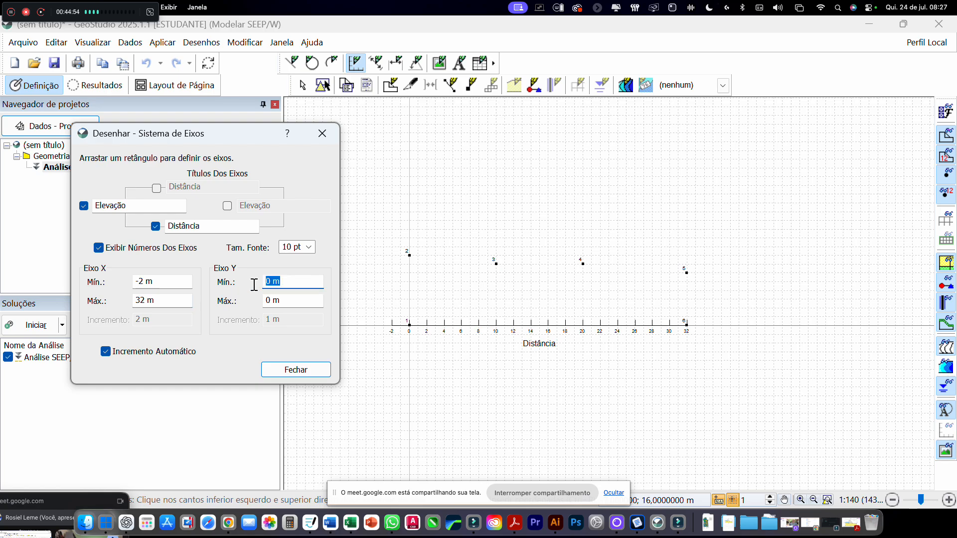
{"action": "left_click", "coordinate": [283, 300]}
{"action": "left_click_drag", "start_coordinate": [282, 301], "coordinate": [259, 300]}
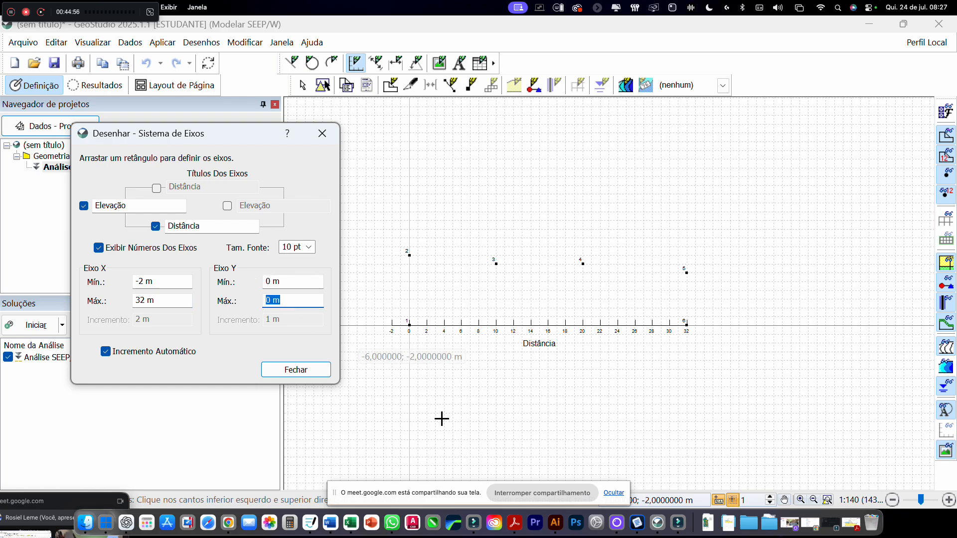
{"action": "left_click", "coordinate": [507, 519]}
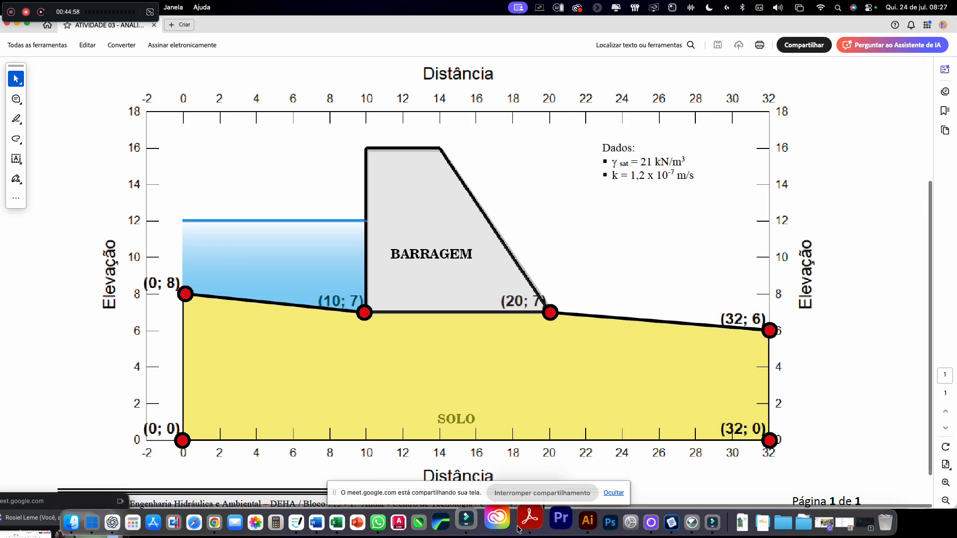
{"action": "left_click", "coordinate": [17, 24]}
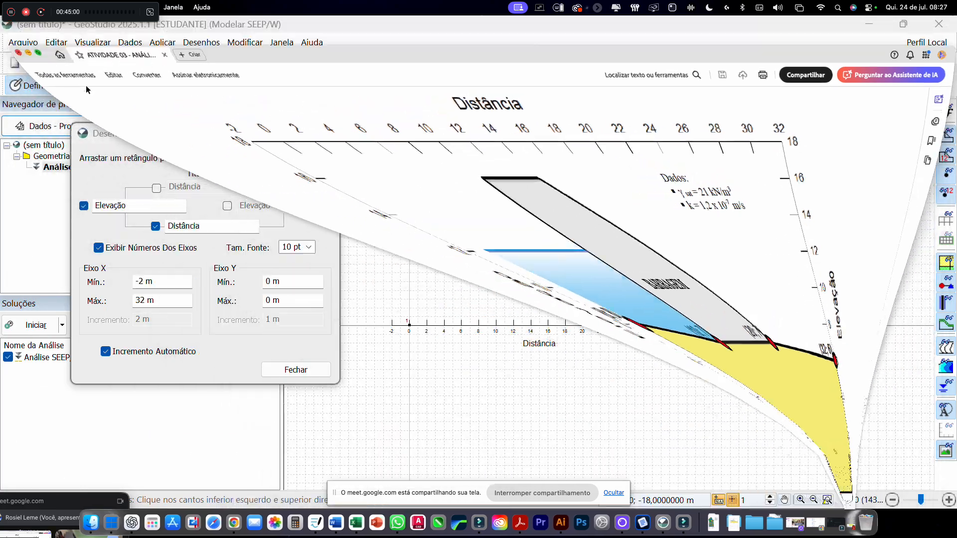
{"action": "left_click_drag", "start_coordinate": [288, 300], "coordinate": [241, 301]}
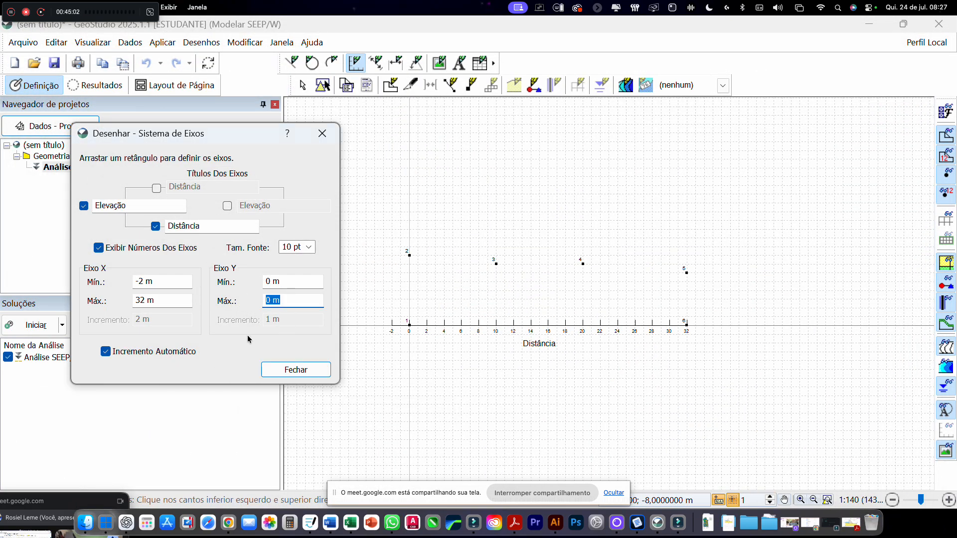
{"action": "type", "text": "18"}
{"action": "key", "text": "Return"}
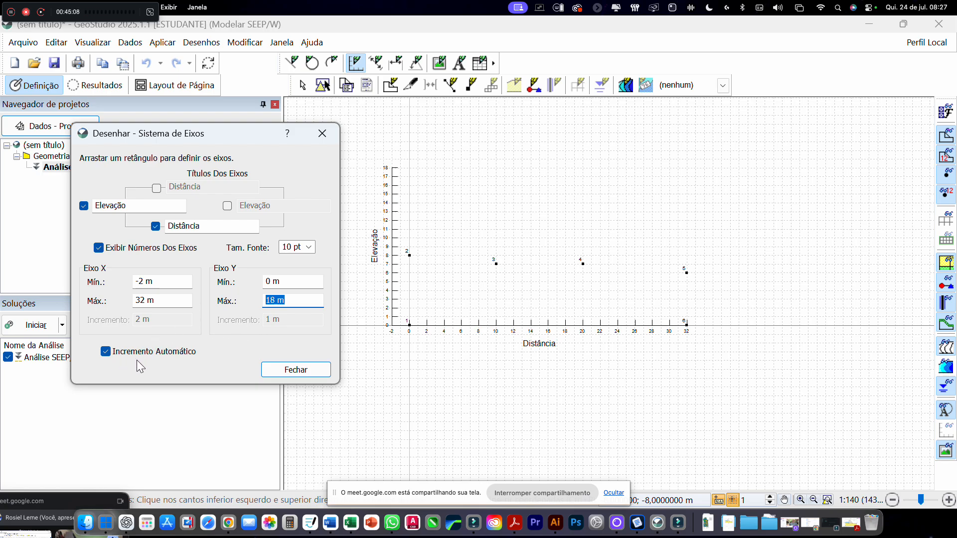
Step: Turn off the automatic increment, set the Y axis increment to 2 m and review both axes' range values
{"action": "left_click", "coordinate": [104, 352]}
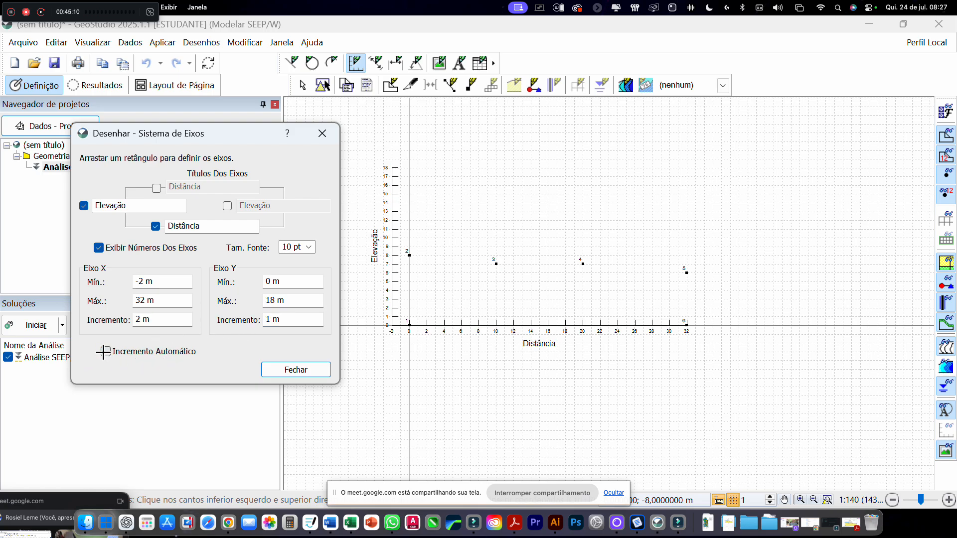
{"action": "left_click", "coordinate": [282, 319]}
{"action": "left_click_drag", "start_coordinate": [282, 319], "coordinate": [257, 321]}
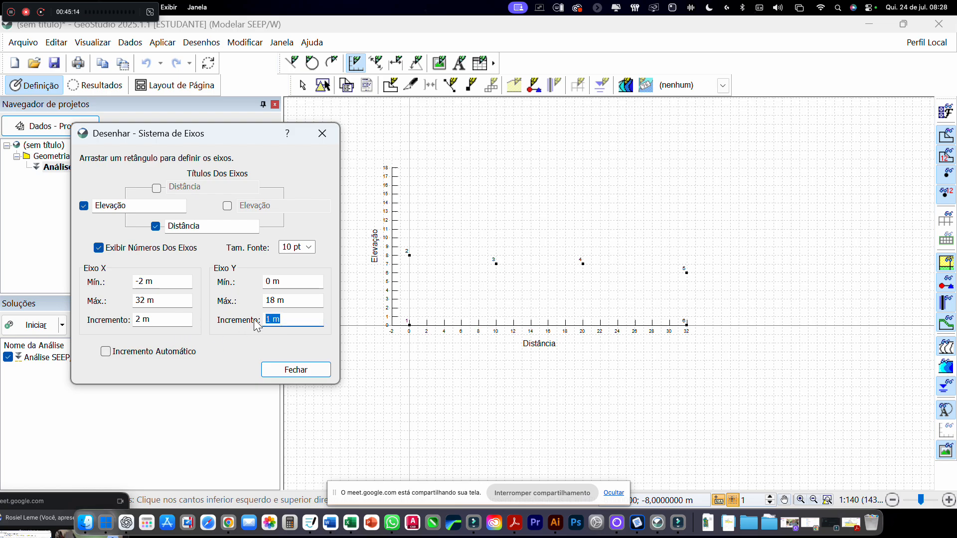
{"action": "type", "text": "2"}
{"action": "key", "text": "Return"}
{"action": "left_click", "coordinate": [157, 284]}
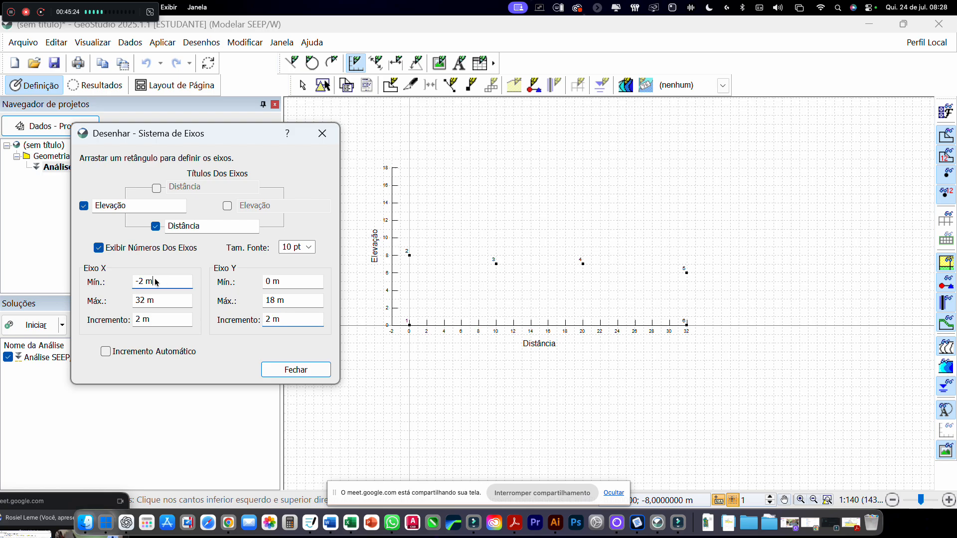
{"action": "left_click_drag", "start_coordinate": [153, 283], "coordinate": [132, 319]}
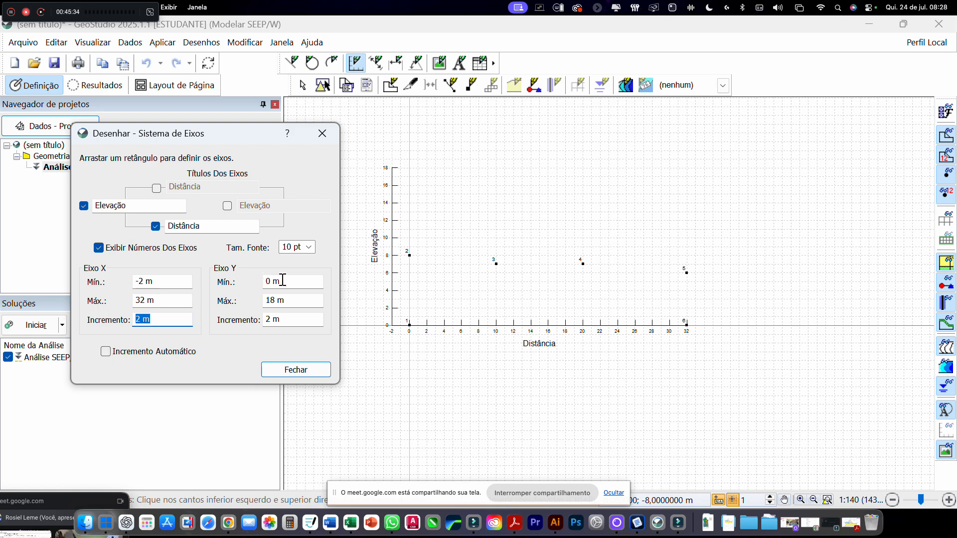
{"action": "left_click_drag", "start_coordinate": [284, 281], "coordinate": [260, 320]}
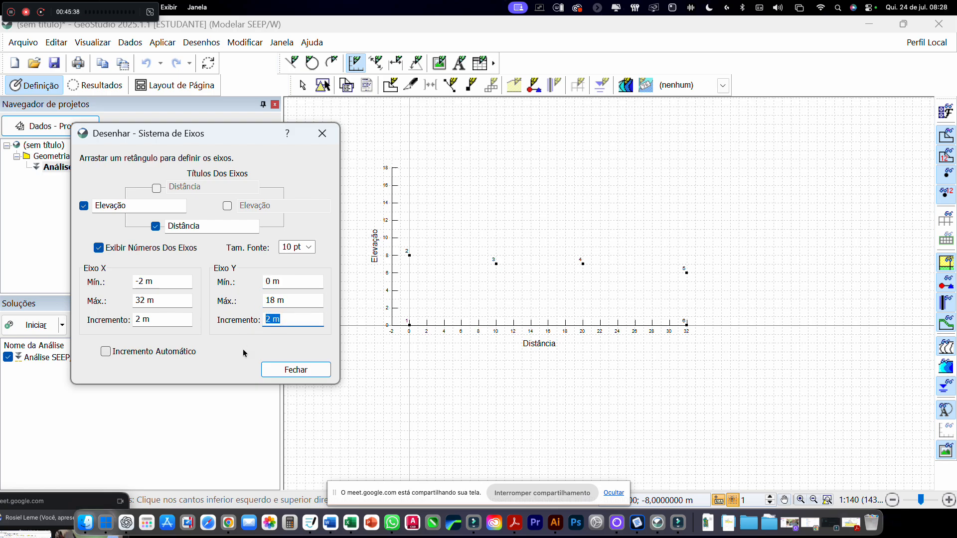
Step: Enable the upper Distância axis and the right-hand Elevação axis so the axes frame all four sides
{"action": "left_click", "coordinate": [157, 189]}
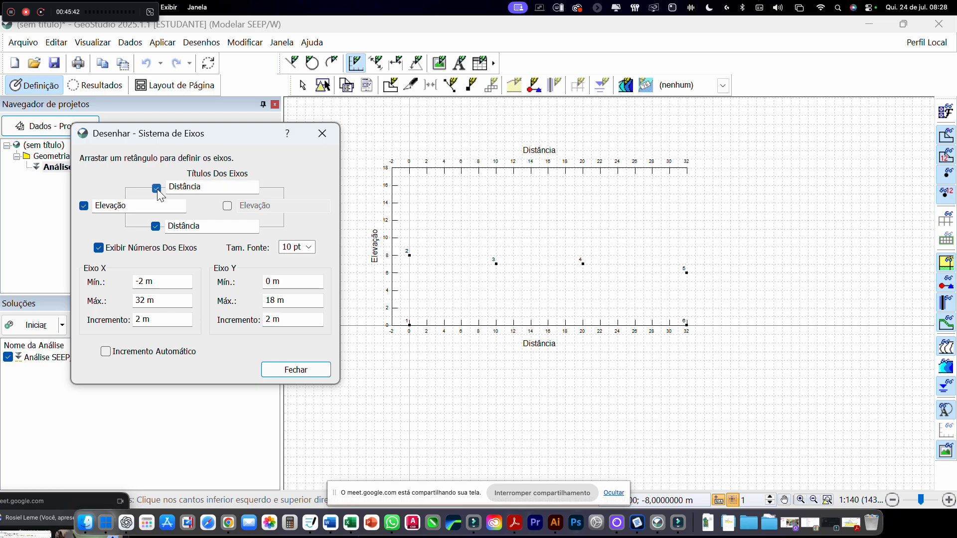
{"action": "left_click", "coordinate": [157, 189]}
{"action": "left_click", "coordinate": [157, 189]}
{"action": "left_click", "coordinate": [157, 190]}
{"action": "left_click", "coordinate": [157, 189]}
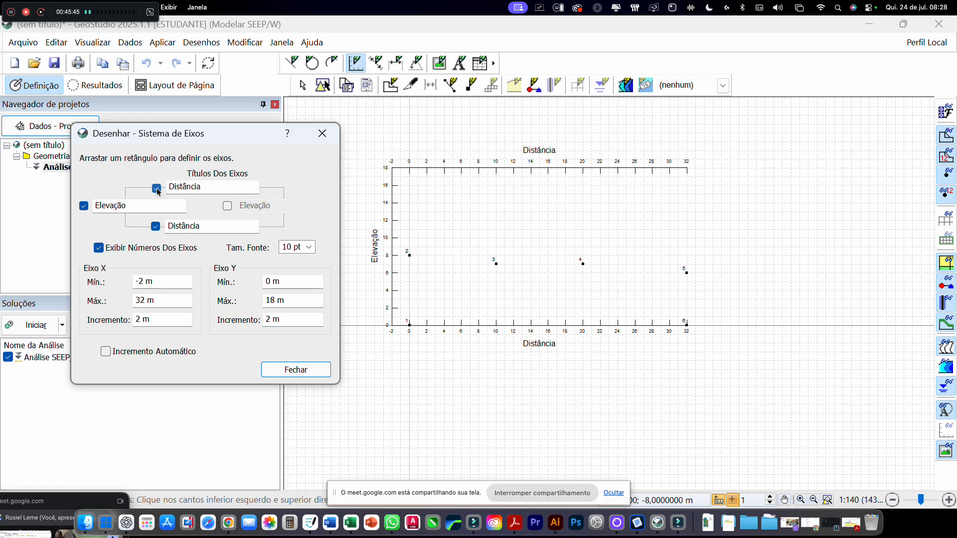
{"action": "left_click", "coordinate": [229, 209]}
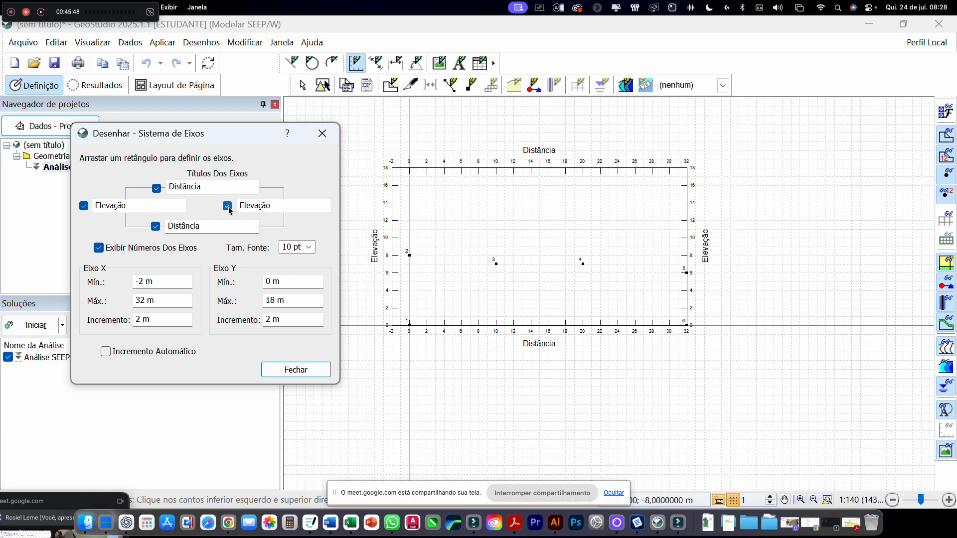
{"action": "left_click", "coordinate": [229, 209]}
{"action": "left_click", "coordinate": [229, 209]}
{"action": "left_click", "coordinate": [229, 209]}
{"action": "left_click", "coordinate": [229, 209]}
Step: Review the X axis range and increment, close the axes system settings and fit the whole drawing in the view
{"action": "left_click_drag", "start_coordinate": [154, 282], "coordinate": [107, 279]}
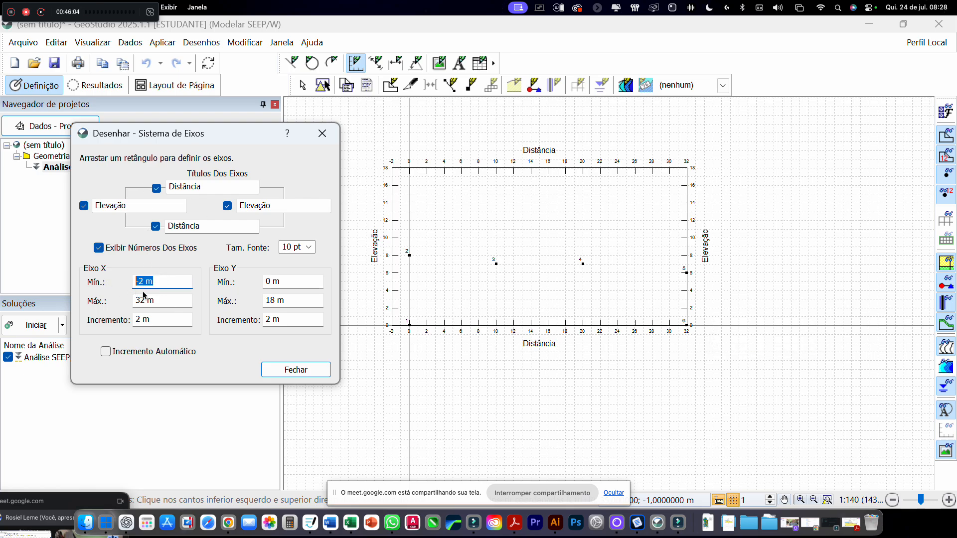
{"action": "left_click", "coordinate": [198, 43]}
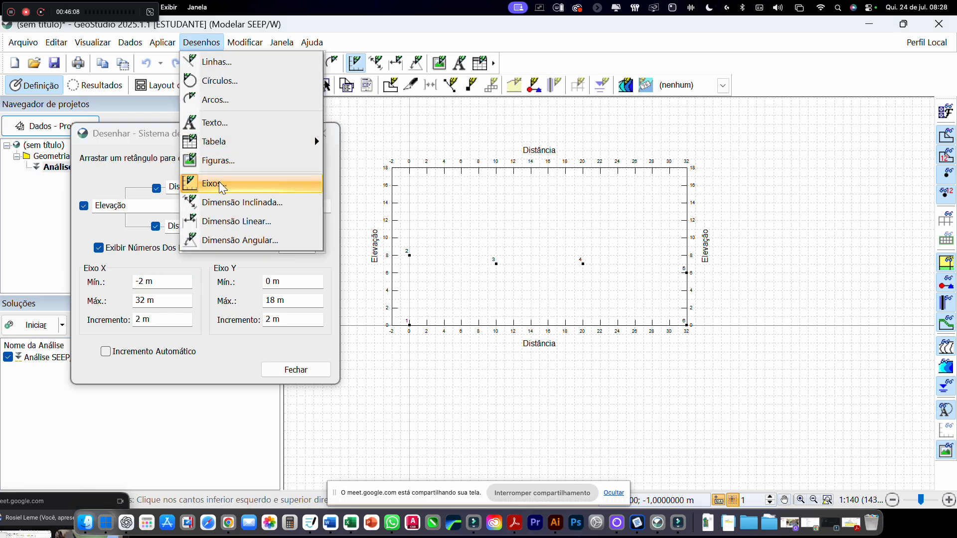
{"action": "left_click", "coordinate": [139, 139]}
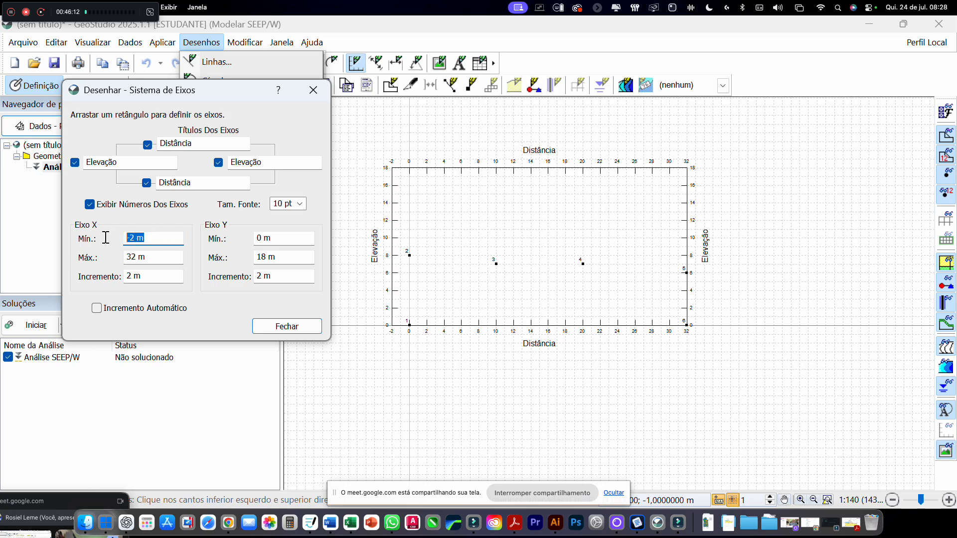
{"action": "left_click_drag", "start_coordinate": [149, 257], "coordinate": [120, 276]}
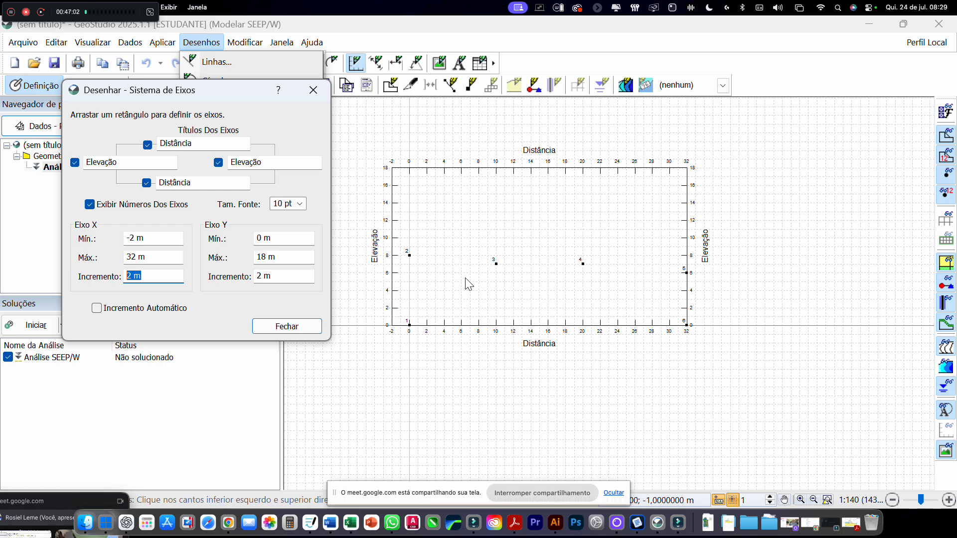
{"action": "left_click", "coordinate": [283, 331]}
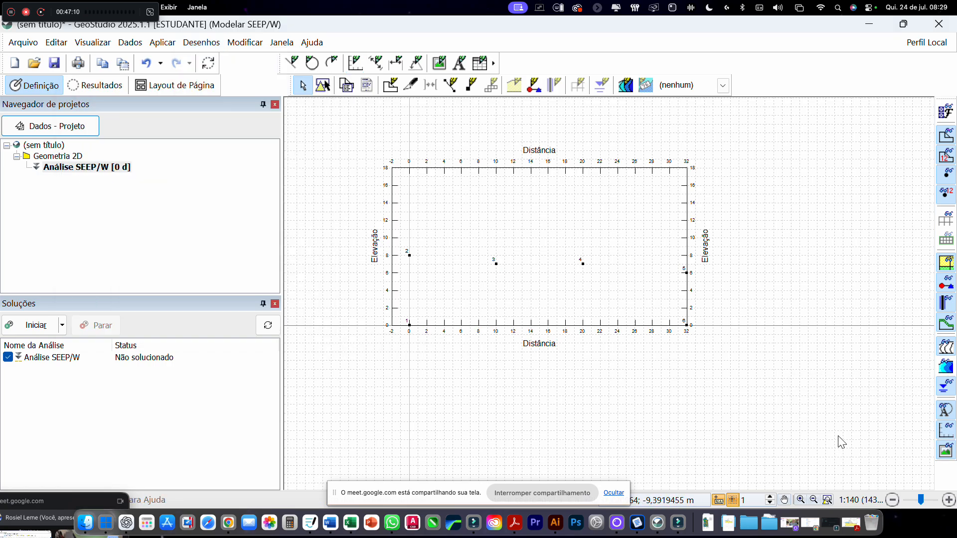
{"action": "left_click", "coordinate": [827, 500]}
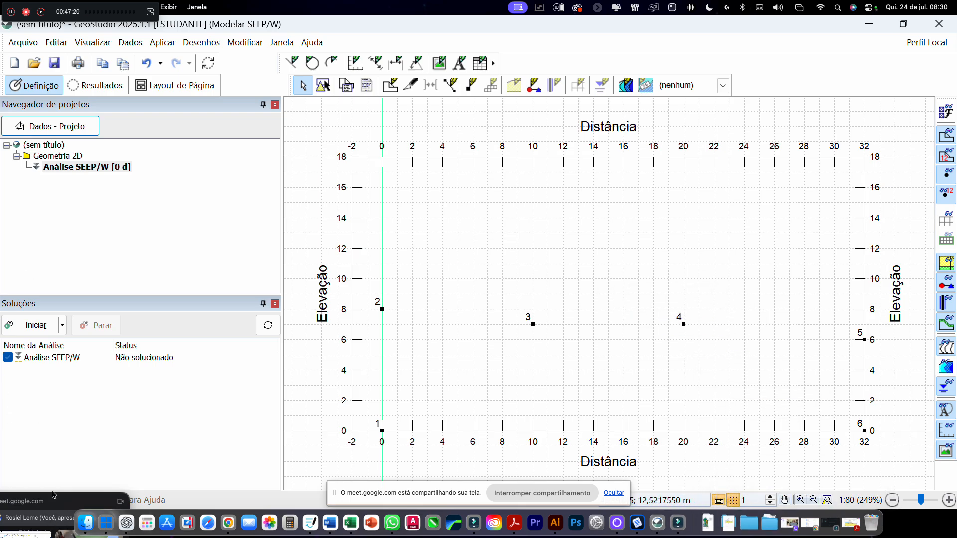
Step: Bring the Meet window into view, place it clear of the drawing and read the latest call chat messages
{"action": "left_click", "coordinate": [62, 507]}
{"action": "left_click_drag", "start_coordinate": [124, 350], "coordinate": [106, 124]}
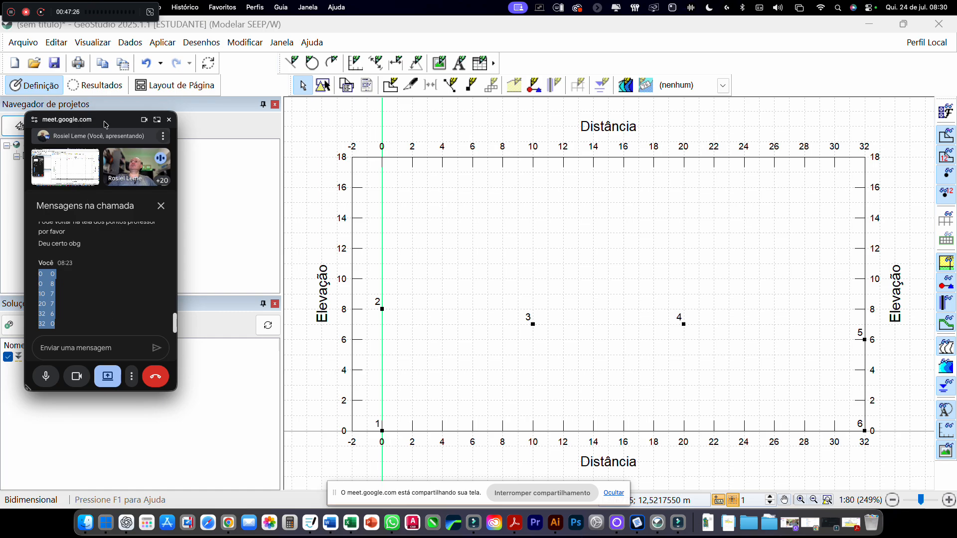
{"action": "left_click_drag", "start_coordinate": [105, 126], "coordinate": [83, 278]}
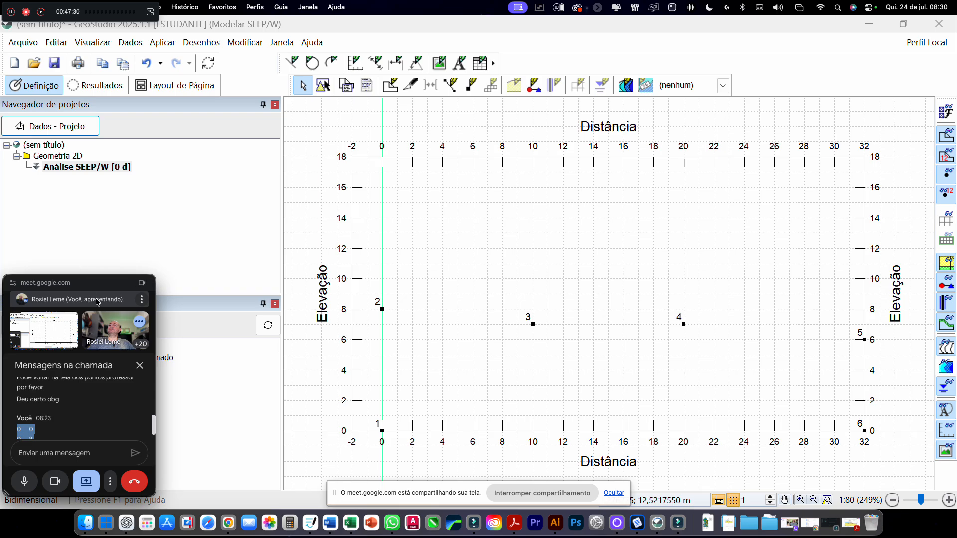
{"action": "scroll", "coordinate": [84, 405], "scroll_direction": "down", "scroll_amount": 3}
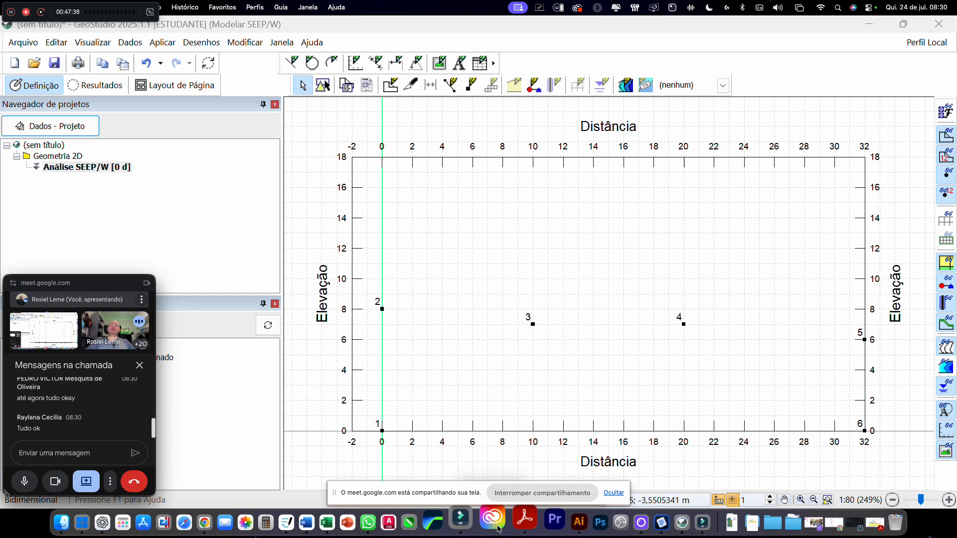
Step: Check the soil foundation's outline and corner coordinates in the activity PDF in Acrobat, and return to GeoStudio
{"action": "left_click", "coordinate": [515, 522]}
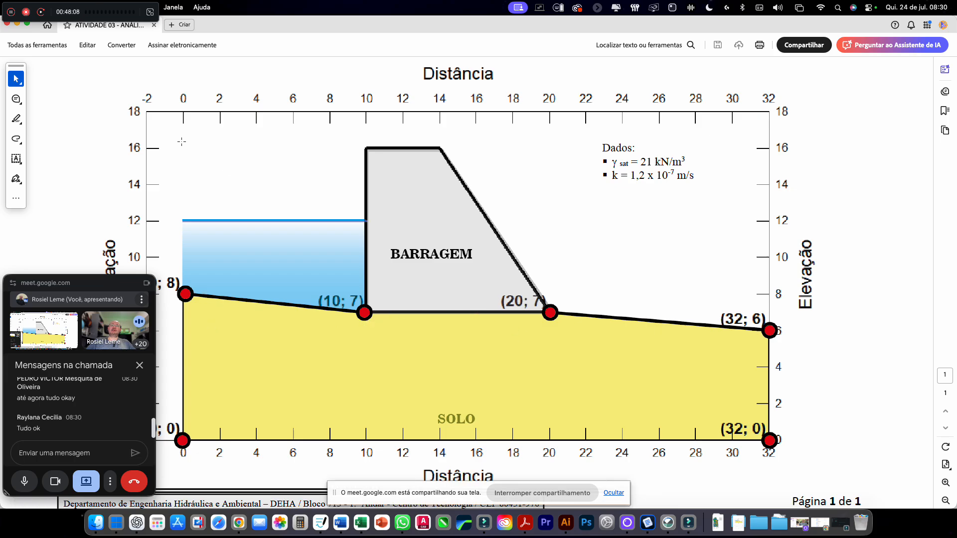
{"action": "left_click", "coordinate": [17, 25]}
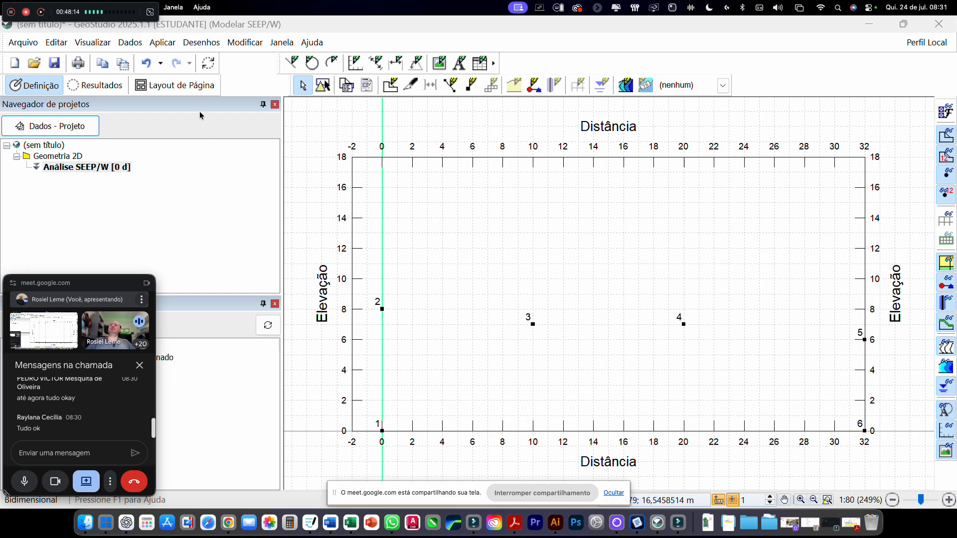
Step: Start a polygon domain region through points 1 and 2, and undo the misplaced vertex at (9; 7)
{"action": "left_click", "coordinate": [162, 42]}
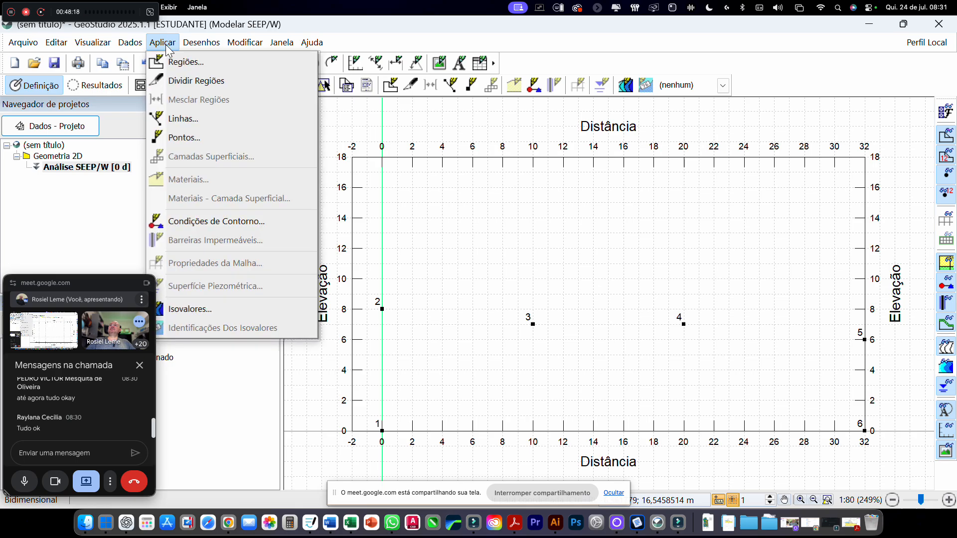
{"action": "left_click", "coordinate": [207, 61]}
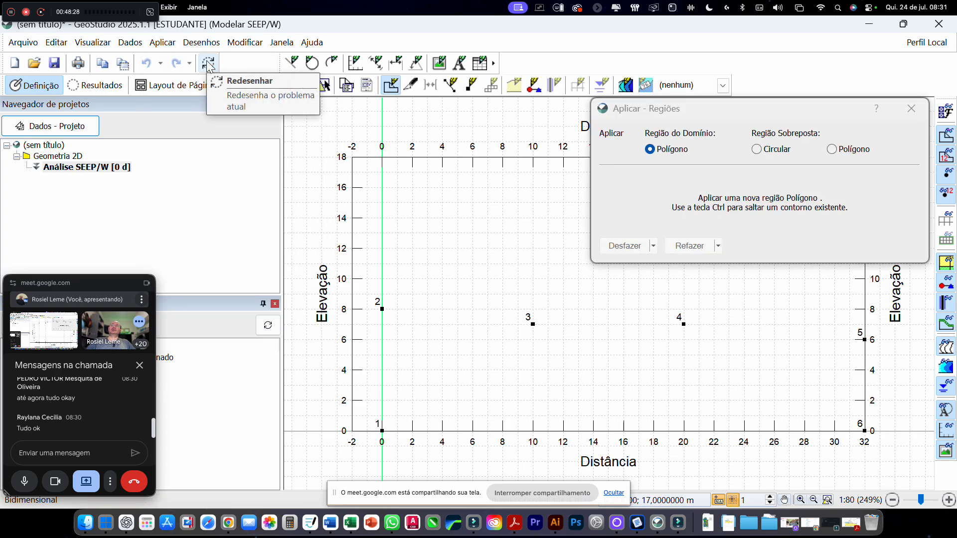
{"action": "left_click_drag", "start_coordinate": [705, 116], "coordinate": [672, 82]}
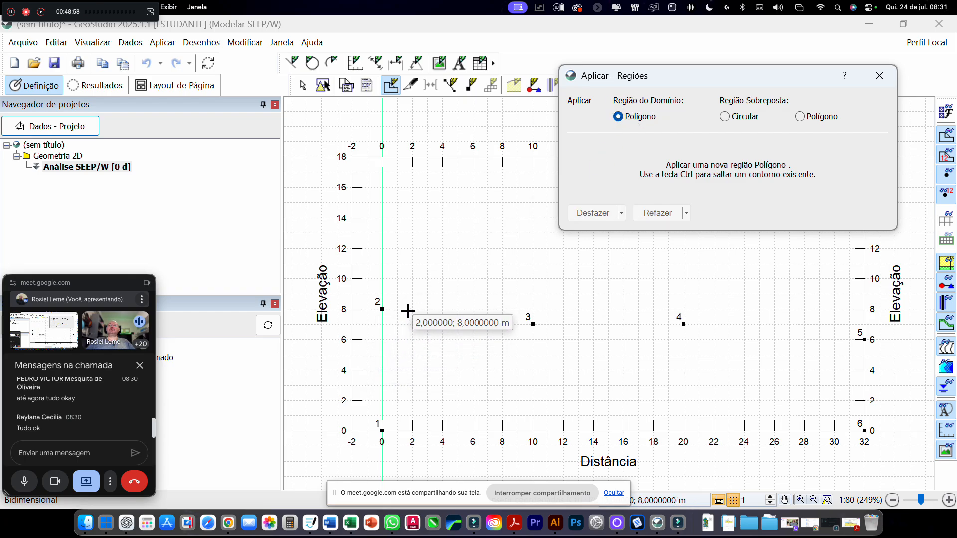
{"action": "left_click", "coordinate": [382, 431]}
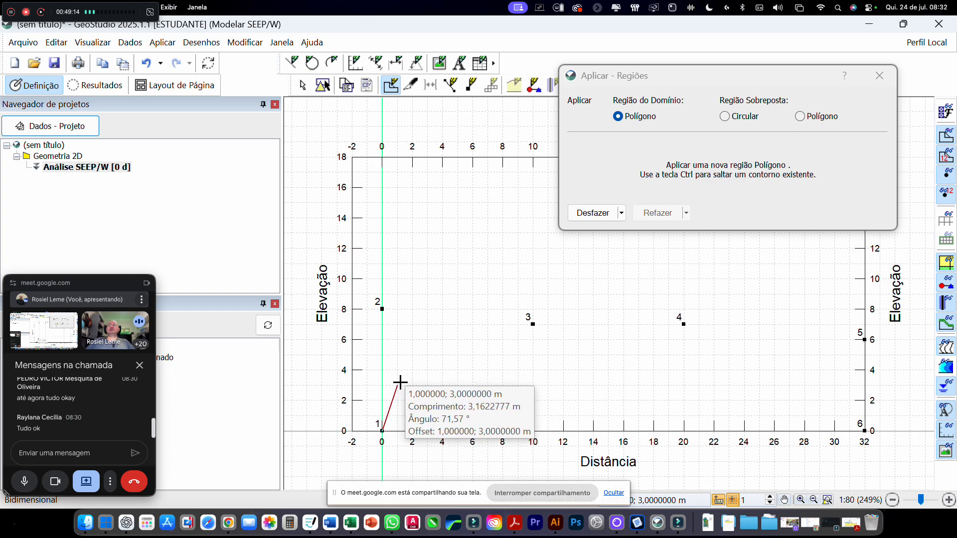
{"action": "left_click", "coordinate": [382, 309]}
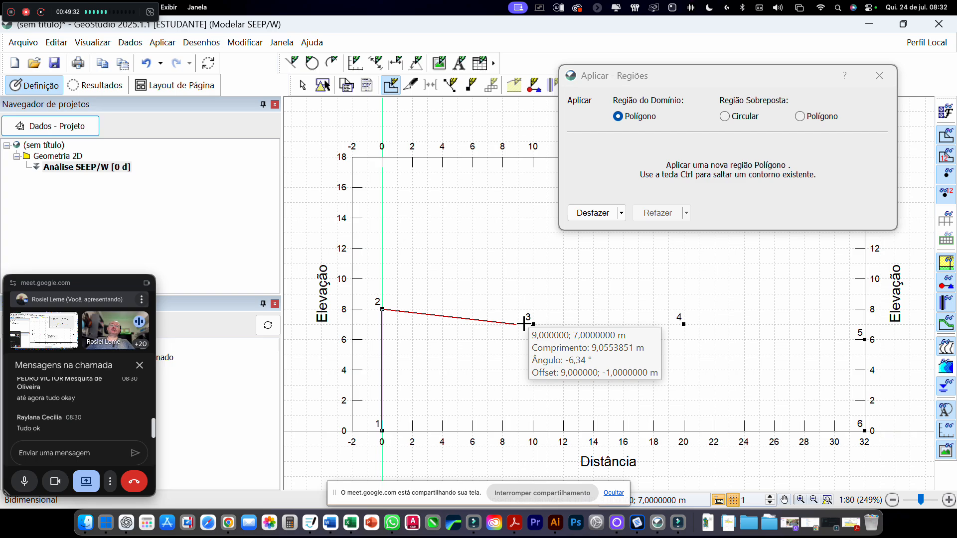
{"action": "left_click", "coordinate": [524, 324]}
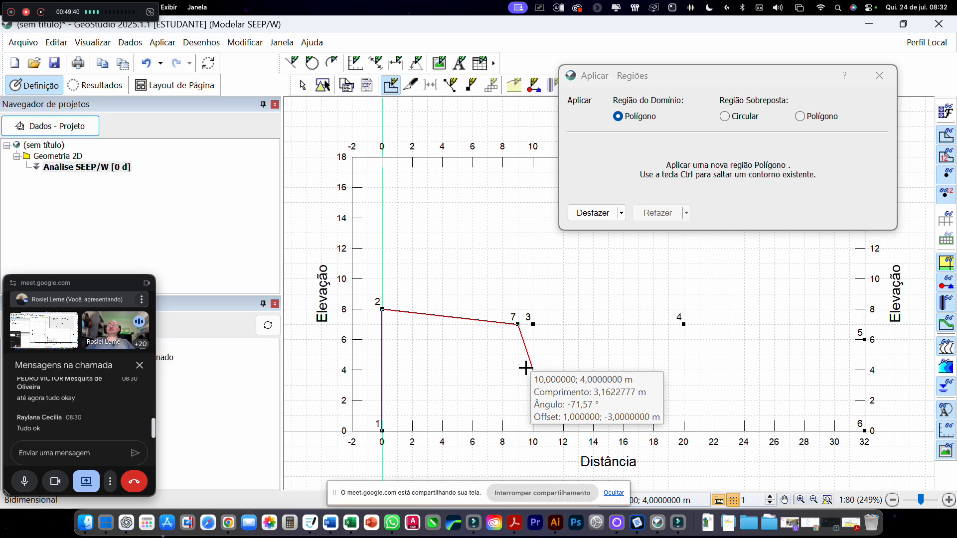
{"action": "left_click", "coordinate": [592, 214]}
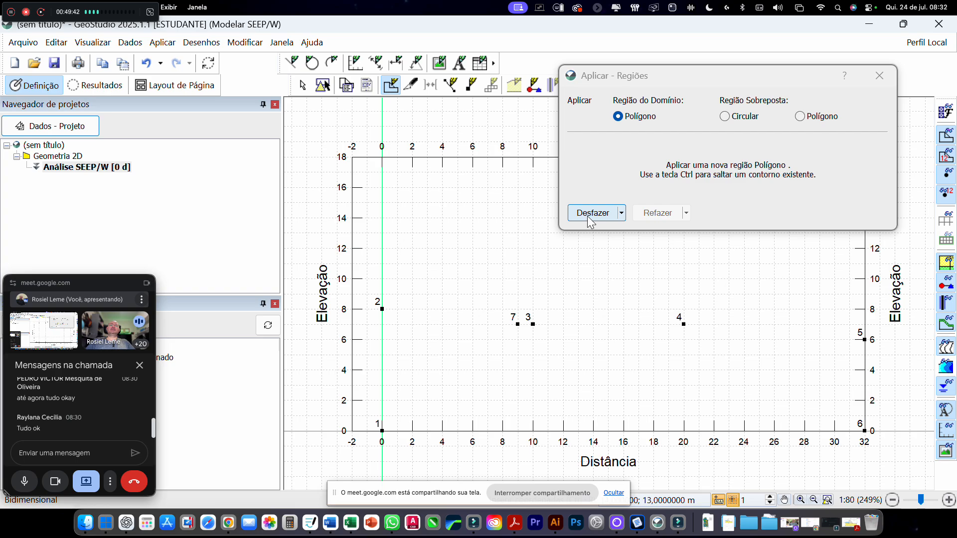
{"action": "left_click", "coordinate": [591, 213]}
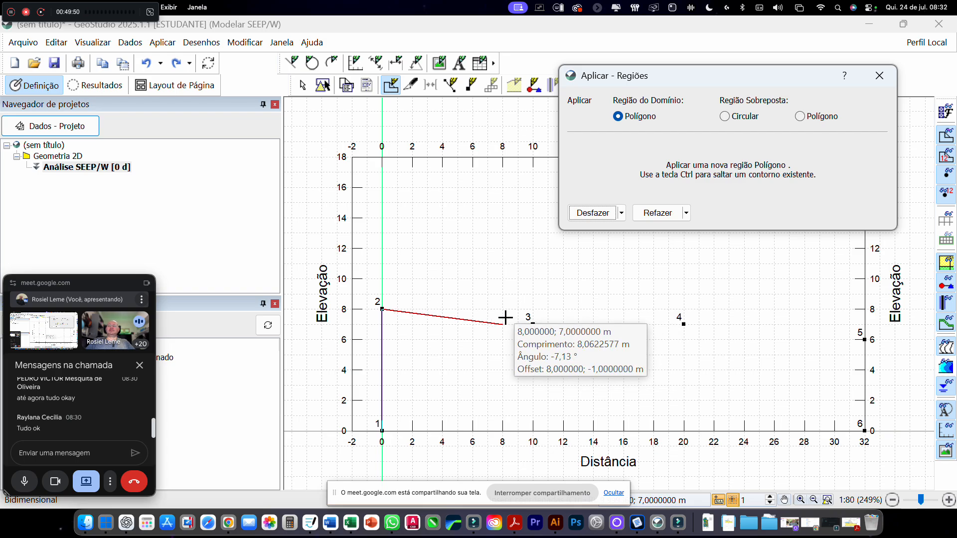
Step: Continue the polygon region through points 3, 4, 5 and 6 back to point 1, and undo the whole region
{"action": "left_click", "coordinate": [534, 324]}
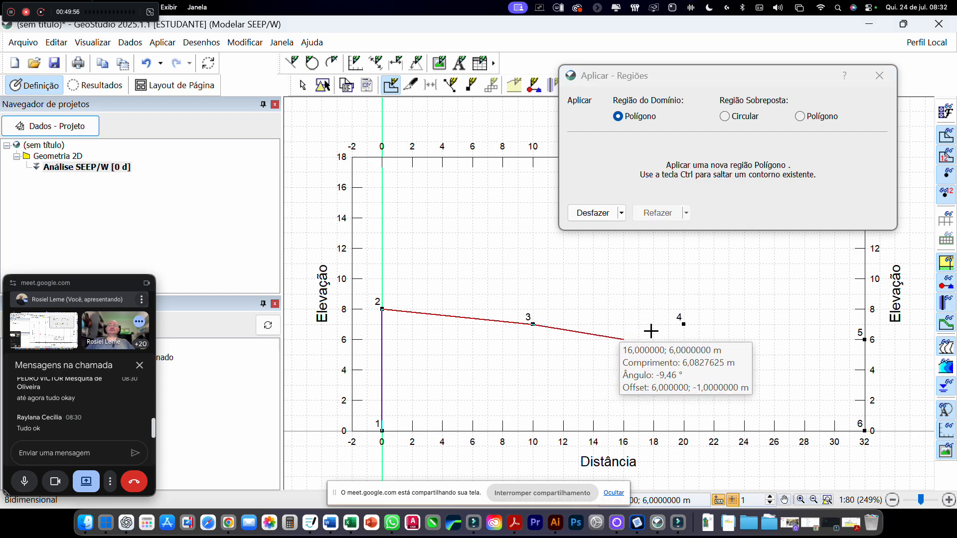
{"action": "left_click", "coordinate": [684, 324]}
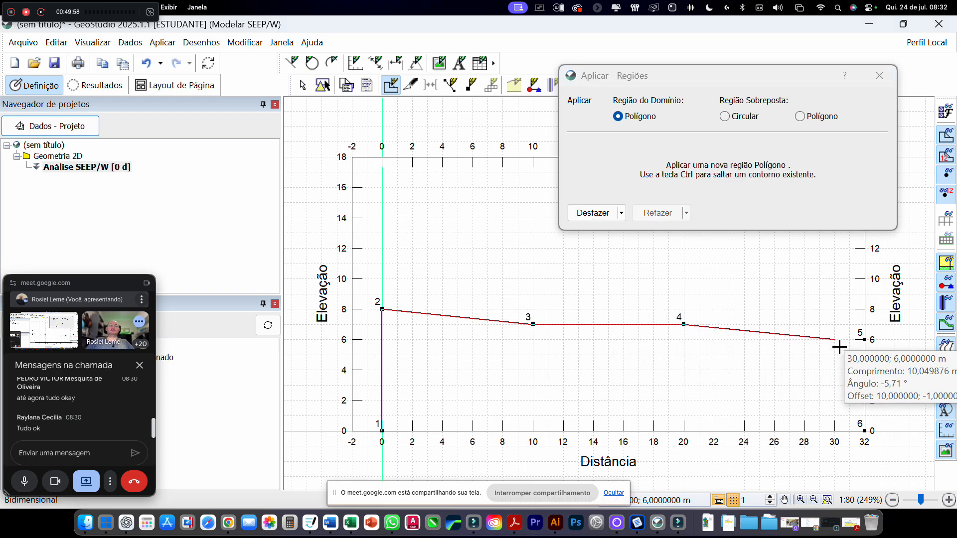
{"action": "left_click", "coordinate": [866, 340]}
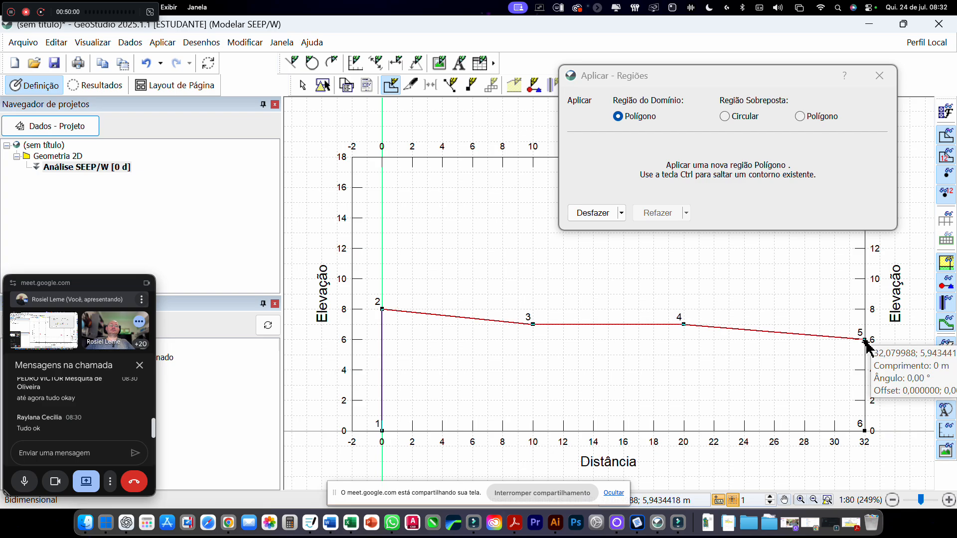
{"action": "left_click", "coordinate": [866, 432]}
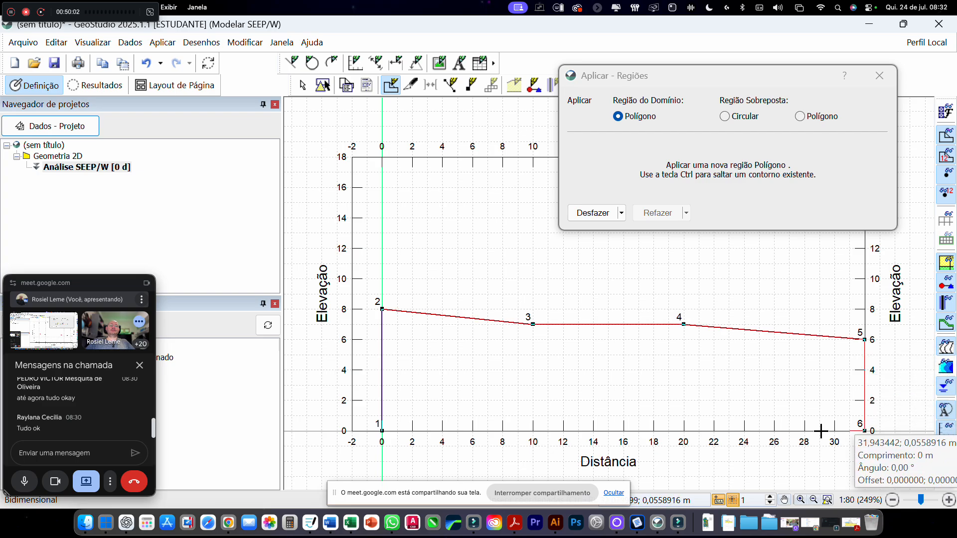
{"action": "left_click", "coordinate": [382, 432]}
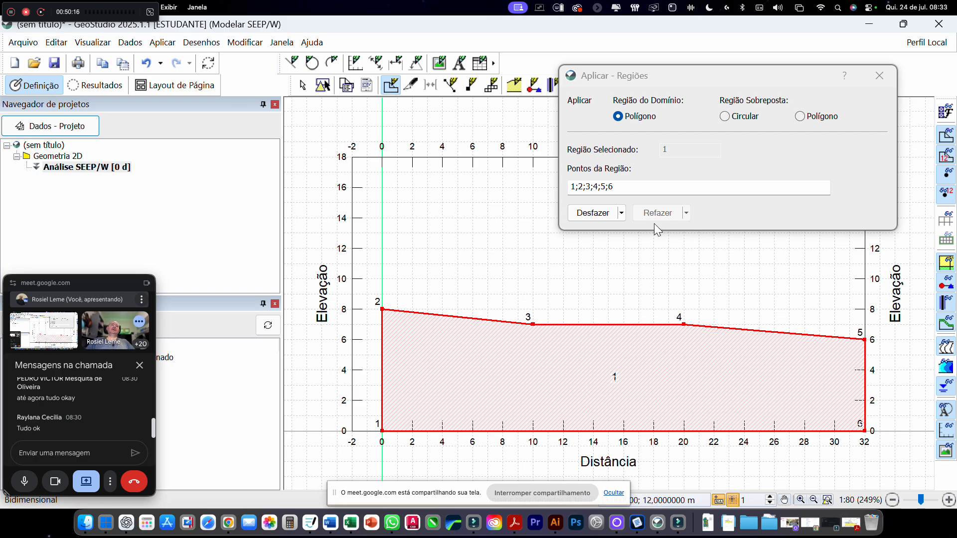
{"action": "left_click", "coordinate": [879, 75]}
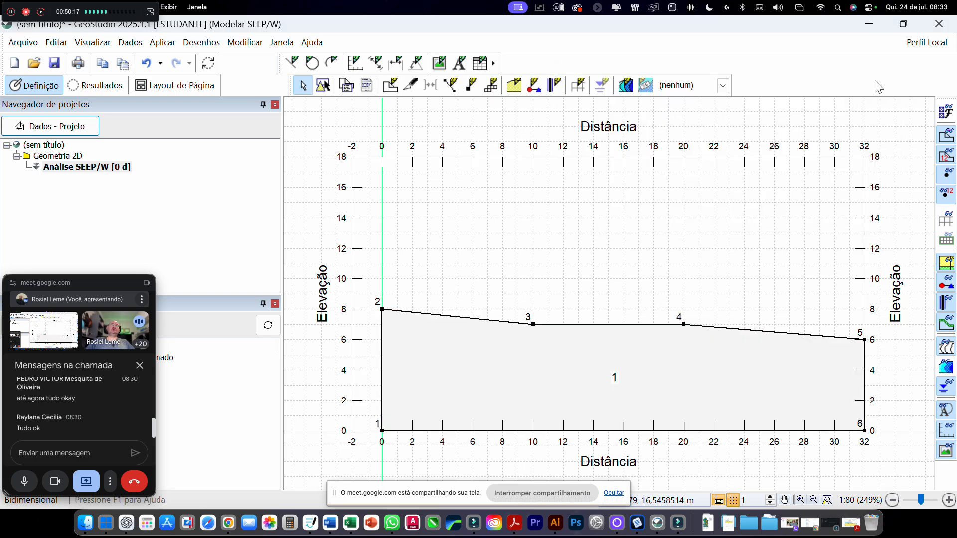
{"action": "left_click", "coordinate": [147, 64]}
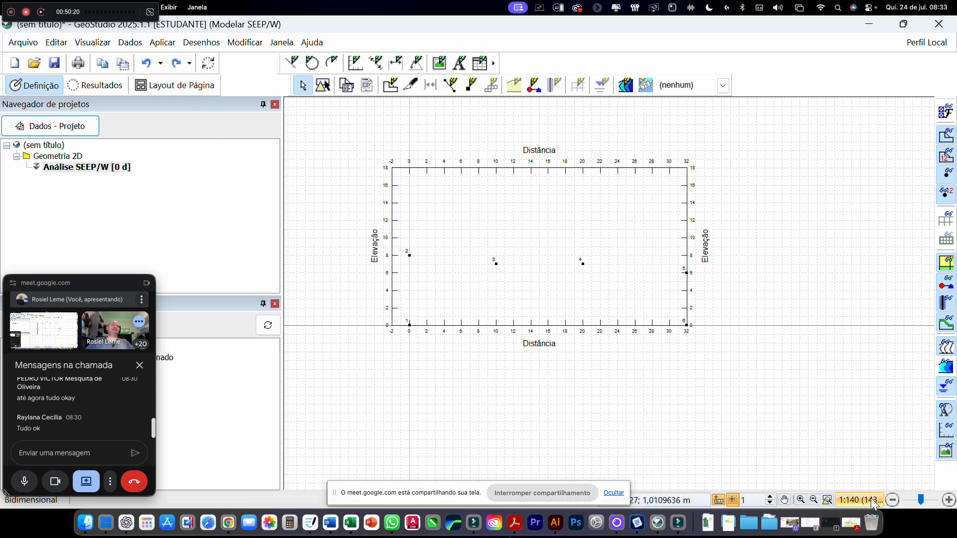
{"action": "left_click", "coordinate": [828, 500]}
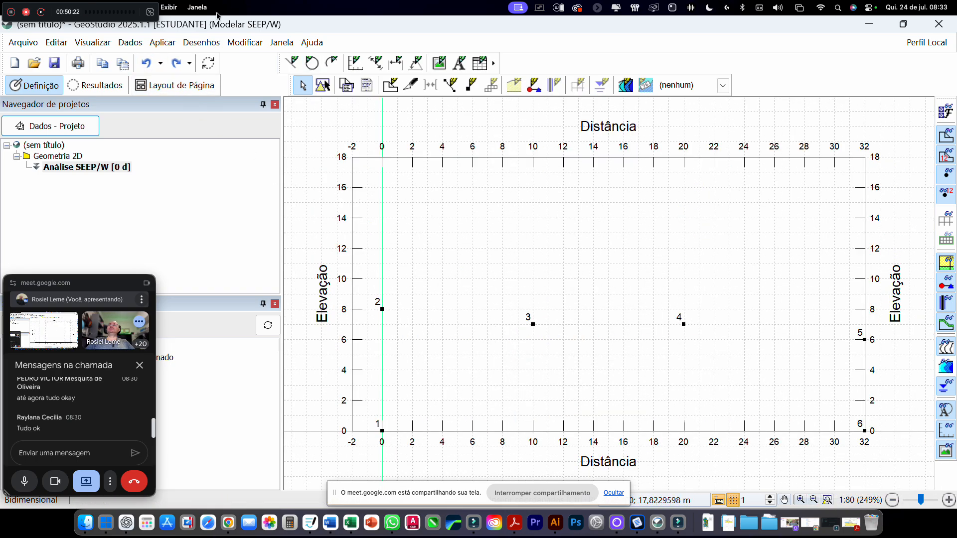
Step: Draw a polygon domain region through points 1, 2, 3, 4, 5 and 6, closing it at point 1
{"action": "left_click", "coordinate": [169, 42]}
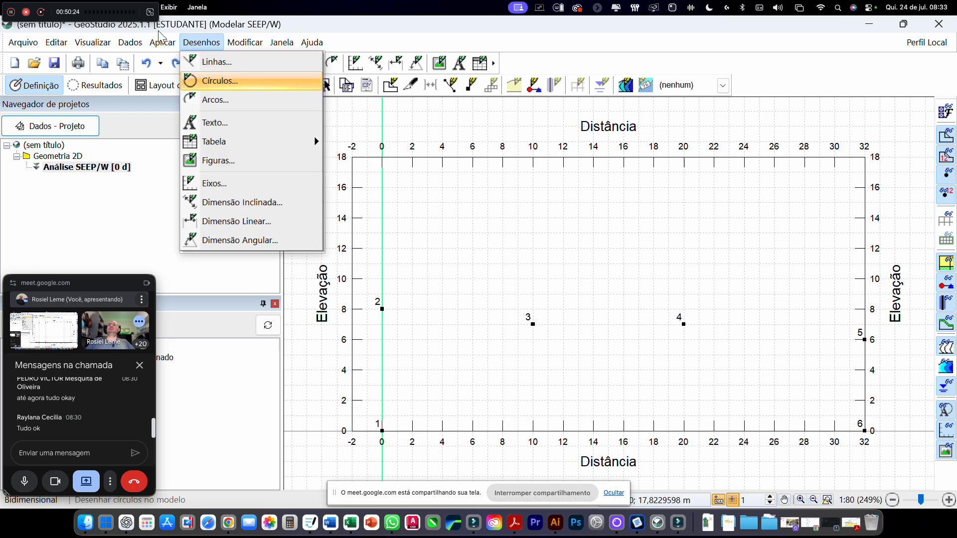
{"action": "left_click", "coordinate": [162, 44]}
{"action": "left_click", "coordinate": [162, 43]}
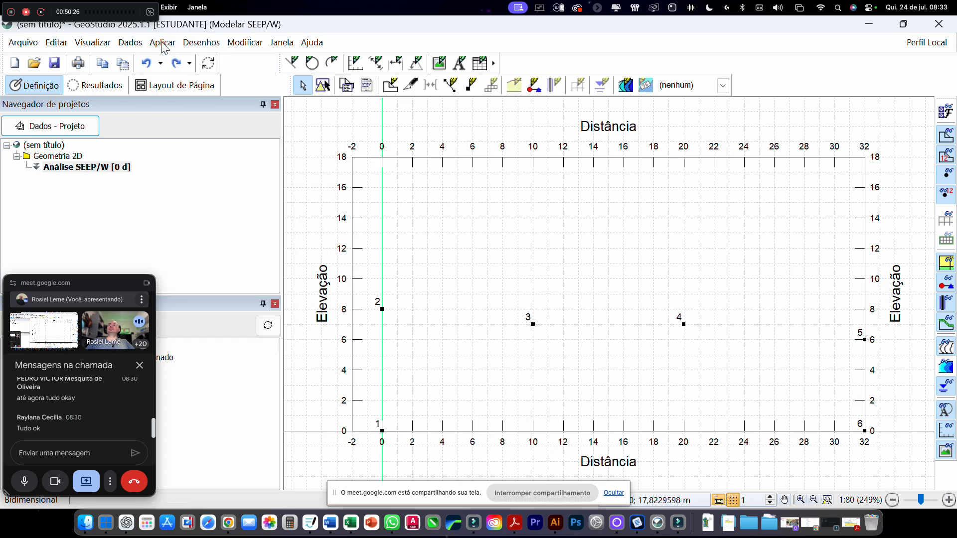
{"action": "left_click", "coordinate": [162, 44]}
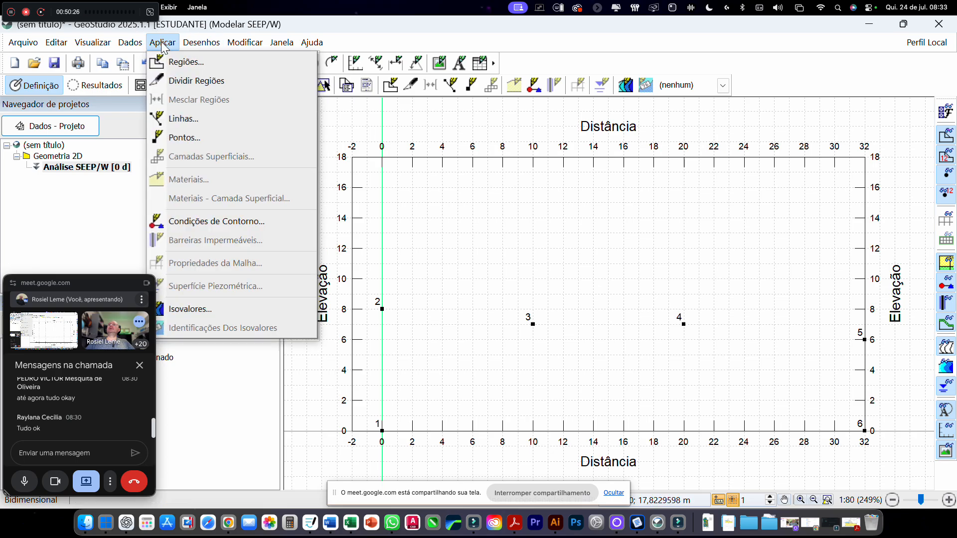
{"action": "left_click", "coordinate": [205, 63]}
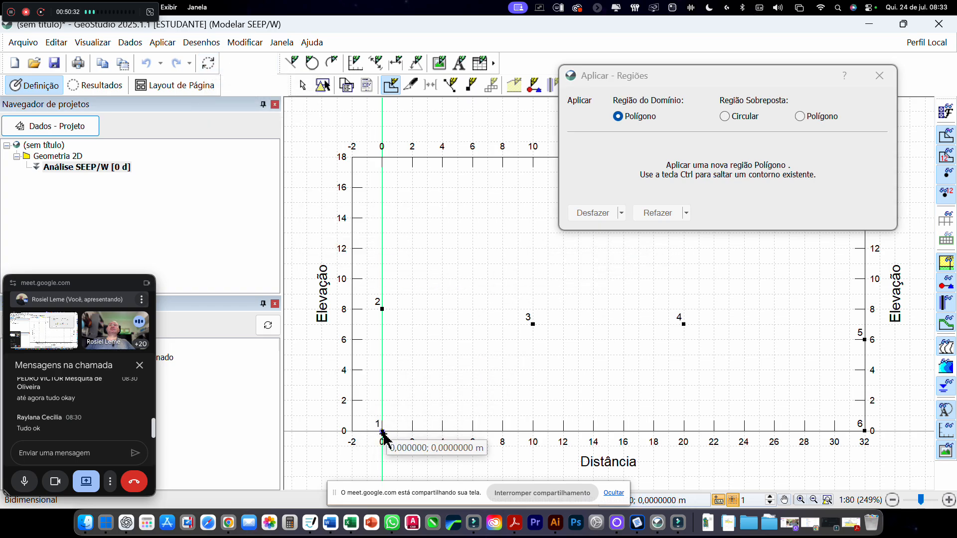
{"action": "left_click_drag", "start_coordinate": [620, 75], "coordinate": [653, 46]}
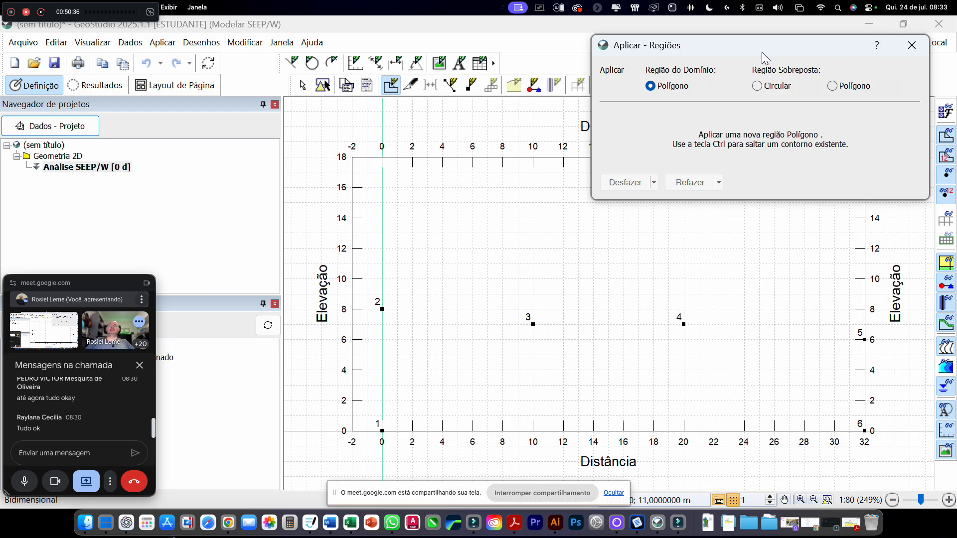
{"action": "left_click", "coordinate": [382, 432]}
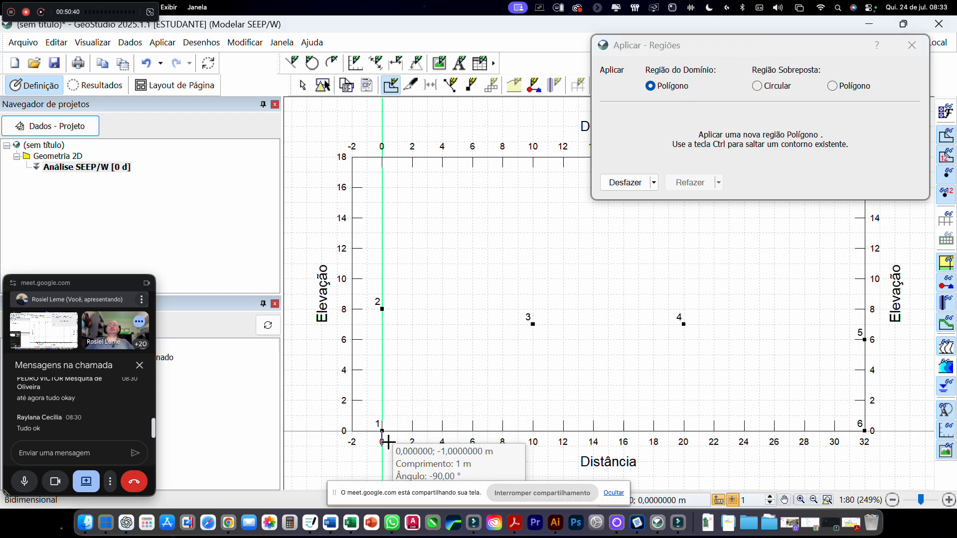
{"action": "left_click", "coordinate": [382, 310]}
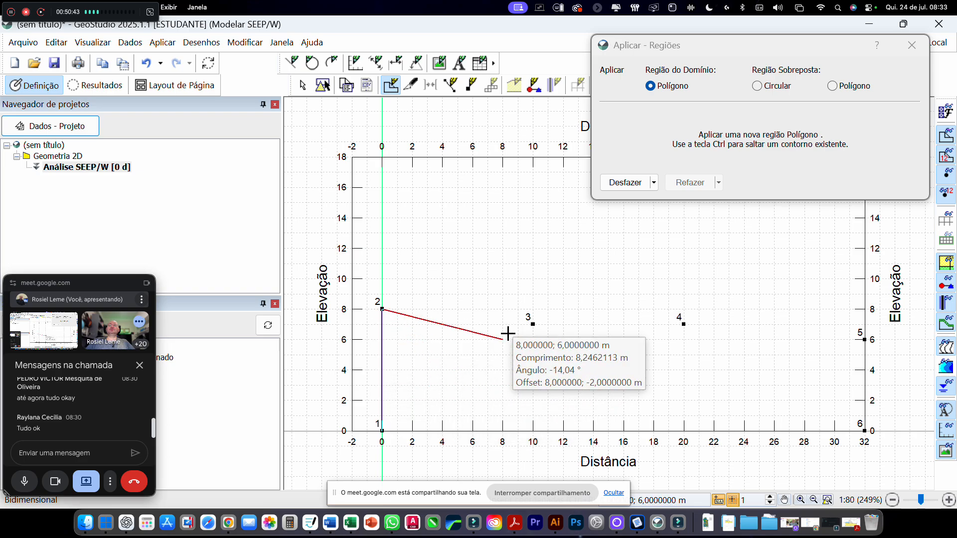
{"action": "left_click", "coordinate": [533, 325]}
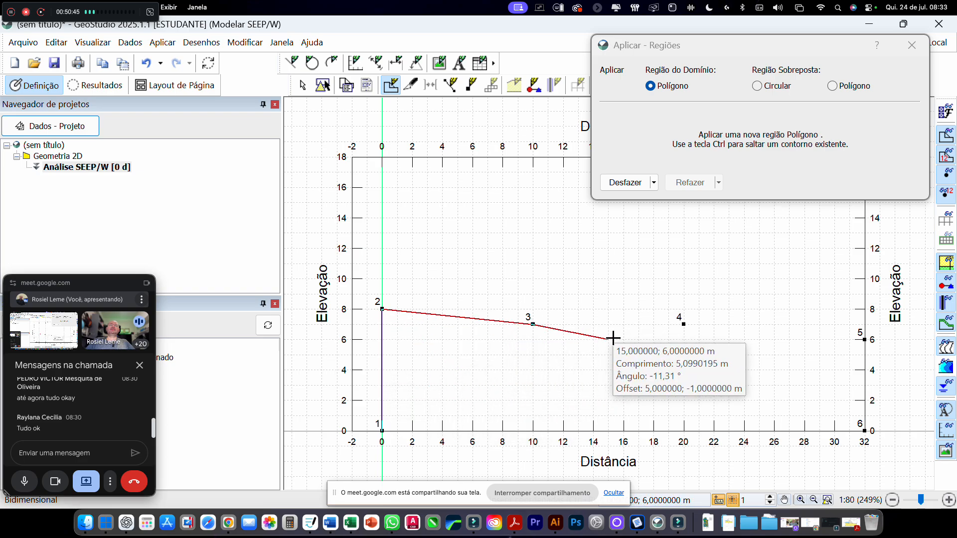
{"action": "left_click", "coordinate": [684, 325]}
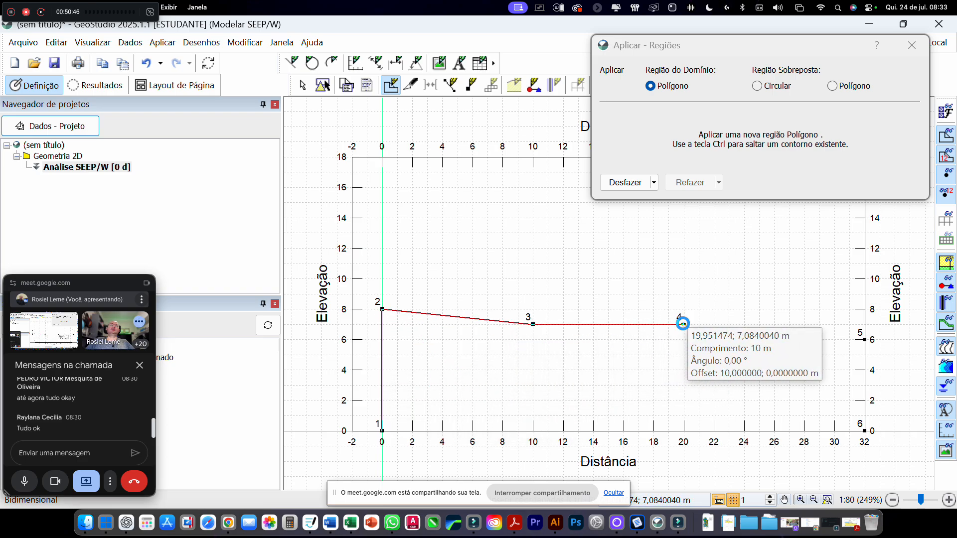
{"action": "left_click", "coordinate": [866, 340]}
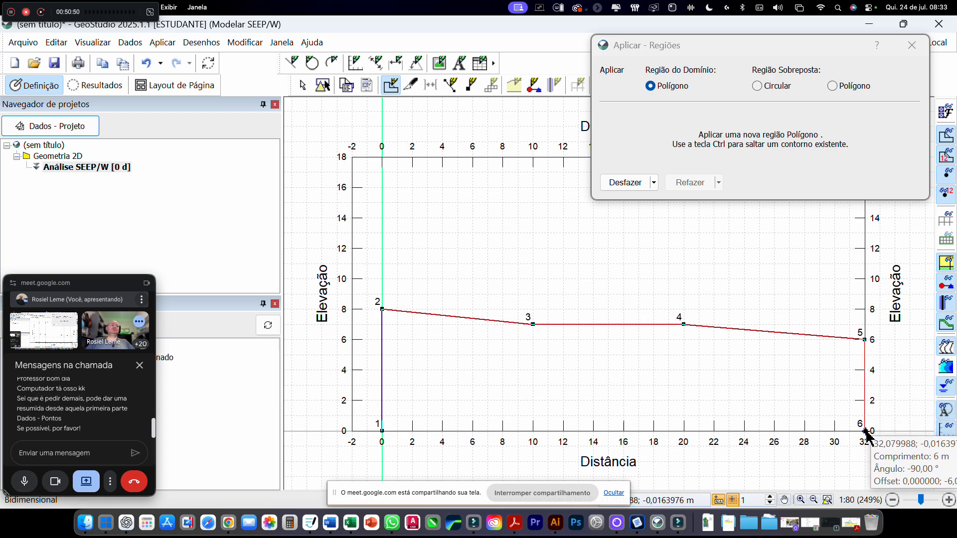
{"action": "left_click", "coordinate": [866, 432]}
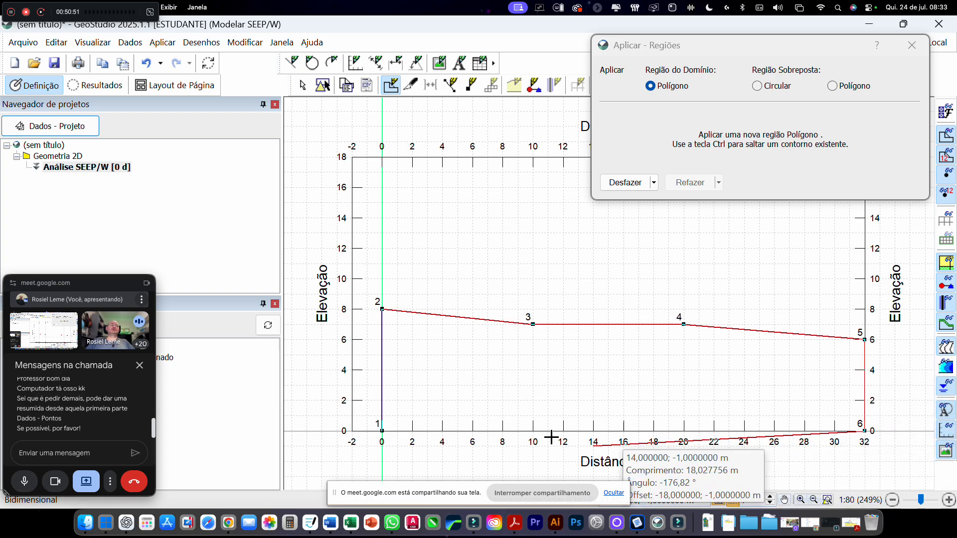
{"action": "left_click", "coordinate": [382, 431]}
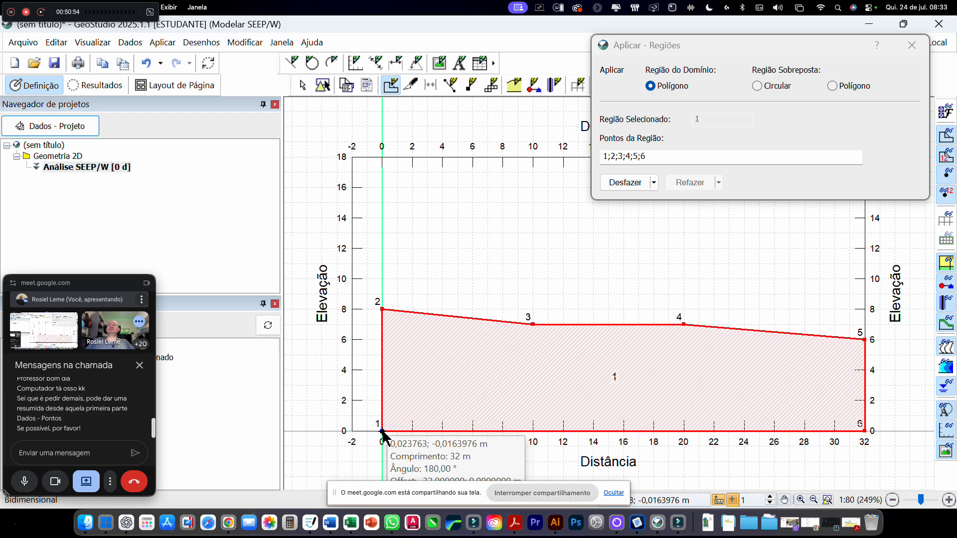
Step: Read the latest call chat messages and close the region settings
{"action": "scroll", "coordinate": [103, 412], "scroll_direction": "up", "scroll_amount": 2}
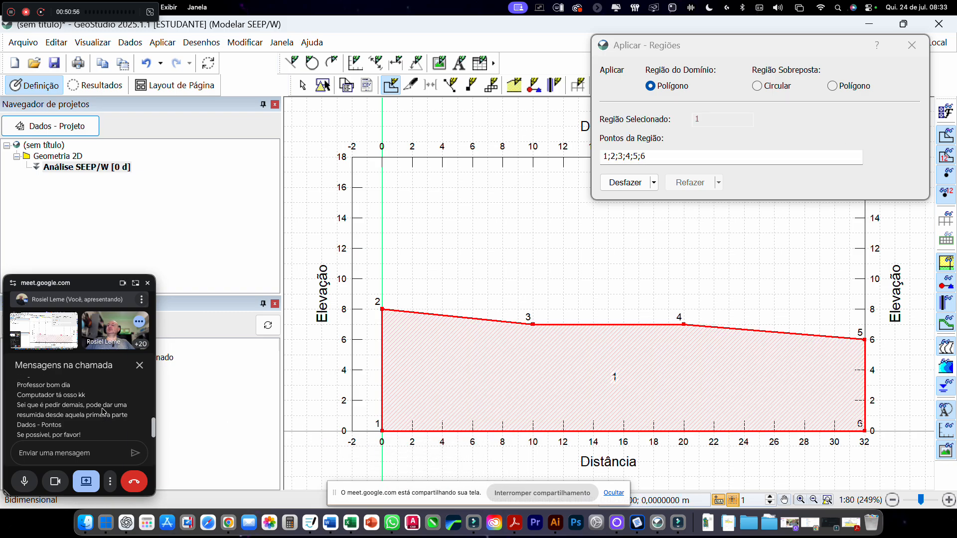
{"action": "scroll", "coordinate": [103, 412], "scroll_direction": "down", "scroll_amount": 2}
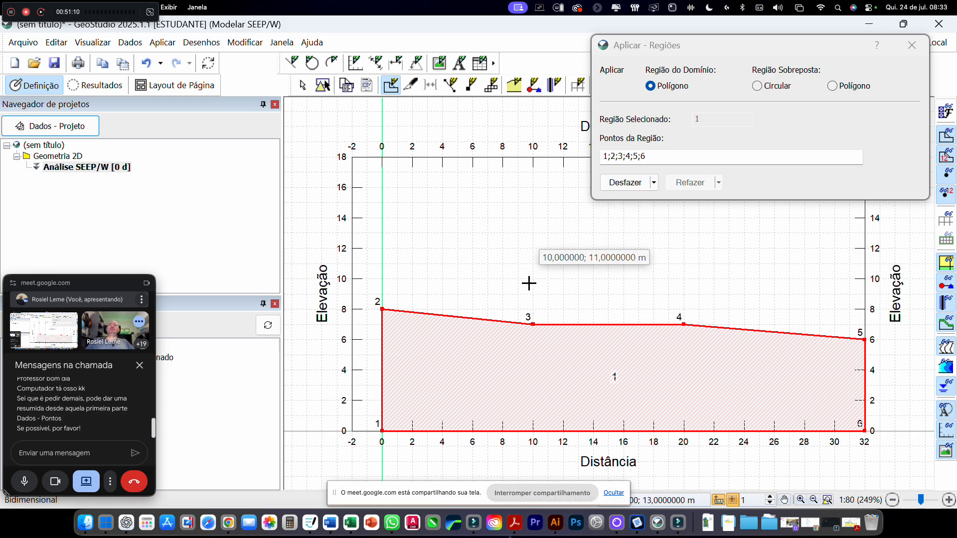
{"action": "left_click", "coordinate": [912, 46]}
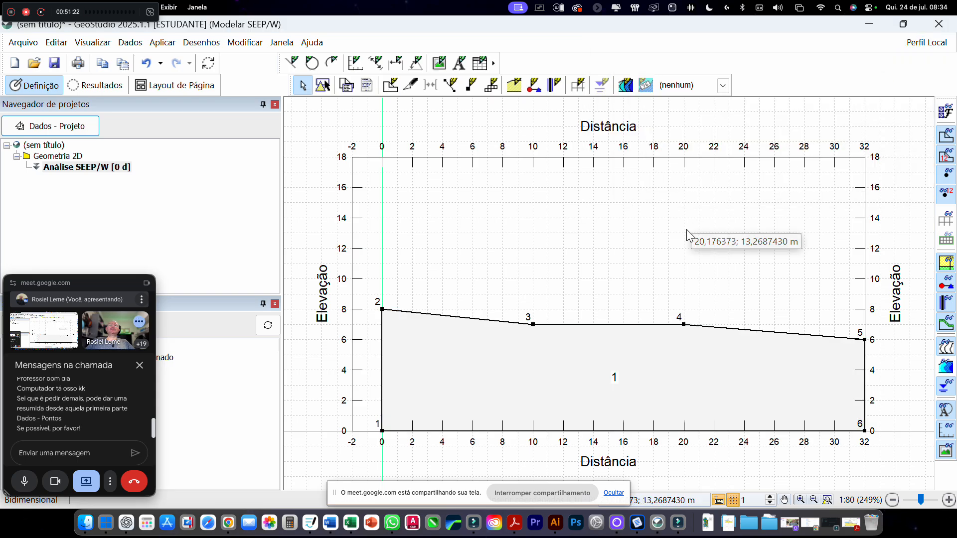
Step: Switch to the other untitled GeoStudio window with the empty SEEP/W model
{"action": "right_click", "coordinate": [658, 529]}
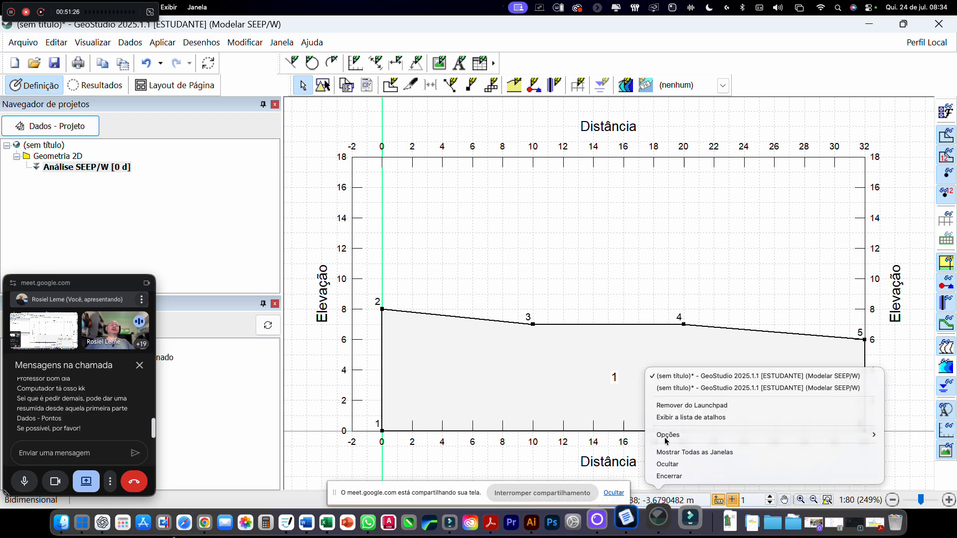
{"action": "left_click", "coordinate": [679, 389]}
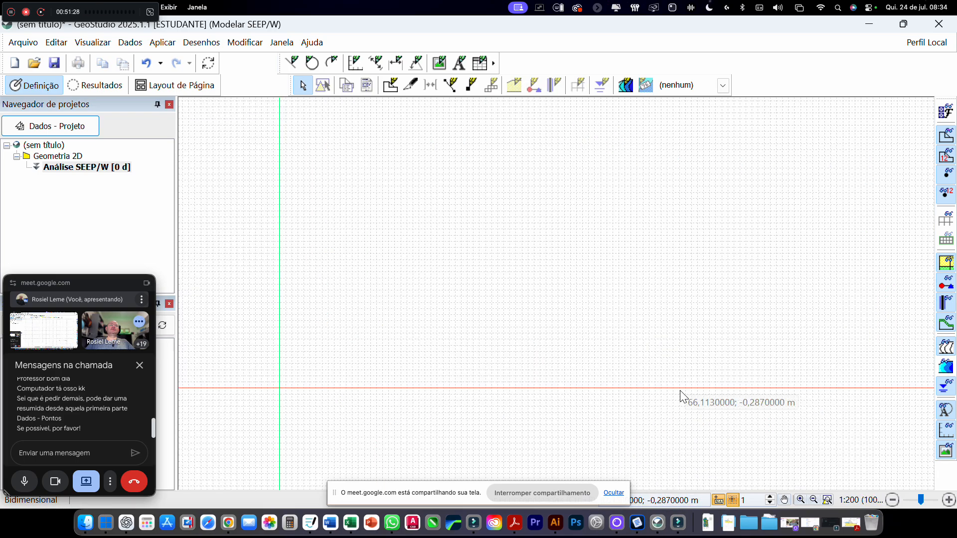
Step: Open the point data table of the empty SEEP/W model
{"action": "scroll", "coordinate": [358, 360], "scroll_direction": "down", "scroll_amount": 5}
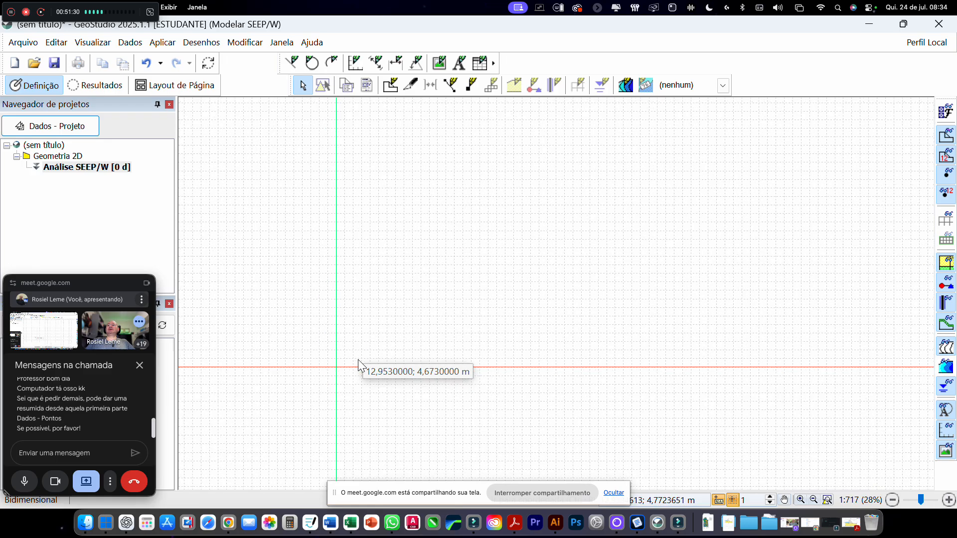
{"action": "scroll", "coordinate": [307, 333], "scroll_direction": "down", "scroll_amount": 1}
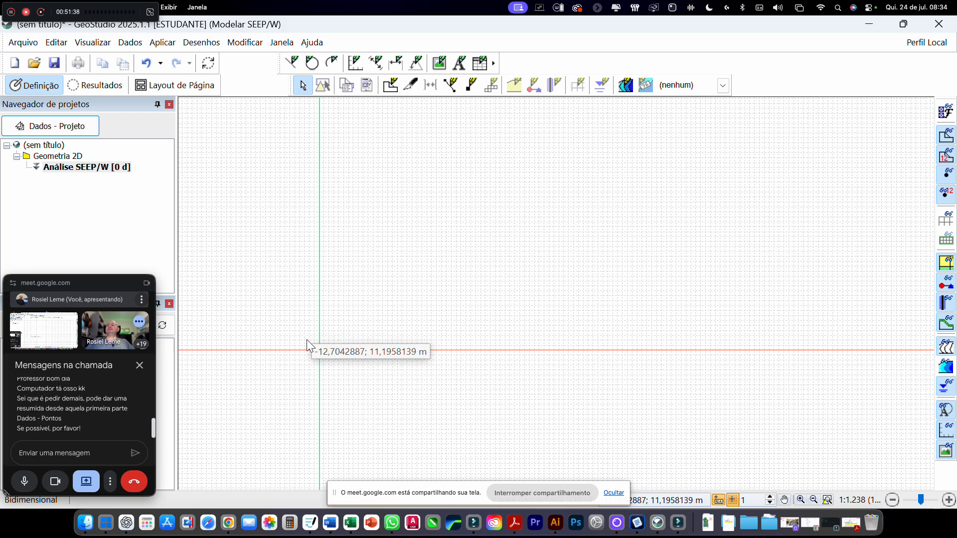
{"action": "left_click", "coordinate": [129, 44]}
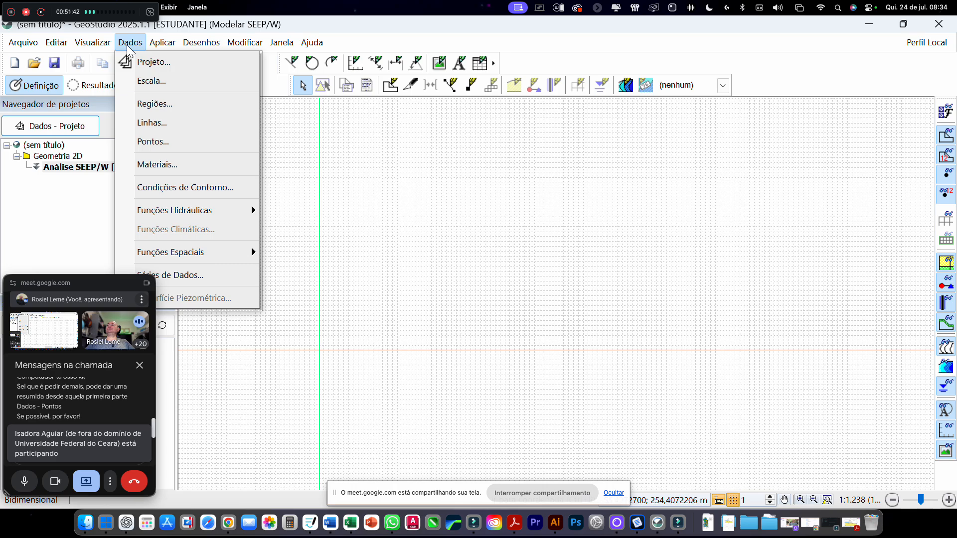
{"action": "left_click", "coordinate": [148, 143]}
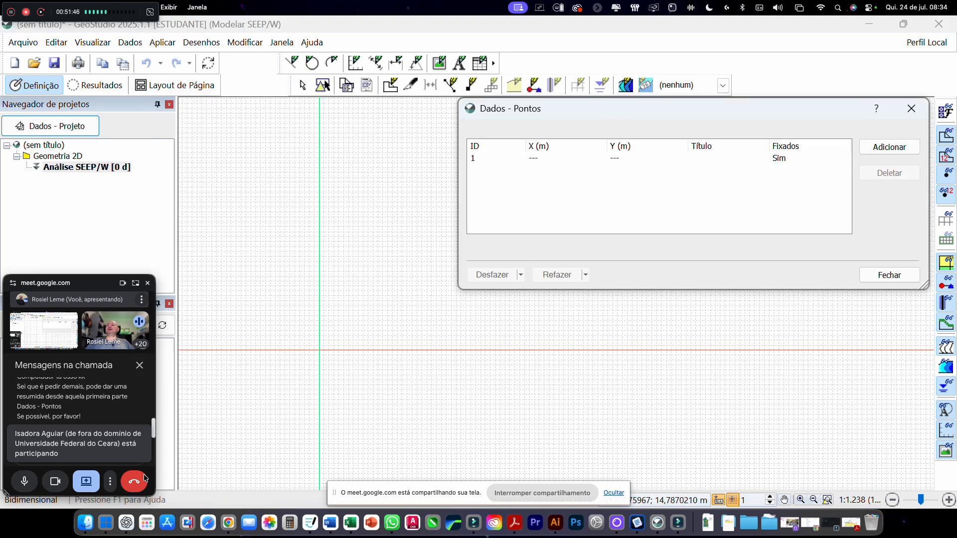
Step: Copy the six coordinate pairs 0 0, 0 8, 10 7, 20 7, 32 6 and 32 0 from the call chat
{"action": "left_click", "coordinate": [154, 438]}
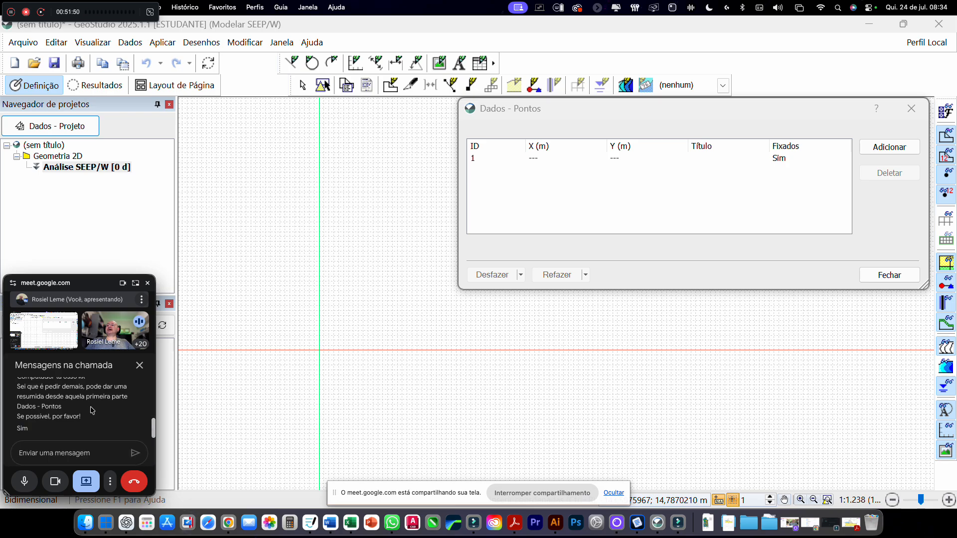
{"action": "left_click_drag", "start_coordinate": [100, 283], "coordinate": [326, 168]}
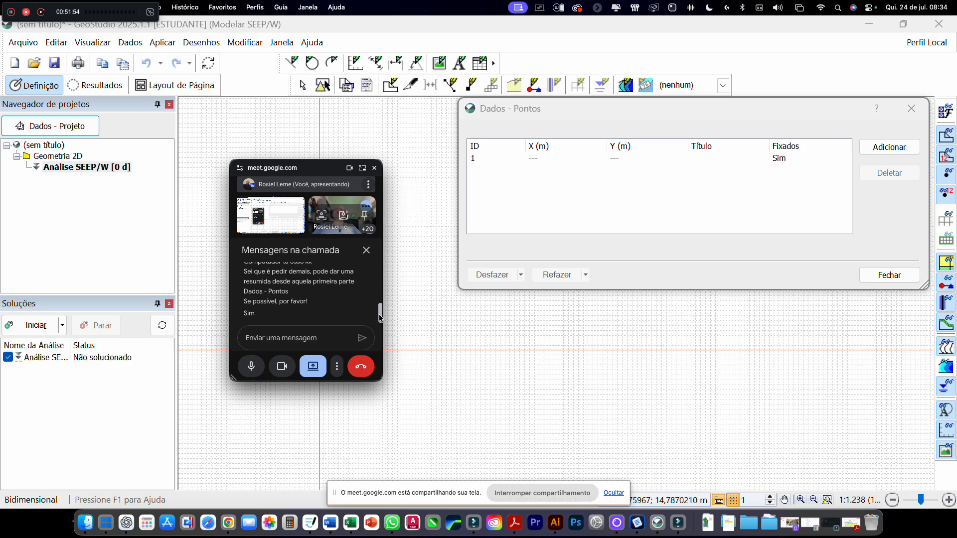
{"action": "left_click_drag", "start_coordinate": [379, 318], "coordinate": [380, 306]}
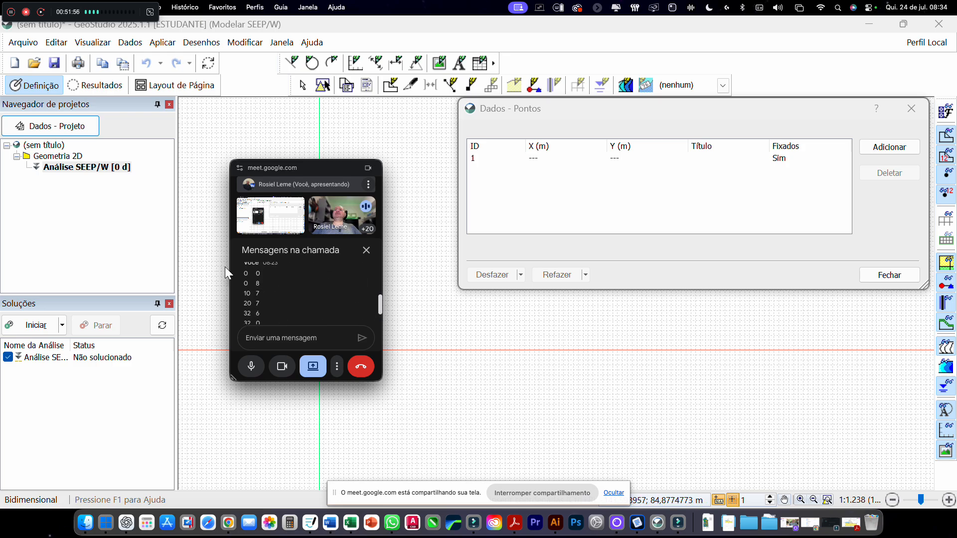
{"action": "mouse_move", "coordinate": [245, 275]}
{"action": "left_mouse_down"}
{"action": "mouse_move", "coordinate": [263, 318]}
{"action": "mouse_move", "coordinate": [261, 269]}
{"action": "mouse_move", "coordinate": [264, 278]}
{"action": "left_mouse_up"}
{"action": "scroll", "coordinate": [299, 304], "scroll_direction": "down", "scroll_amount": 1}
{"action": "scroll", "coordinate": [331, 312], "scroll_direction": "up", "scroll_amount": 5}
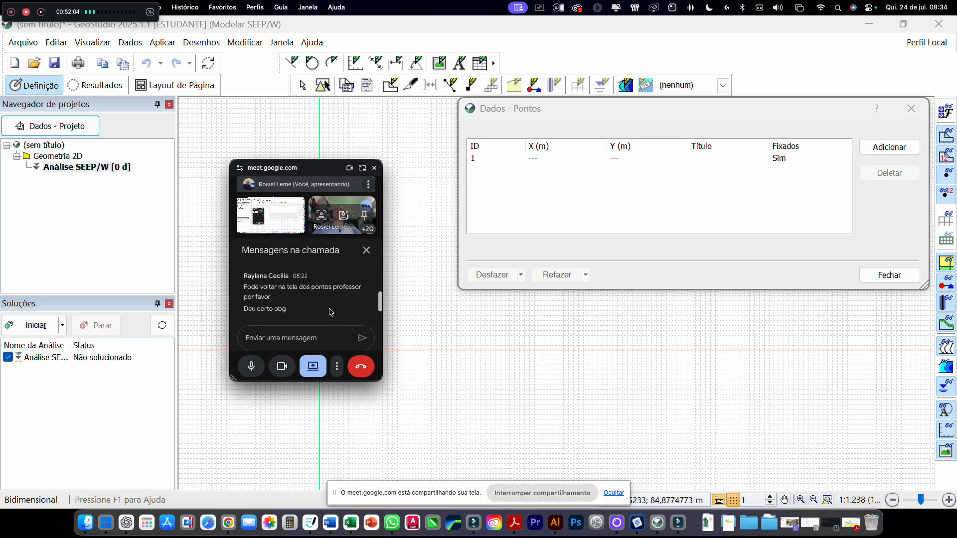
{"action": "scroll", "coordinate": [331, 313], "scroll_direction": "down", "scroll_amount": 1}
{"action": "left_click_drag", "start_coordinate": [380, 302], "coordinate": [379, 305]}
{"action": "scroll", "coordinate": [372, 305], "scroll_direction": "down", "scroll_amount": 1}
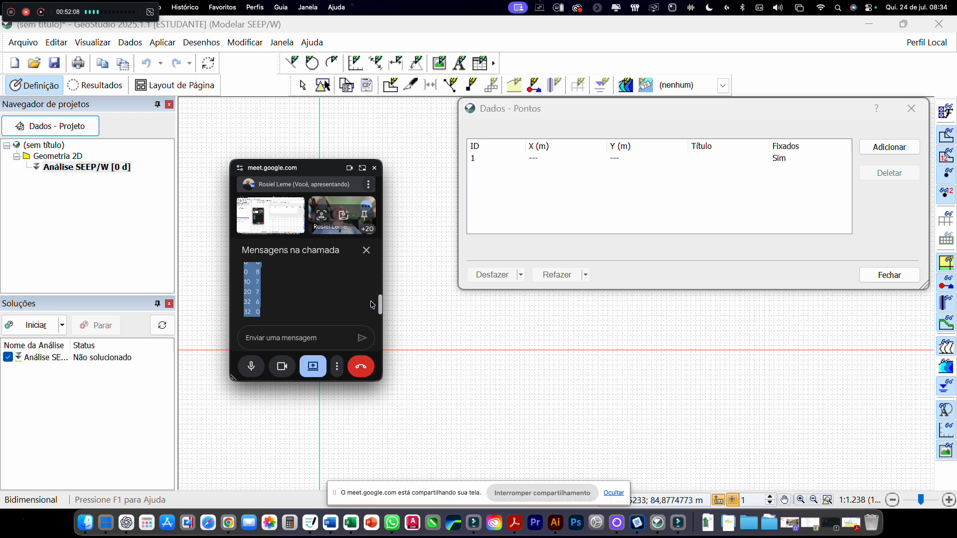
{"action": "right_click", "coordinate": [288, 295]}
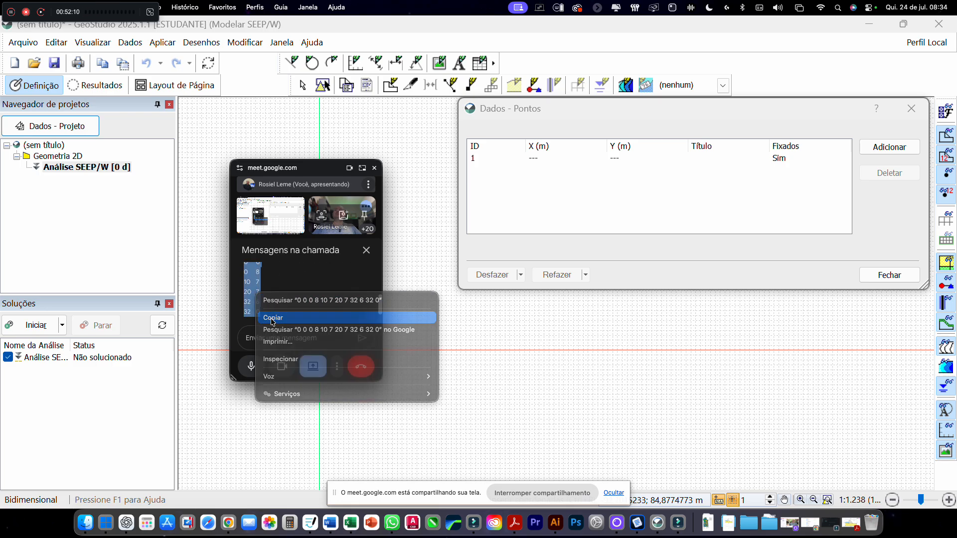
{"action": "left_click", "coordinate": [267, 315]}
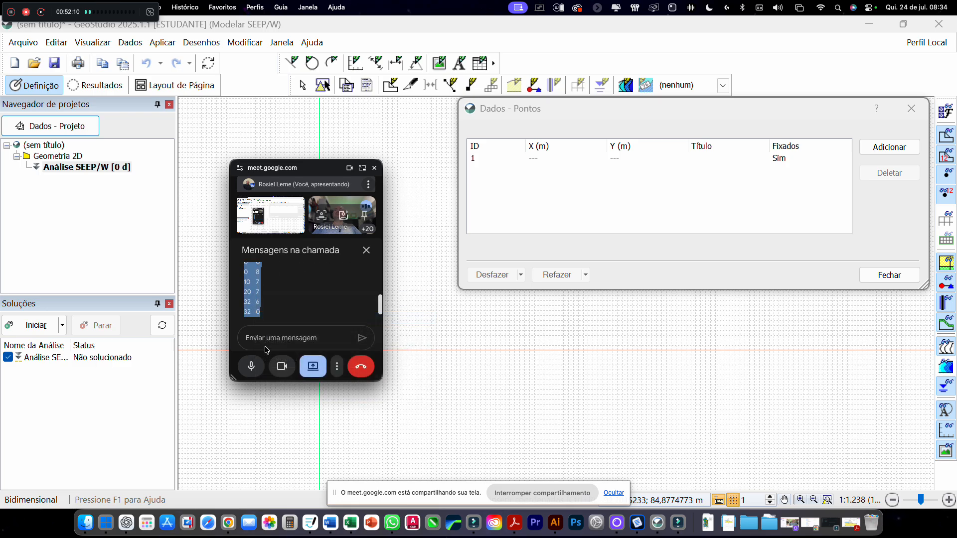
Step: Paste the six copied coordinate pairs into the point table, starting at the empty row 1
{"action": "left_click", "coordinate": [579, 158]}
{"action": "right_click", "coordinate": [579, 159]}
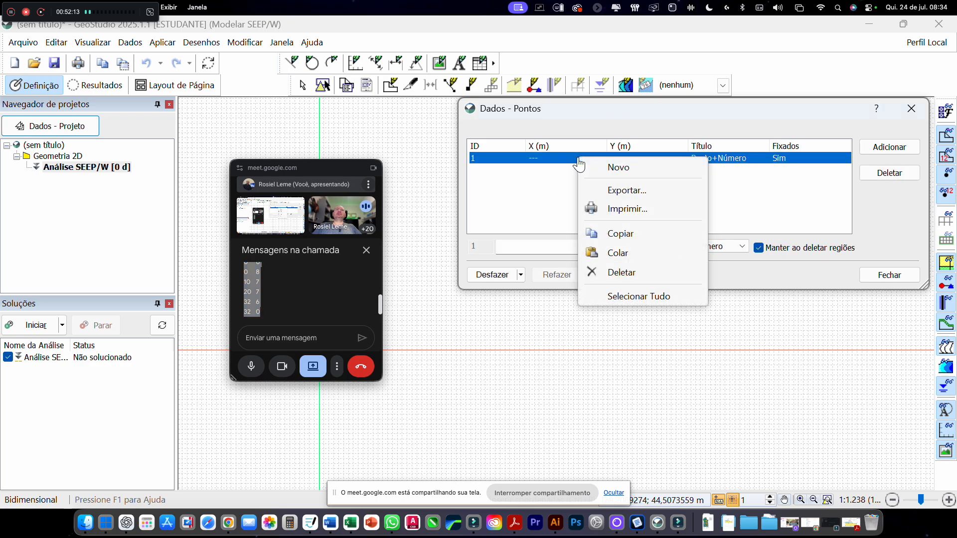
{"action": "left_click", "coordinate": [609, 254]}
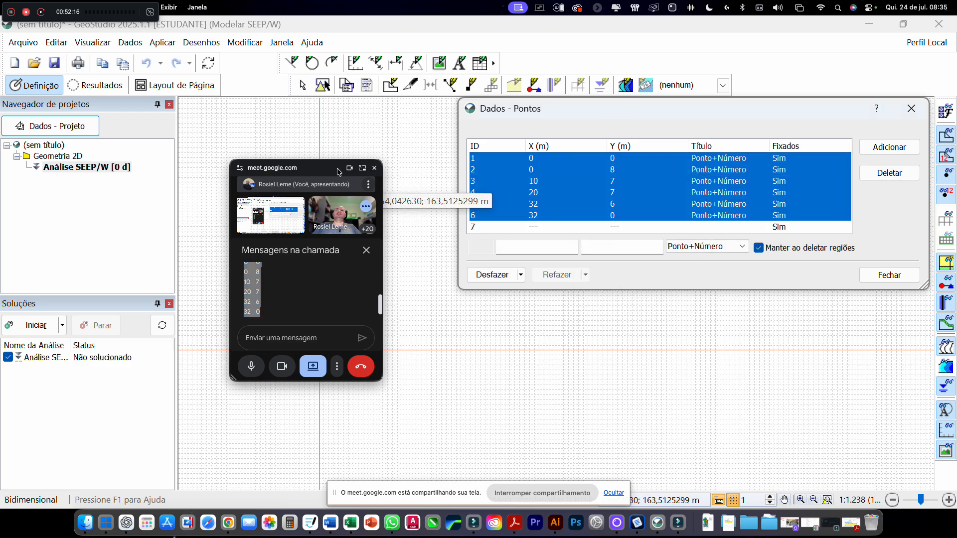
Step: Uncover the drawing area to check the six points, and close the point data table
{"action": "left_click_drag", "start_coordinate": [336, 174], "coordinate": [184, 179]}
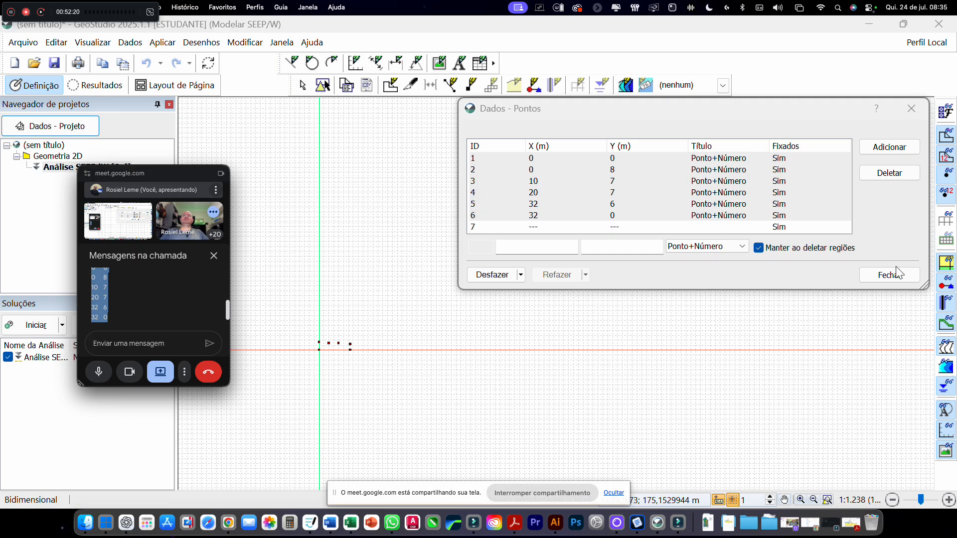
{"action": "scroll", "coordinate": [329, 370], "scroll_direction": "down", "scroll_amount": 3}
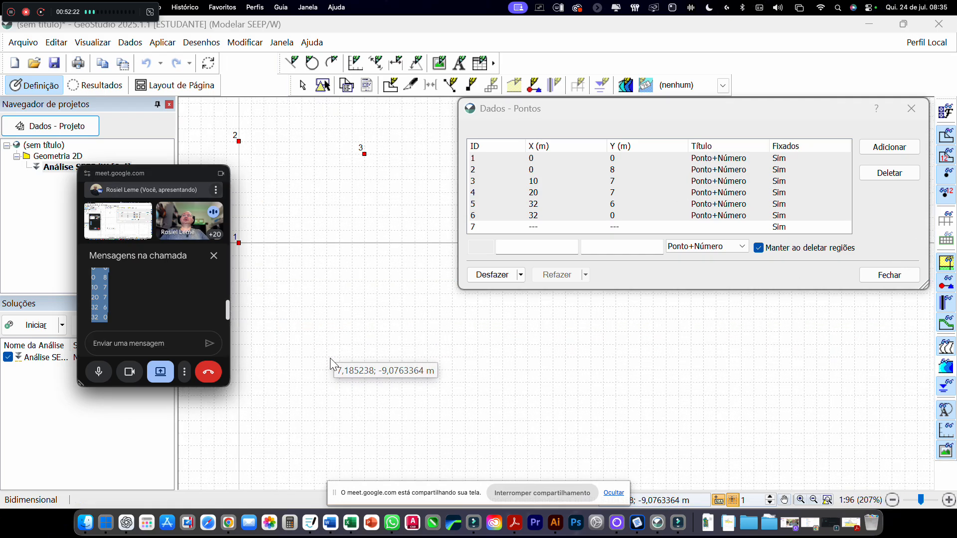
{"action": "scroll", "coordinate": [334, 362], "scroll_direction": "up", "scroll_amount": 3}
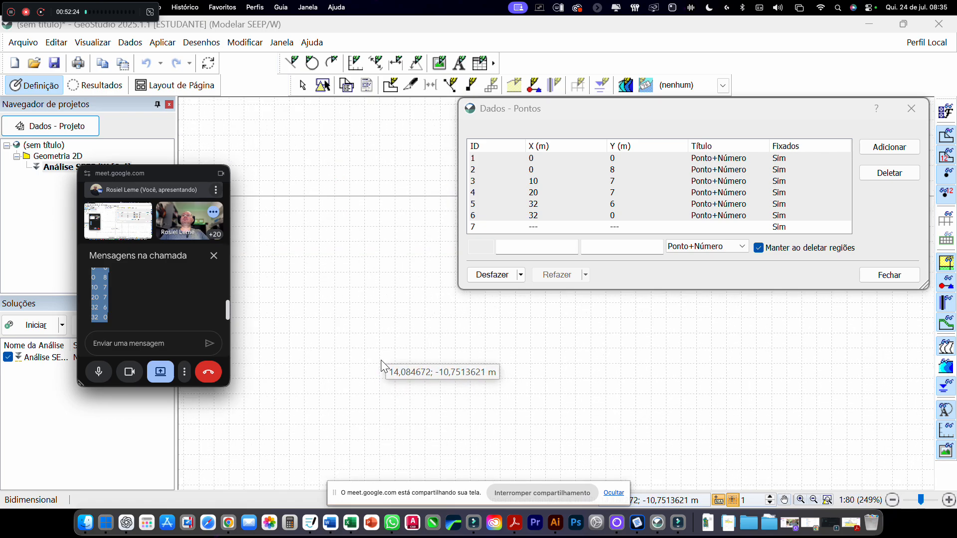
{"action": "left_click", "coordinate": [608, 108]}
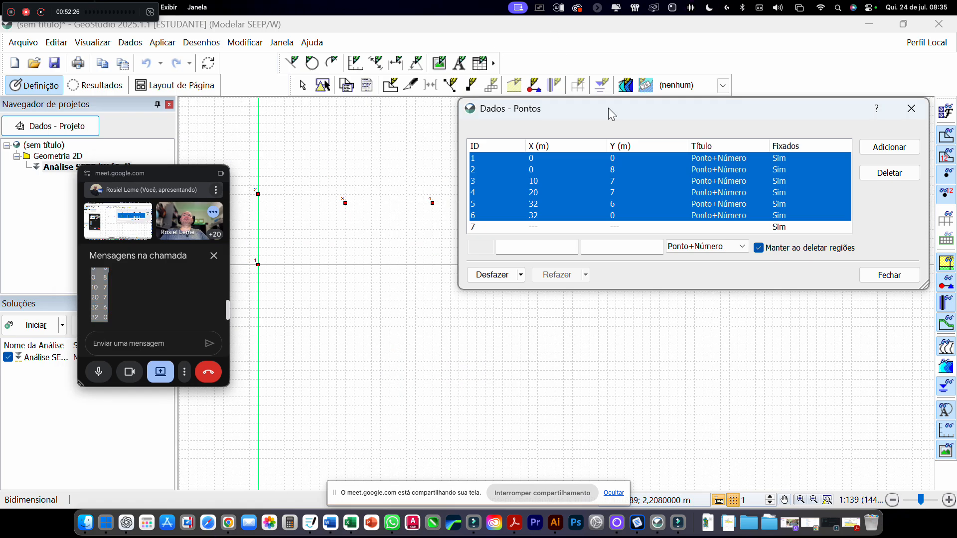
{"action": "left_click_drag", "start_coordinate": [608, 108], "coordinate": [619, 82]}
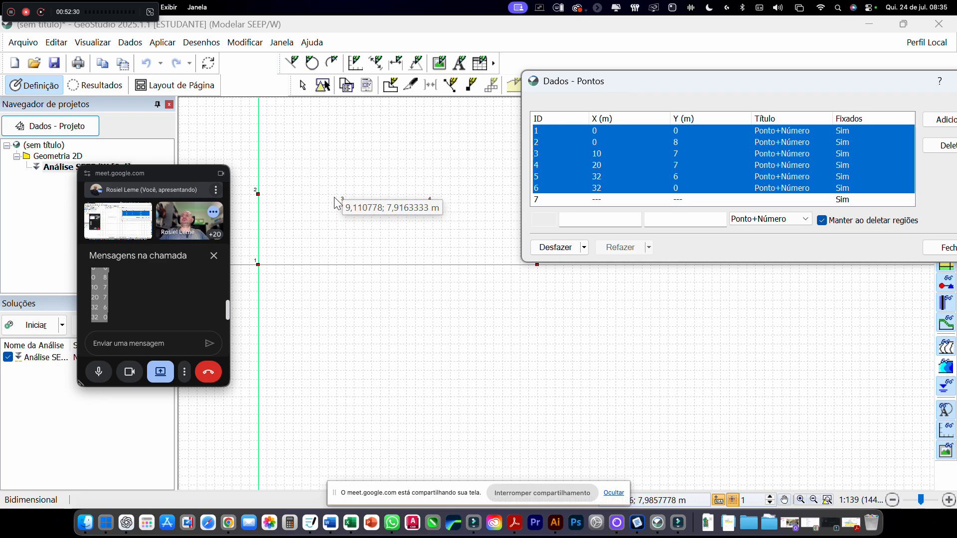
{"action": "scroll", "coordinate": [151, 311], "scroll_direction": "down", "scroll_amount": 3}
{"action": "scroll", "coordinate": [151, 312], "scroll_direction": "down", "scroll_amount": 3}
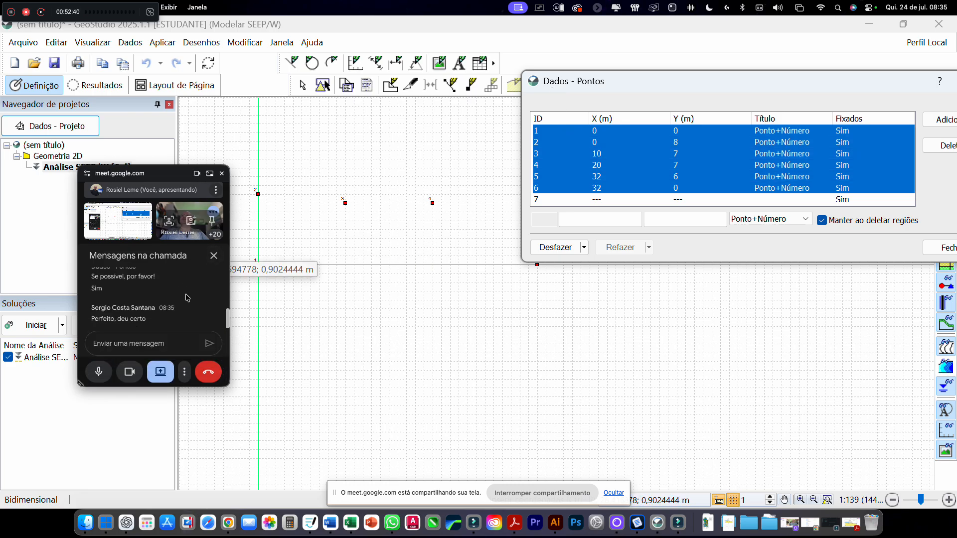
{"action": "left_click_drag", "start_coordinate": [853, 79], "coordinate": [633, 94]}
{"action": "left_click", "coordinate": [759, 100]}
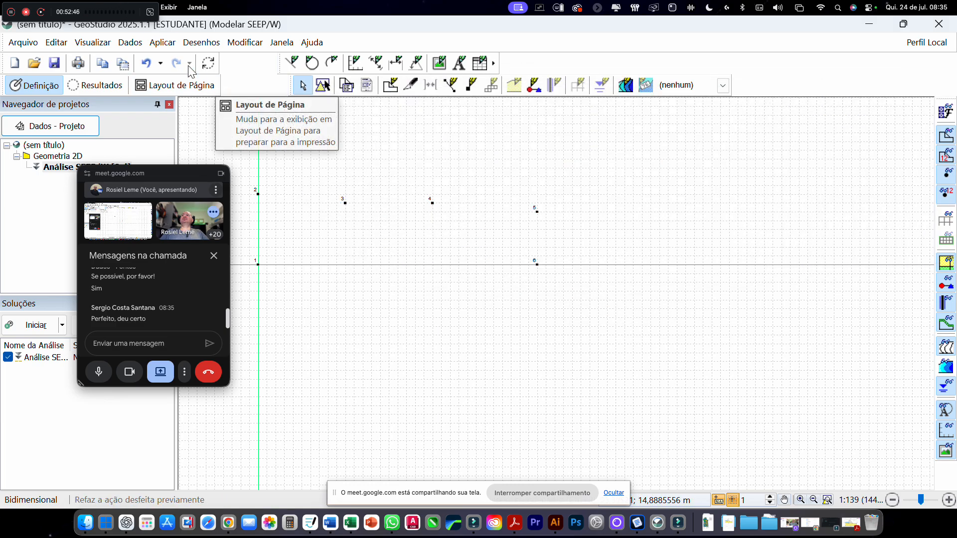
Step: Draw a polygon domain region from point 1 through points 2, 3, 4, 5 and 6, closing it at point 1
{"action": "left_click", "coordinate": [163, 44]}
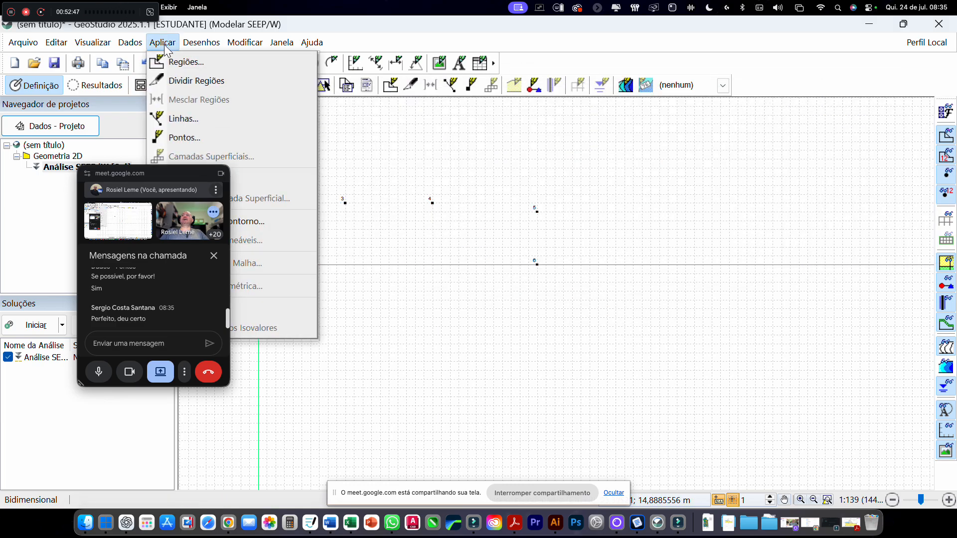
{"action": "left_click", "coordinate": [186, 62]}
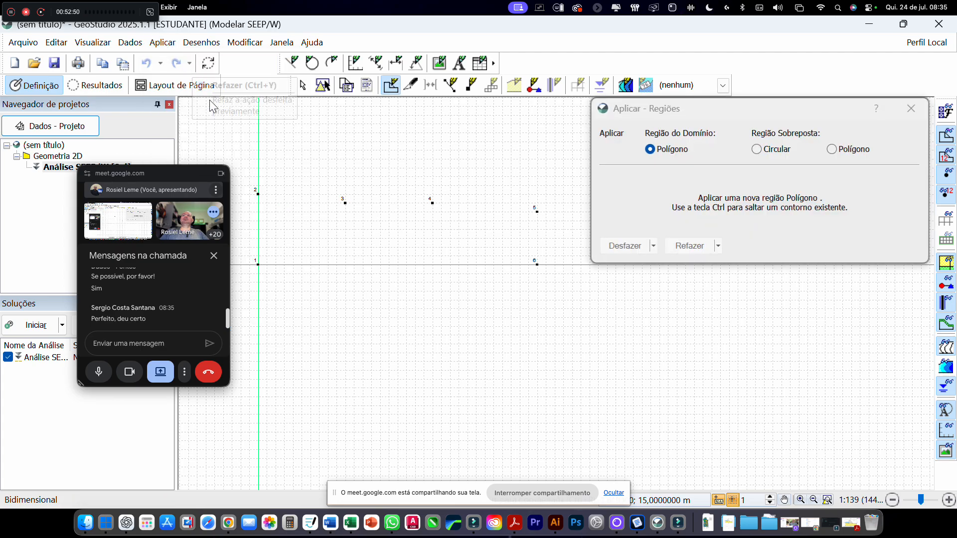
{"action": "left_click", "coordinate": [258, 264]}
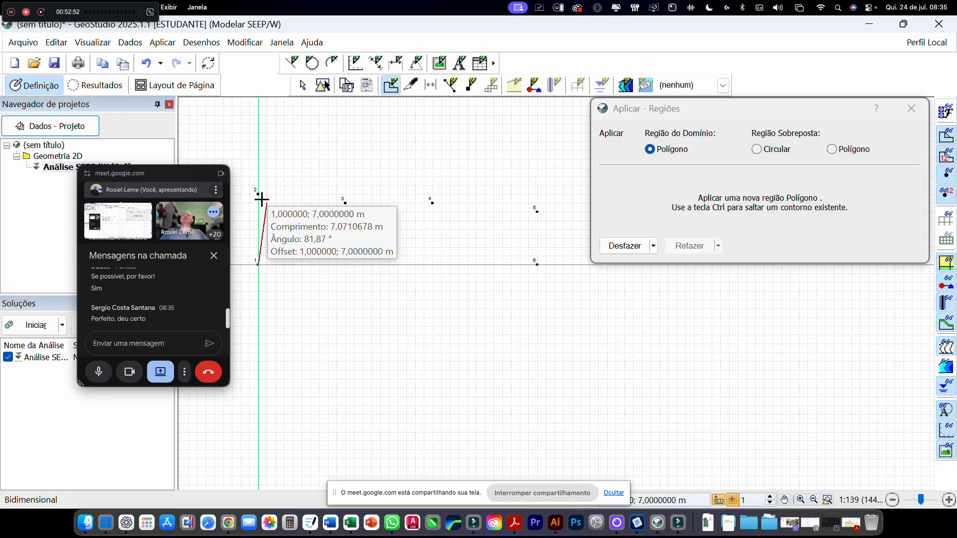
{"action": "left_click", "coordinate": [258, 194]}
{"action": "left_click", "coordinate": [345, 203]}
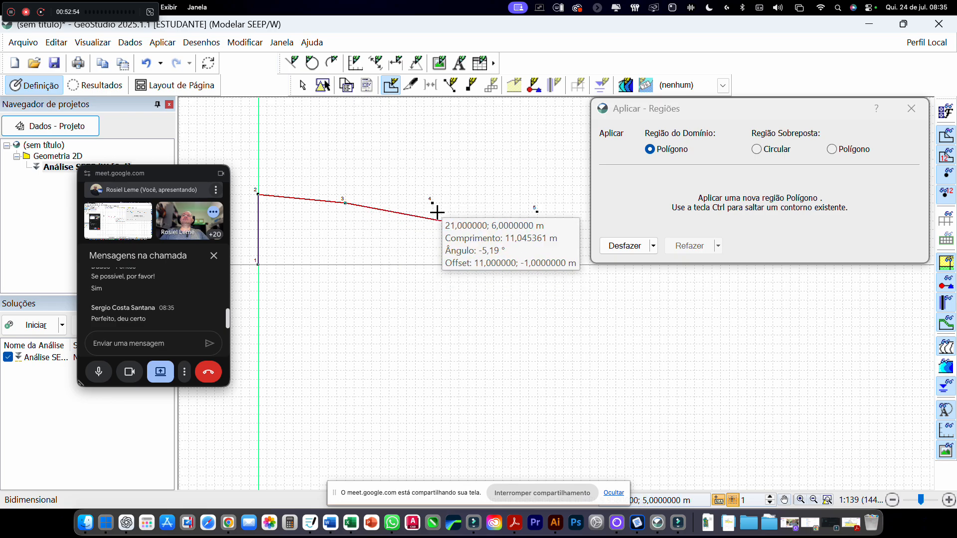
{"action": "left_click", "coordinate": [432, 203]}
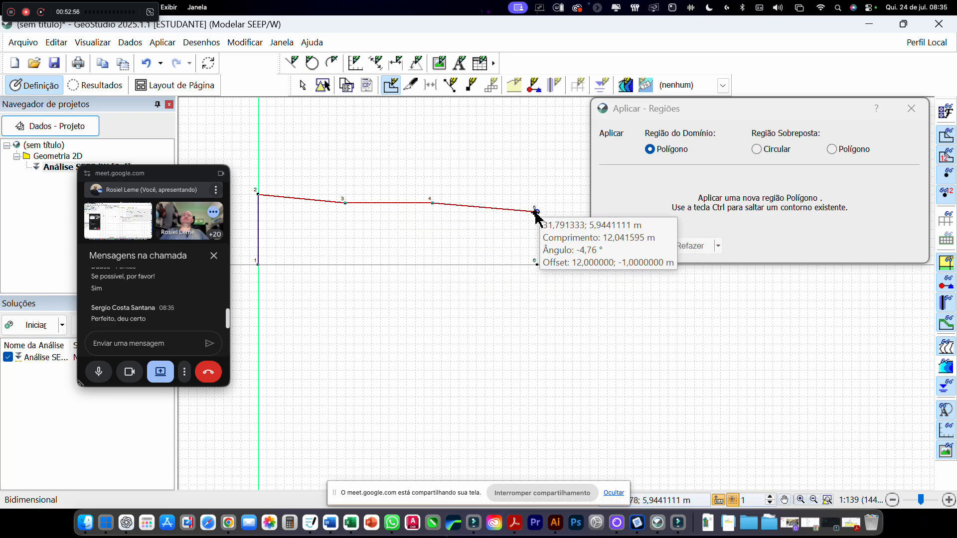
{"action": "left_click", "coordinate": [537, 212]}
{"action": "left_click", "coordinate": [537, 265]}
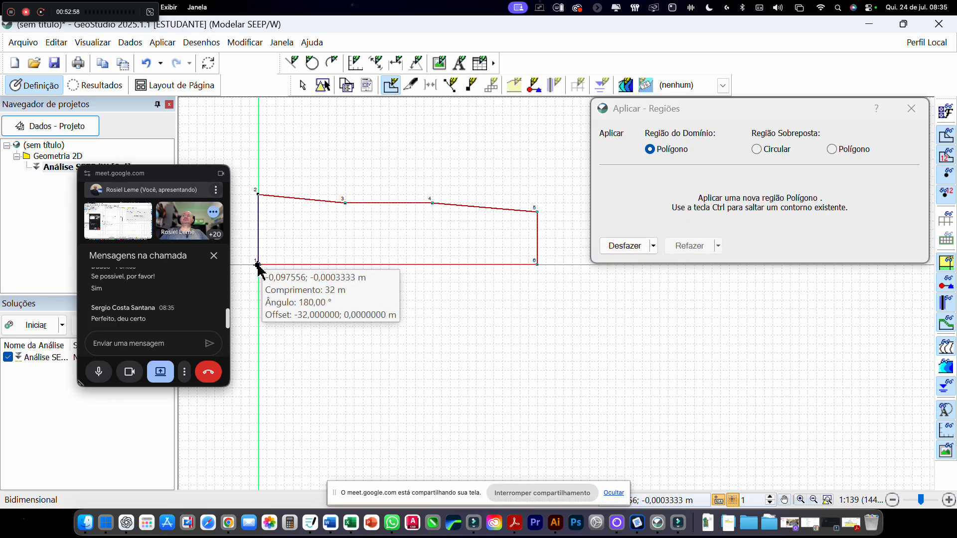
{"action": "left_click", "coordinate": [258, 265]}
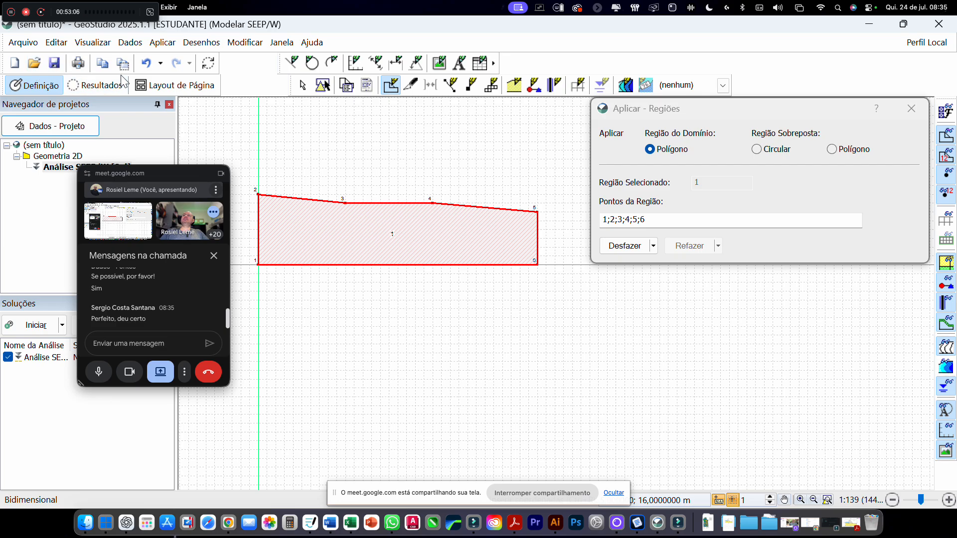
Step: End the region command and undo the polygon region through the six points
{"action": "left_click", "coordinate": [147, 63]}
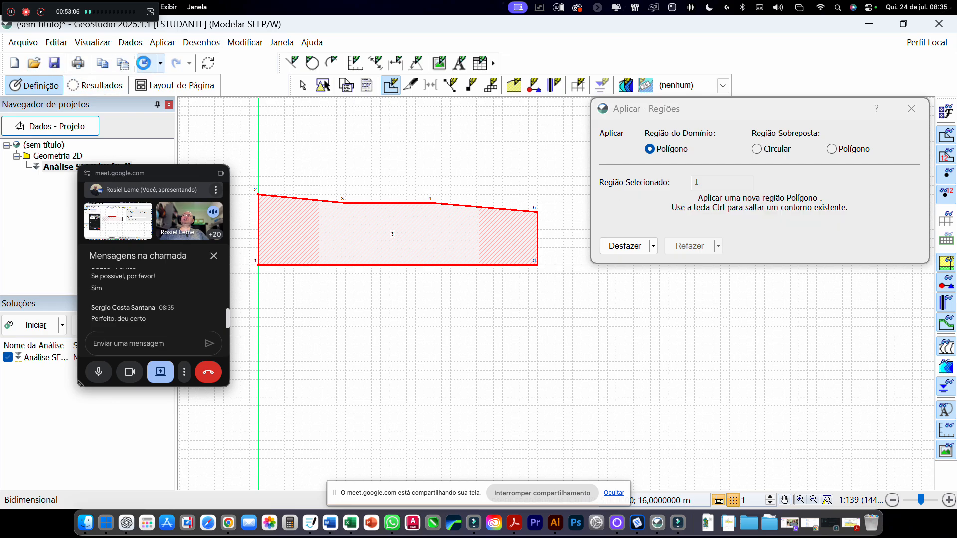
{"action": "right_click", "coordinate": [507, 315]}
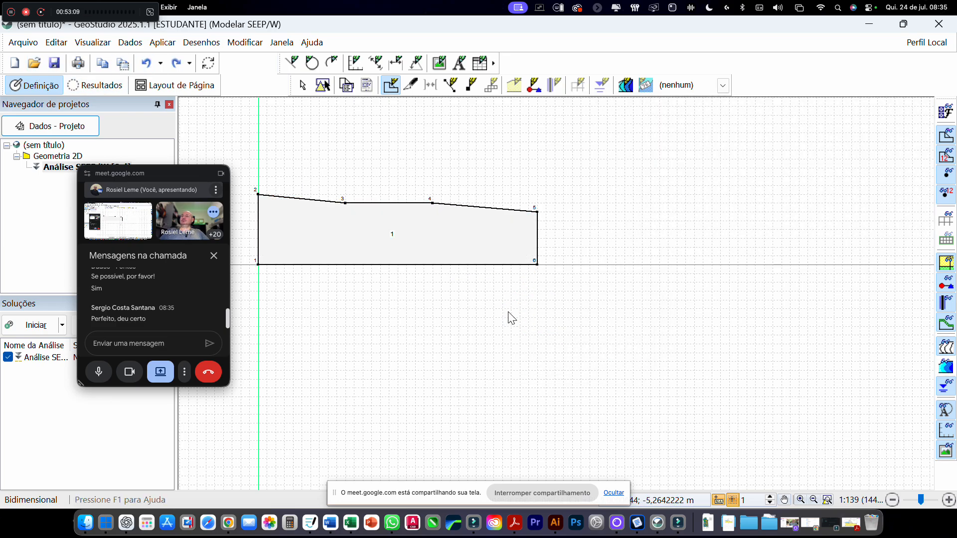
{"action": "left_click", "coordinate": [147, 63]}
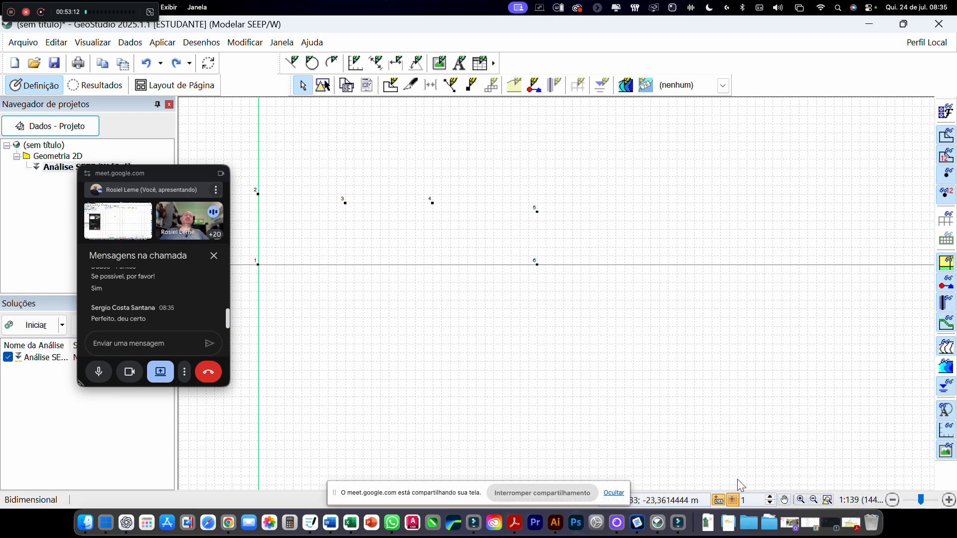
Step: Draw a polygon domain region from point 3 through points 2, 1, 6, 5 and 4, close it at point 3, and end the command
{"action": "left_click", "coordinate": [828, 500]}
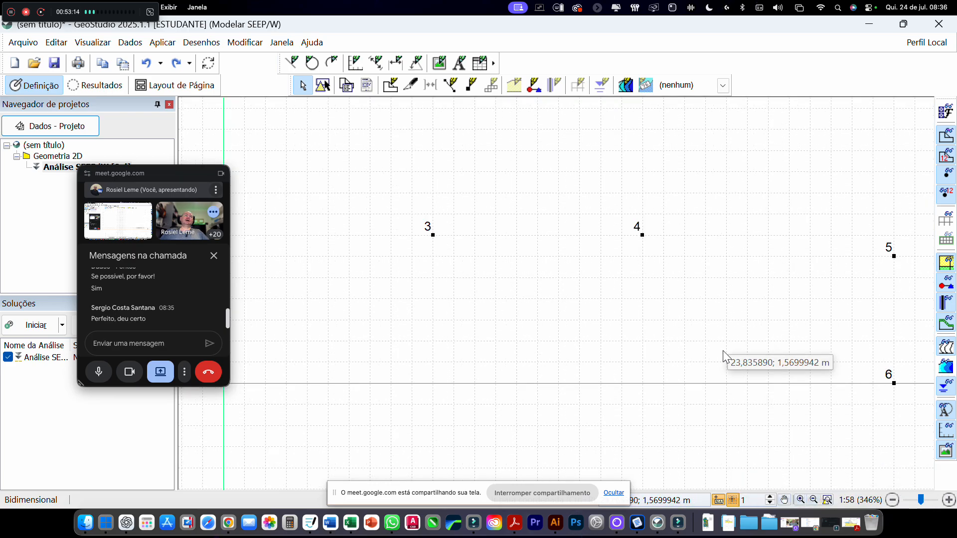
{"action": "scroll", "coordinate": [723, 351], "scroll_direction": "down", "scroll_amount": 2}
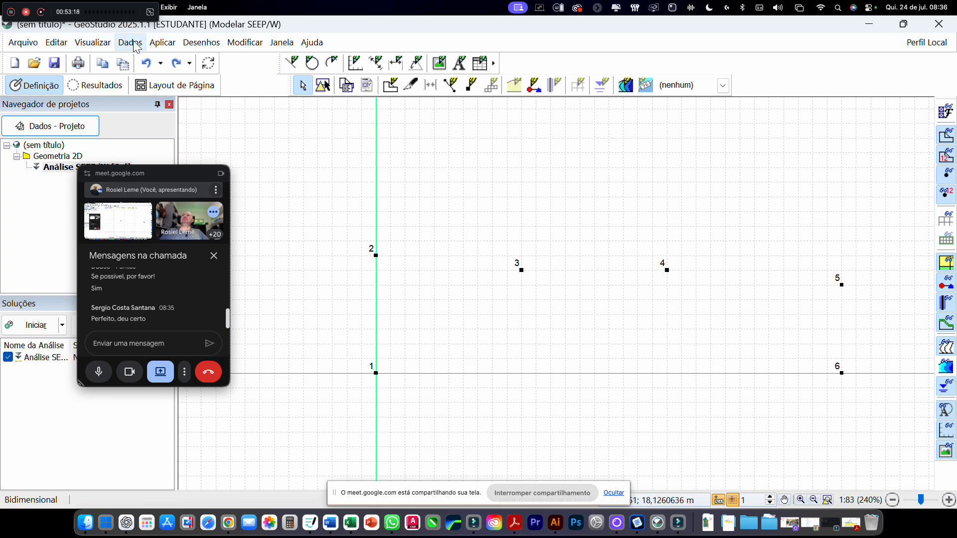
{"action": "left_click", "coordinate": [160, 43]}
{"action": "left_click", "coordinate": [164, 59]}
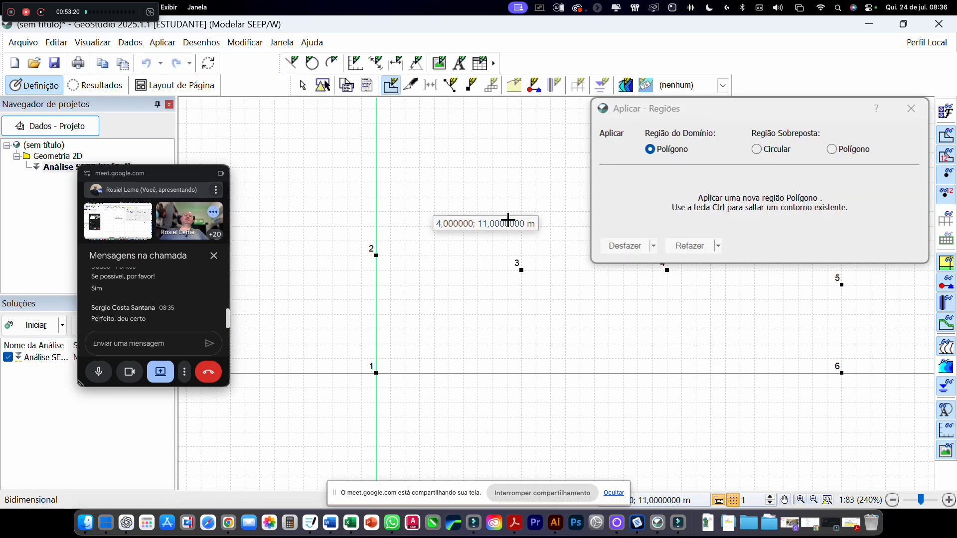
{"action": "left_click", "coordinate": [522, 270]}
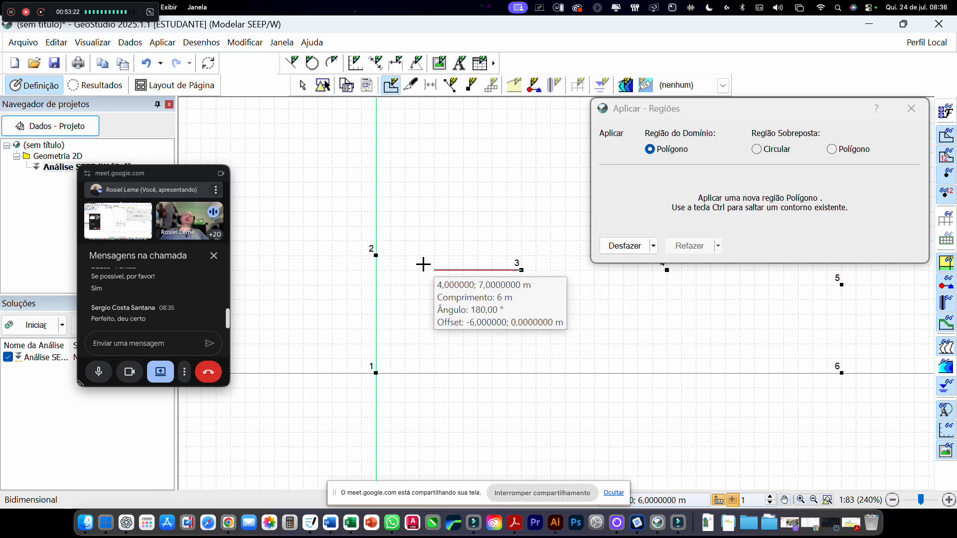
{"action": "left_click", "coordinate": [376, 257]}
{"action": "left_click", "coordinate": [376, 373]}
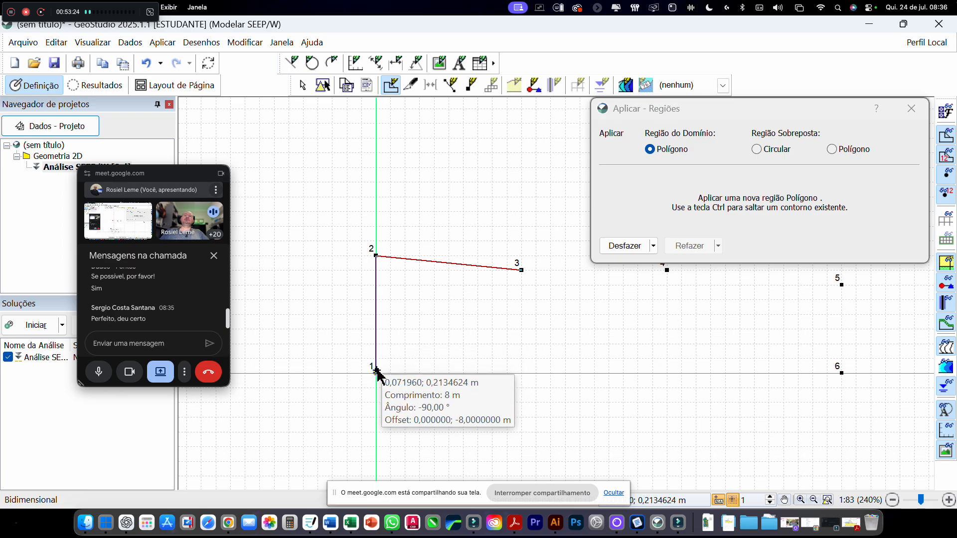
{"action": "left_click", "coordinate": [842, 373]}
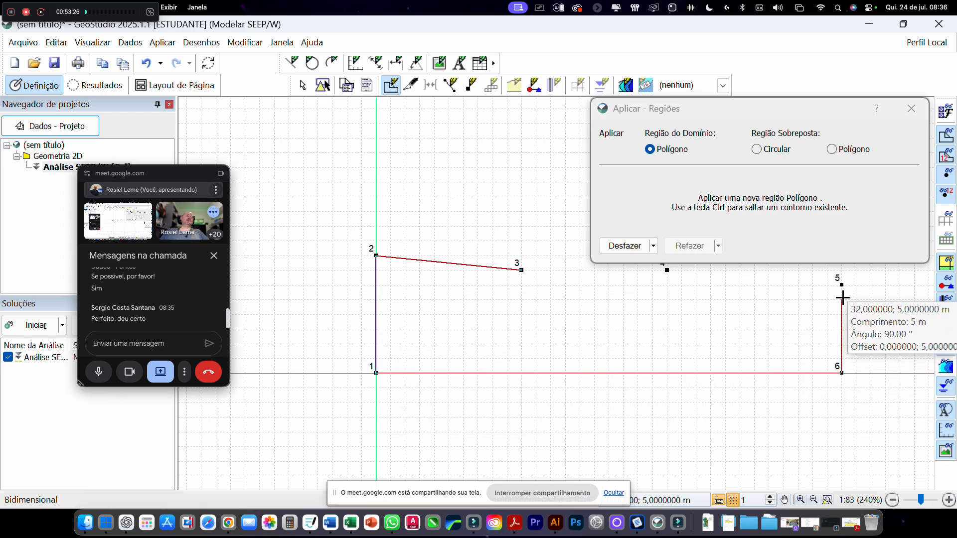
{"action": "left_click", "coordinate": [842, 285]}
{"action": "left_click", "coordinate": [667, 270]}
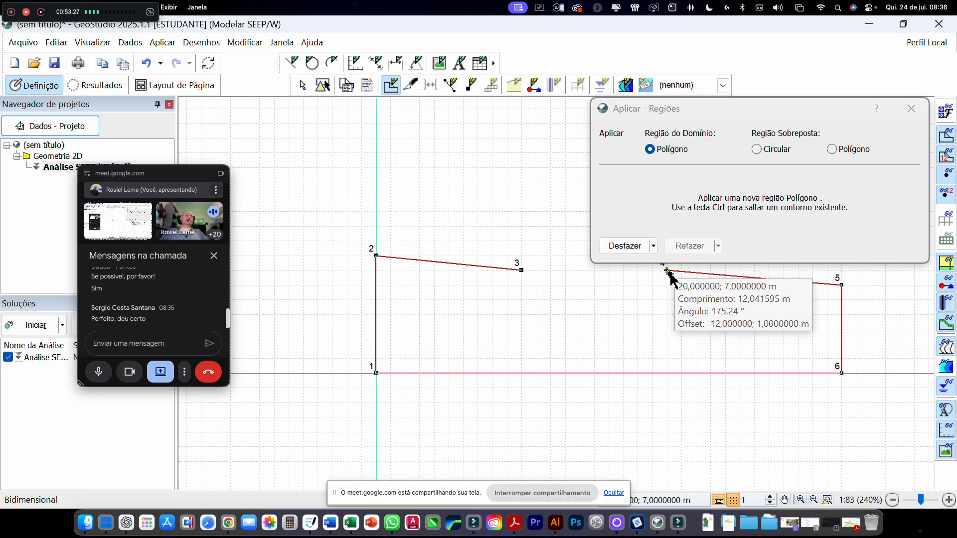
{"action": "left_click", "coordinate": [521, 270]}
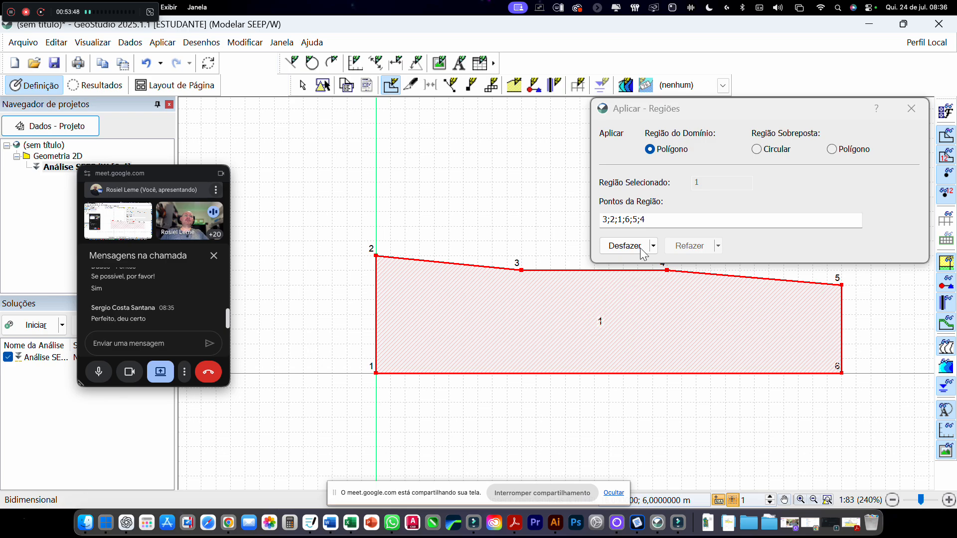
{"action": "left_click_drag", "start_coordinate": [764, 104], "coordinate": [705, 66]}
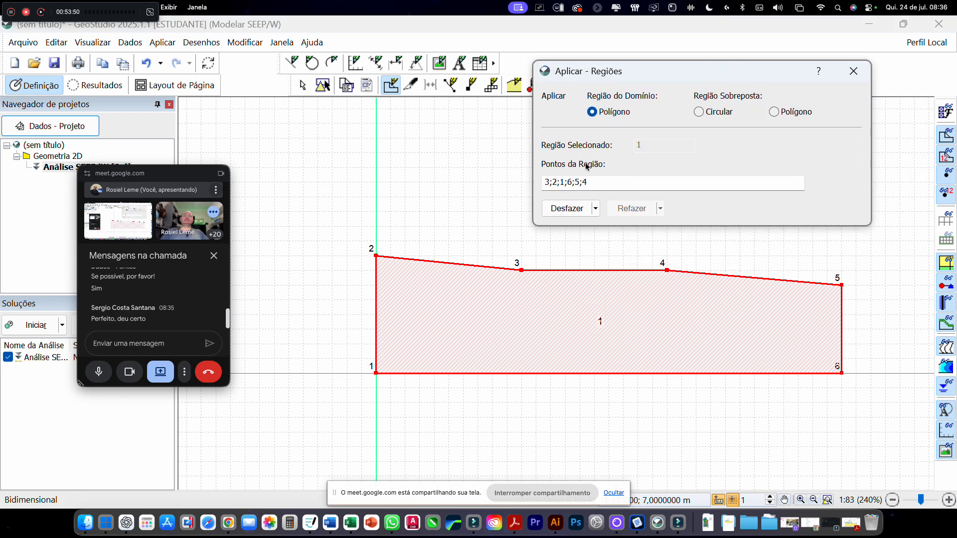
{"action": "left_click", "coordinate": [857, 71]}
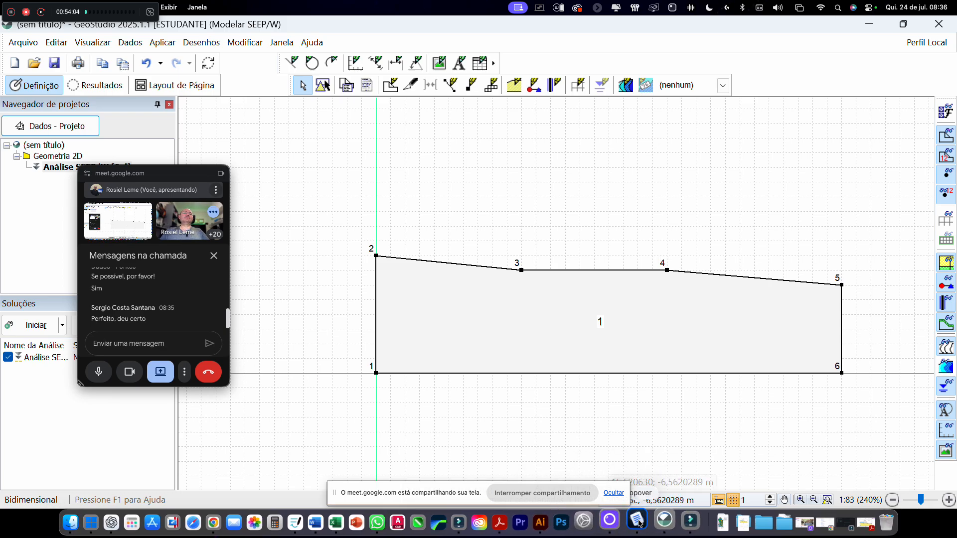
Step: Switch to the other open untitled SEEP/W model and start saving it, keeping the file name field uncovered
{"action": "right_click", "coordinate": [658, 519]}
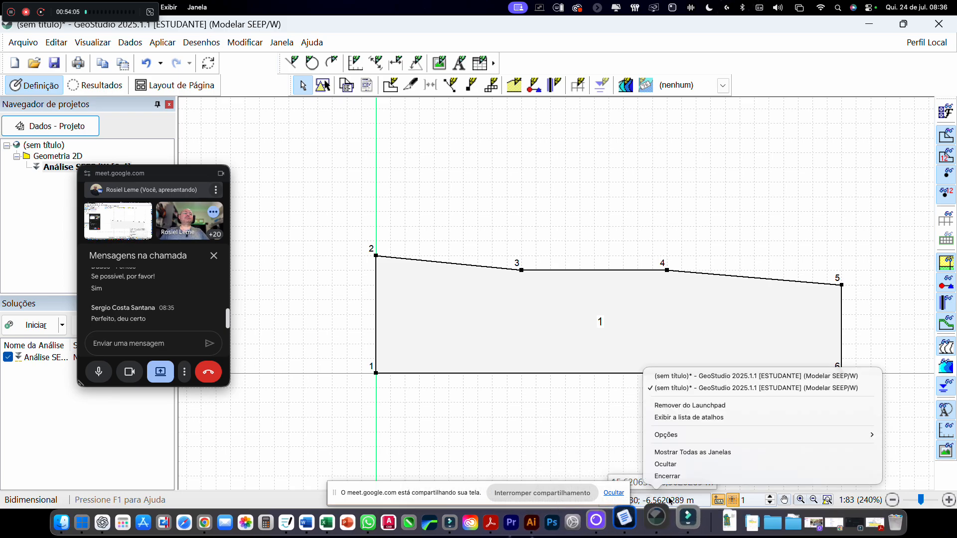
{"action": "left_click", "coordinate": [678, 377]}
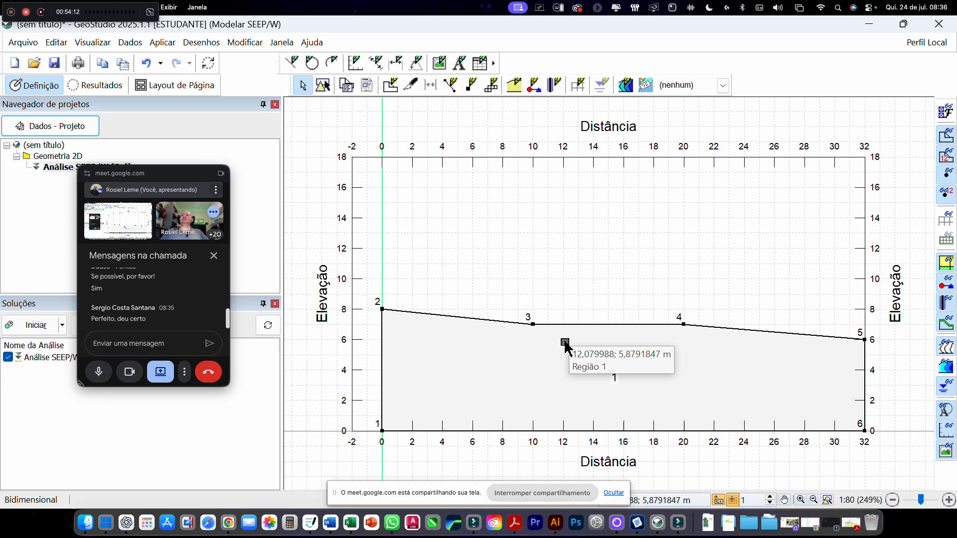
{"action": "left_click", "coordinate": [22, 45]}
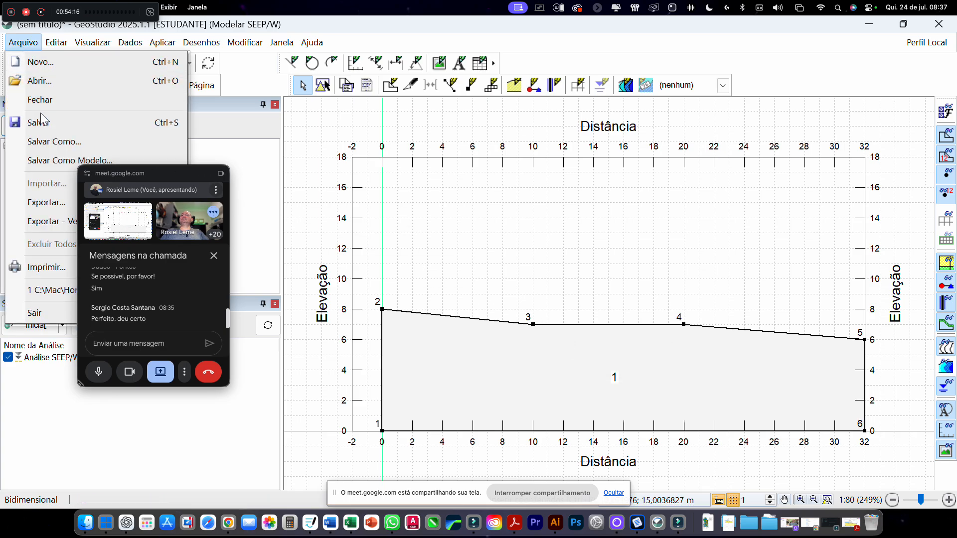
{"action": "left_click", "coordinate": [98, 129]}
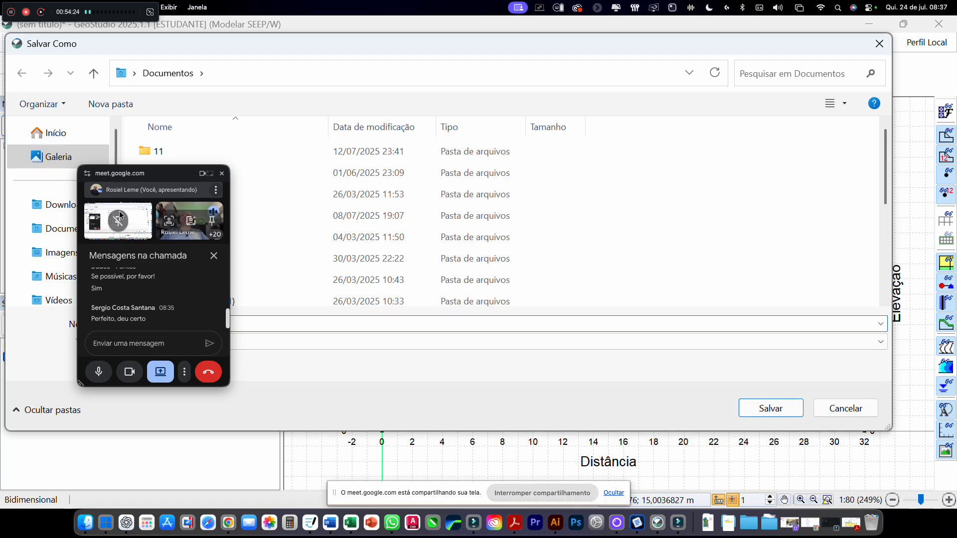
{"action": "left_click_drag", "start_coordinate": [166, 177], "coordinate": [101, 358]}
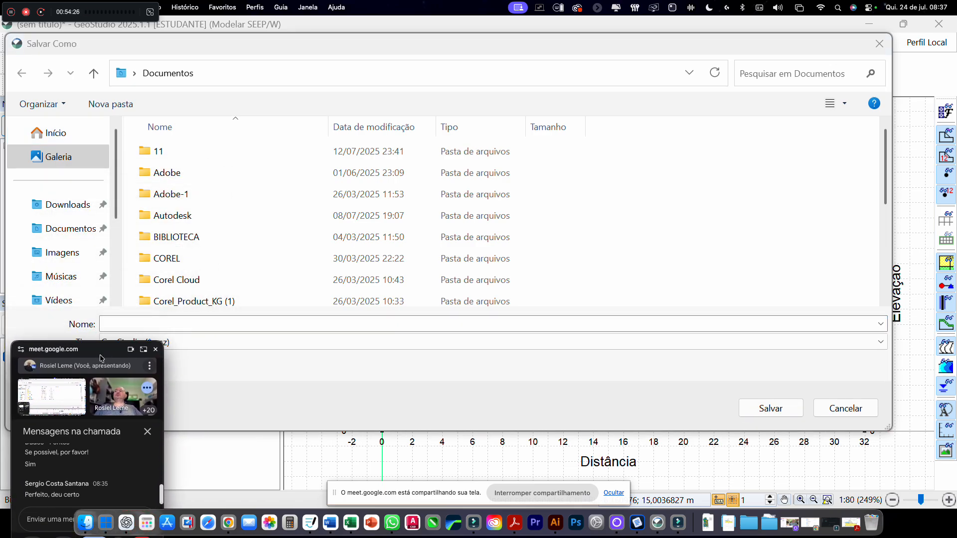
Step: Create a folder named AULA 11 in Documents and open it as the save location
{"action": "left_click", "coordinate": [68, 236]}
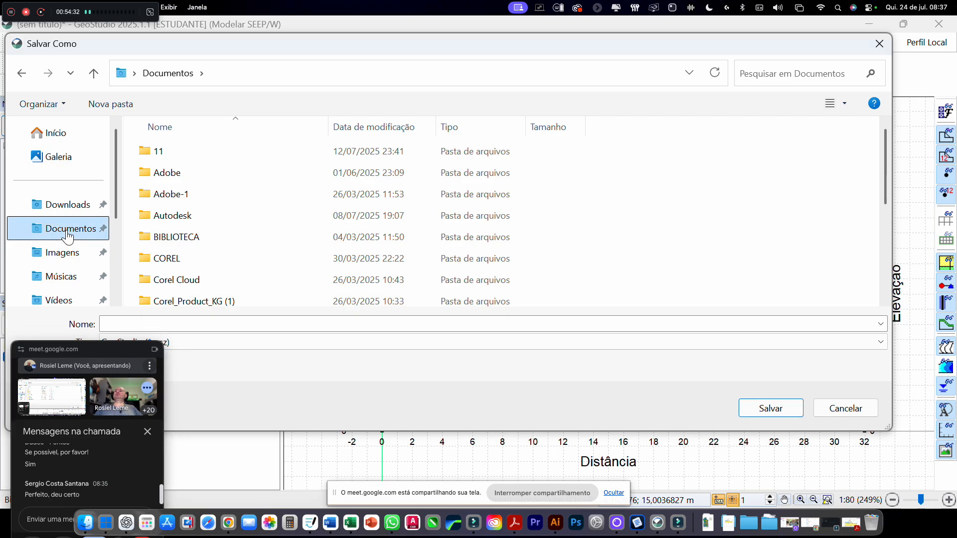
{"action": "left_click", "coordinate": [102, 104]}
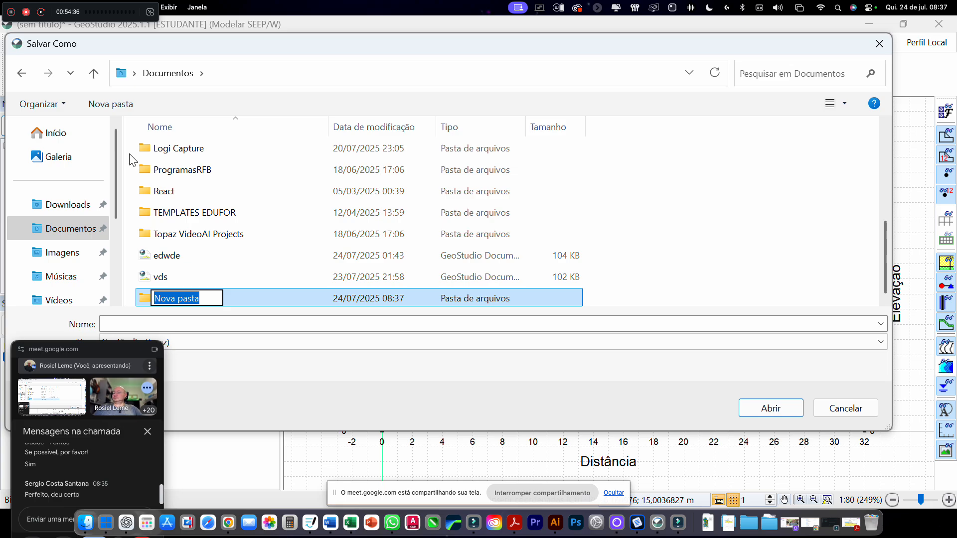
{"action": "type", "text": "AULA"}
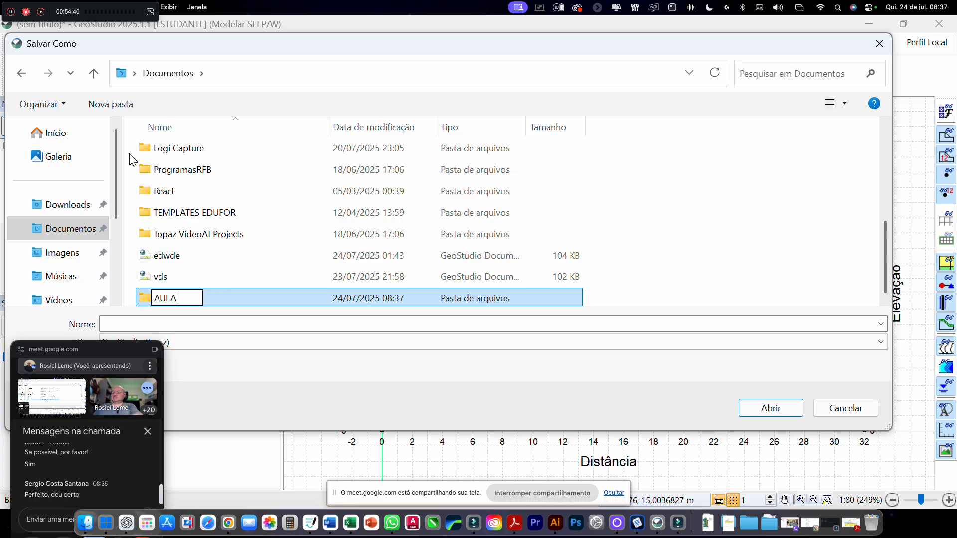
{"action": "type", "text": " 11"}
{"action": "key", "text": "Return"}
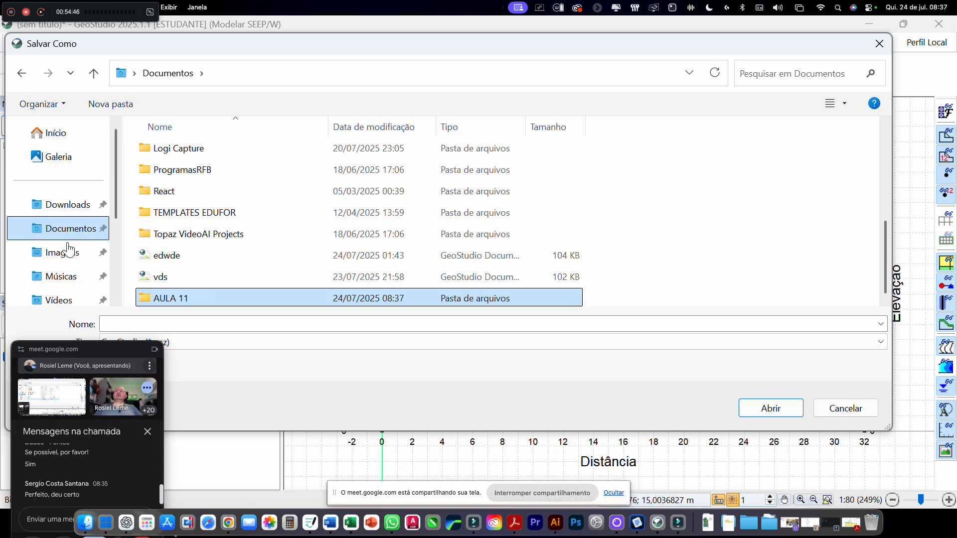
{"action": "double_click", "coordinate": [219, 300]}
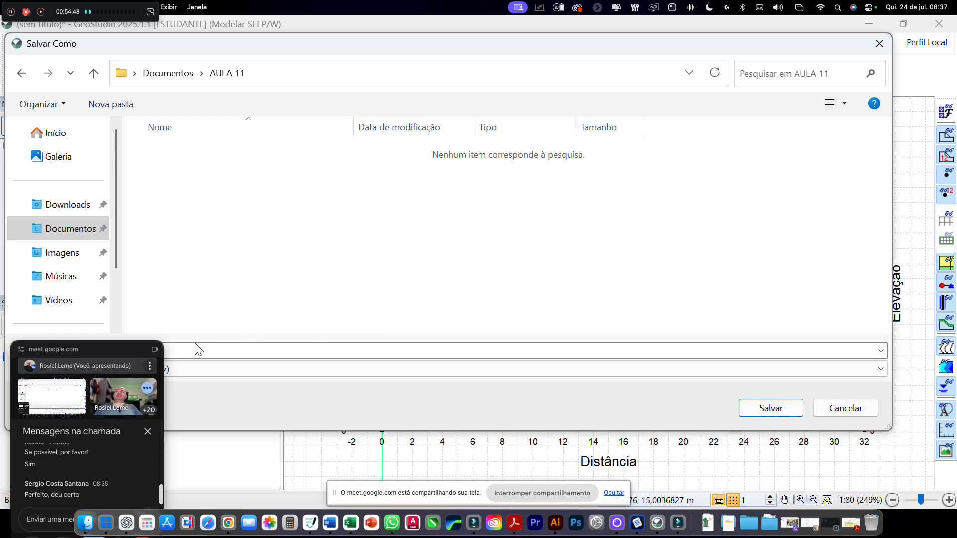
Step: Save the model in the AULA 11 folder as a GeoStudio (*.gsz) file named with the author's first name
{"action": "left_click_drag", "start_coordinate": [106, 355], "coordinate": [909, 436]}
{"action": "left_click", "coordinate": [310, 348]}
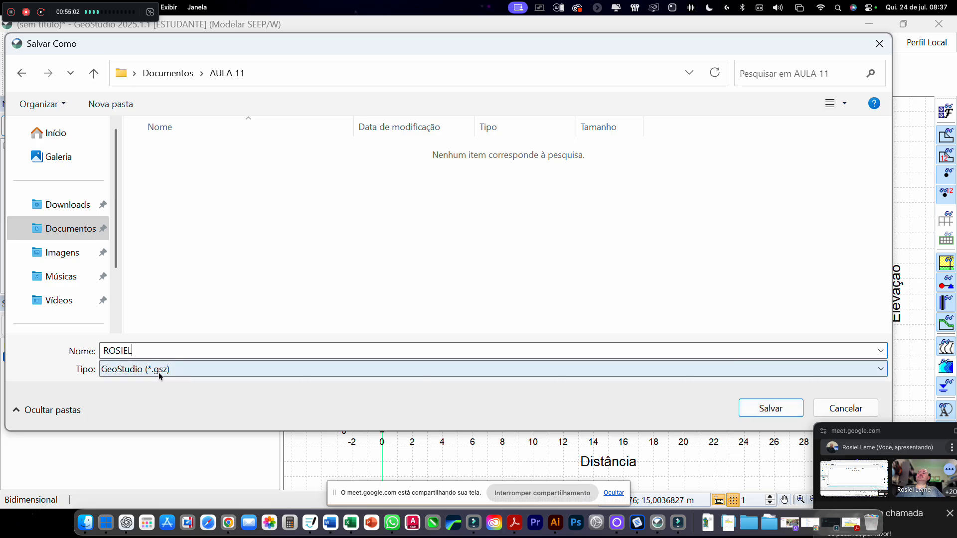
{"action": "left_click", "coordinate": [756, 417]}
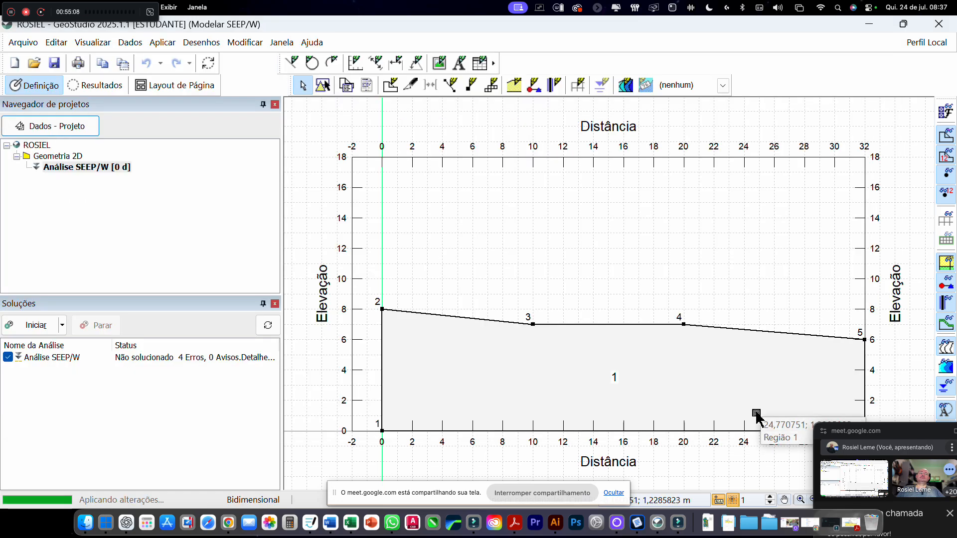
Step: Hide the screen-sharing notice and move the floating meeting window clear of the model and the drawing commands
{"action": "left_click_drag", "start_coordinate": [902, 433], "coordinate": [129, 152]}
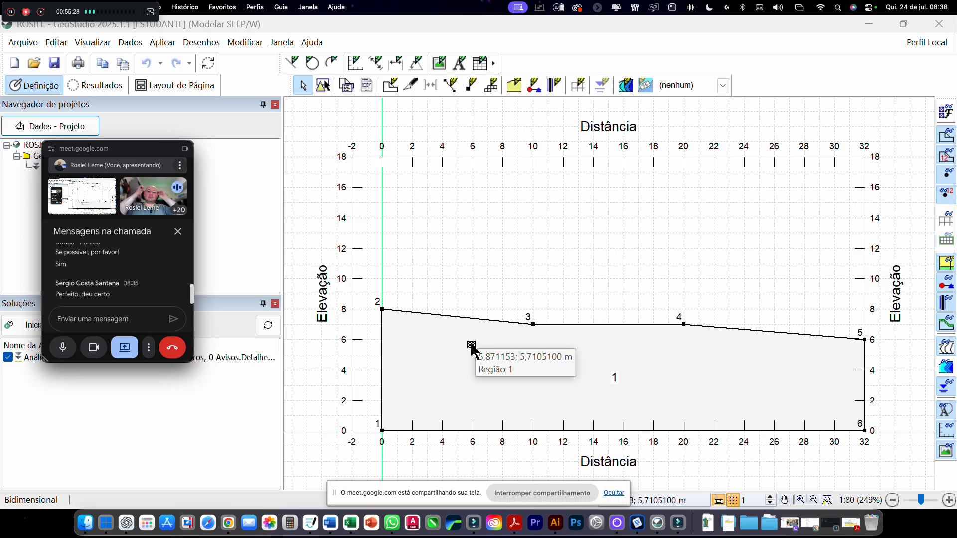
{"action": "left_click", "coordinate": [612, 494]}
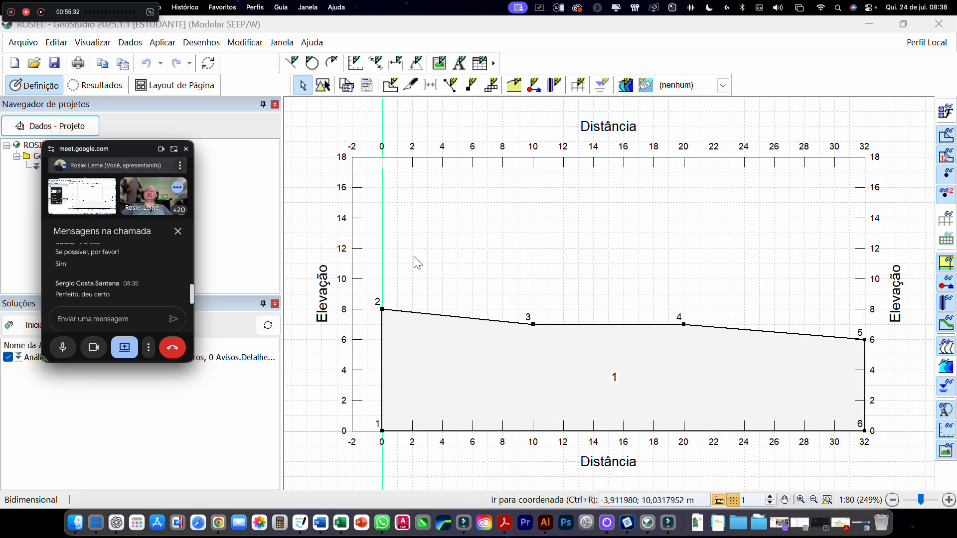
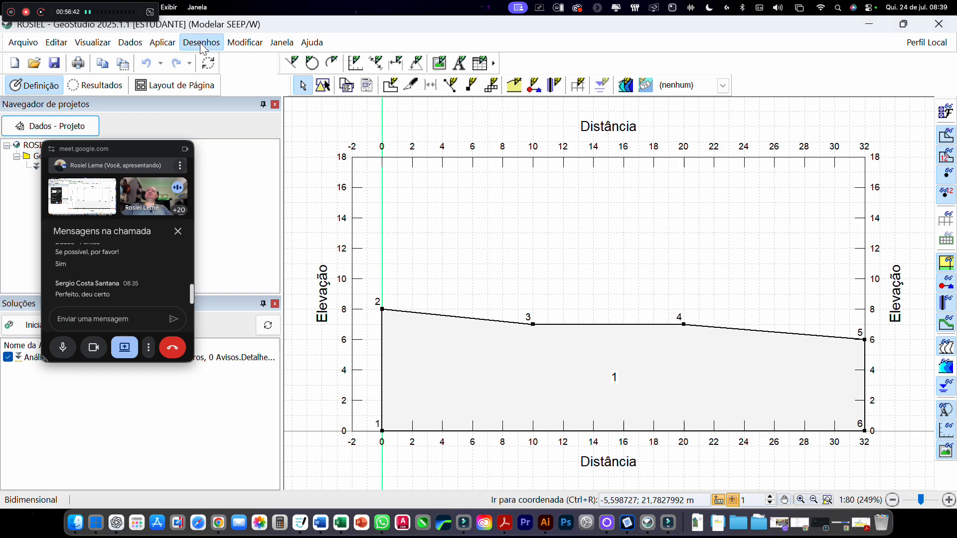
{"action": "left_click", "coordinate": [201, 43]}
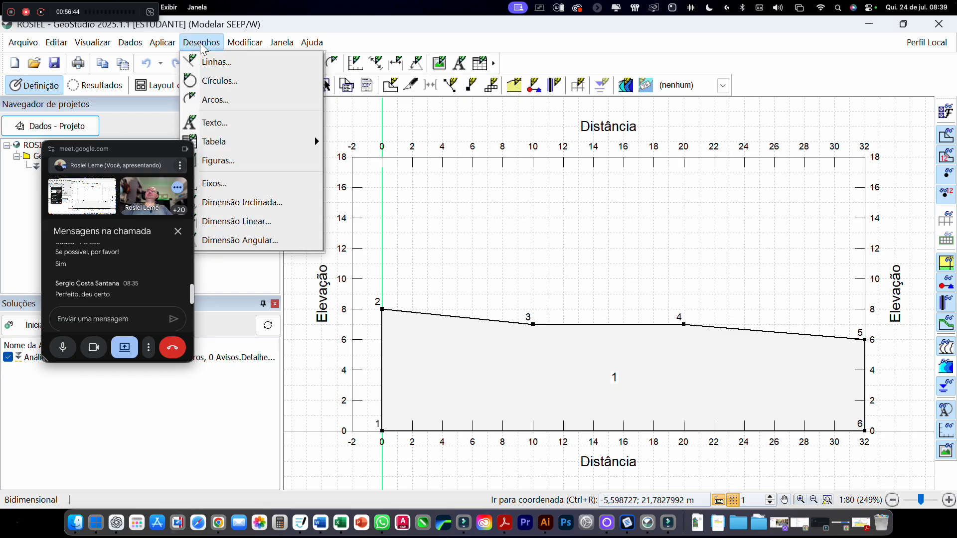
{"action": "left_click_drag", "start_coordinate": [142, 153], "coordinate": [103, 170]}
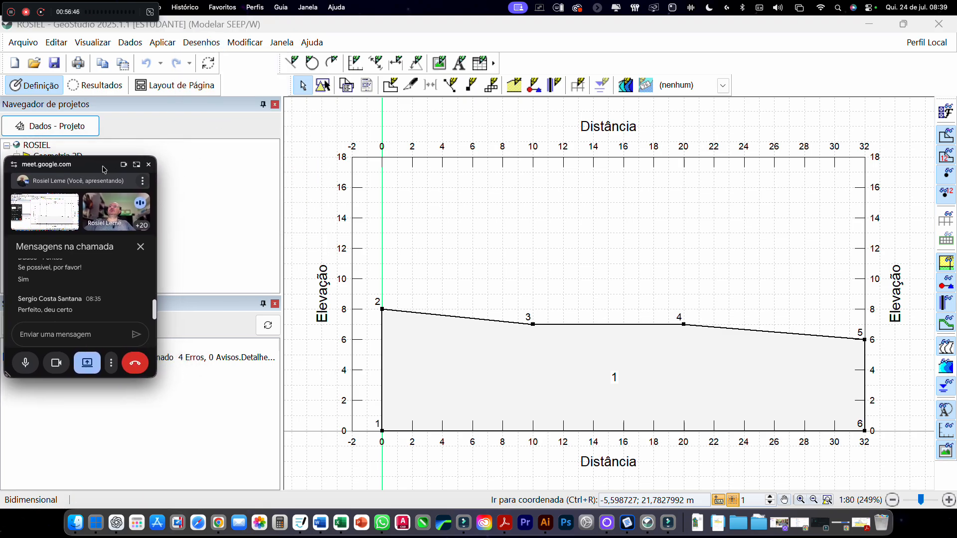
Step: Start the sketch line tool for the model and move its settings dialog farther off the drawing
{"action": "left_click", "coordinate": [202, 41]}
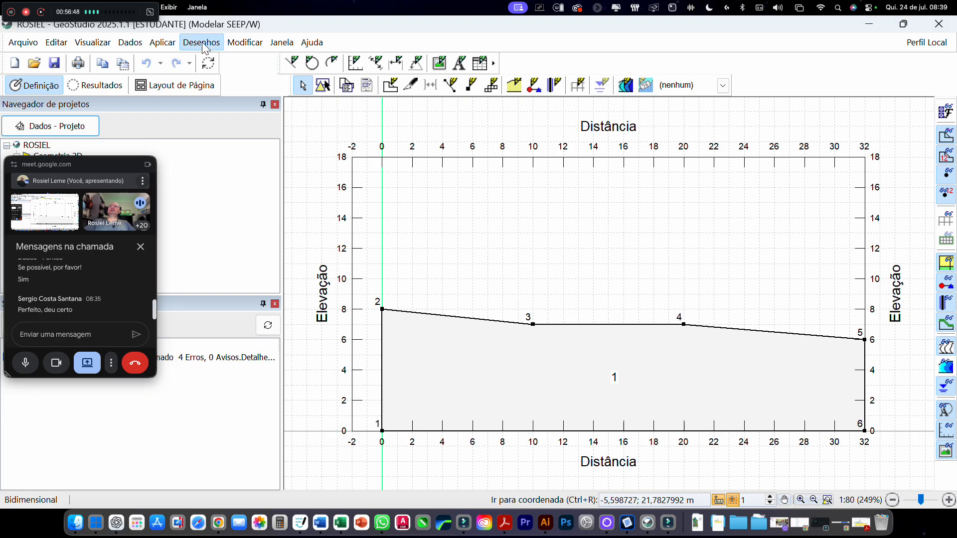
{"action": "left_click", "coordinate": [202, 42]}
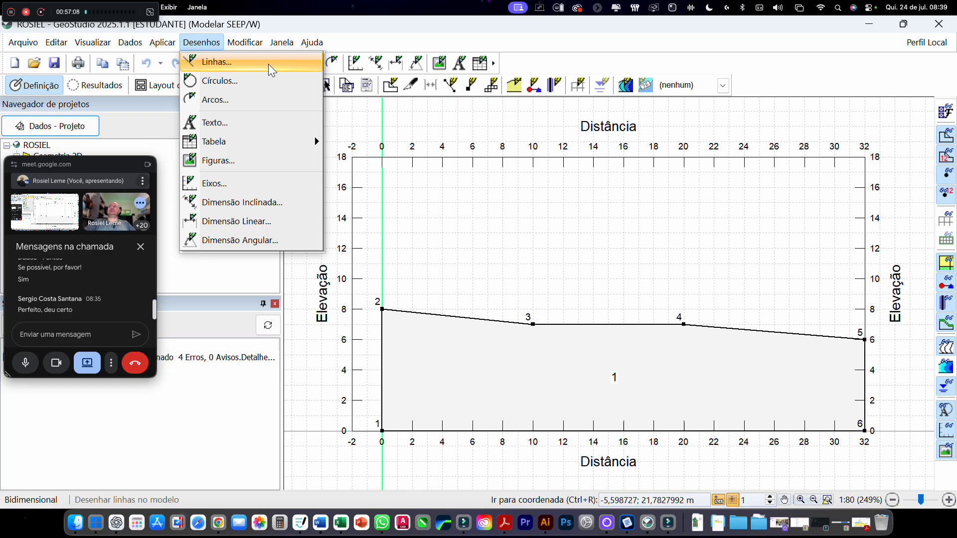
{"action": "left_click", "coordinate": [268, 63]}
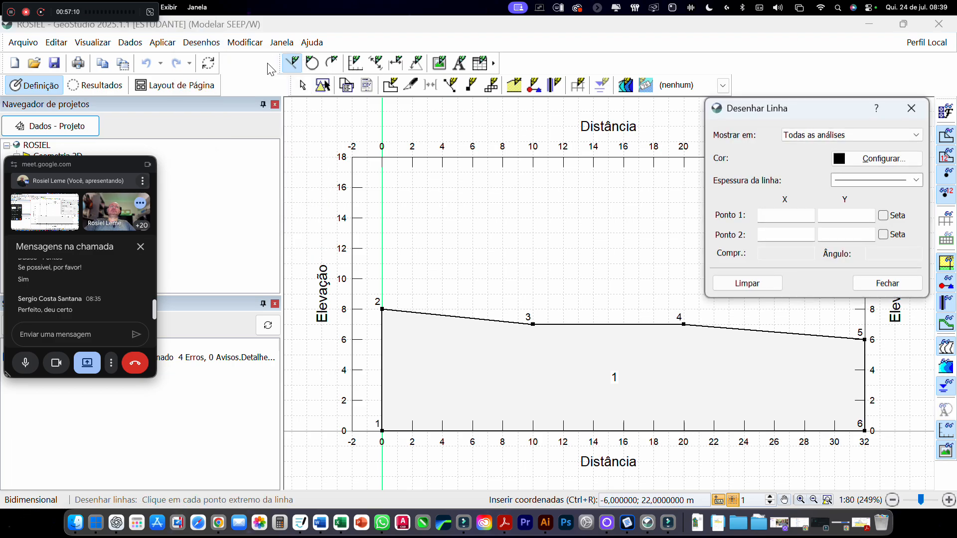
{"action": "left_click", "coordinate": [699, 141]}
{"action": "left_click_drag", "start_coordinate": [813, 109], "coordinate": [814, 71]}
Step: Try the available sketch line thicknesses, set the thickest one, and confirm black as the line colour
{"action": "left_click", "coordinate": [854, 145]}
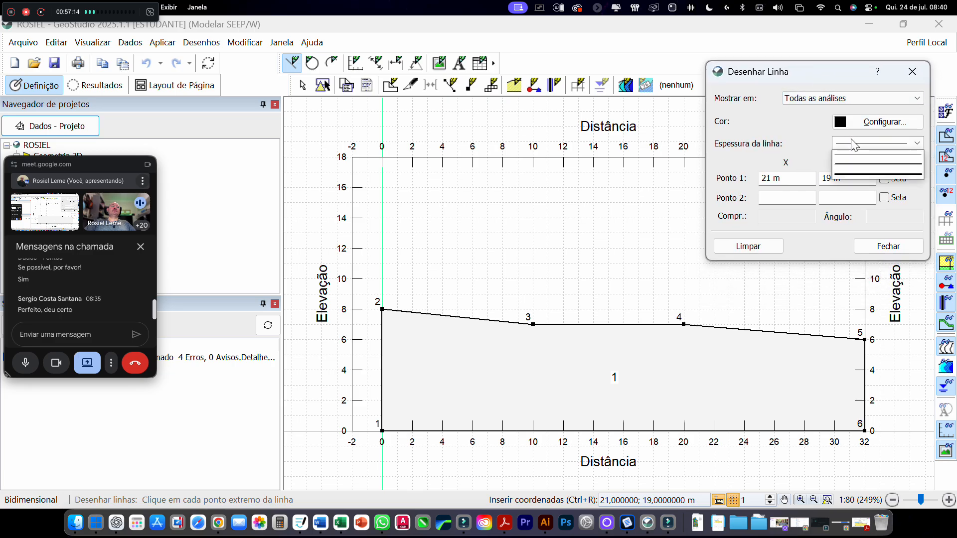
{"action": "left_click", "coordinate": [854, 156]}
{"action": "left_click", "coordinate": [855, 144]}
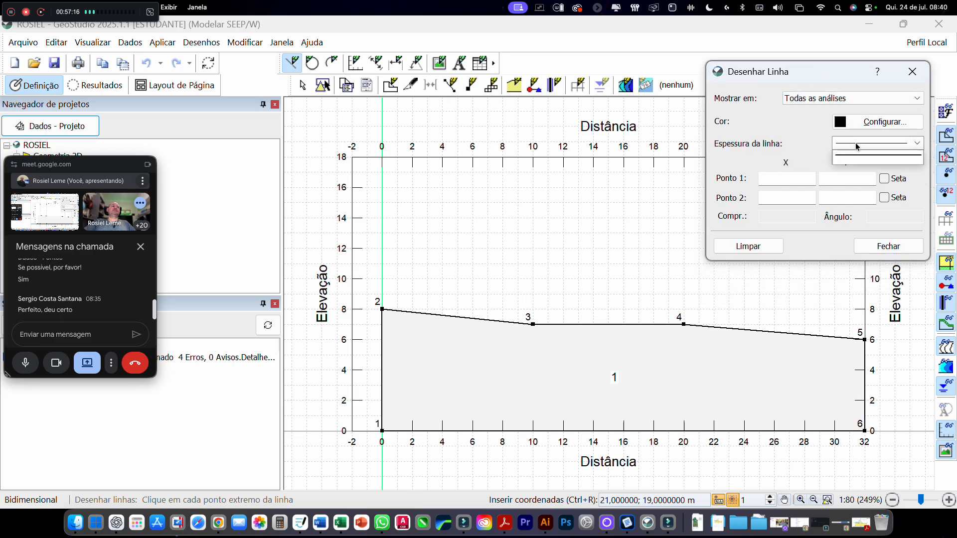
{"action": "left_click", "coordinate": [858, 173]}
{"action": "left_click", "coordinate": [860, 144]}
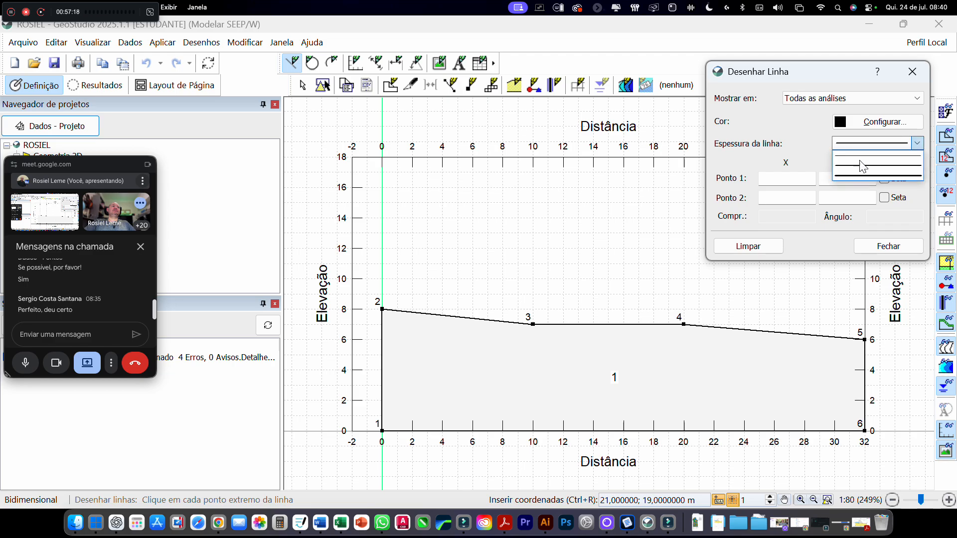
{"action": "left_click", "coordinate": [859, 175]}
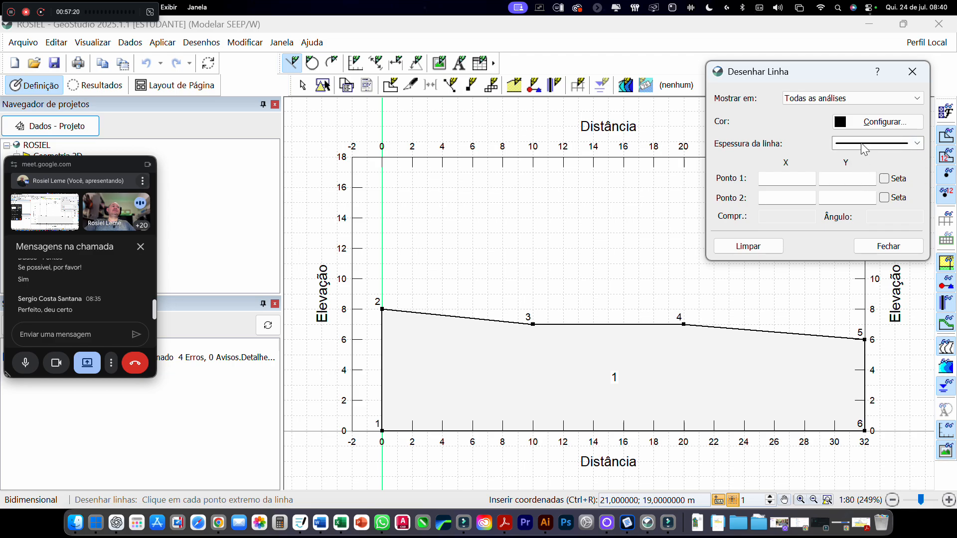
{"action": "left_click", "coordinate": [865, 150]}
{"action": "left_click", "coordinate": [856, 155]}
{"action": "left_click", "coordinate": [858, 145]}
{"action": "left_click", "coordinate": [854, 170]}
{"action": "left_click", "coordinate": [859, 150]}
{"action": "left_click", "coordinate": [855, 183]}
{"action": "left_click", "coordinate": [849, 125]}
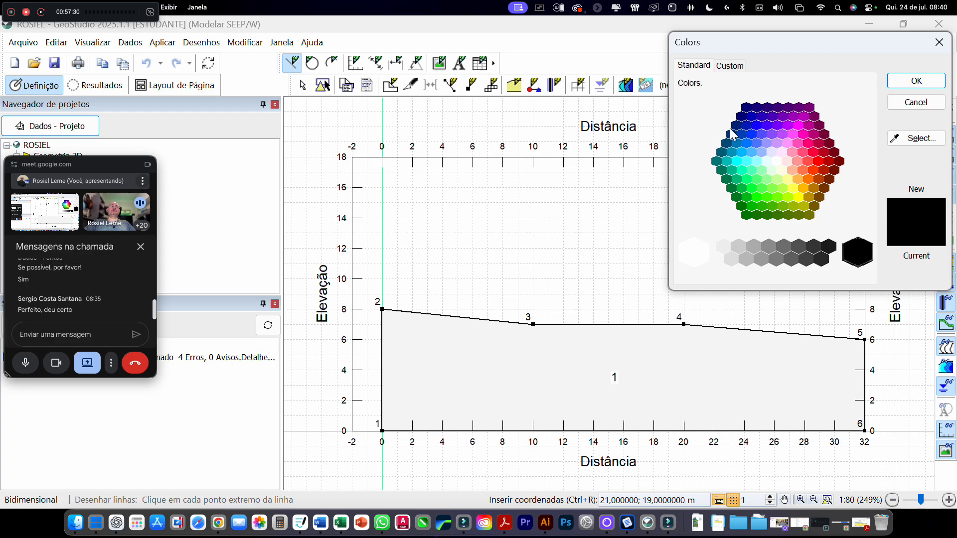
{"action": "left_click", "coordinate": [900, 87]}
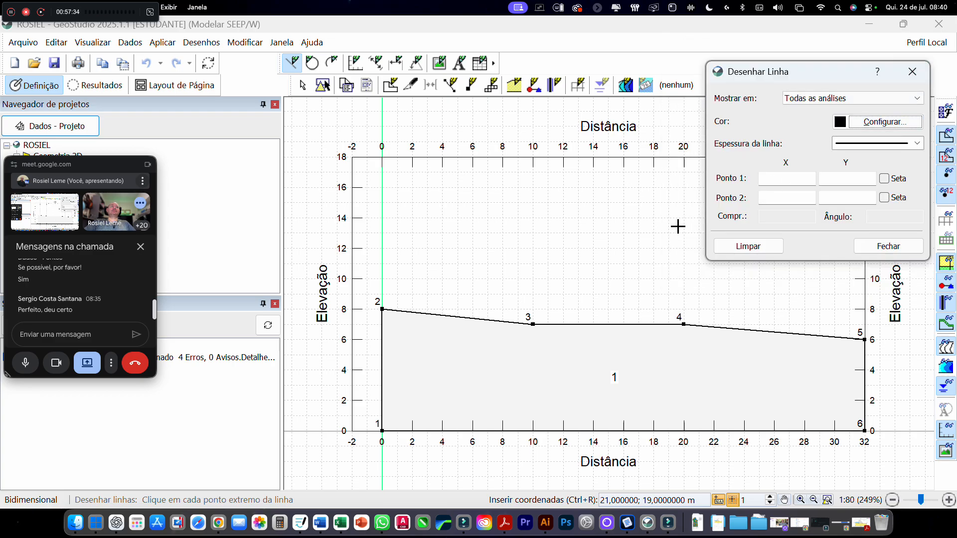
Step: Draw a trial dam outline with lines through (10, 7), (10, 16), (14, 16), (20, 7) and back to (10, 7), and undo it
{"action": "left_click_drag", "start_coordinate": [786, 74], "coordinate": [800, 63]}
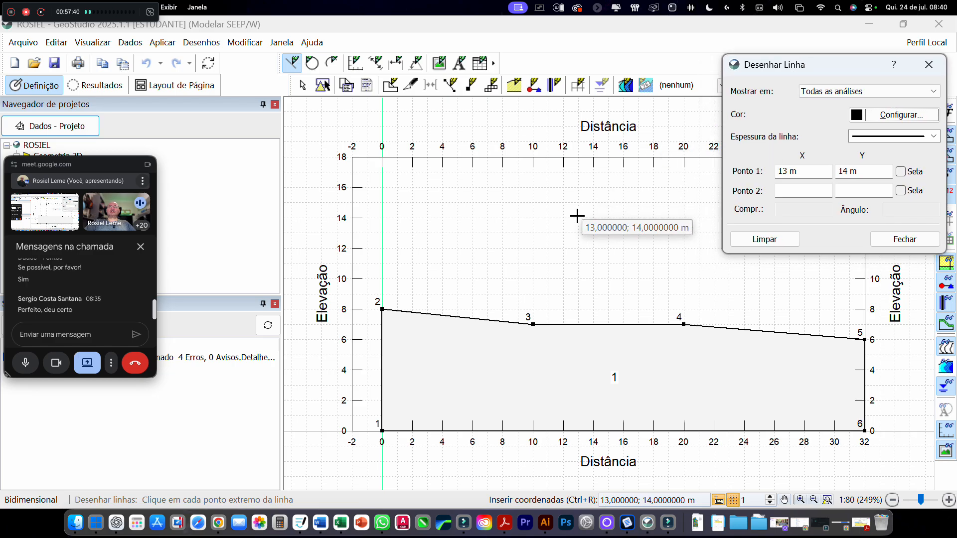
{"action": "left_click", "coordinate": [533, 325]}
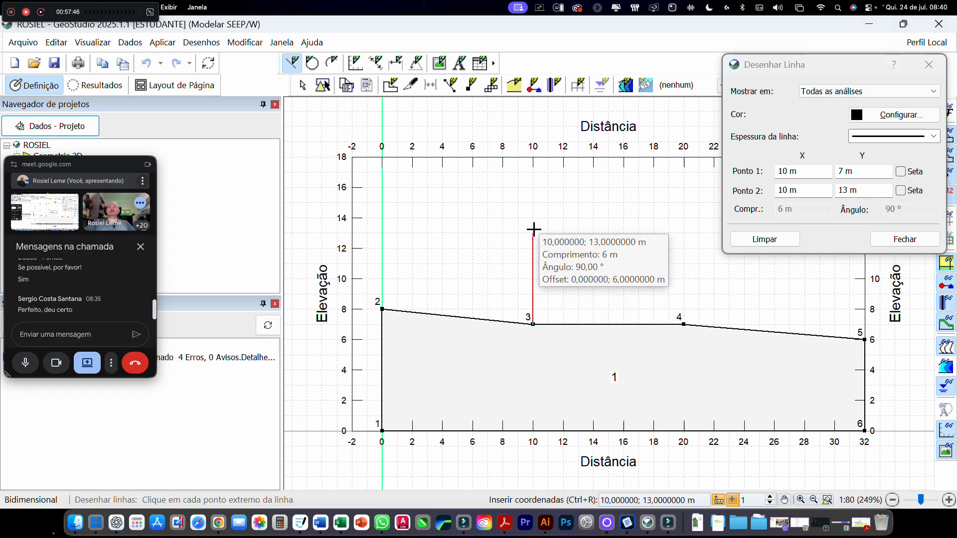
{"action": "left_click", "coordinate": [533, 186]}
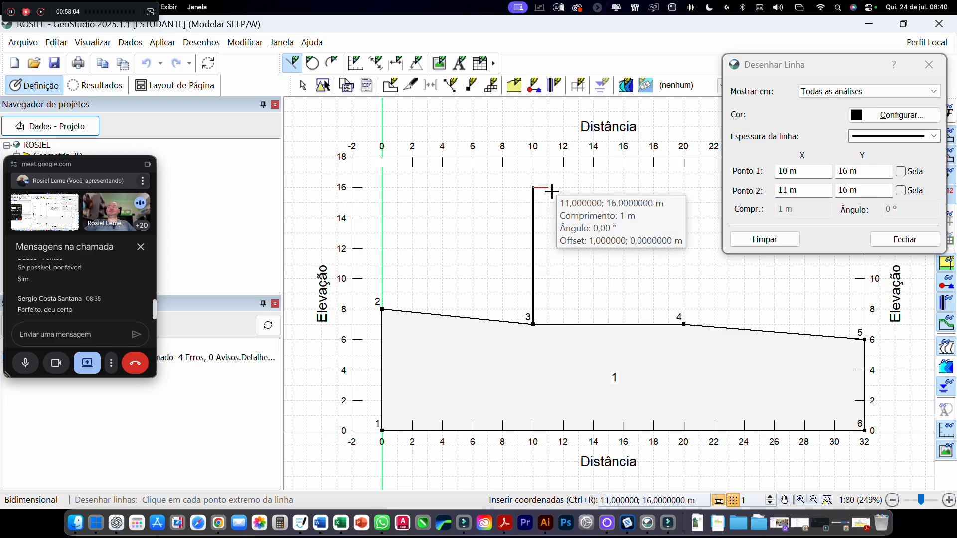
{"action": "left_click", "coordinate": [594, 188]}
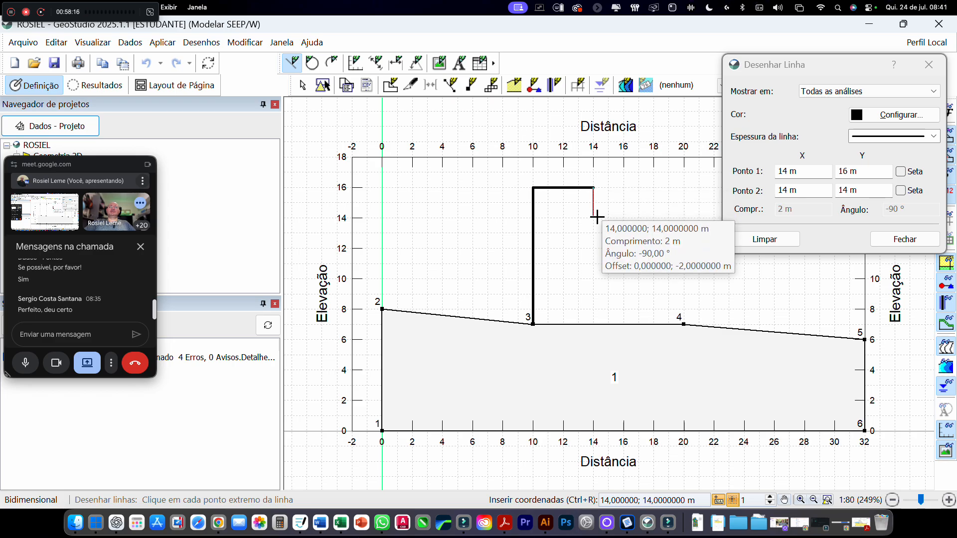
{"action": "left_click", "coordinate": [684, 325]}
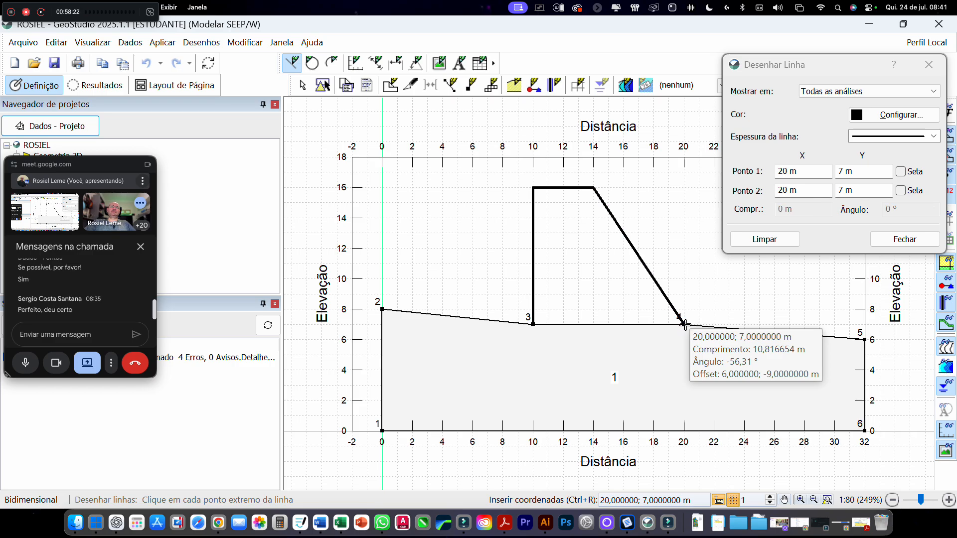
{"action": "left_click", "coordinate": [533, 325]}
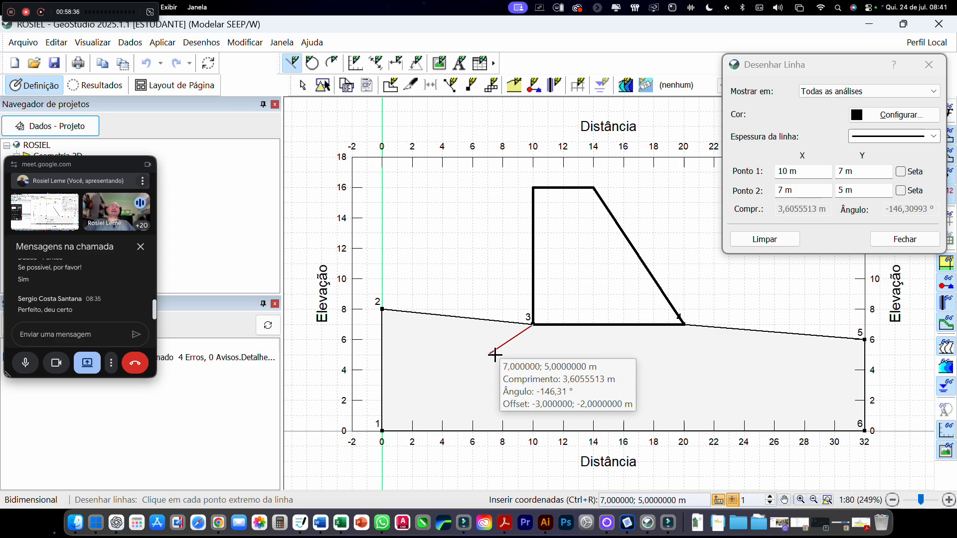
{"action": "right_click", "coordinate": [468, 389]}
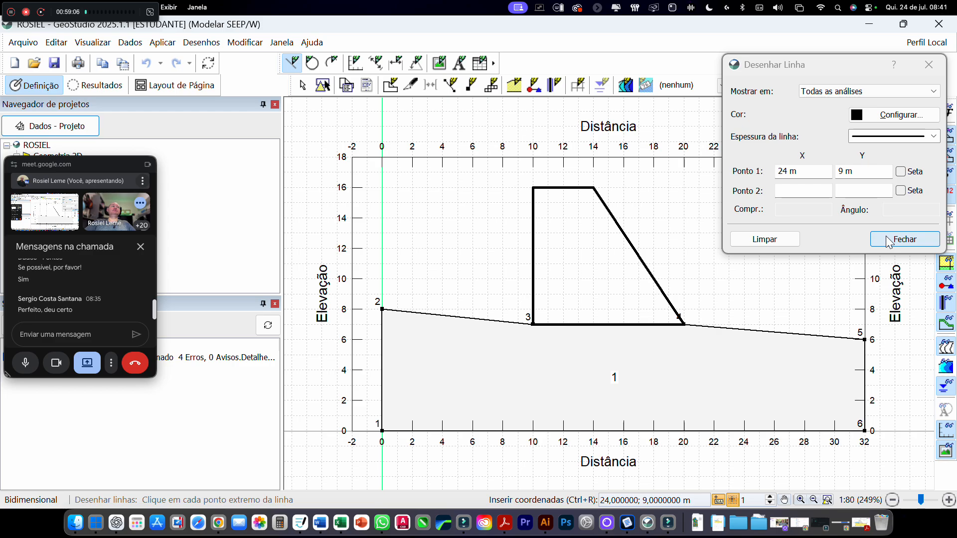
{"action": "left_click", "coordinate": [888, 241]}
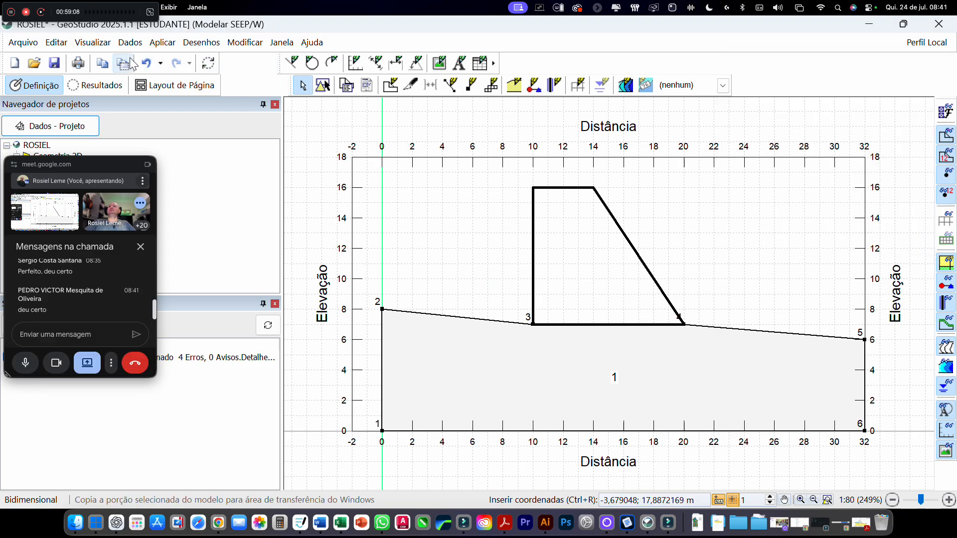
{"action": "left_click", "coordinate": [145, 64]}
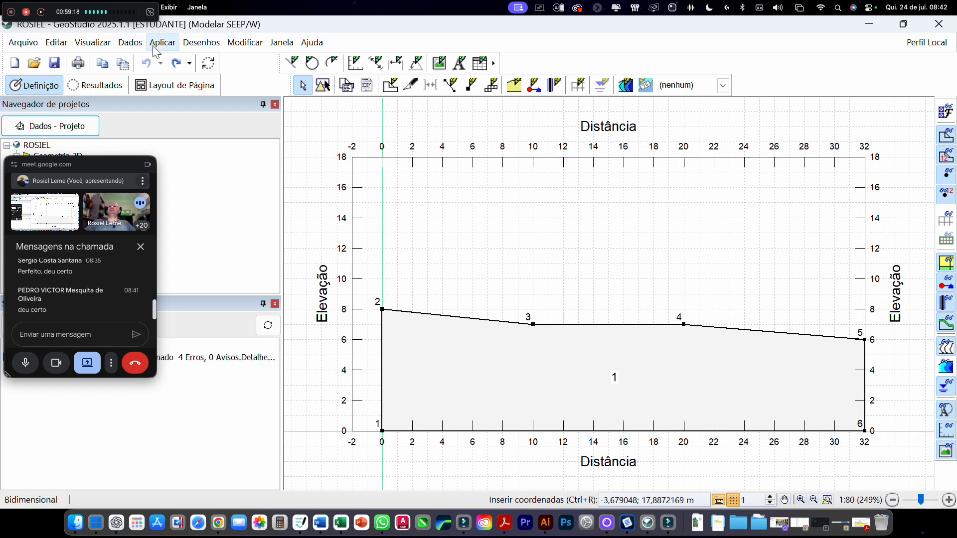
Step: Restart the line drawing command with the thickest line and black as its colour
{"action": "left_click", "coordinate": [195, 42]}
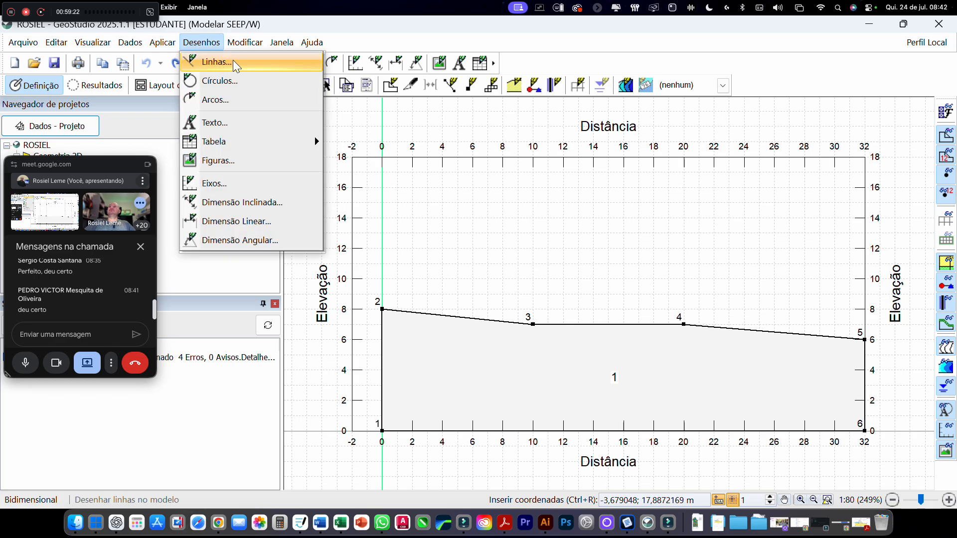
{"action": "left_click", "coordinate": [258, 62]}
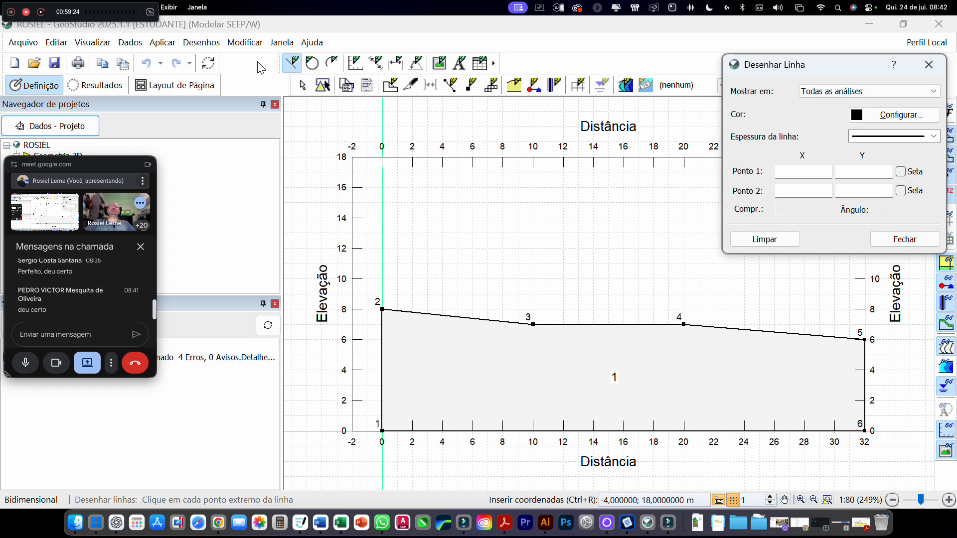
{"action": "left_click", "coordinate": [889, 137]}
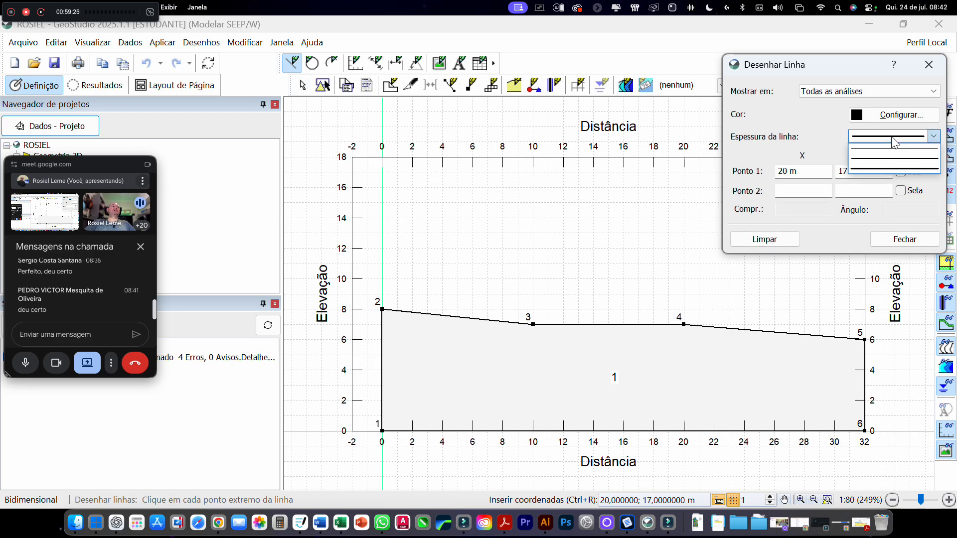
{"action": "left_click", "coordinate": [881, 166]}
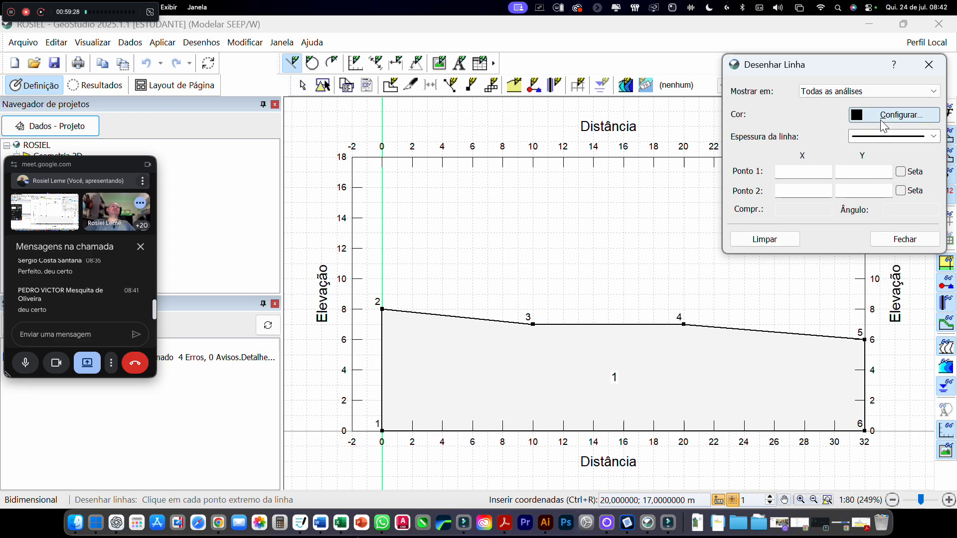
{"action": "left_click", "coordinate": [880, 120]}
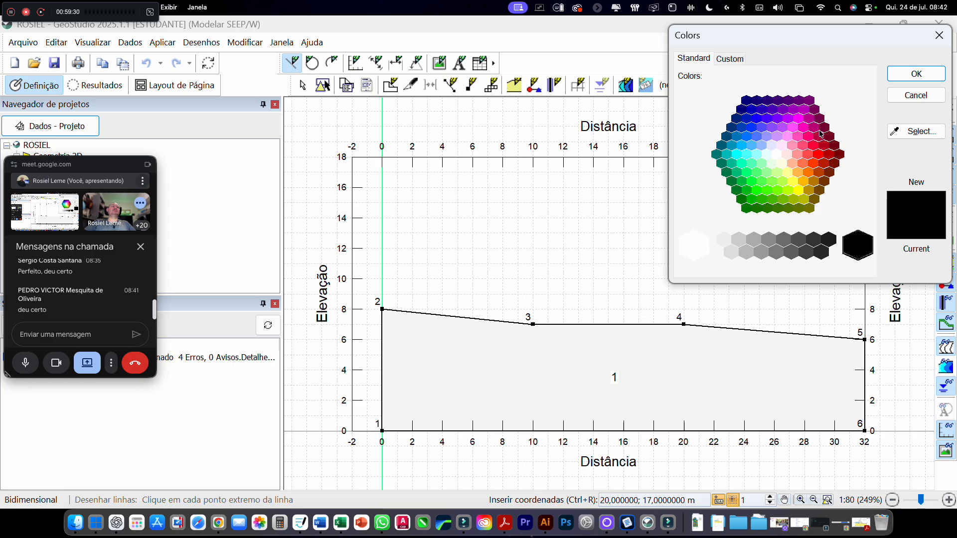
{"action": "left_click", "coordinate": [916, 73]}
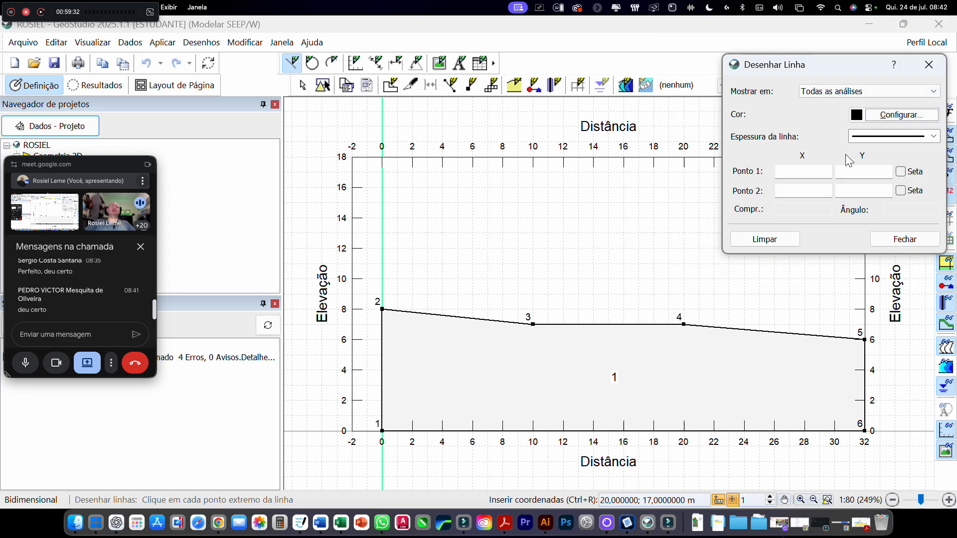
Step: Draw the closed dam outline from point 3 through (10, 16), (14, 16) and point 4 back to point 3
{"action": "left_click", "coordinate": [532, 325]}
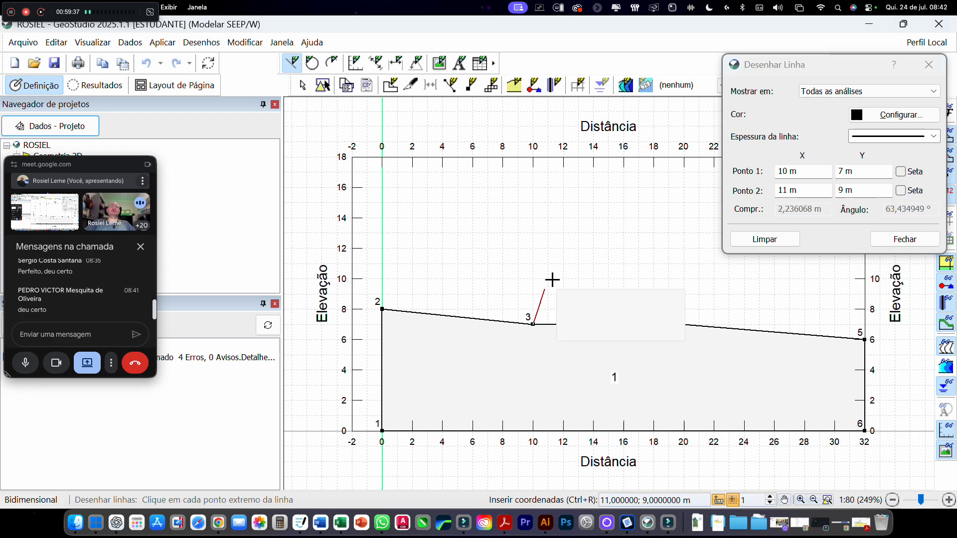
{"action": "left_click", "coordinate": [533, 187]}
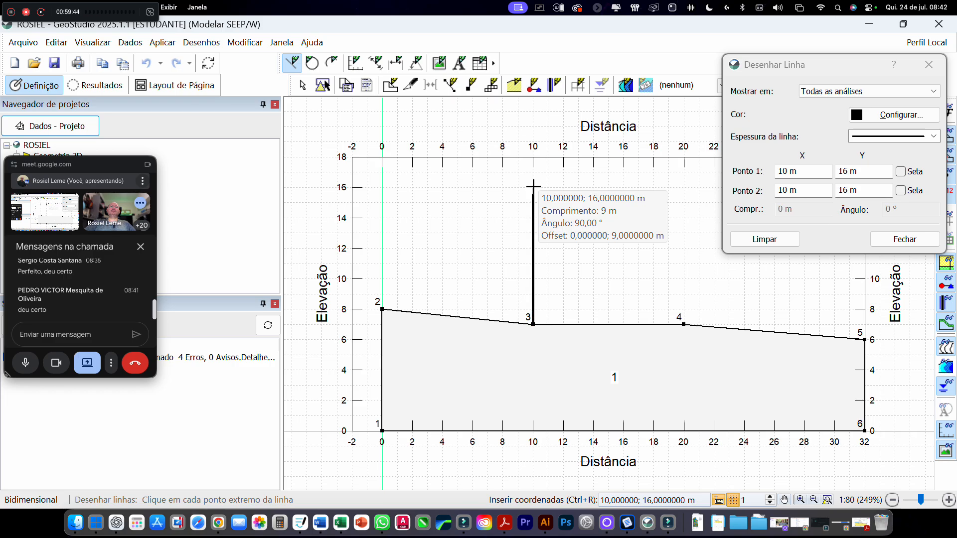
{"action": "left_click", "coordinate": [595, 188]}
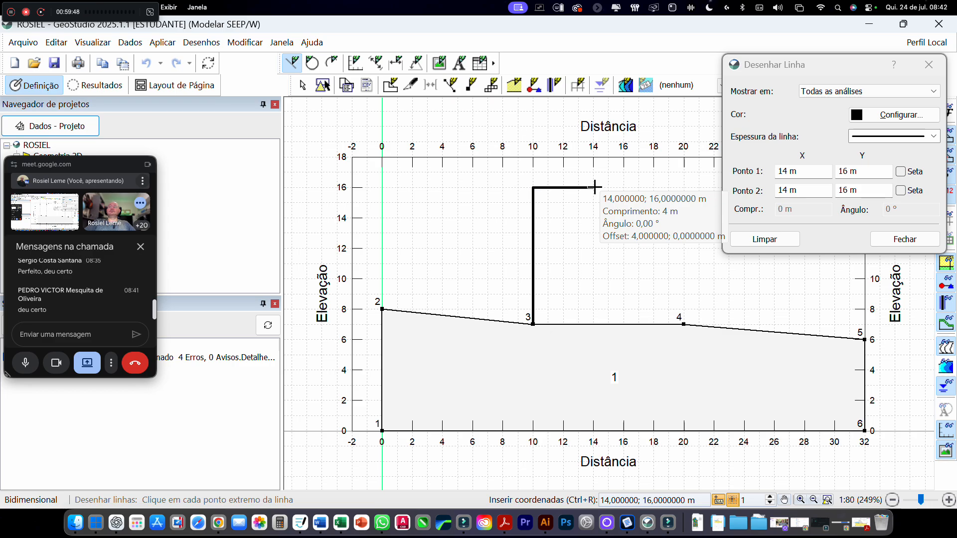
{"action": "left_click", "coordinate": [684, 325]}
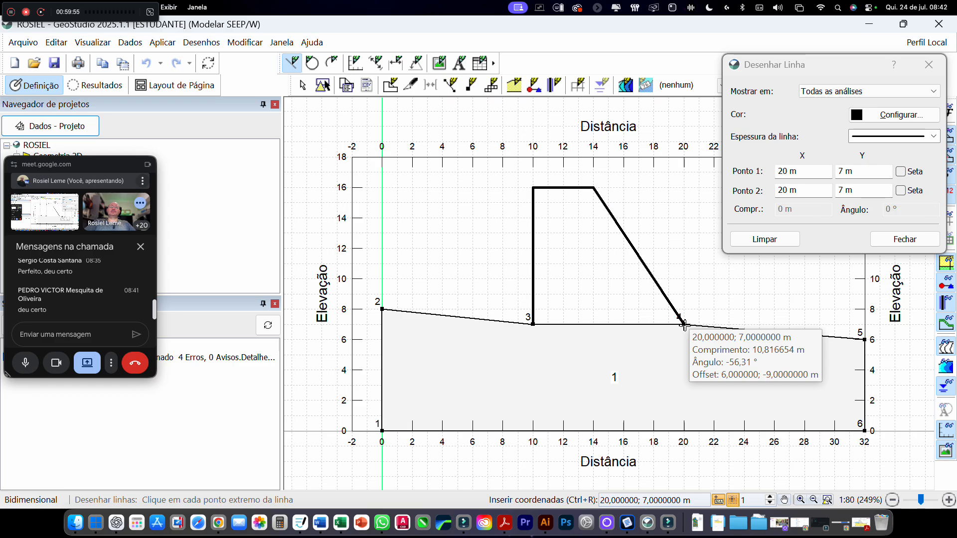
{"action": "left_click", "coordinate": [533, 324]}
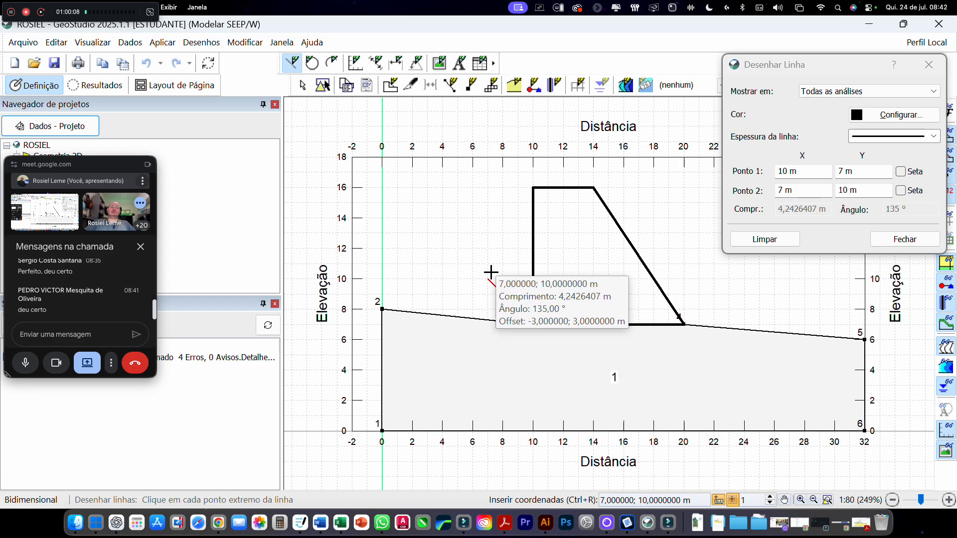
{"action": "key", "text": "Escape"}
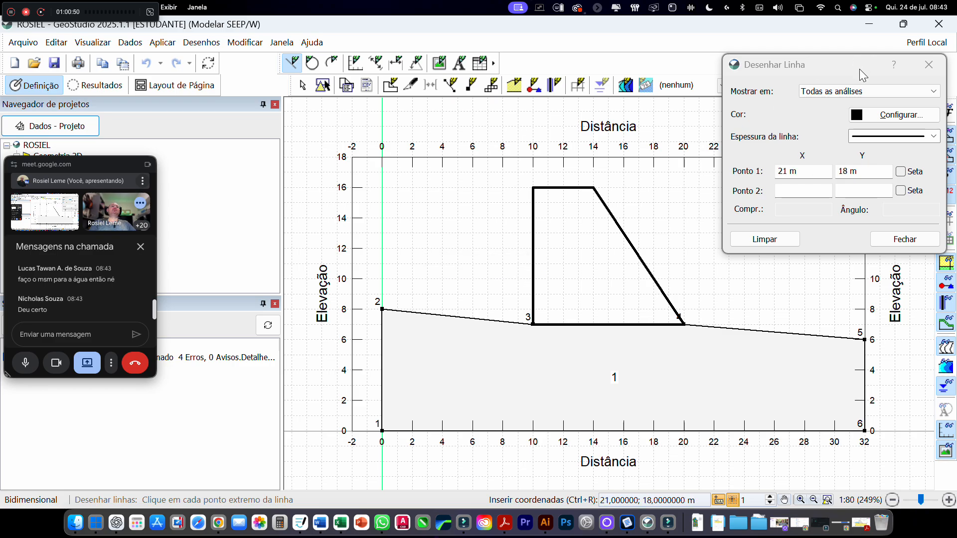
Step: Set the line colour to blue and draw a horizontal water level line from (0, 12) to (10, 12)
{"action": "left_click", "coordinate": [862, 121]}
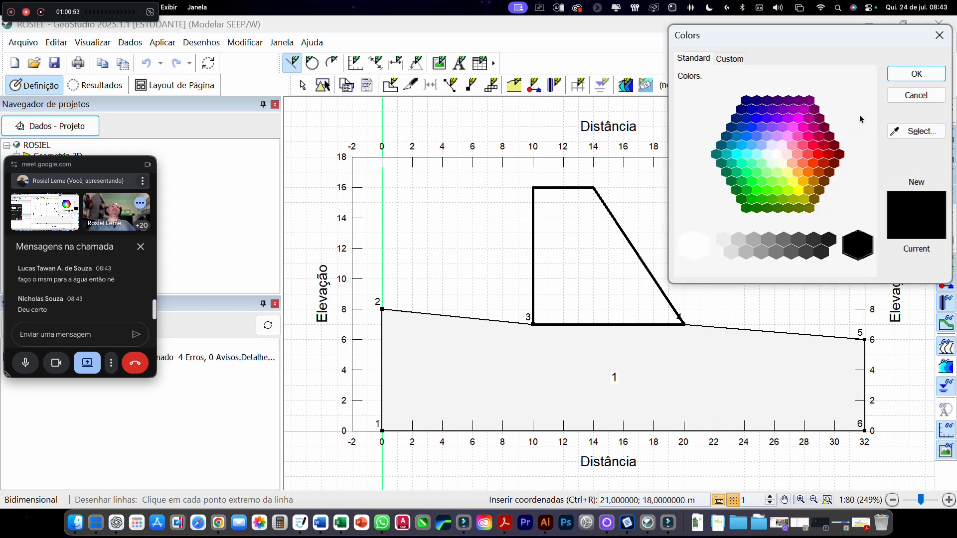
{"action": "left_click", "coordinate": [756, 120]}
{"action": "left_click", "coordinate": [917, 74]}
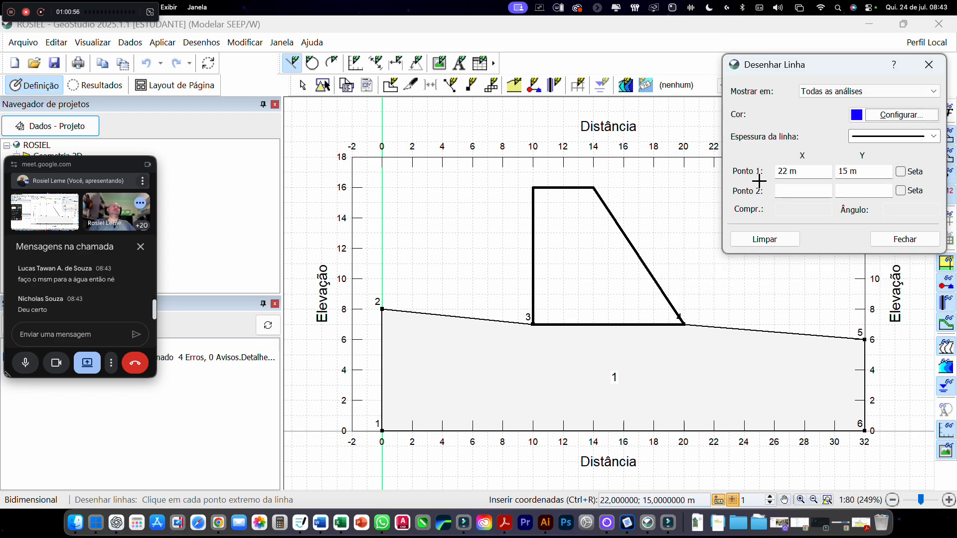
{"action": "left_click", "coordinate": [382, 247]}
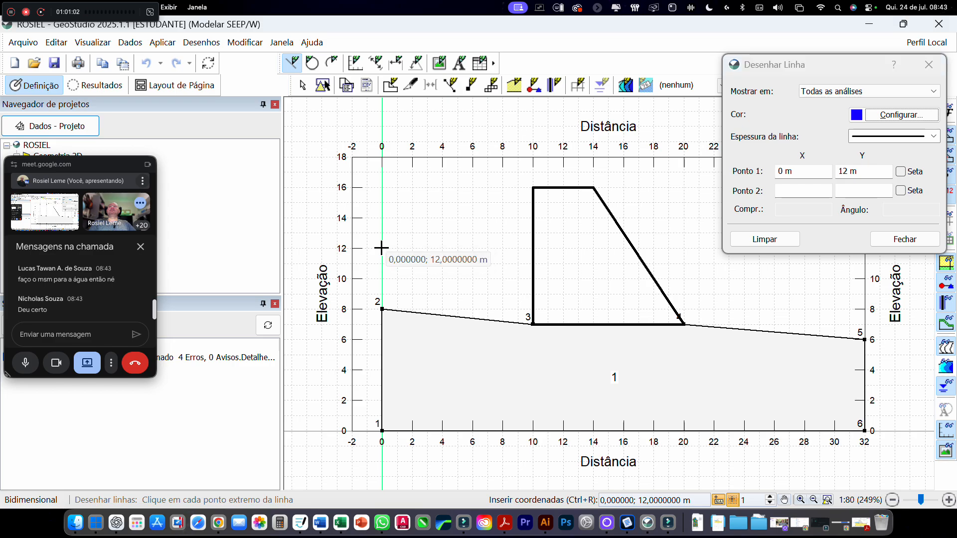
{"action": "left_click", "coordinate": [533, 249]}
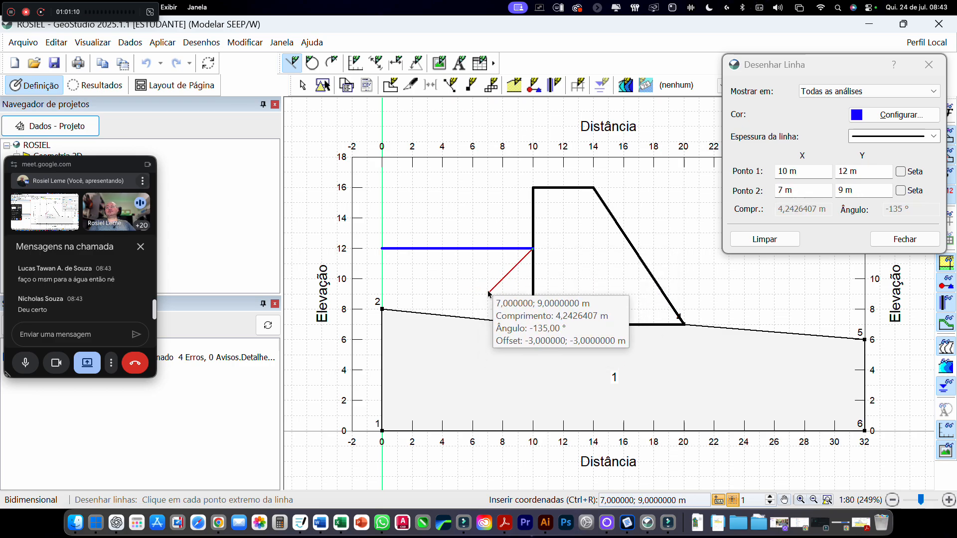
{"action": "key", "text": "Escape"}
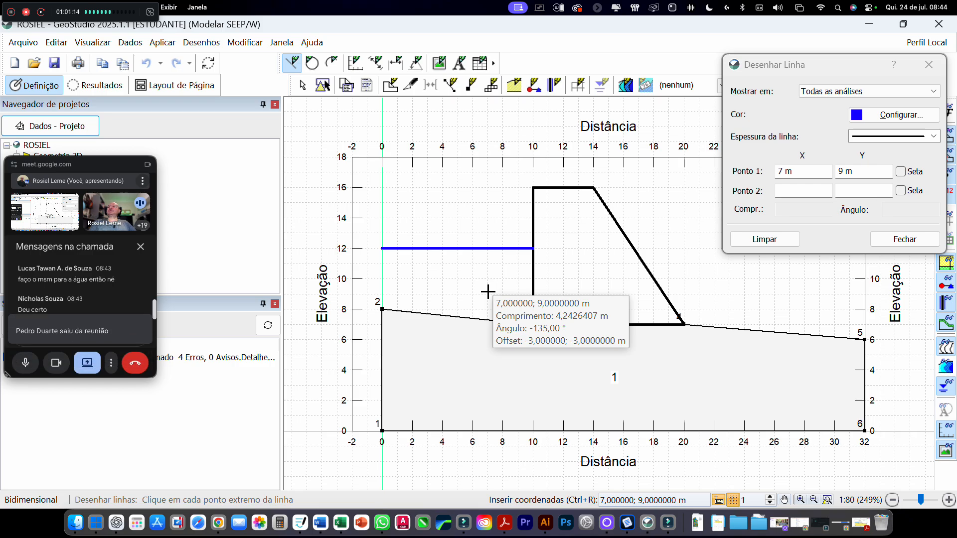
{"action": "left_click", "coordinate": [533, 219]}
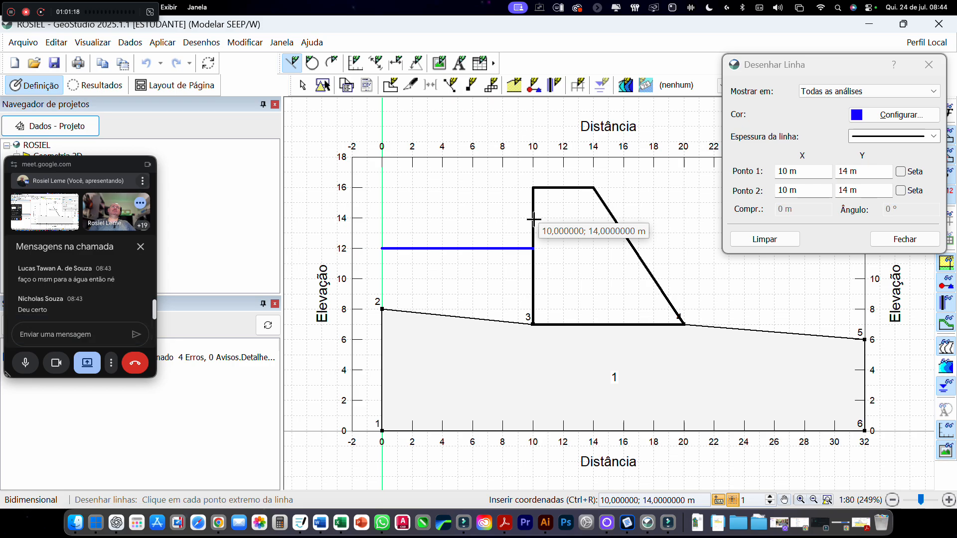
{"action": "key", "text": "Escape"}
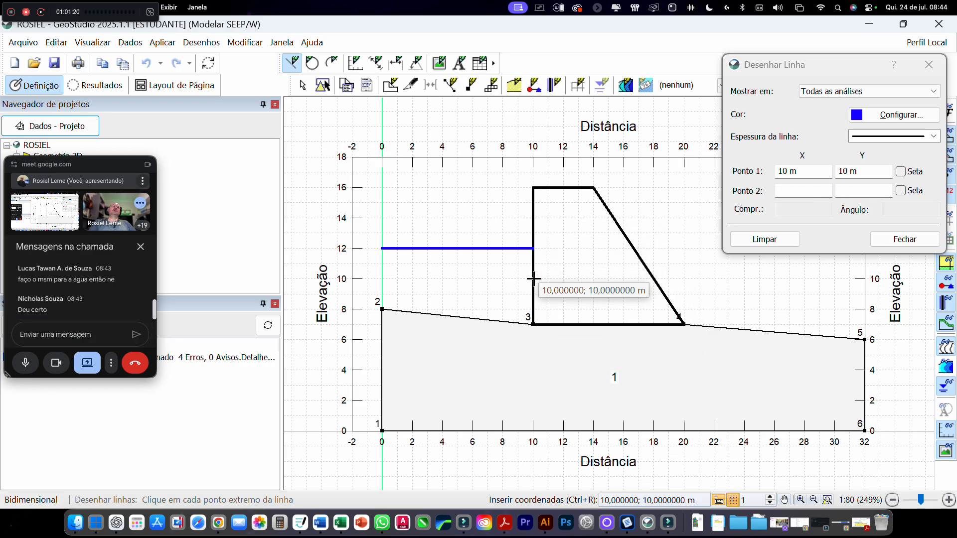
{"action": "key", "text": "Escape"}
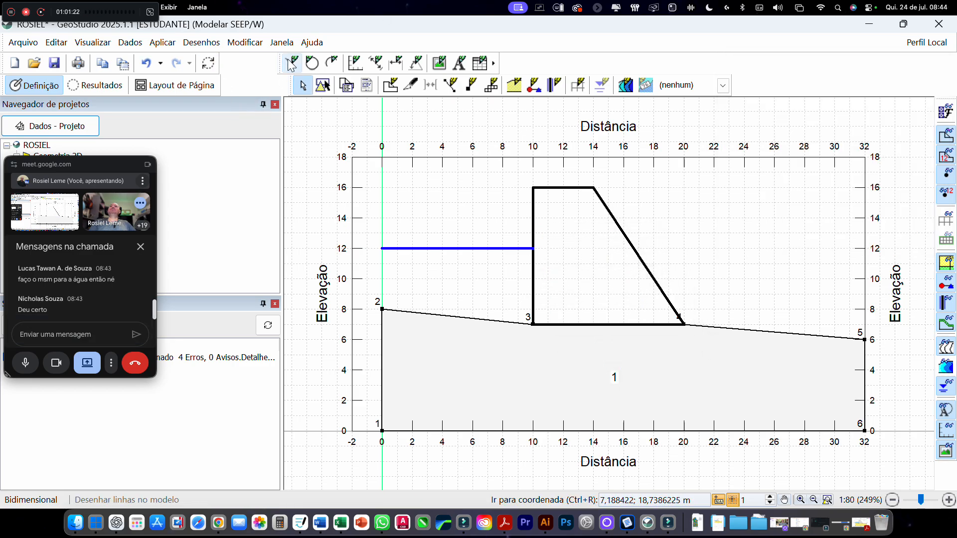
Step: Select the dam's vertical upstream line and the blue water level line to examine their endpoints, length and angle
{"action": "left_click", "coordinate": [290, 62]}
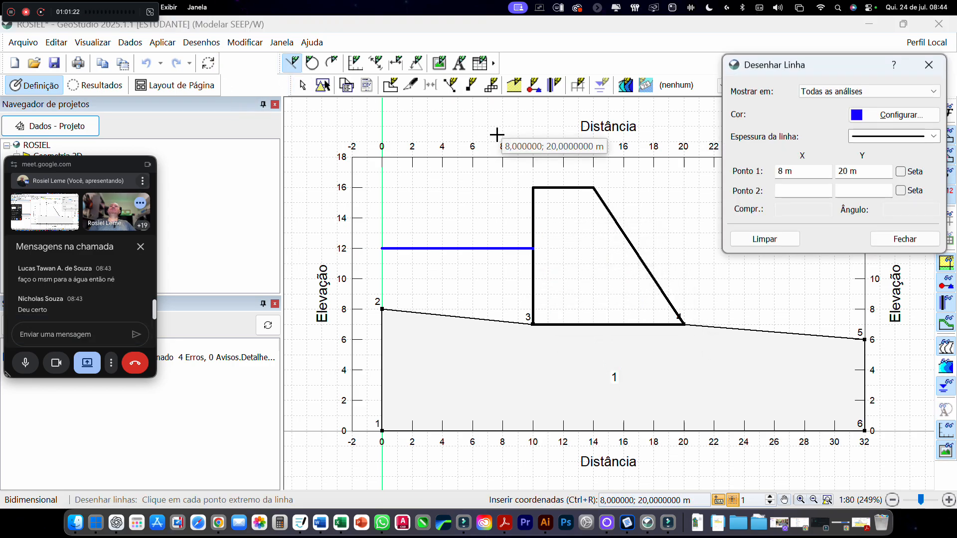
{"action": "left_click", "coordinate": [534, 216]}
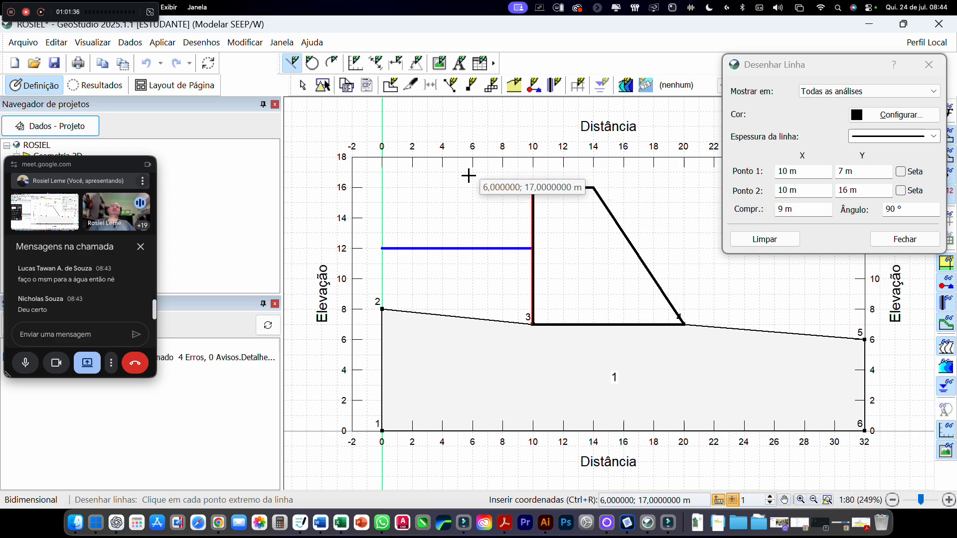
{"action": "left_click", "coordinate": [929, 64]}
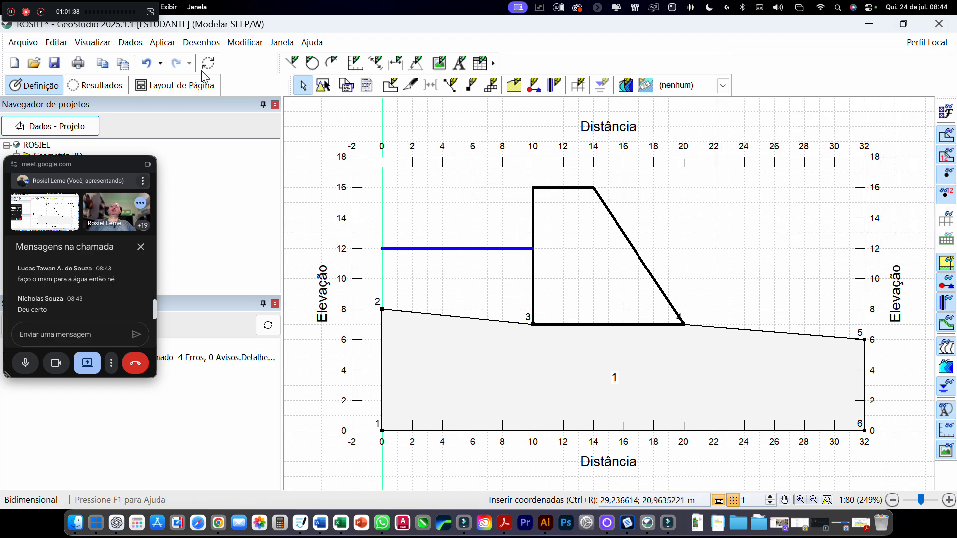
{"action": "left_click", "coordinate": [209, 48]}
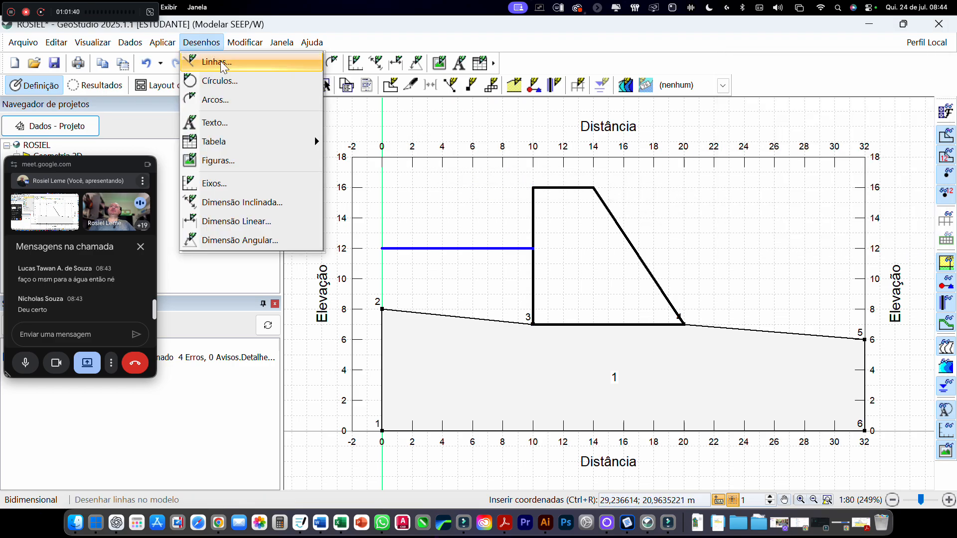
{"action": "left_click", "coordinate": [221, 62]}
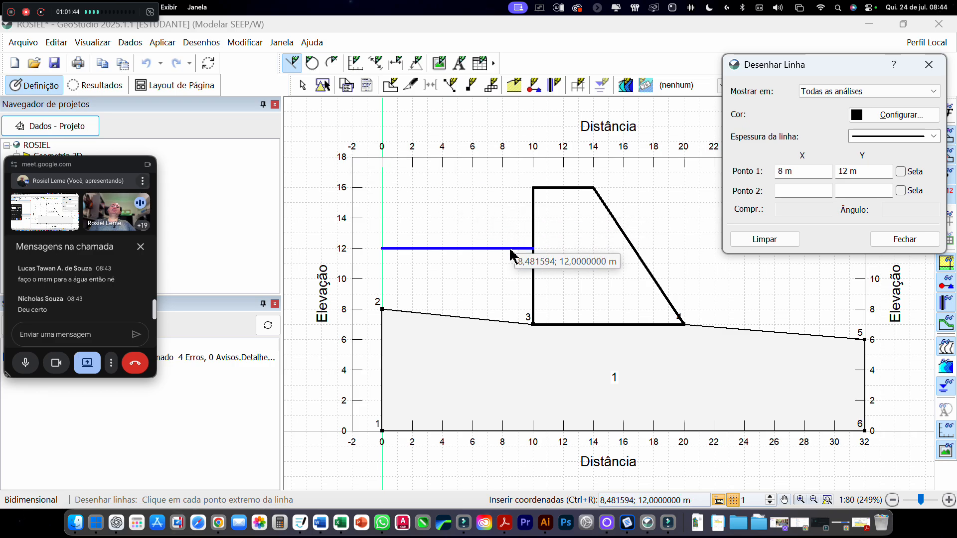
{"action": "left_click", "coordinate": [410, 253]}
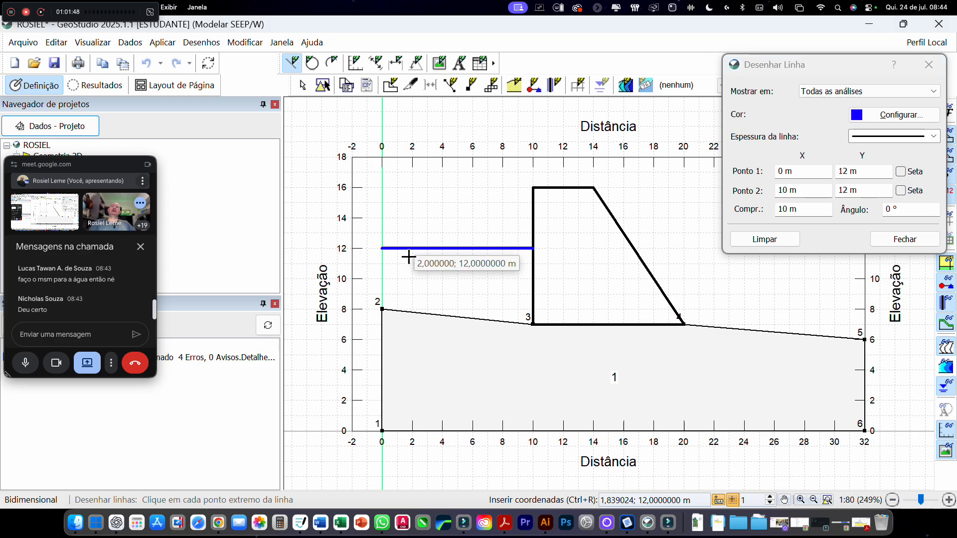
Step: Give the selected water level line a medium thickness and a light blue colour, and leave the line command
{"action": "left_click", "coordinate": [916, 142]}
{"action": "left_click", "coordinate": [888, 151]}
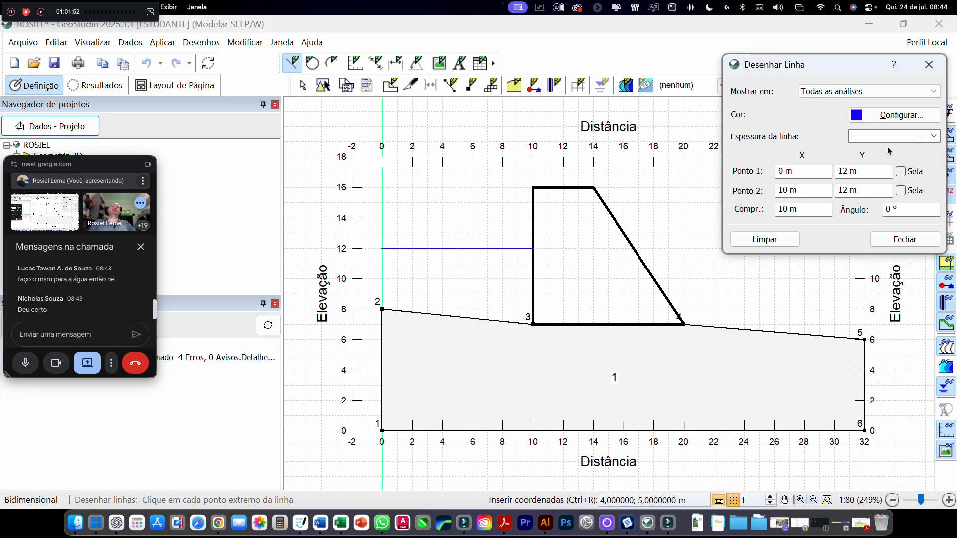
{"action": "left_click", "coordinate": [889, 142]}
{"action": "left_click", "coordinate": [876, 167]}
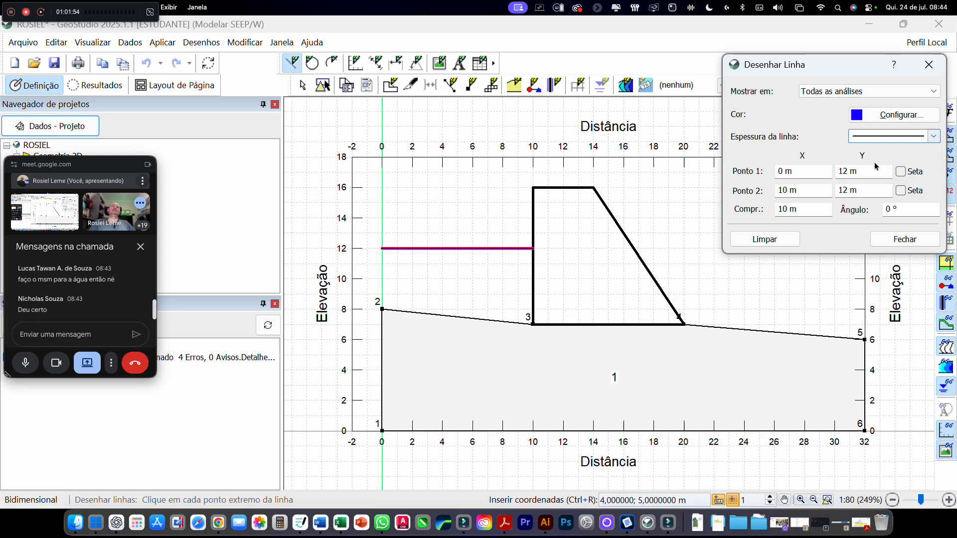
{"action": "left_click", "coordinate": [872, 118]}
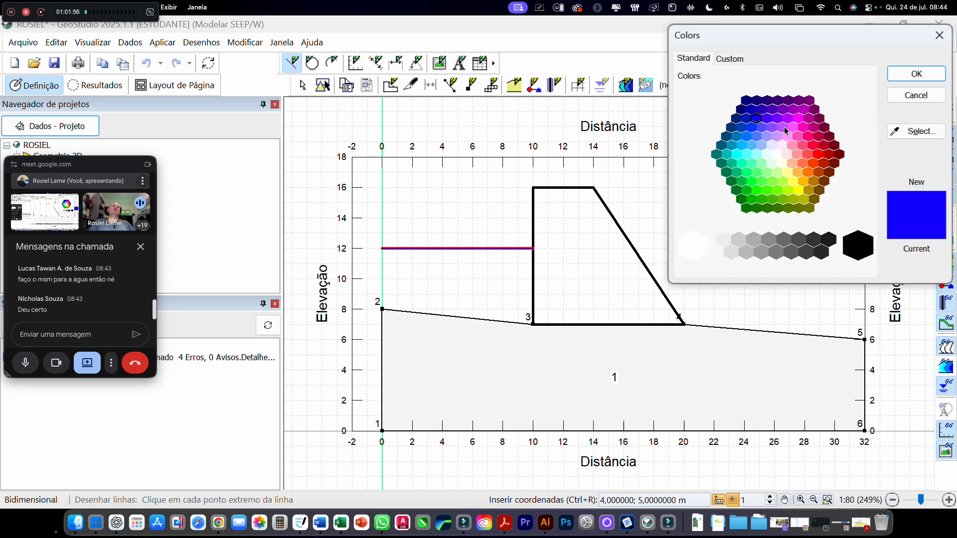
{"action": "left_click", "coordinate": [742, 144]}
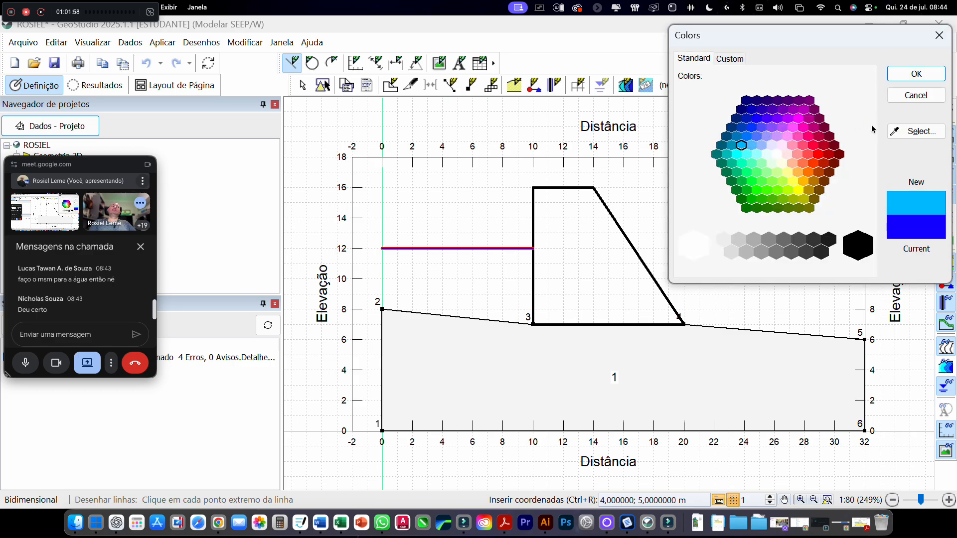
{"action": "left_click", "coordinate": [905, 76]}
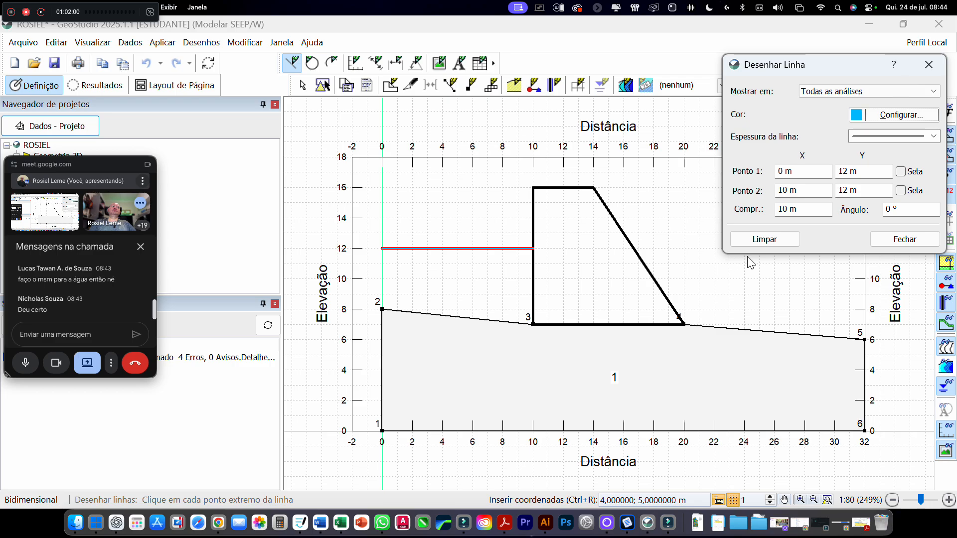
{"action": "key", "text": "Escape"}
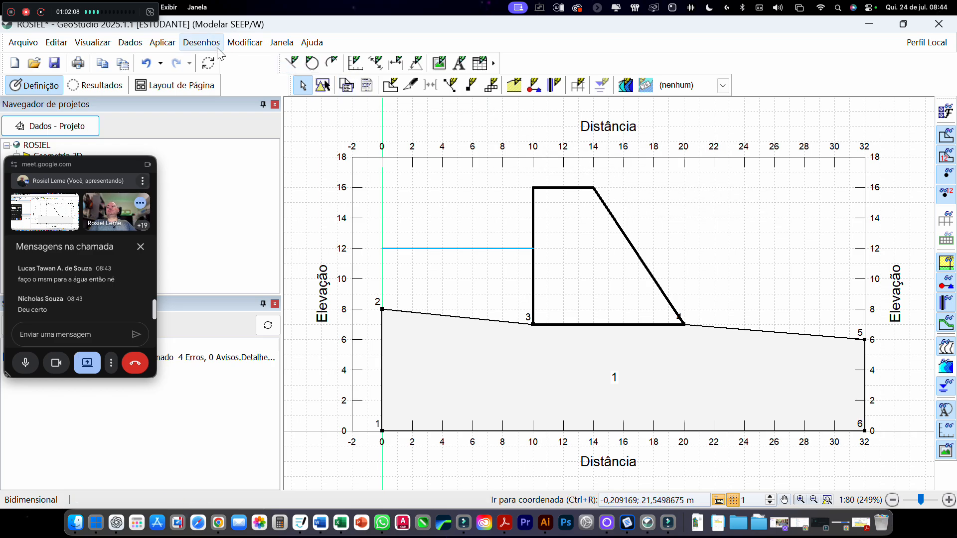
Step: Reselect the water level line with the line drawing command, try a length of 12 m and restore it to 10 m
{"action": "left_click", "coordinate": [189, 49]}
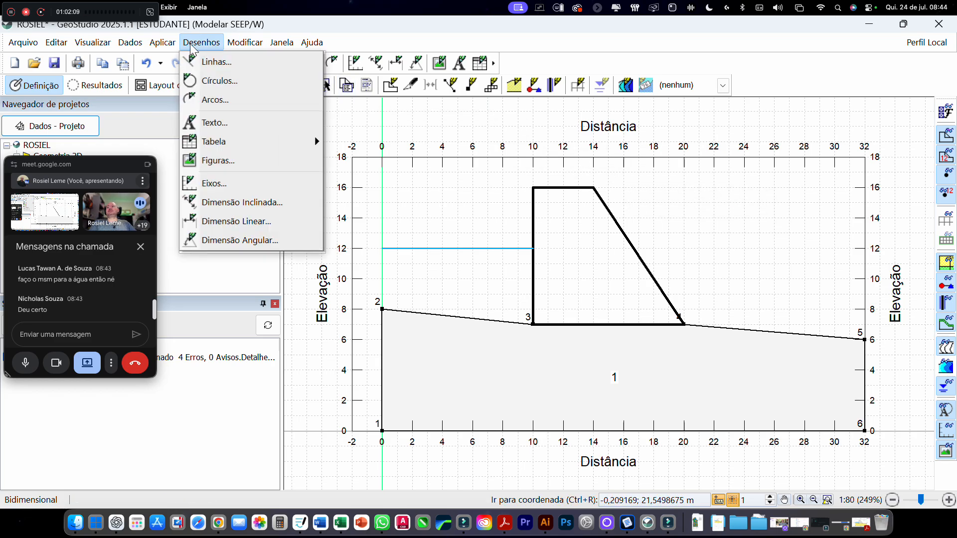
{"action": "left_click", "coordinate": [217, 62]}
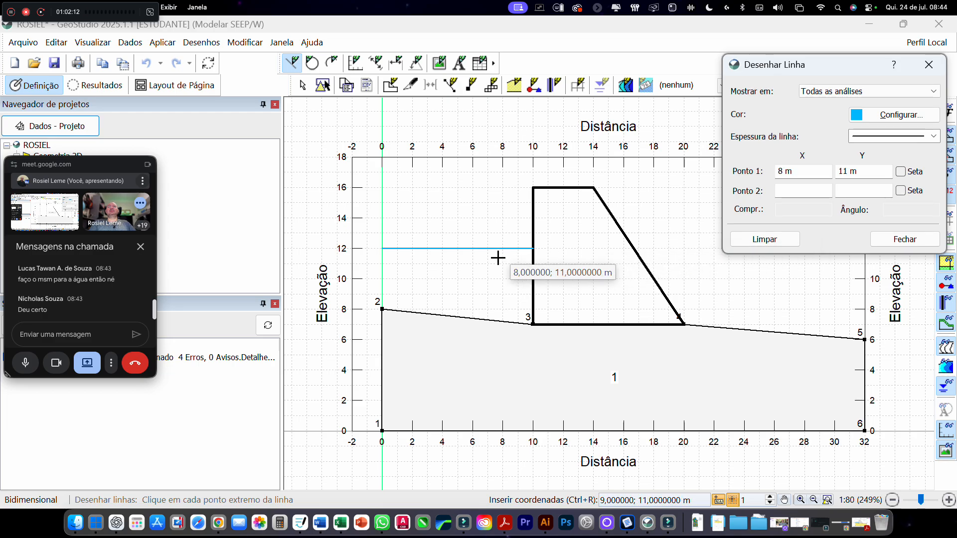
{"action": "left_click", "coordinate": [472, 249]}
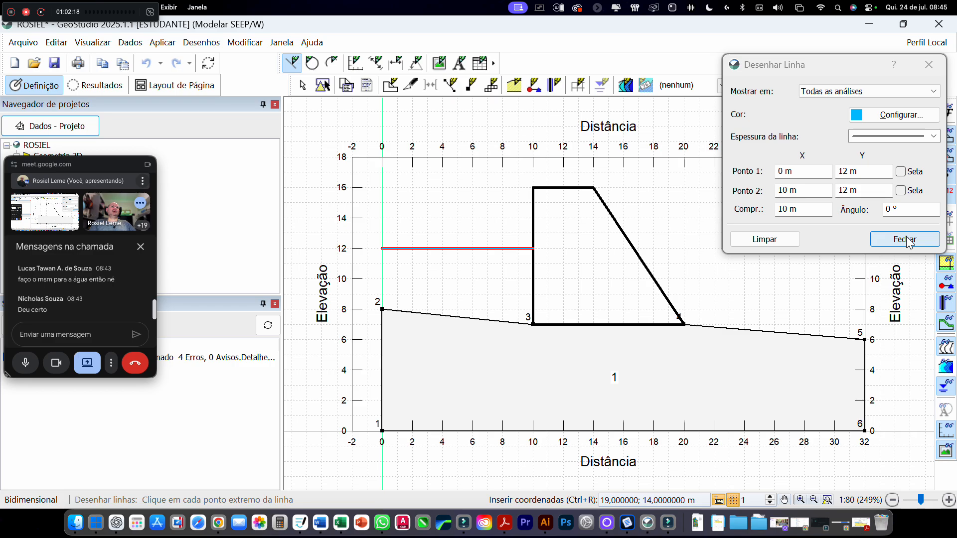
{"action": "left_click", "coordinate": [806, 213]}
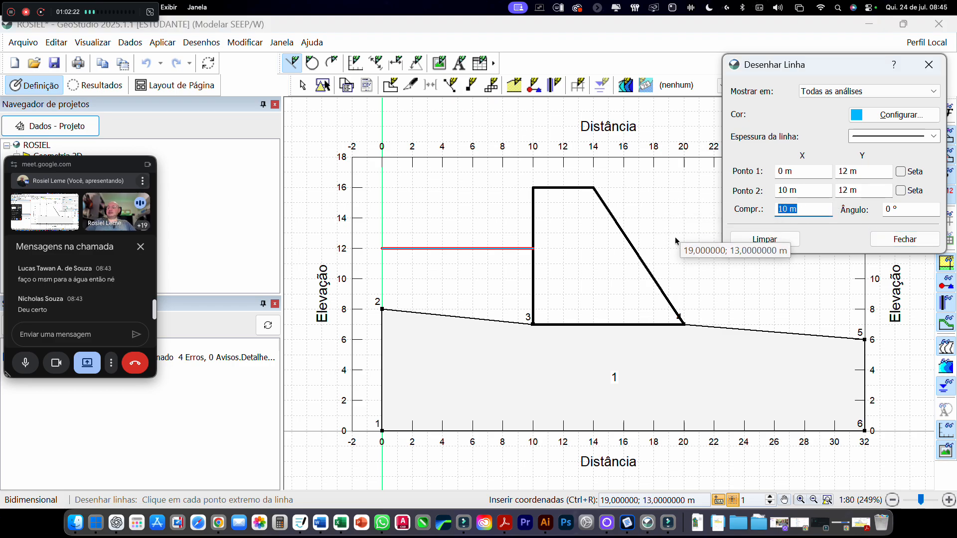
{"action": "type", "text": "1"}
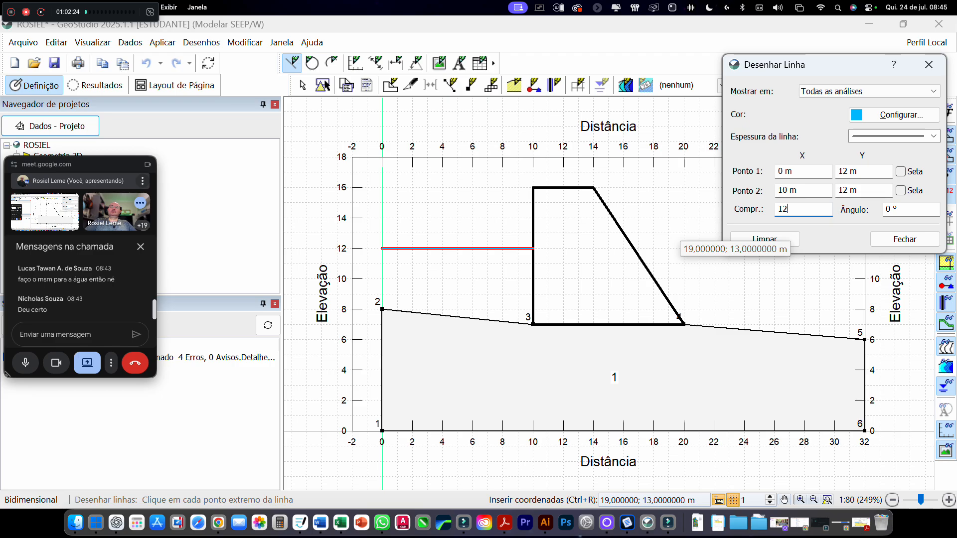
{"action": "type", "text": "2"}
{"action": "key", "text": "Return"}
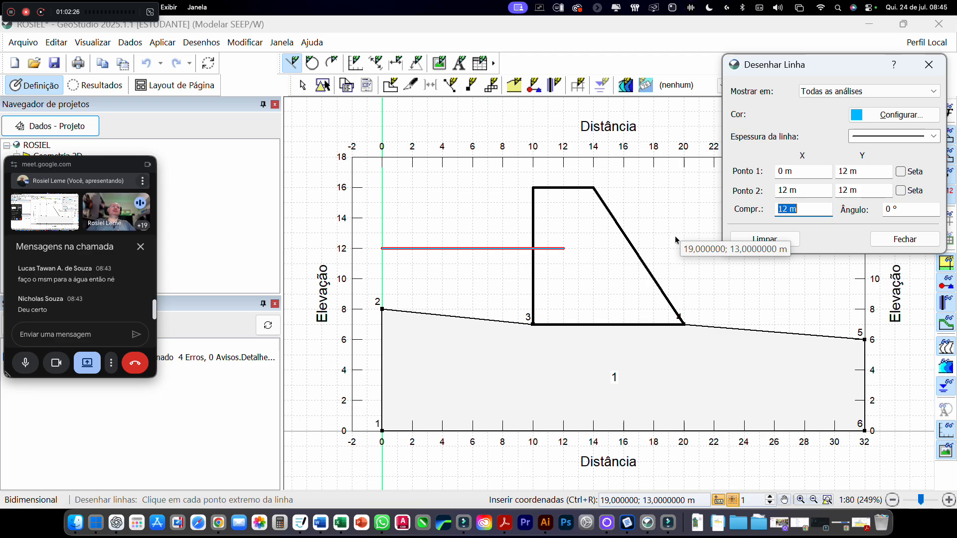
{"action": "type", "text": "10"}
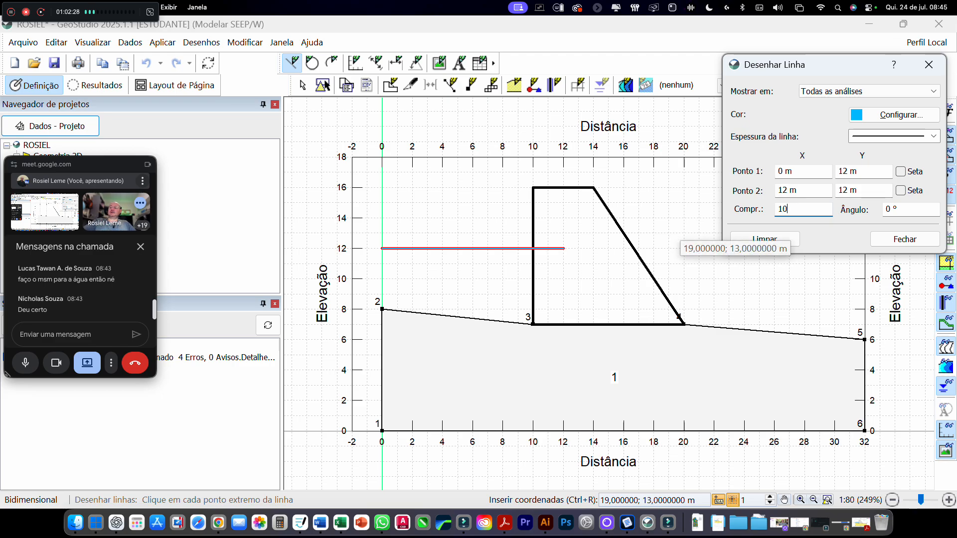
{"action": "key", "text": "Return"}
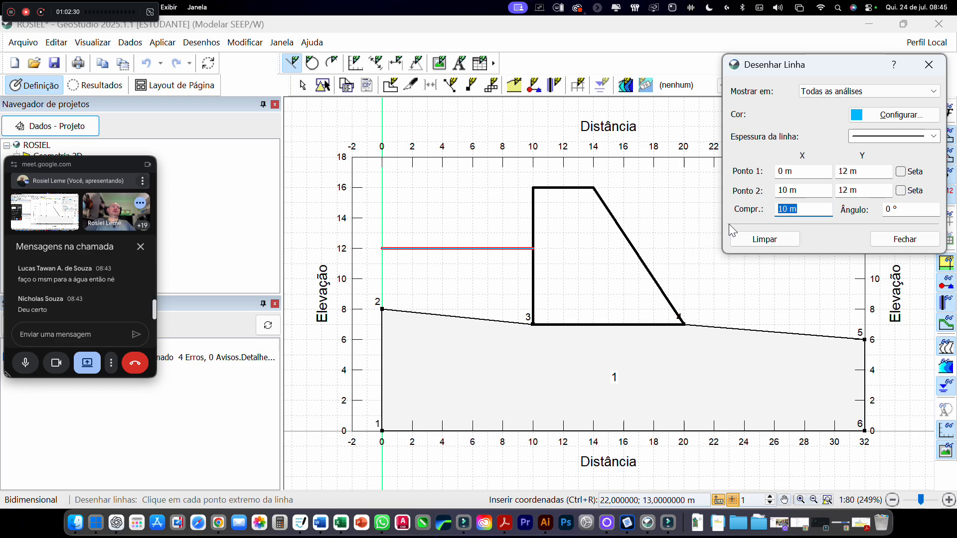
Step: Try an X coordinate of -2 m for the water level line's first point and restore it to 0 m
{"action": "left_click", "coordinate": [806, 167]}
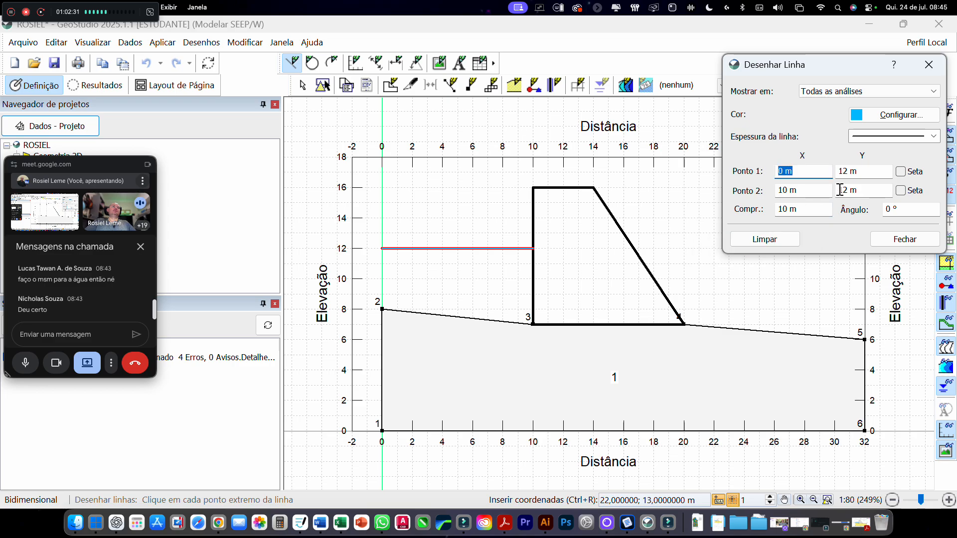
{"action": "left_click", "coordinate": [809, 188]}
{"action": "left_click", "coordinate": [875, 189]}
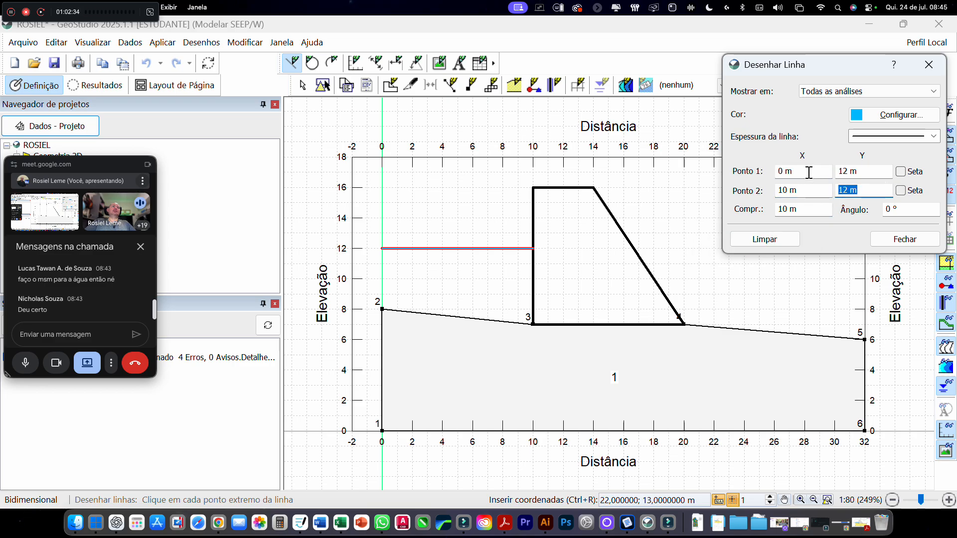
{"action": "left_click", "coordinate": [806, 172]}
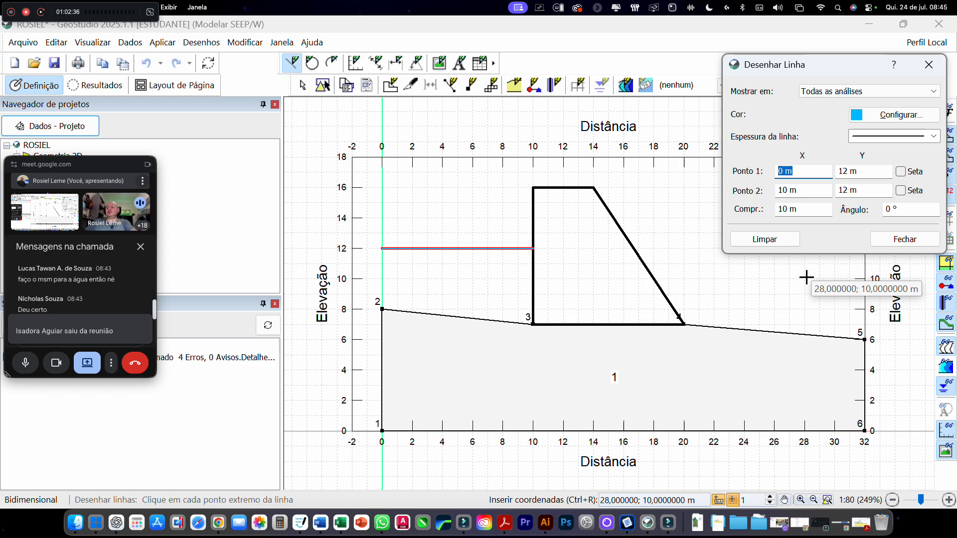
{"action": "type", "text": "-2"}
{"action": "key", "text": "Return"}
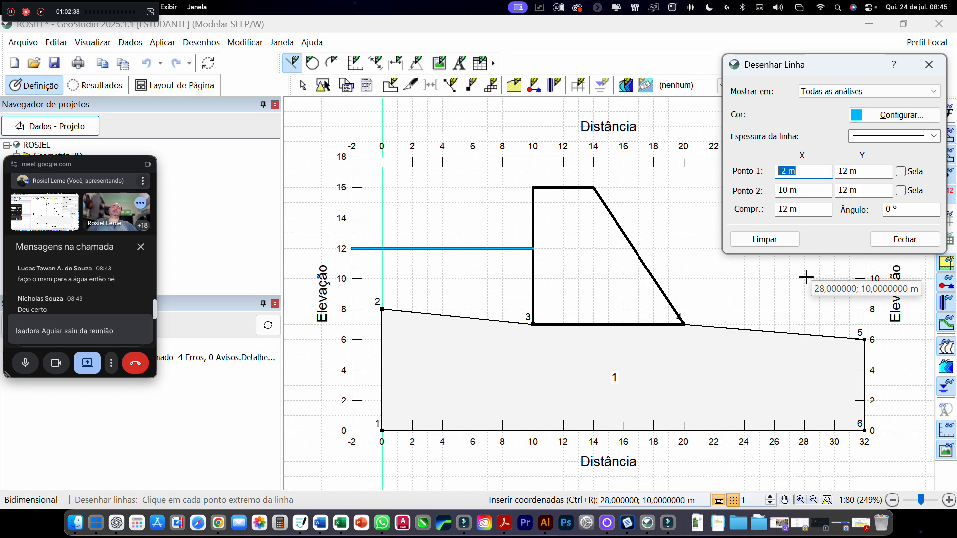
{"action": "type", "text": "0"}
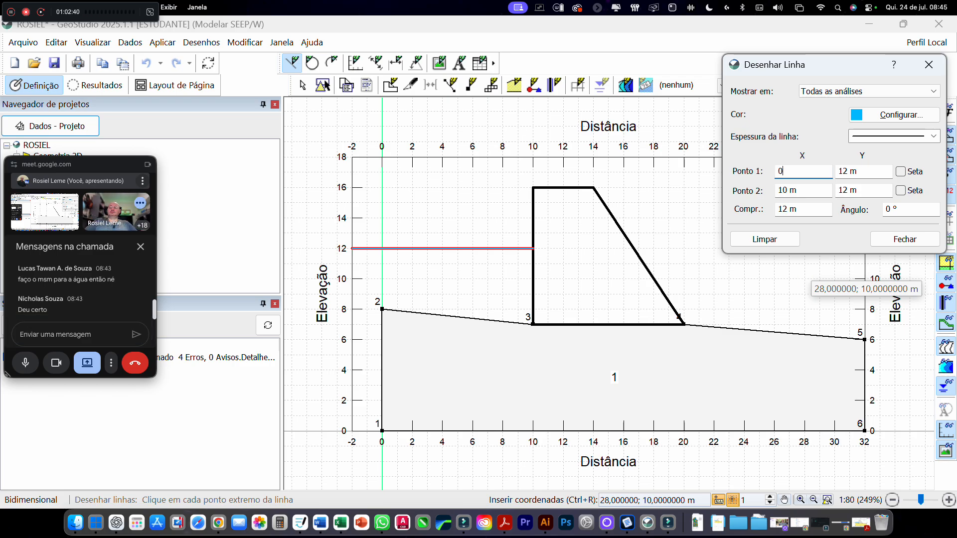
{"action": "key", "text": "Return"}
Step: Try a 45° angle for the water level line, restore it to 0° and close the line settings
{"action": "left_click", "coordinate": [903, 209]}
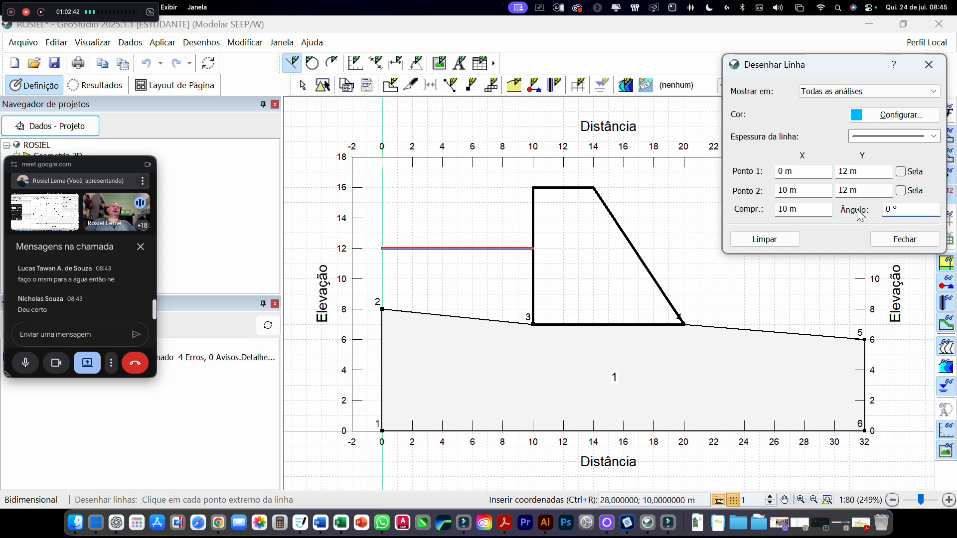
{"action": "left_click_drag", "start_coordinate": [919, 209], "coordinate": [867, 204]}
{"action": "type", "text": "45"}
{"action": "key", "text": "Return"}
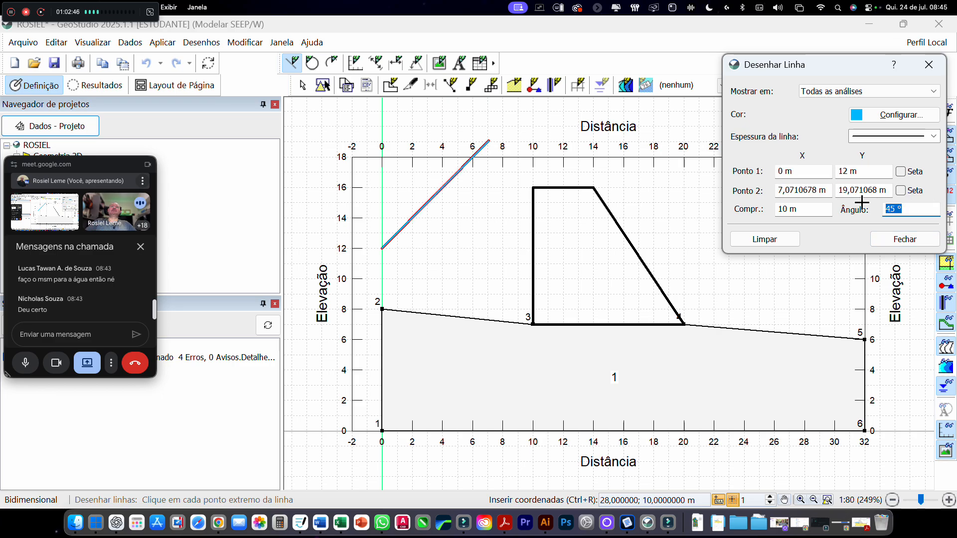
{"action": "type", "text": "0"}
{"action": "key", "text": "Return"}
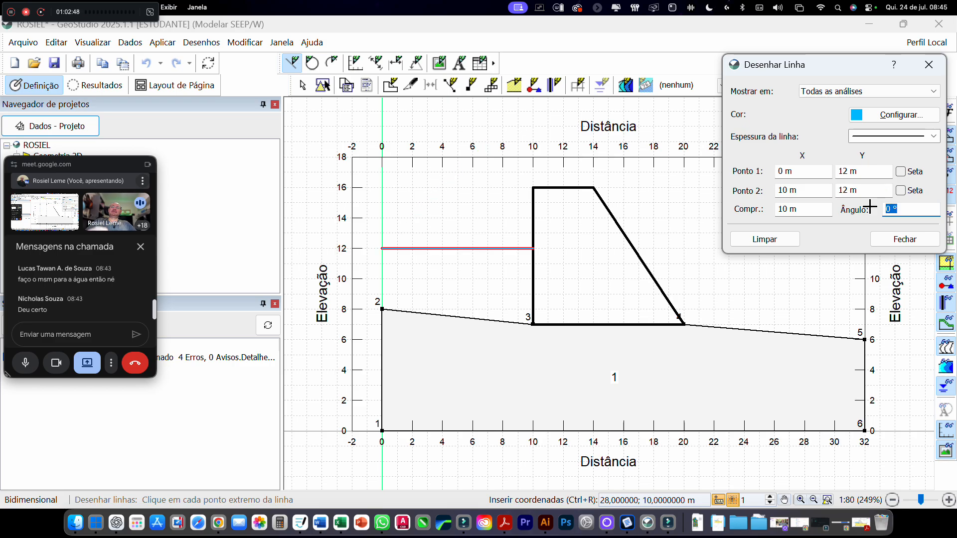
{"action": "left_click", "coordinate": [884, 243]}
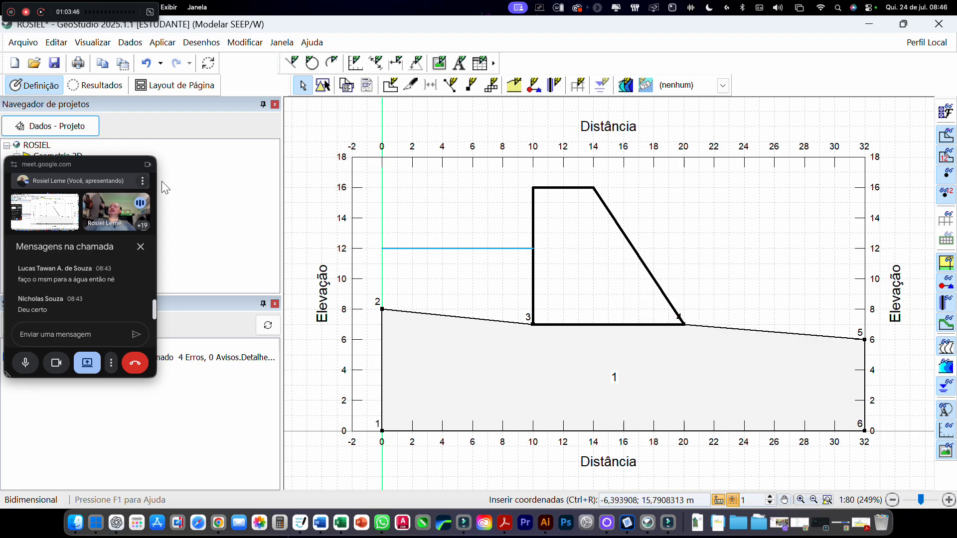
Step: Start assigning materials to regions, with the meeting window and the material assignment dialog moved clear of the model
{"action": "left_click", "coordinate": [161, 45]}
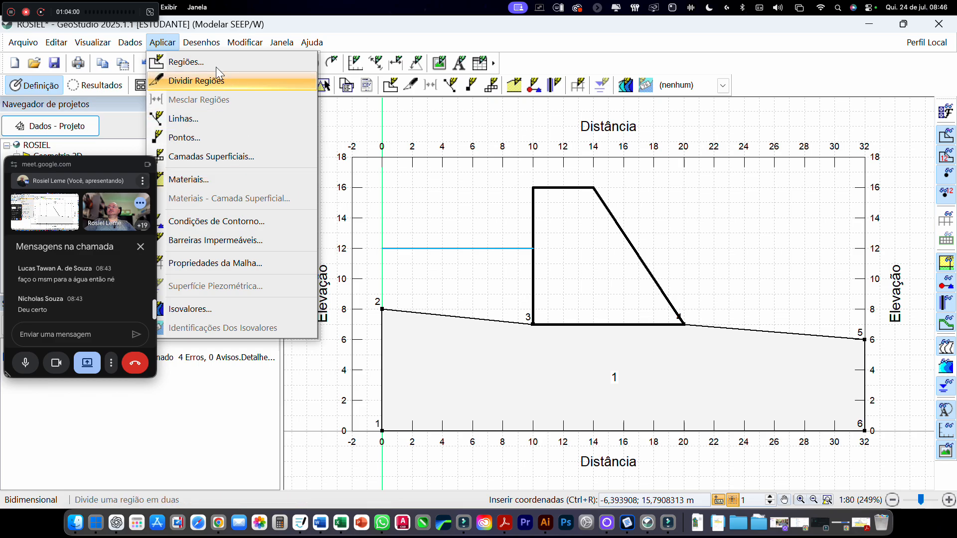
{"action": "left_click", "coordinate": [158, 41]}
{"action": "left_click_drag", "start_coordinate": [104, 168], "coordinate": [108, 318]}
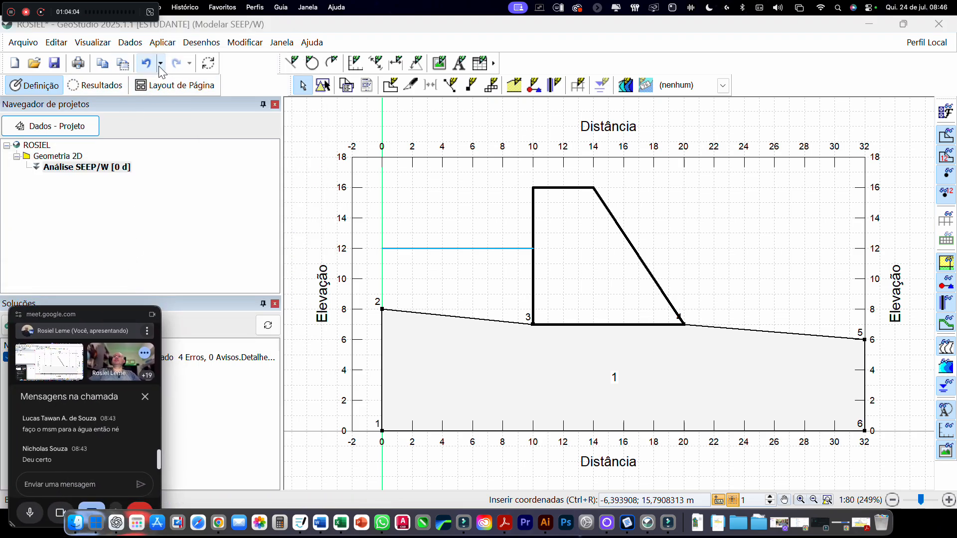
{"action": "left_click", "coordinate": [166, 48]}
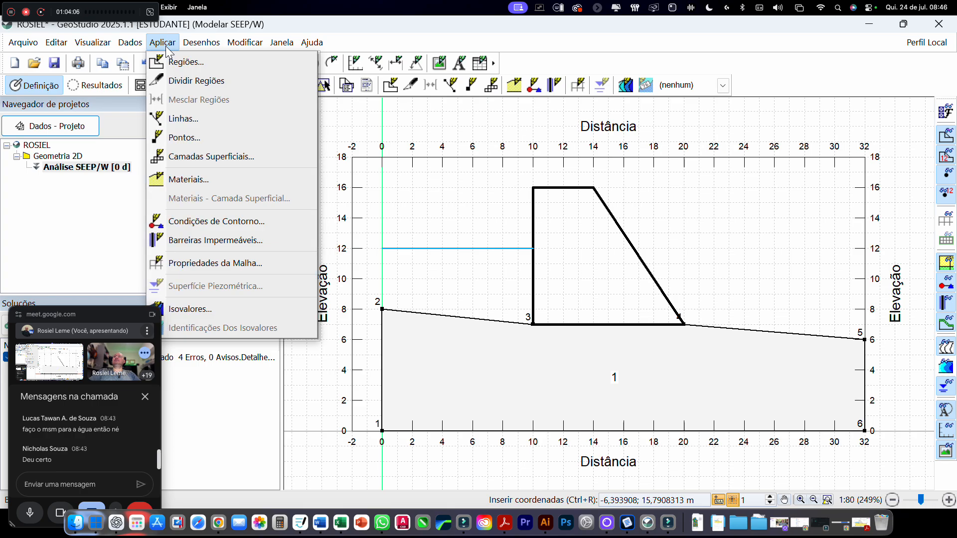
{"action": "left_click", "coordinate": [232, 180]}
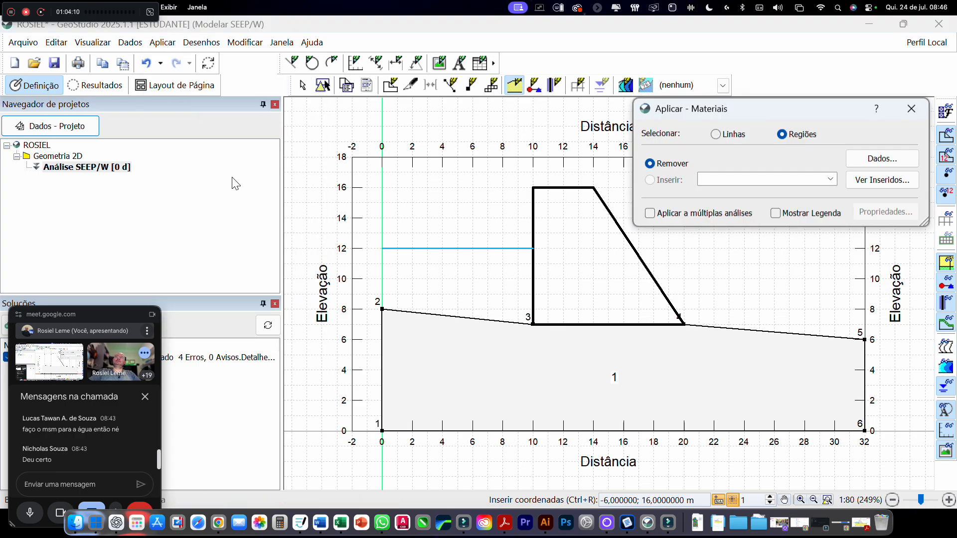
{"action": "left_click_drag", "start_coordinate": [741, 109], "coordinate": [727, 191]}
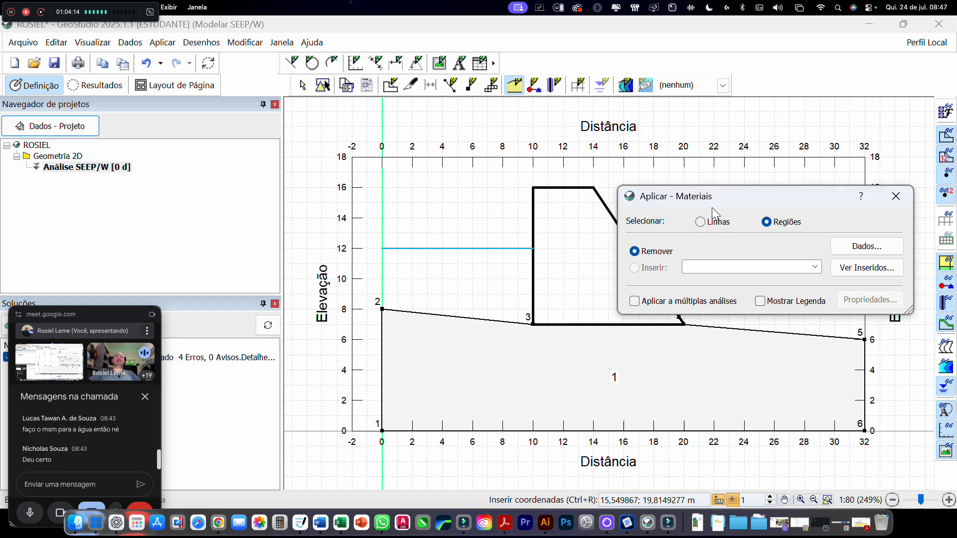
{"action": "left_click_drag", "start_coordinate": [801, 197], "coordinate": [801, 103]}
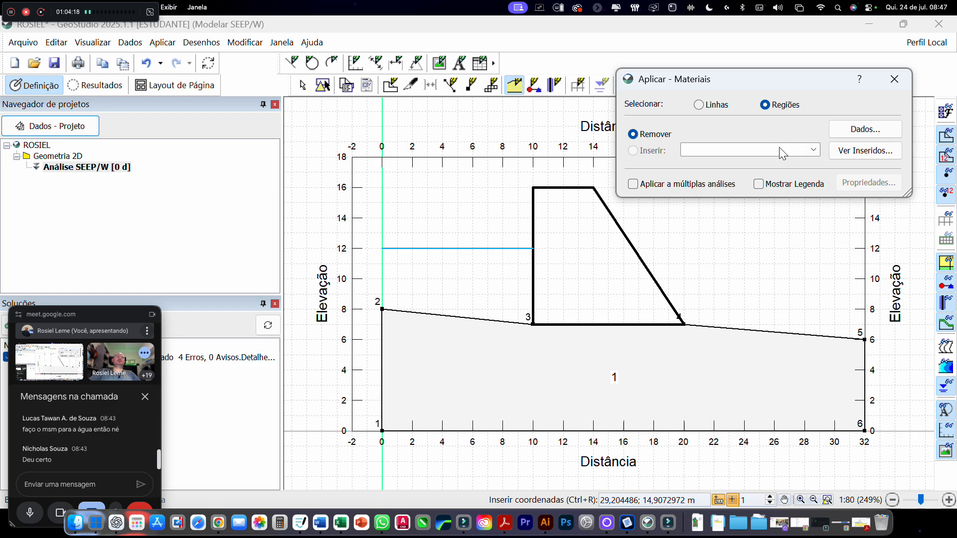
{"action": "left_click", "coordinate": [780, 150]}
{"action": "left_click", "coordinate": [781, 150]}
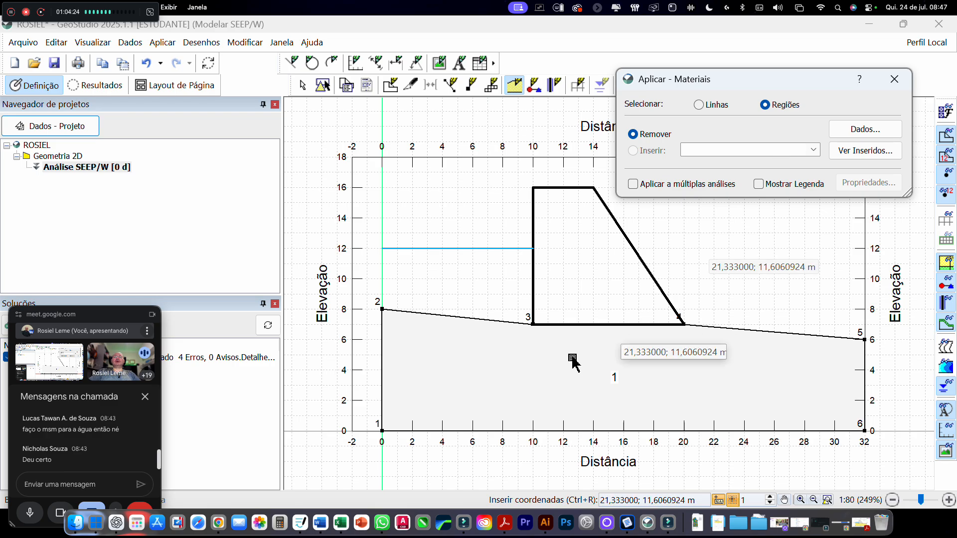
Step: Switch to the assignment PDF in Adobe Acrobat, look up the soil's permeability k, and return to GeoStudio
{"action": "left_click", "coordinate": [505, 523]}
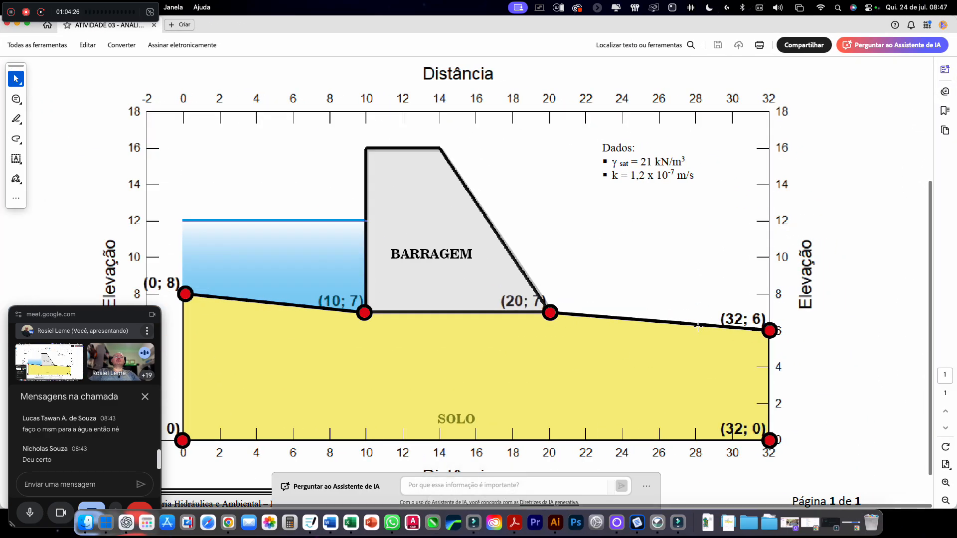
{"action": "mouse_move", "coordinate": [631, 175]}
{"action": "left_mouse_down"}
{"action": "mouse_move", "coordinate": [712, 177]}
{"action": "mouse_move", "coordinate": [632, 173]}
{"action": "left_mouse_up"}
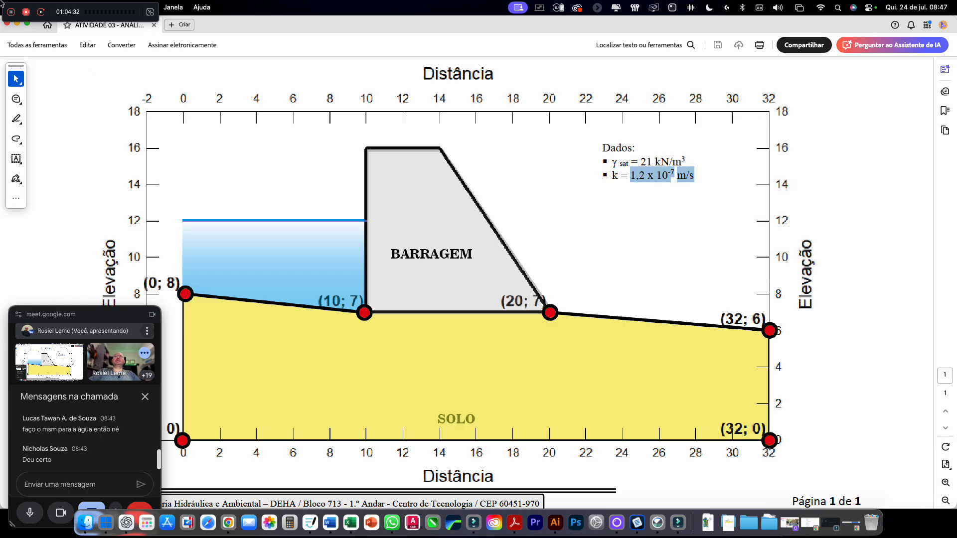
{"action": "left_click", "coordinate": [17, 24]}
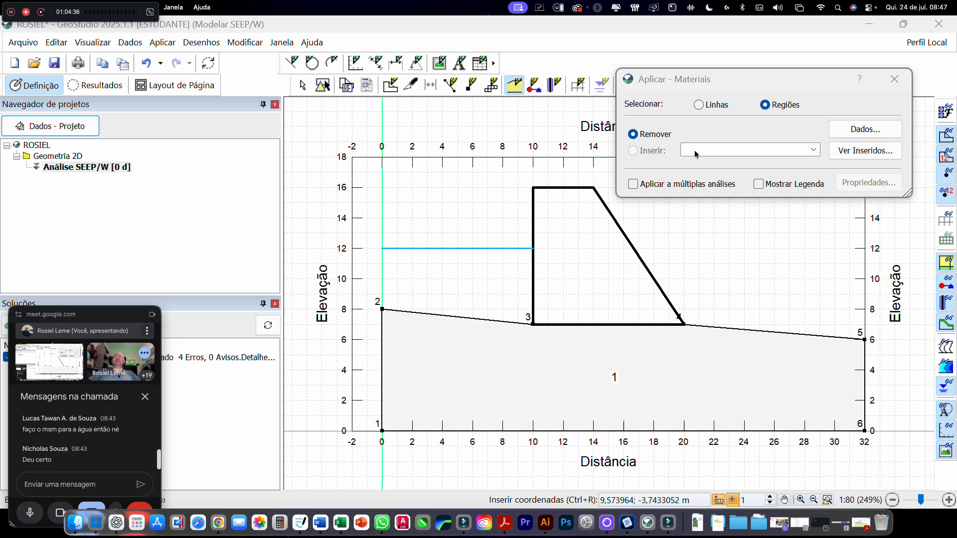
Step: Open the materials data from the assignment dialog, add a new material and set its hydraulic material model to Saturado
{"action": "left_click", "coordinate": [860, 132]}
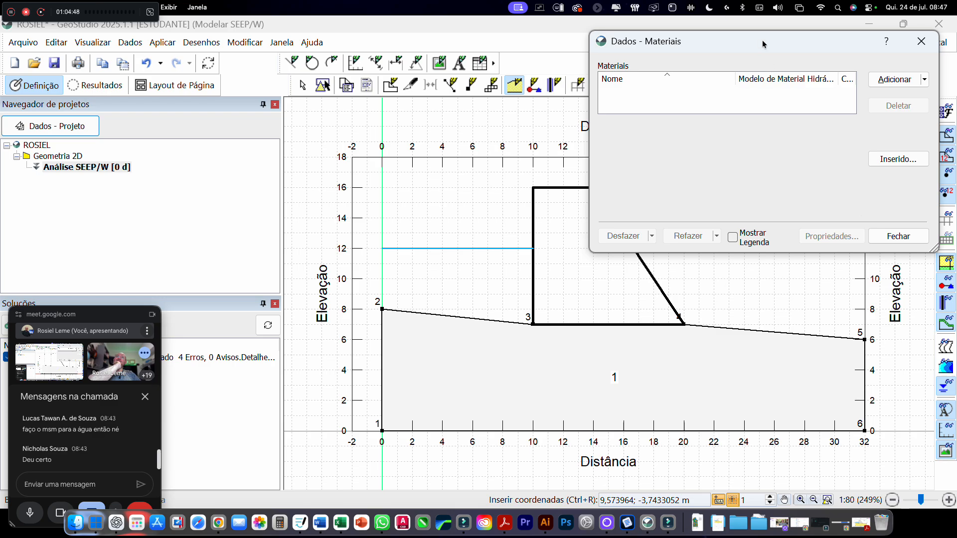
{"action": "left_click_drag", "start_coordinate": [763, 35], "coordinate": [347, 130]}
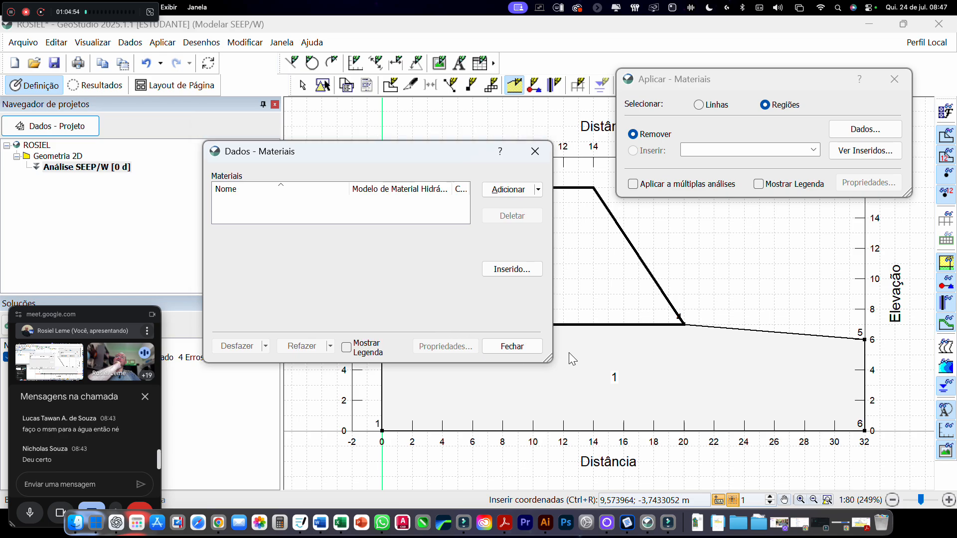
{"action": "left_click_drag", "start_coordinate": [393, 153], "coordinate": [393, 111]}
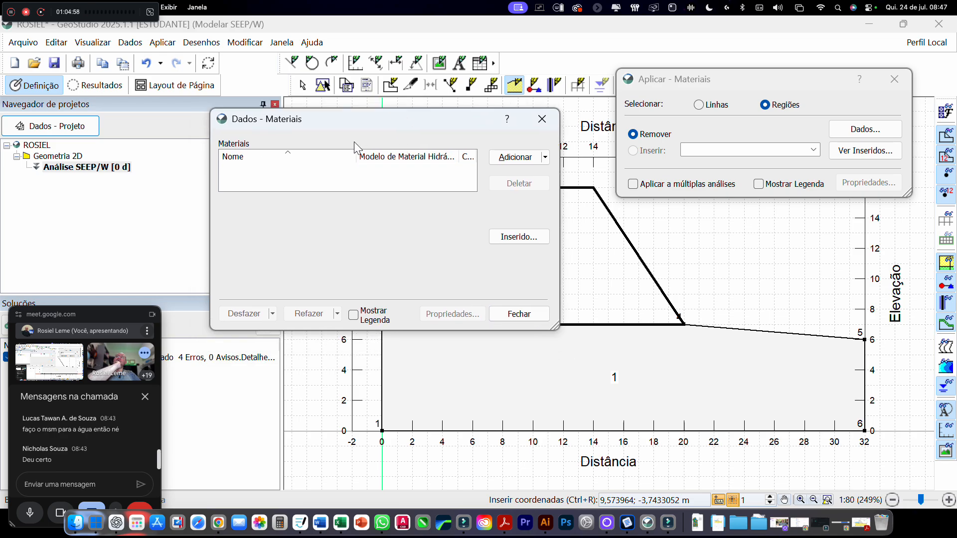
{"action": "left_click", "coordinate": [507, 161]}
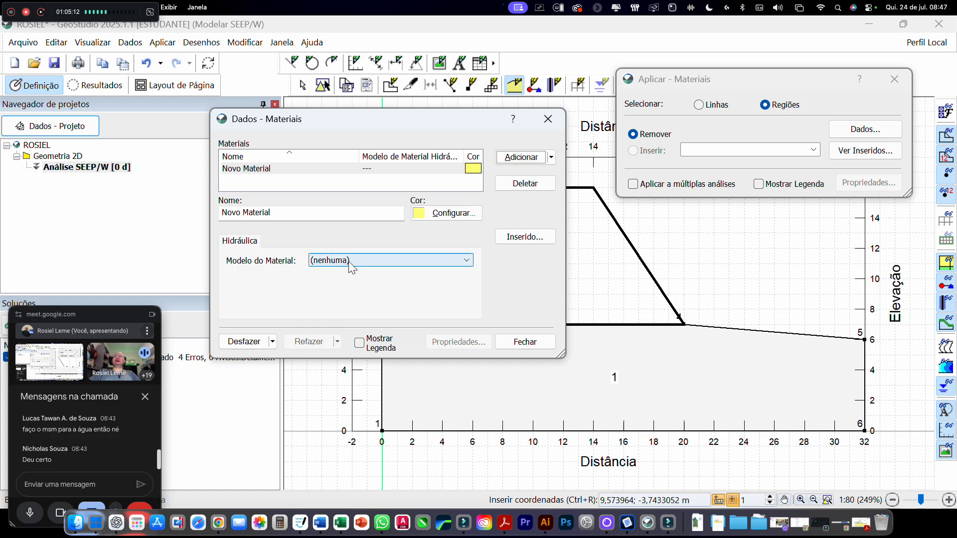
{"action": "left_click", "coordinate": [330, 261]}
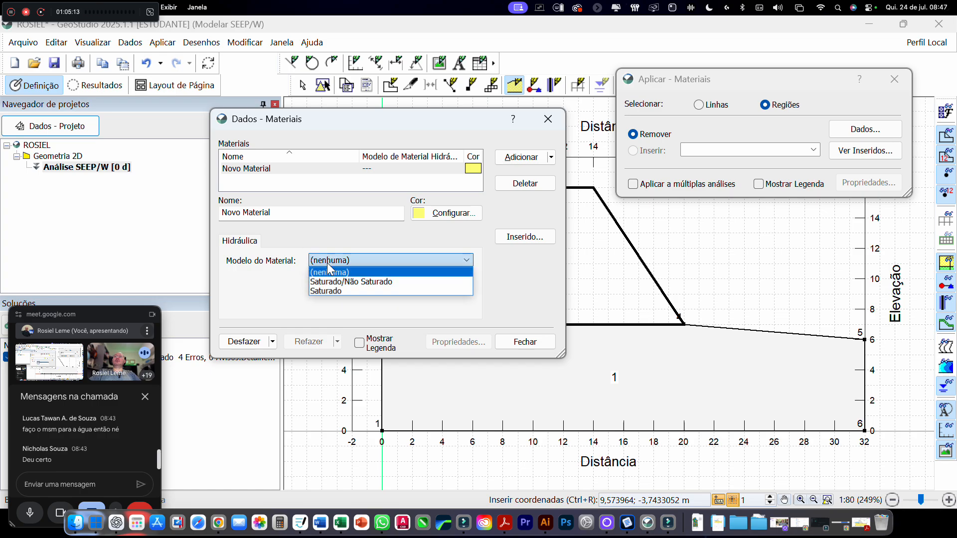
{"action": "left_click", "coordinate": [339, 291]}
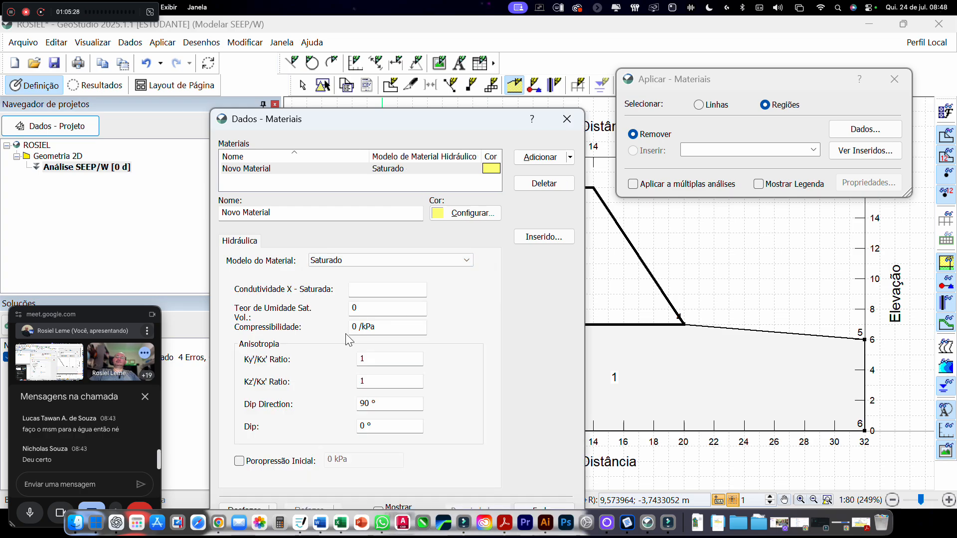
{"action": "left_click_drag", "start_coordinate": [363, 118], "coordinate": [353, 53]}
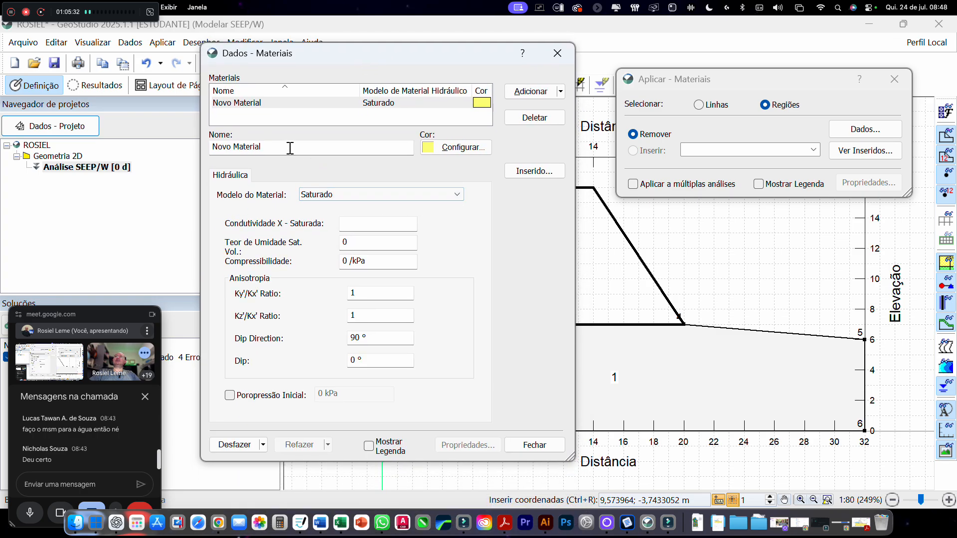
Step: Set the new material's saturated X conductivity to 1,2e-07 m/seg, checking k in the assignment PDF in Adobe Acrobat
{"action": "left_click", "coordinate": [455, 147]}
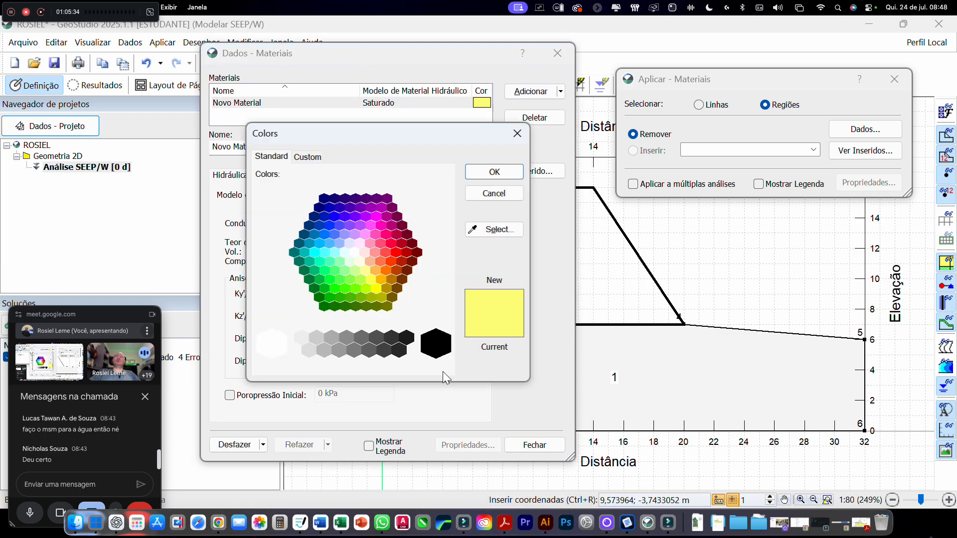
{"action": "left_click", "coordinate": [518, 133]}
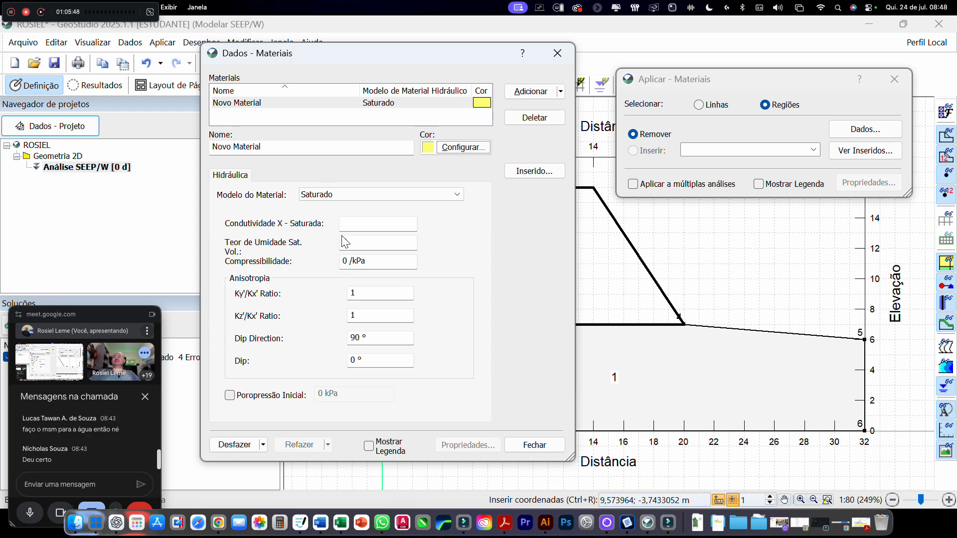
{"action": "left_click", "coordinate": [352, 223]}
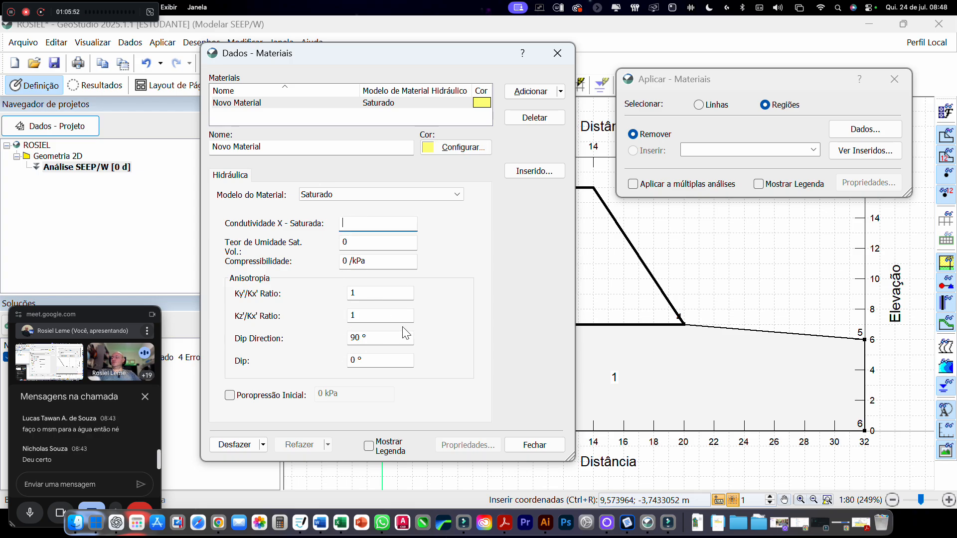
{"action": "type", "text": "1,2"}
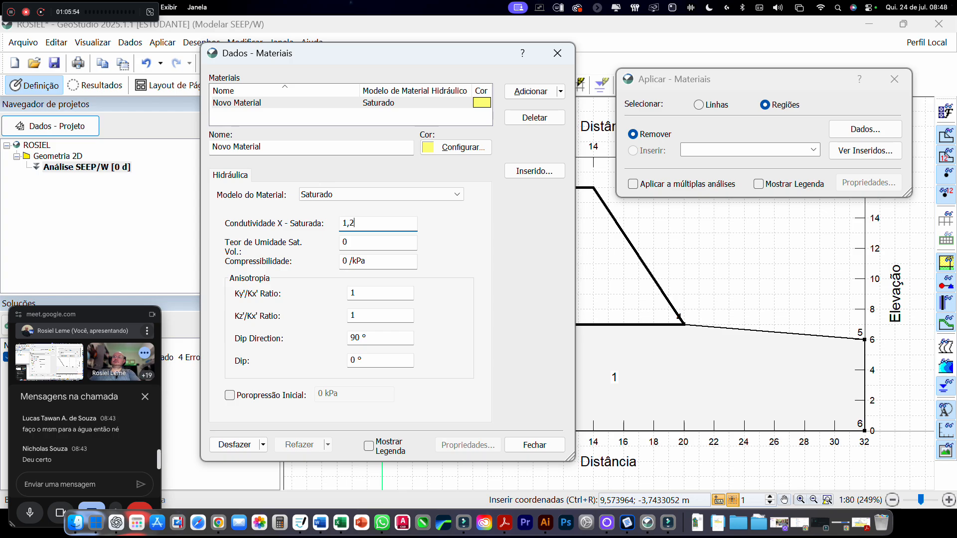
{"action": "type", "text": "E-7"}
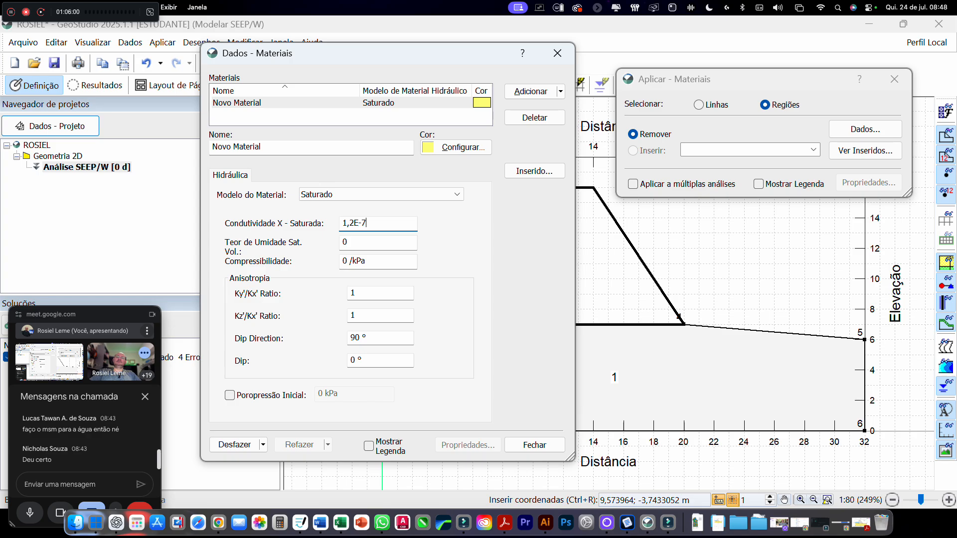
{"action": "left_click", "coordinate": [503, 526]}
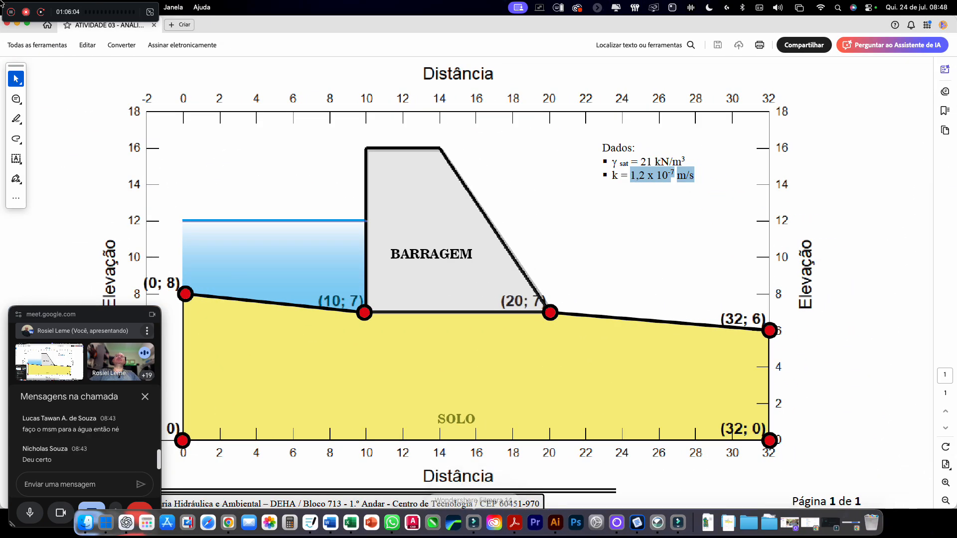
{"action": "left_click", "coordinate": [17, 24]}
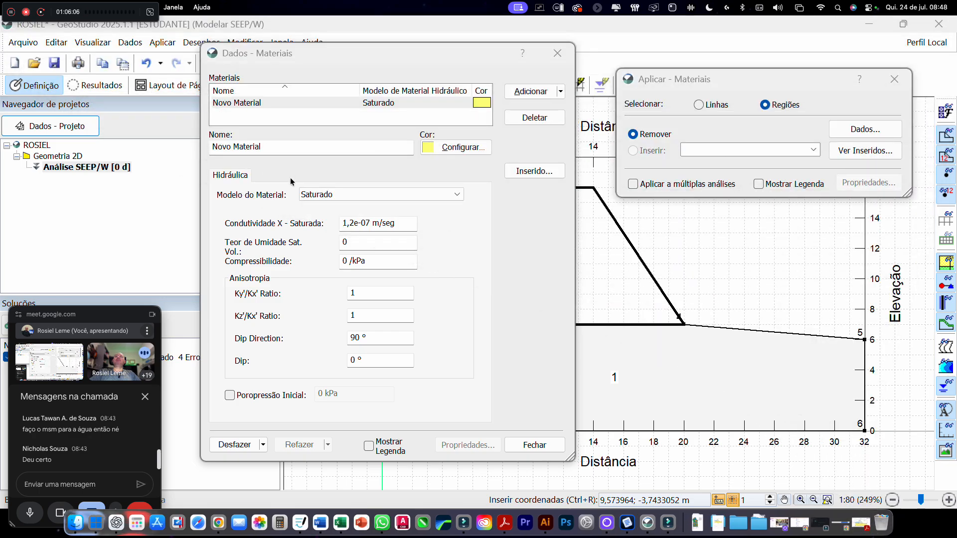
{"action": "left_click_drag", "start_coordinate": [407, 226], "coordinate": [331, 223]}
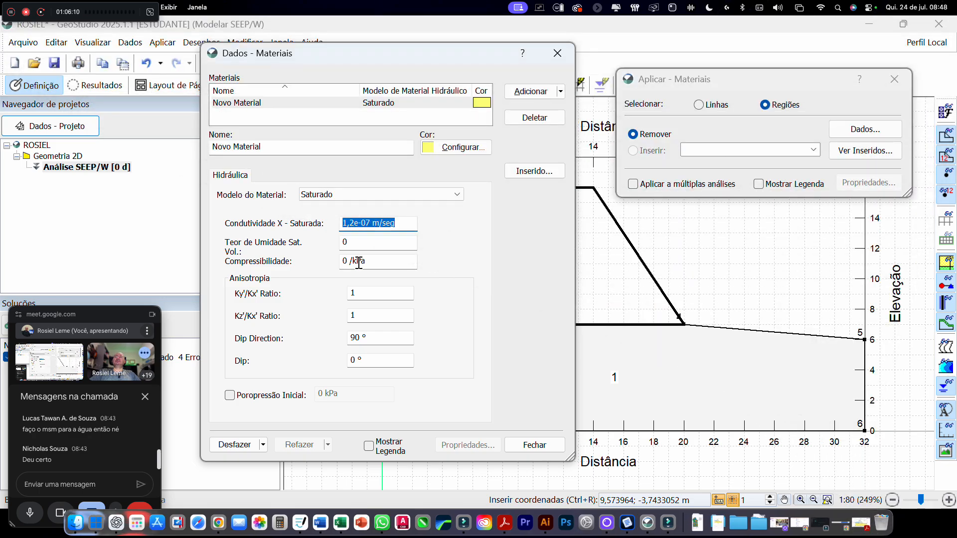
{"action": "key", "text": "BackSpace"}
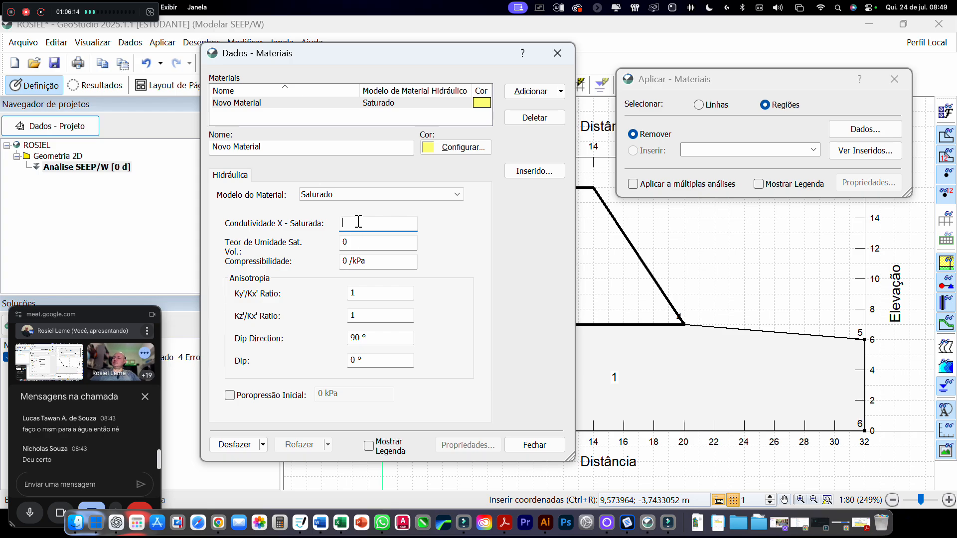
{"action": "type", "text": "1,2e-07 m/seg"}
Step: Review the new material's saturated volumetric water content, compressibility, anisotropy ratios and saturated conductivity
{"action": "left_click", "coordinate": [368, 244]}
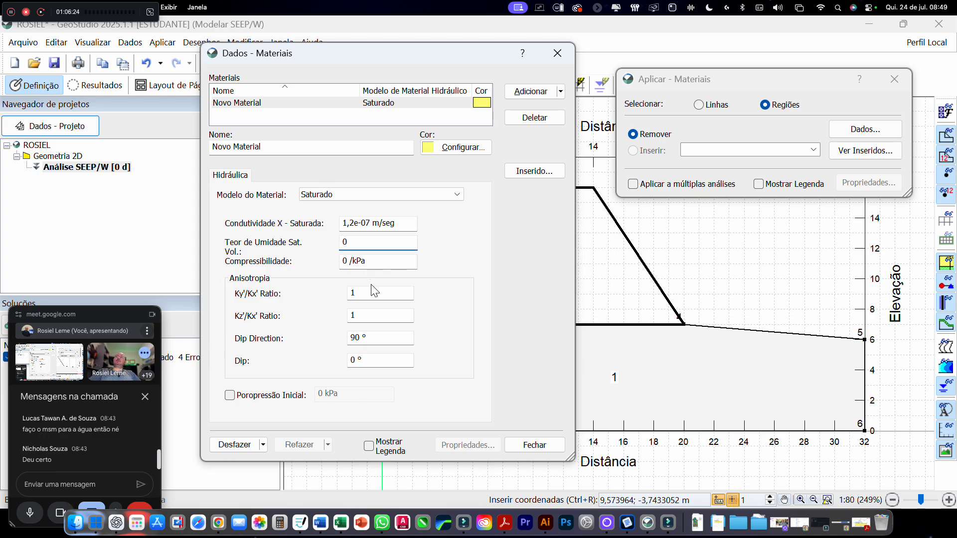
{"action": "left_click", "coordinate": [370, 298]}
{"action": "left_click", "coordinate": [365, 318]}
{"action": "left_click", "coordinate": [364, 296]}
{"action": "left_click", "coordinate": [365, 243]}
{"action": "left_click", "coordinate": [369, 263]}
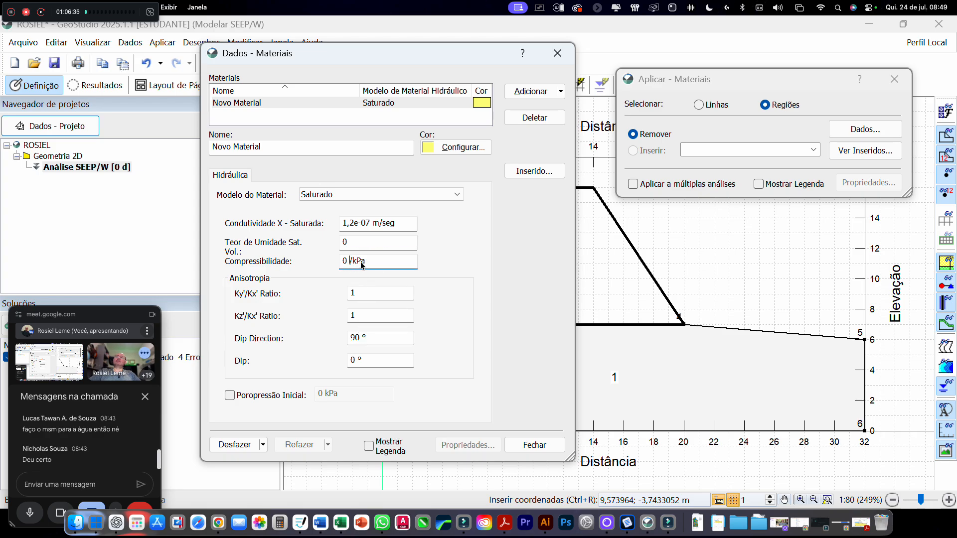
{"action": "left_click", "coordinate": [357, 296]}
{"action": "left_click", "coordinate": [357, 315]}
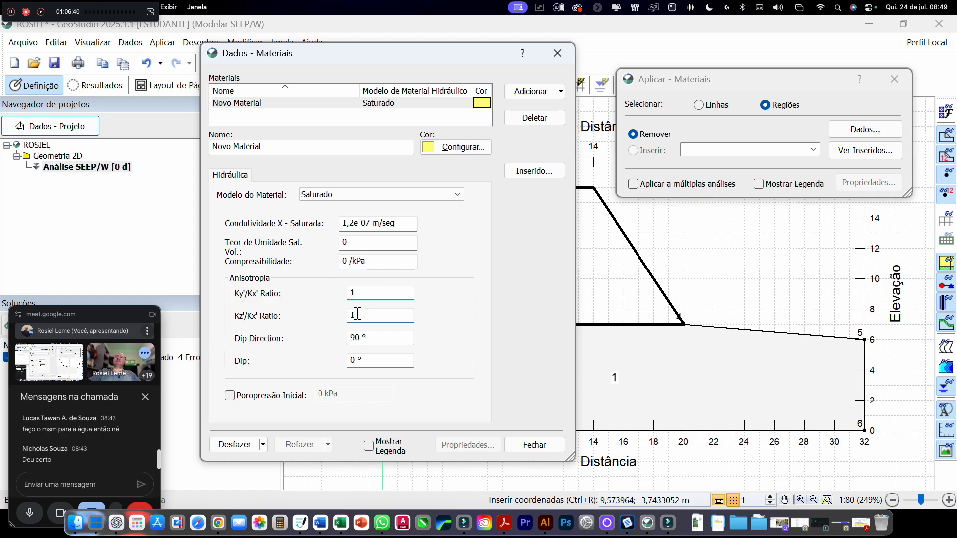
{"action": "left_click", "coordinate": [357, 294]}
{"action": "left_click", "coordinate": [362, 296]}
{"action": "left_click", "coordinate": [361, 314]}
{"action": "left_click", "coordinate": [400, 223]}
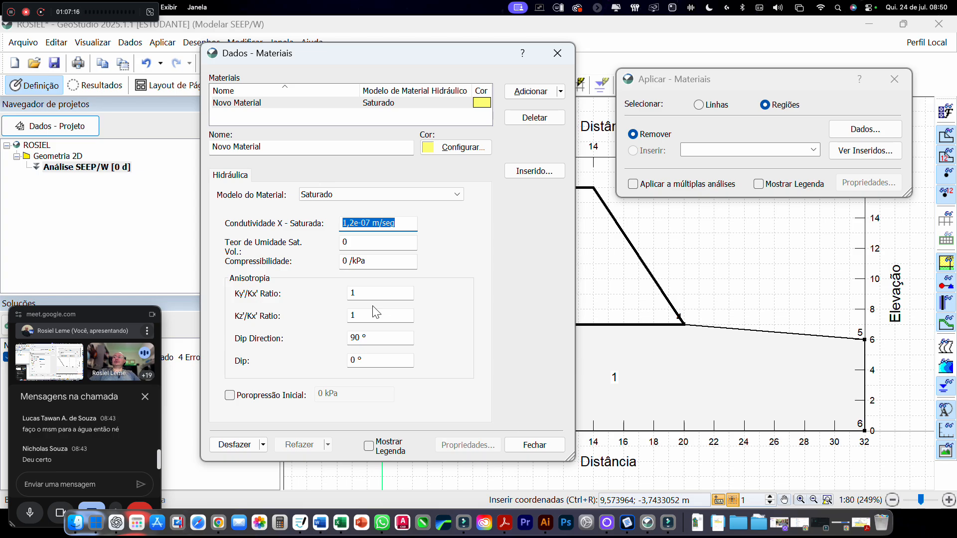
Step: Close the material definition and assign Novo Material to foundation region 1, with the meeting window moved aside
{"action": "left_click_drag", "start_coordinate": [98, 320], "coordinate": [114, 240]}
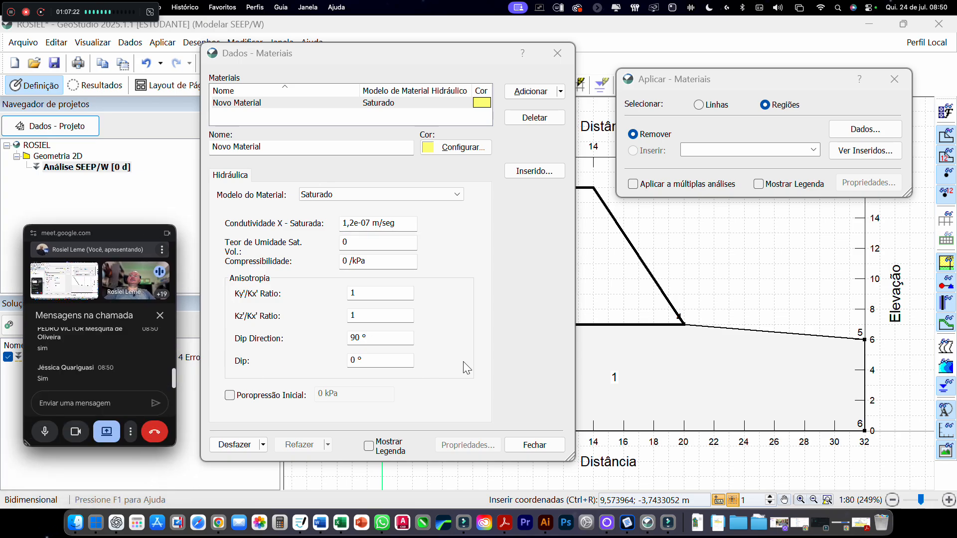
{"action": "left_click", "coordinate": [531, 446]}
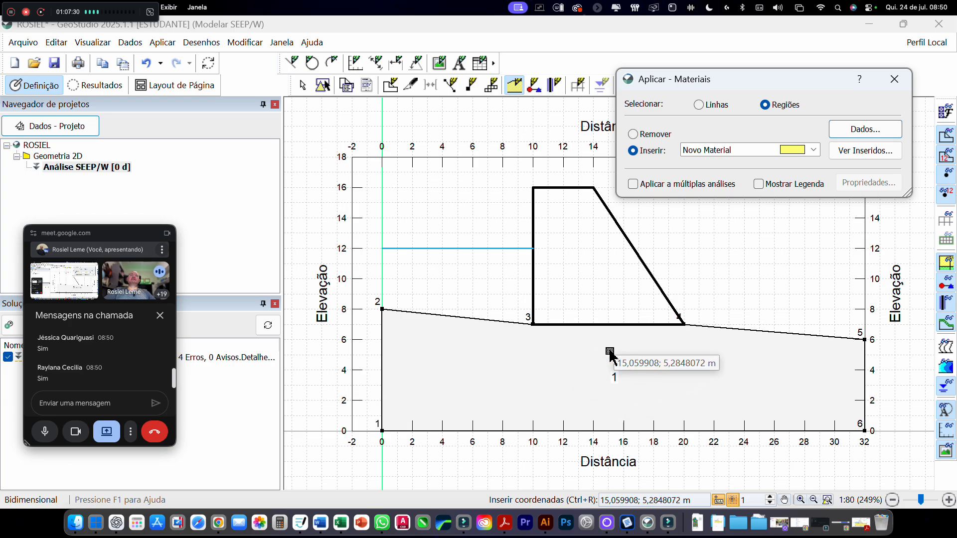
{"action": "left_click", "coordinate": [813, 150]}
{"action": "left_click", "coordinate": [814, 150]}
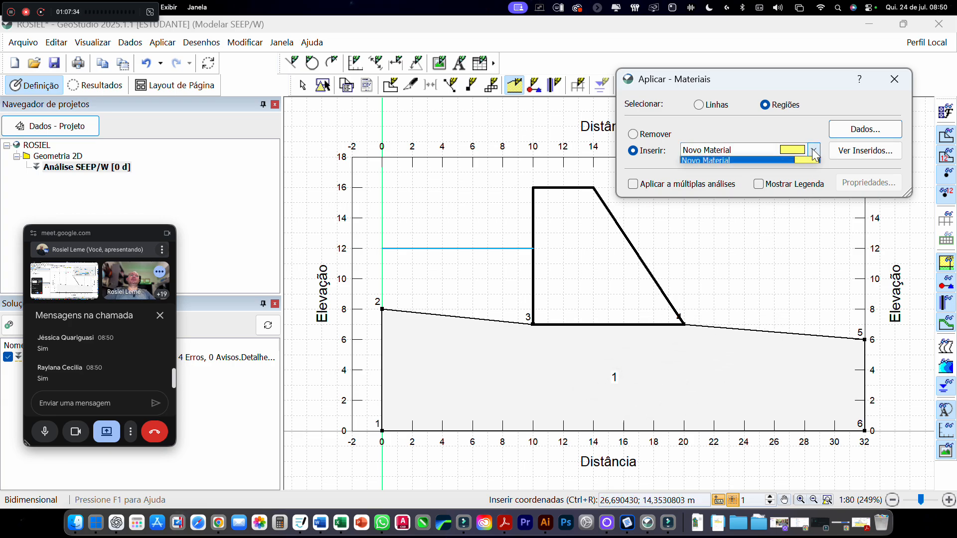
{"action": "left_click", "coordinate": [748, 162]}
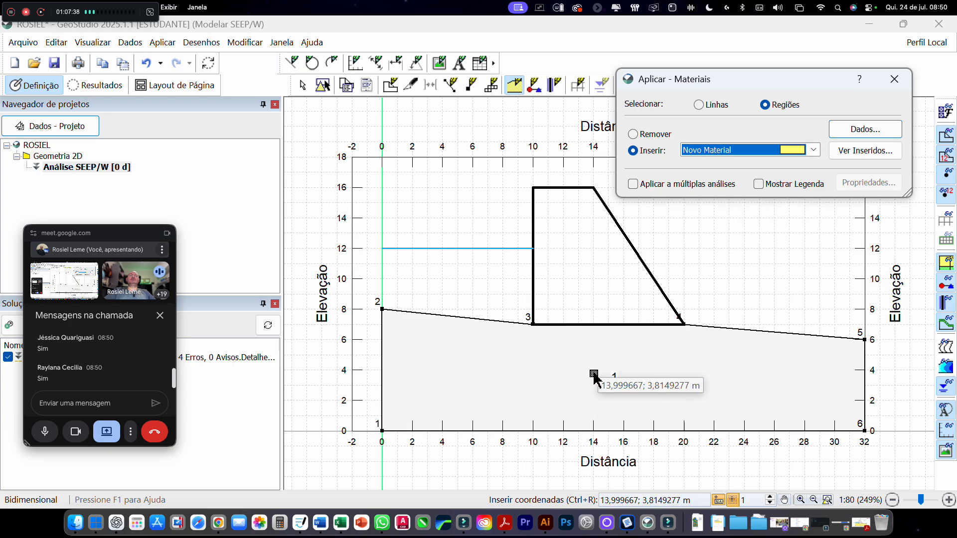
{"action": "left_click", "coordinate": [594, 375]}
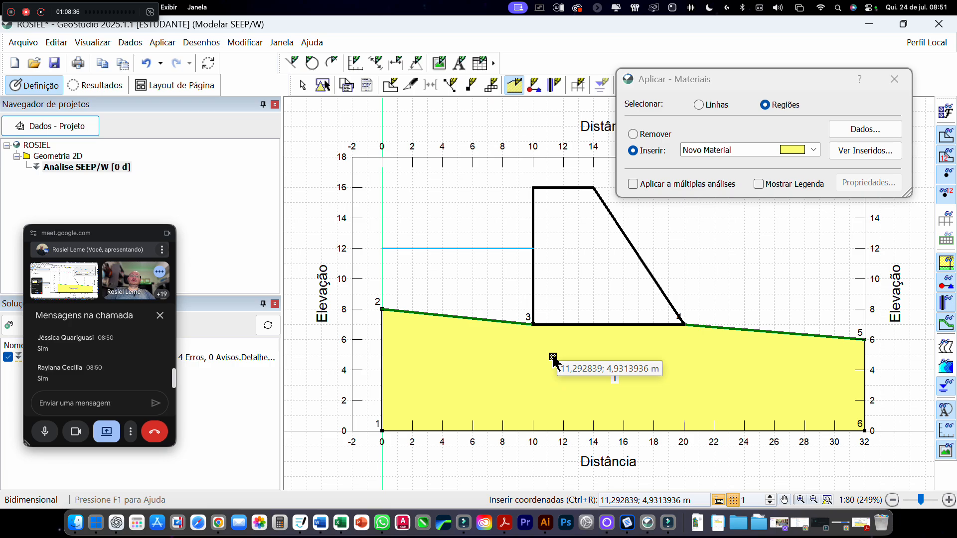
{"action": "left_click", "coordinate": [895, 80]}
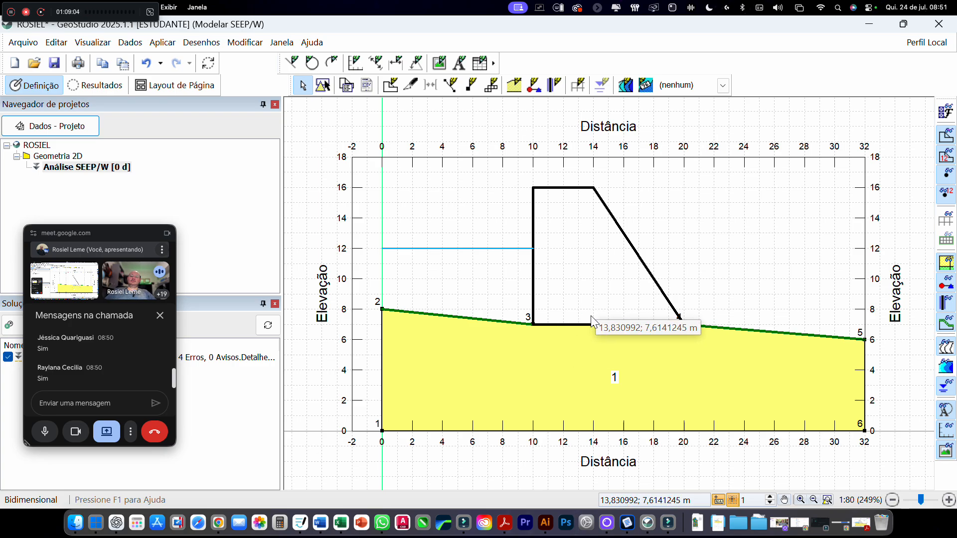
Step: Switch to the notebook app, add a page at the end of Caderno sem título (3), and paste the model image on it
{"action": "left_click", "coordinate": [301, 523]}
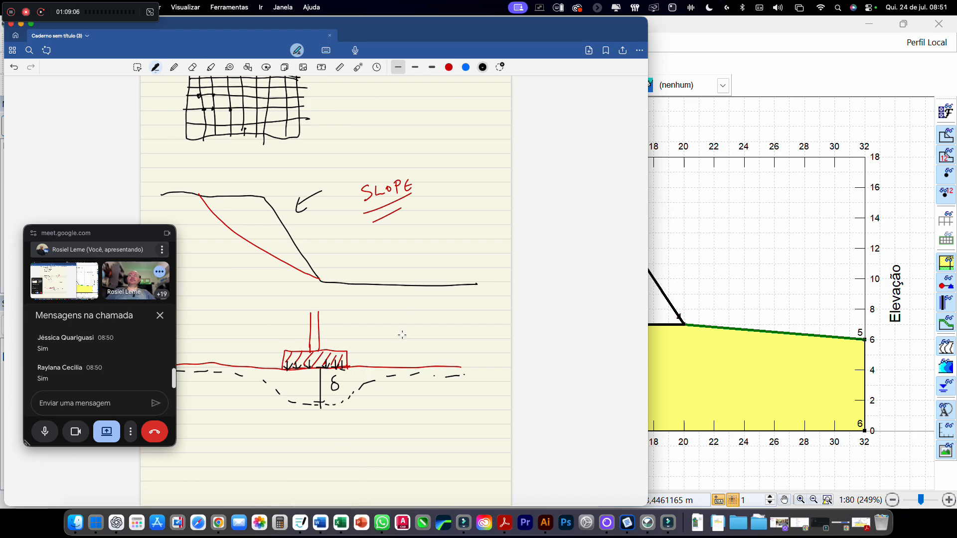
{"action": "scroll", "coordinate": [389, 364], "scroll_direction": "down", "scroll_amount": 5}
{"action": "scroll", "coordinate": [375, 399], "scroll_direction": "down", "scroll_amount": 5}
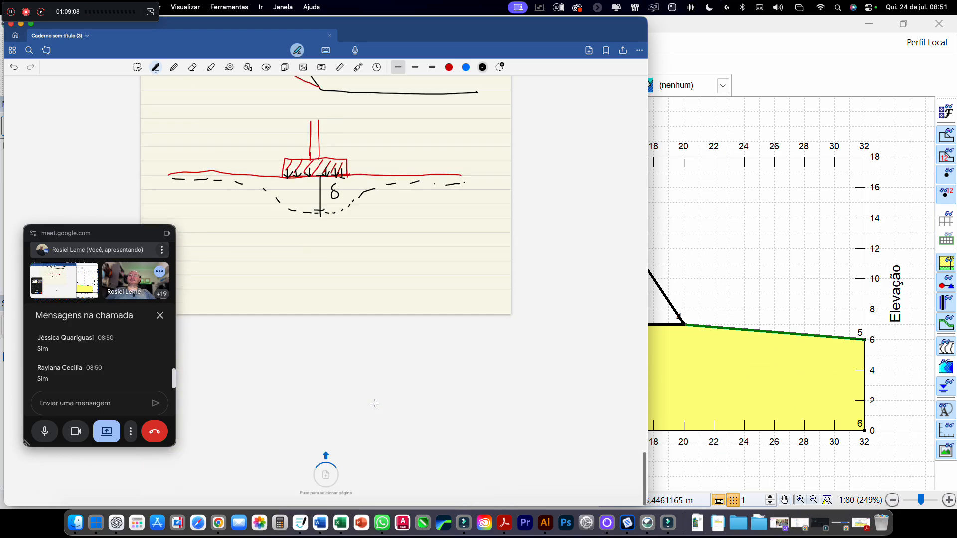
{"action": "scroll", "coordinate": [377, 419], "scroll_direction": "down", "scroll_amount": 10}
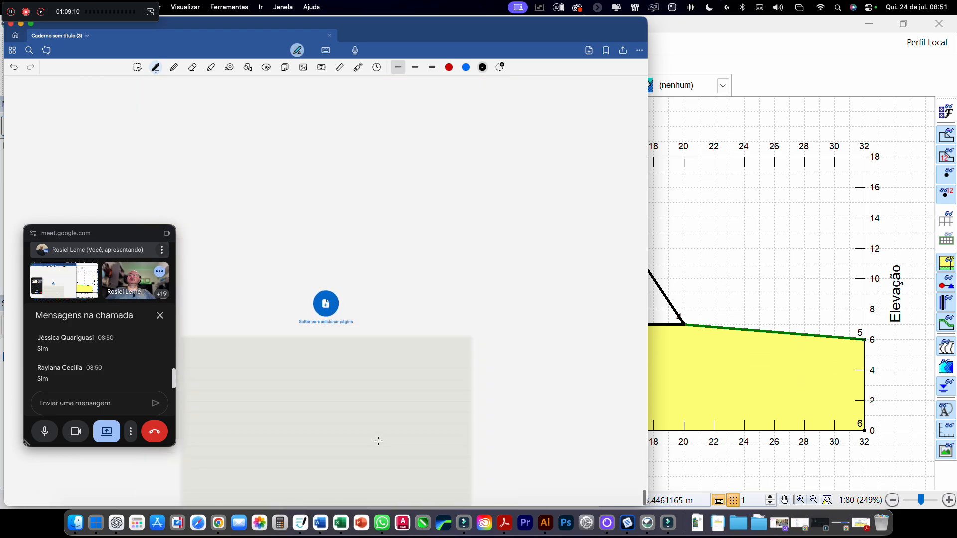
{"action": "key", "text": "super+v"}
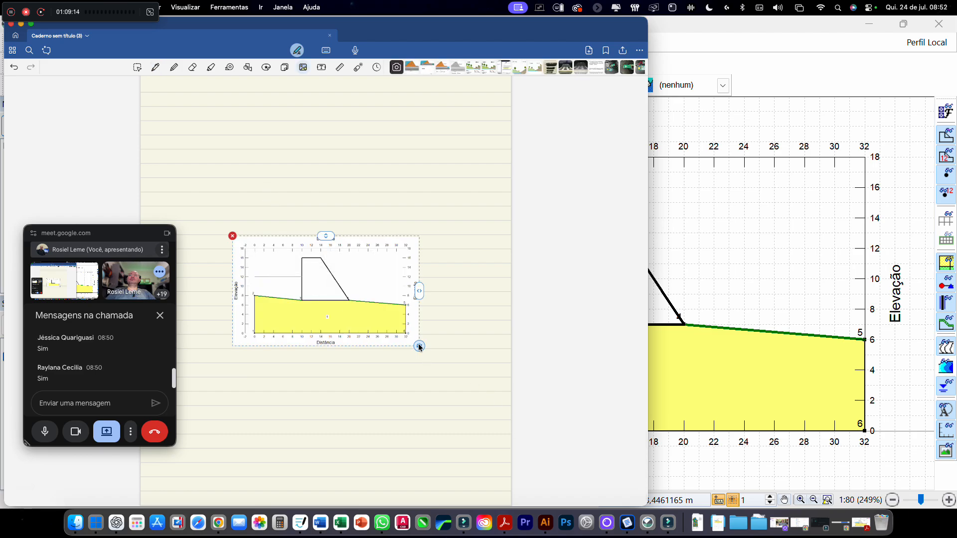
Step: Enlarge the pasted model image to nearly the full page width and expand the notebook window to fill the screen
{"action": "left_click_drag", "start_coordinate": [420, 347], "coordinate": [501, 397]}
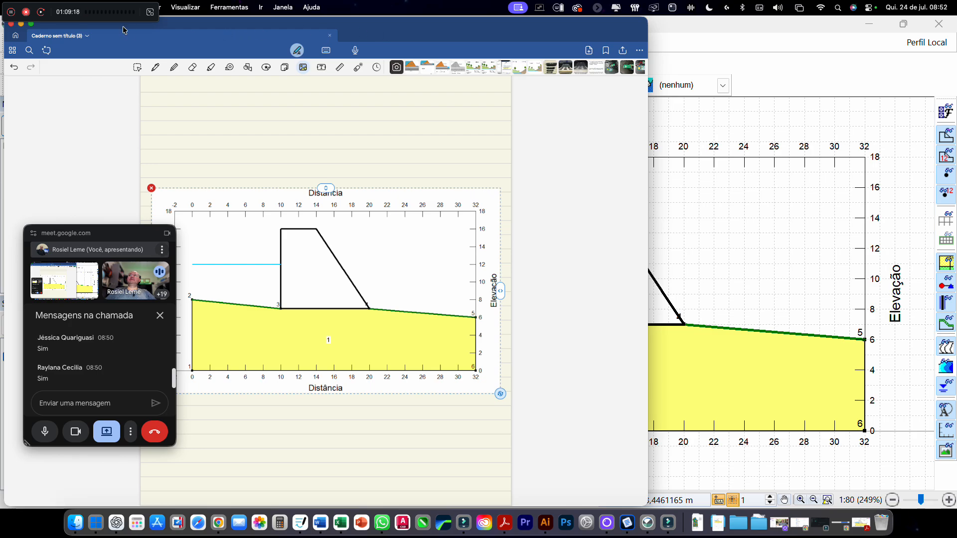
{"action": "left_click_drag", "start_coordinate": [171, 24], "coordinate": [399, 13]}
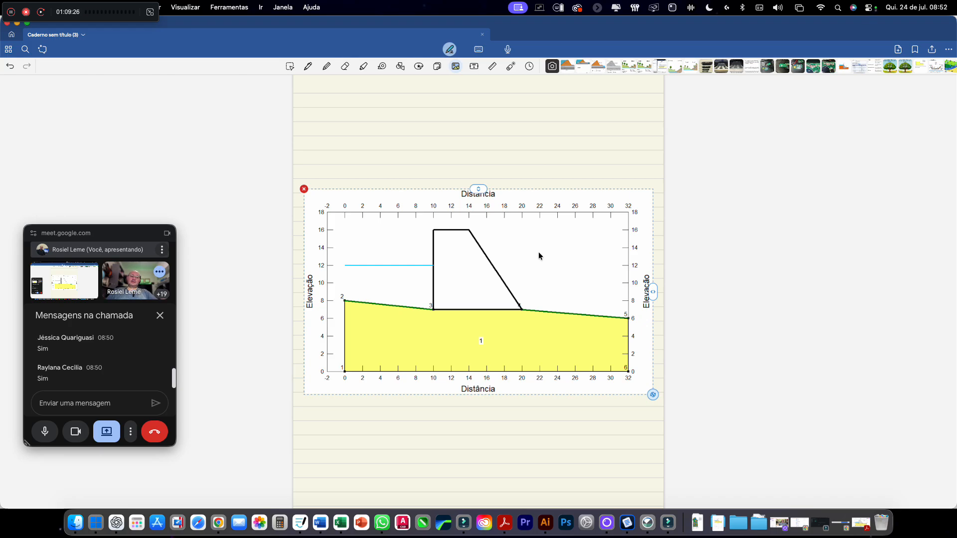
{"action": "scroll", "coordinate": [538, 252], "scroll_direction": "up", "scroll_amount": 5}
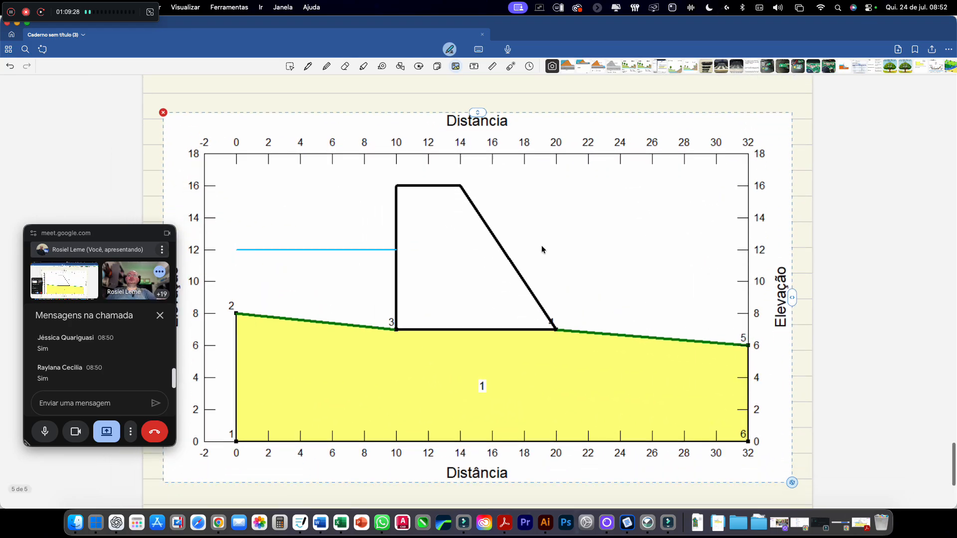
{"action": "scroll", "coordinate": [543, 249], "scroll_direction": "down", "scroll_amount": 3}
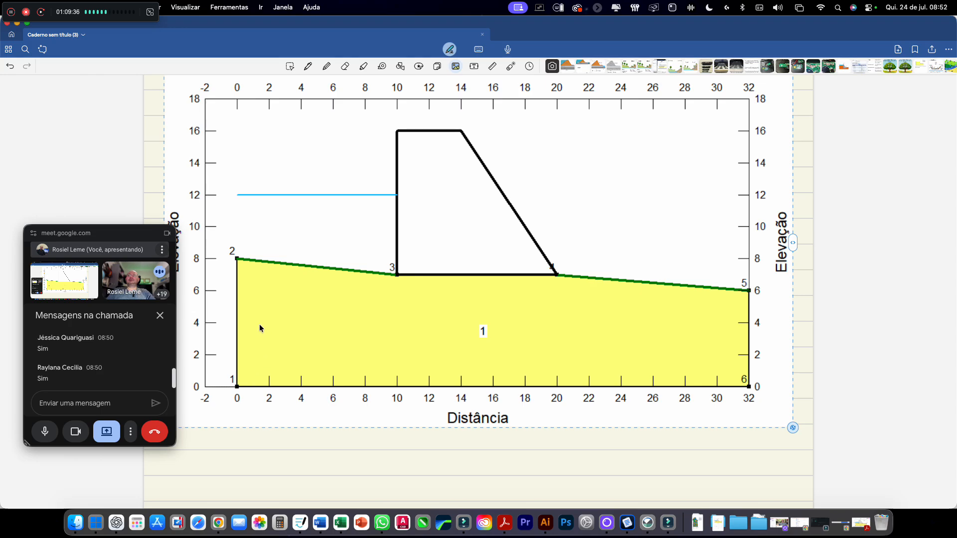
{"action": "scroll", "coordinate": [251, 244], "scroll_direction": "up", "scroll_amount": 1}
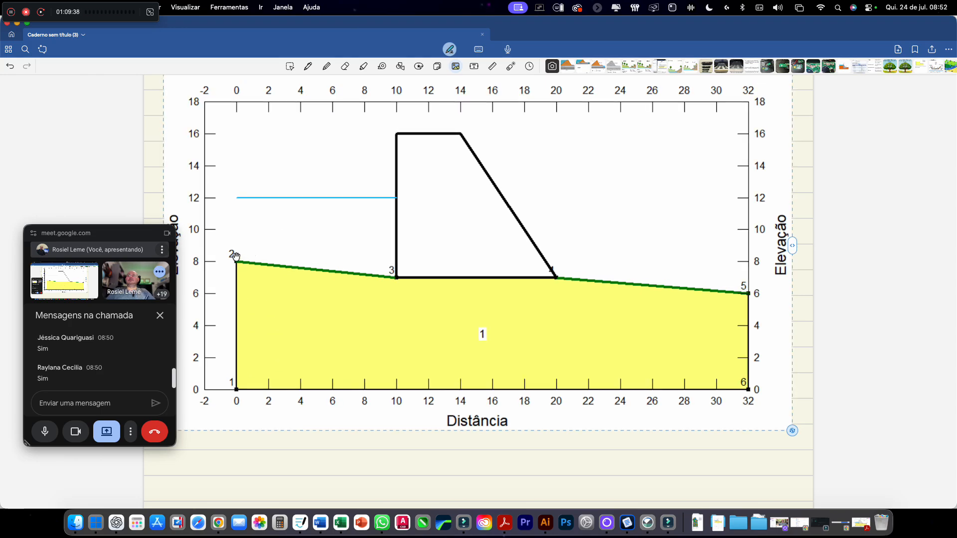
Step: Trace the upstream ground line with the pen and mark heights 8 and 4 at point 2, noting 12 and h=12 above the water level
{"action": "left_click", "coordinate": [155, 188]}
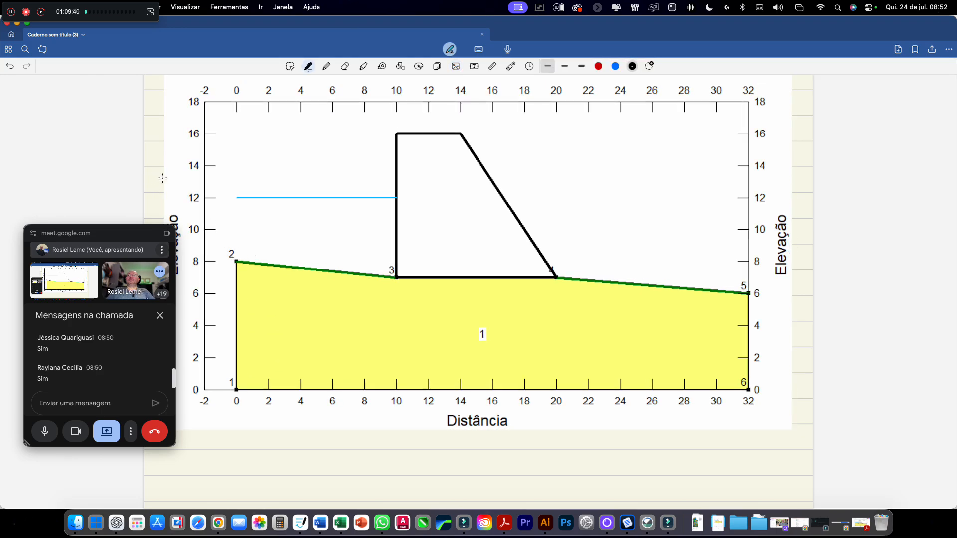
{"action": "left_click_drag", "start_coordinate": [236, 260], "coordinate": [400, 282]}
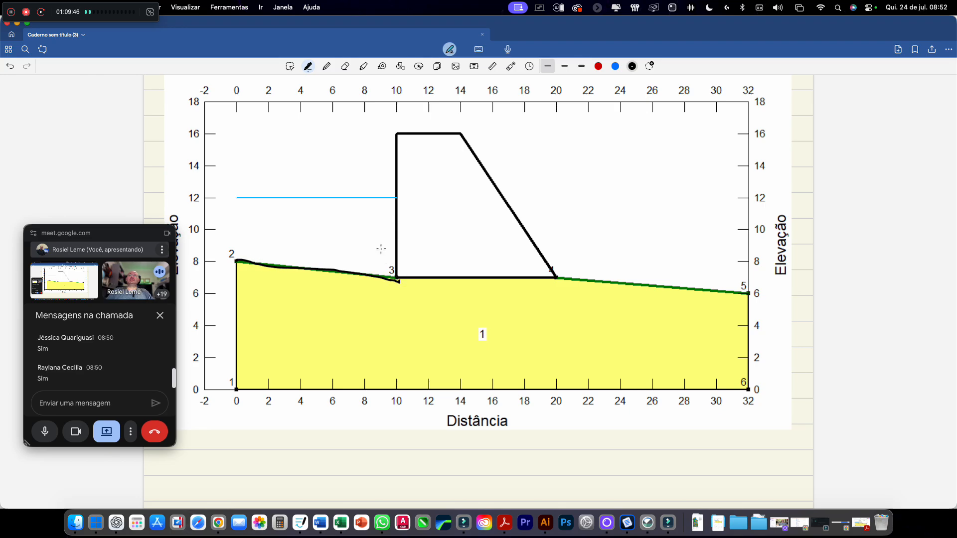
{"action": "left_click_drag", "start_coordinate": [238, 182], "coordinate": [254, 189]}
{"action": "mouse_move", "coordinate": [237, 260]}
{"action": "left_mouse_down"}
{"action": "mouse_move", "coordinate": [225, 288]}
{"action": "mouse_move", "coordinate": [223, 392]}
{"action": "left_mouse_up"}
{"action": "mouse_move", "coordinate": [239, 315]}
{"action": "left_mouse_down"}
{"action": "mouse_move", "coordinate": [235, 328]}
{"action": "mouse_move", "coordinate": [238, 315]}
{"action": "left_mouse_up"}
{"action": "mouse_move", "coordinate": [224, 196]}
{"action": "left_mouse_down"}
{"action": "mouse_move", "coordinate": [232, 198]}
{"action": "mouse_move", "coordinate": [231, 265]}
{"action": "left_mouse_up"}
{"action": "left_click_drag", "start_coordinate": [242, 221], "coordinate": [251, 233]}
{"action": "left_click_drag", "start_coordinate": [249, 220], "coordinate": [249, 241]}
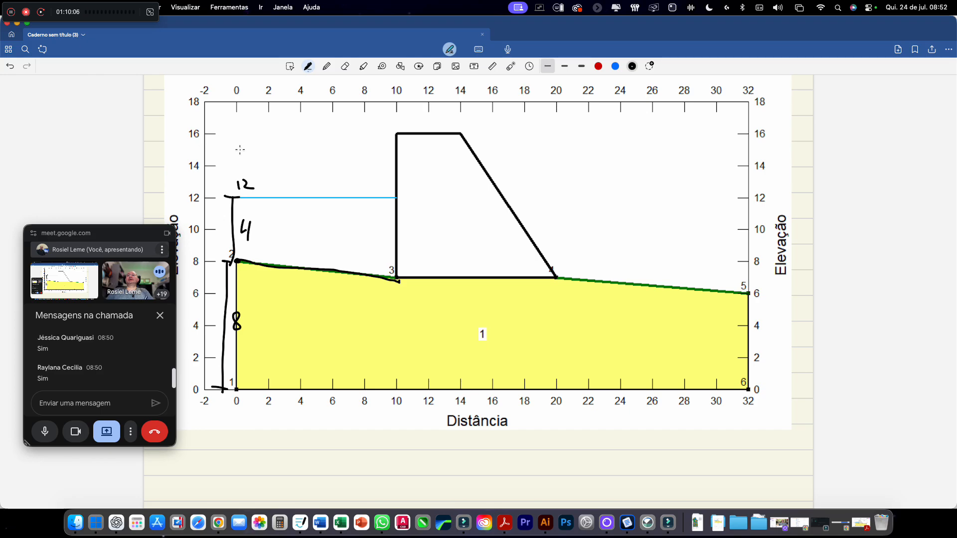
{"action": "mouse_move", "coordinate": [238, 148]}
{"action": "left_mouse_down"}
{"action": "mouse_move", "coordinate": [240, 164]}
{"action": "mouse_move", "coordinate": [260, 151]}
{"action": "left_mouse_up"}
{"action": "left_click_drag", "start_coordinate": [254, 156], "coordinate": [280, 152]}
Step: Mark heights 7 and 5 at point 3 by the dam's upstream face and write h=12 beneath the upstream ground line
{"action": "left_click_drag", "start_coordinate": [395, 276], "coordinate": [397, 279]}
{"action": "left_click_drag", "start_coordinate": [408, 278], "coordinate": [410, 387]}
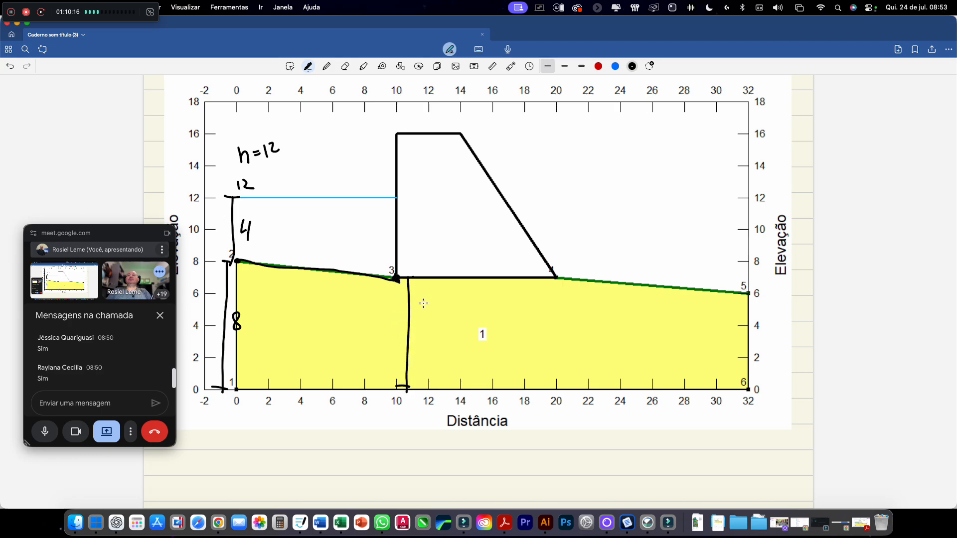
{"action": "left_click_drag", "start_coordinate": [418, 317], "coordinate": [424, 336]}
{"action": "mouse_move", "coordinate": [390, 198]}
{"action": "left_mouse_down"}
{"action": "mouse_move", "coordinate": [406, 199]}
{"action": "mouse_move", "coordinate": [397, 280]}
{"action": "left_mouse_up"}
{"action": "left_click_drag", "start_coordinate": [425, 232], "coordinate": [415, 248]}
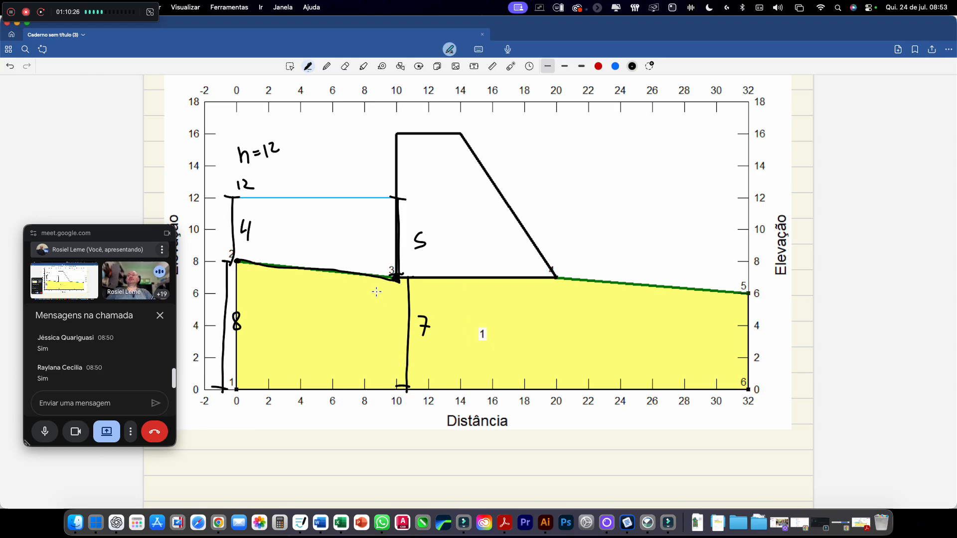
{"action": "mouse_move", "coordinate": [379, 291]}
{"action": "left_mouse_down"}
{"action": "mouse_move", "coordinate": [381, 305]}
{"action": "mouse_move", "coordinate": [394, 300]}
{"action": "mouse_move", "coordinate": [362, 308]}
{"action": "mouse_move", "coordinate": [373, 297]}
{"action": "left_mouse_up"}
{"action": "left_click_drag", "start_coordinate": [367, 302], "coordinate": [374, 301]}
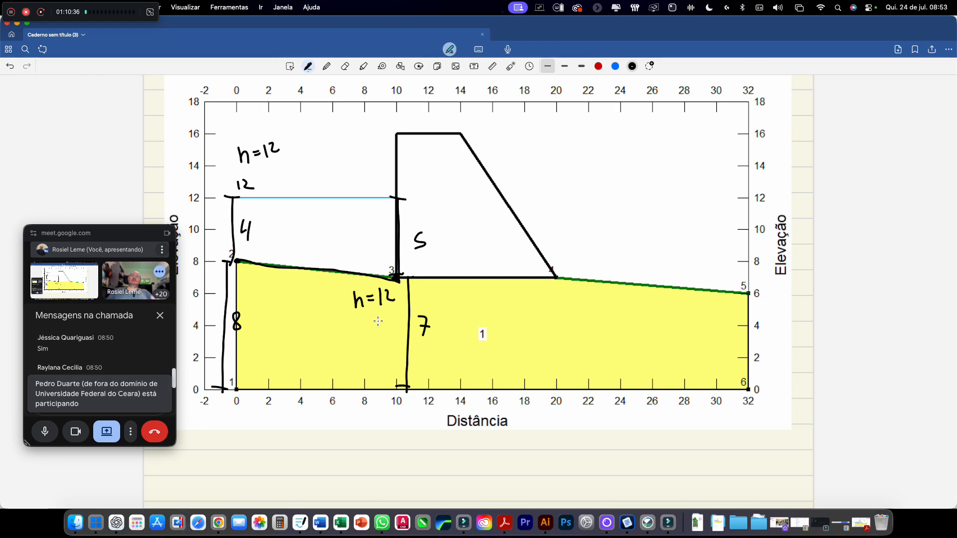
Step: Annotate the downstream ground surface with a question-mark arrow, water-level symbols and the notes P=0 and hp=0
{"action": "left_click_drag", "start_coordinate": [647, 257], "coordinate": [640, 281]}
{"action": "left_click_drag", "start_coordinate": [656, 228], "coordinate": [661, 242]}
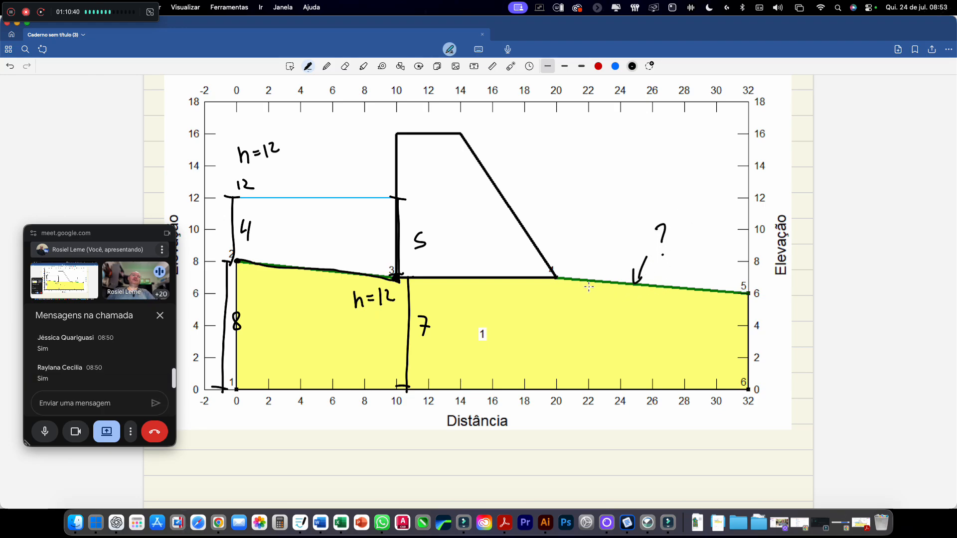
{"action": "left_click_drag", "start_coordinate": [567, 282], "coordinate": [587, 291]}
{"action": "mouse_move", "coordinate": [723, 296]}
{"action": "left_mouse_down"}
{"action": "mouse_move", "coordinate": [742, 298]}
{"action": "mouse_move", "coordinate": [733, 303]}
{"action": "left_mouse_up"}
{"action": "left_click", "coordinate": [566, 278]}
{"action": "left_click", "coordinate": [591, 280]}
{"action": "mouse_move", "coordinate": [598, 251]}
{"action": "left_mouse_down"}
{"action": "mouse_move", "coordinate": [601, 266]}
{"action": "mouse_move", "coordinate": [618, 255]}
{"action": "left_mouse_up"}
{"action": "mouse_move", "coordinate": [611, 262]}
{"action": "left_mouse_down"}
{"action": "mouse_move", "coordinate": [632, 248]}
{"action": "mouse_move", "coordinate": [624, 245]}
{"action": "left_mouse_up"}
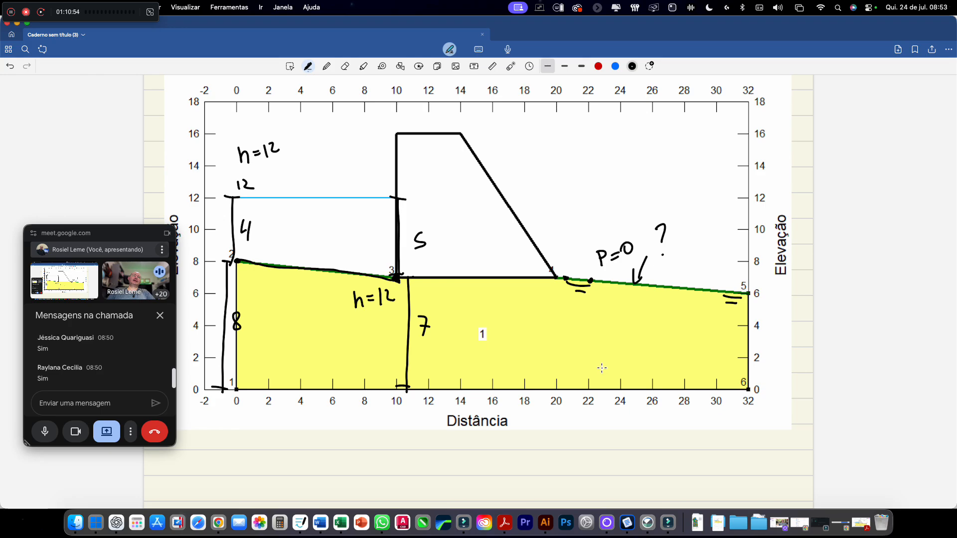
{"action": "mouse_move", "coordinate": [574, 204]}
{"action": "left_mouse_down"}
{"action": "mouse_move", "coordinate": [593, 225]}
{"action": "mouse_move", "coordinate": [607, 213]}
{"action": "left_mouse_up"}
{"action": "left_click_drag", "start_coordinate": [616, 200], "coordinate": [614, 201]}
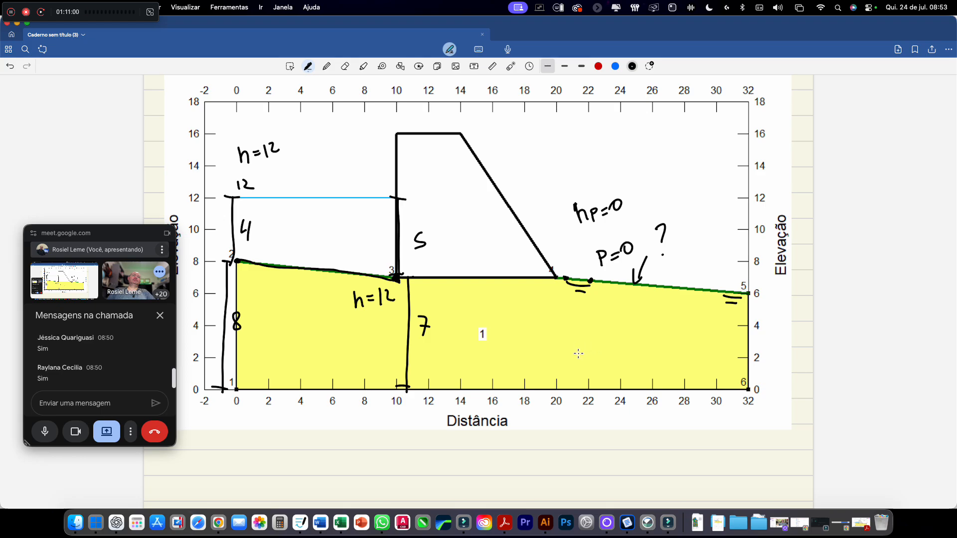
Step: Mark dots along the downstream ground surface and trace the whole line from point 4 to point 5
{"action": "left_click", "coordinate": [557, 276]}
{"action": "left_click", "coordinate": [607, 282]}
{"action": "left_click", "coordinate": [639, 285]}
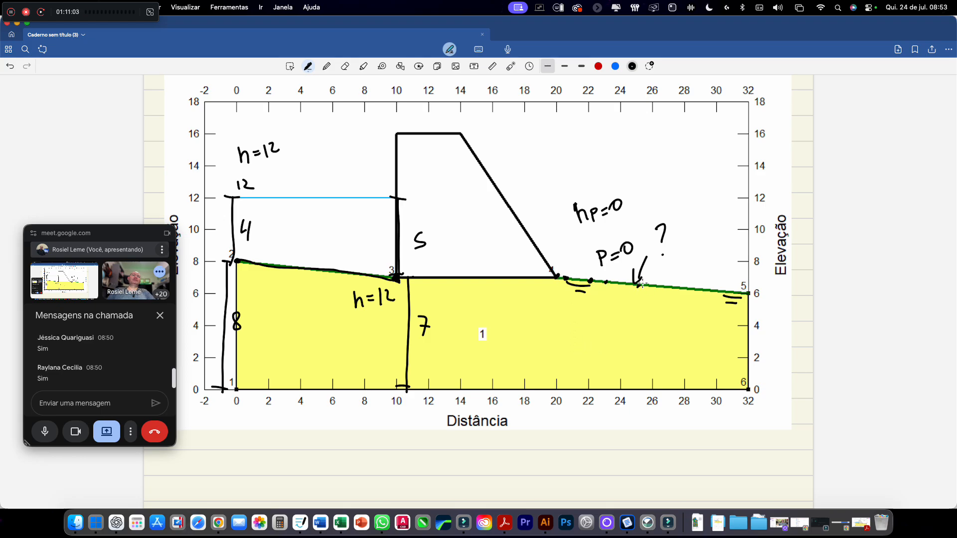
{"action": "left_click", "coordinate": [680, 288]}
{"action": "left_click", "coordinate": [723, 291]}
{"action": "left_click_drag", "start_coordinate": [562, 276], "coordinate": [748, 294]}
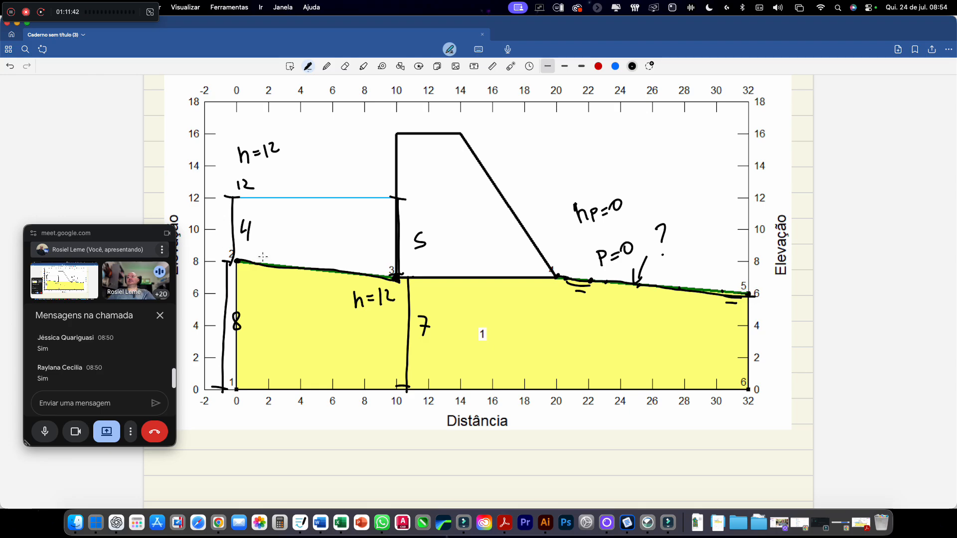
Step: Write IN above the upstream surface and OUT above the downstream surface, and underline both labels
{"action": "left_click_drag", "start_coordinate": [284, 231], "coordinate": [280, 249]}
{"action": "left_click_drag", "start_coordinate": [275, 252], "coordinate": [298, 228]}
{"action": "mouse_move", "coordinate": [683, 261]}
{"action": "left_mouse_down"}
{"action": "mouse_move", "coordinate": [708, 272]}
{"action": "mouse_move", "coordinate": [713, 260]}
{"action": "left_mouse_up"}
{"action": "left_click_drag", "start_coordinate": [678, 276], "coordinate": [711, 272]}
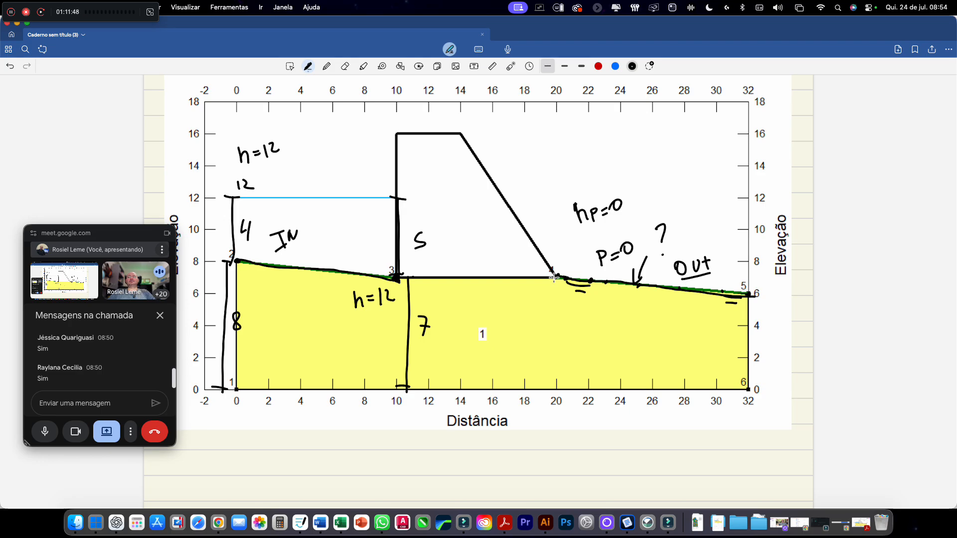
{"action": "left_click_drag", "start_coordinate": [282, 254], "coordinate": [296, 246]}
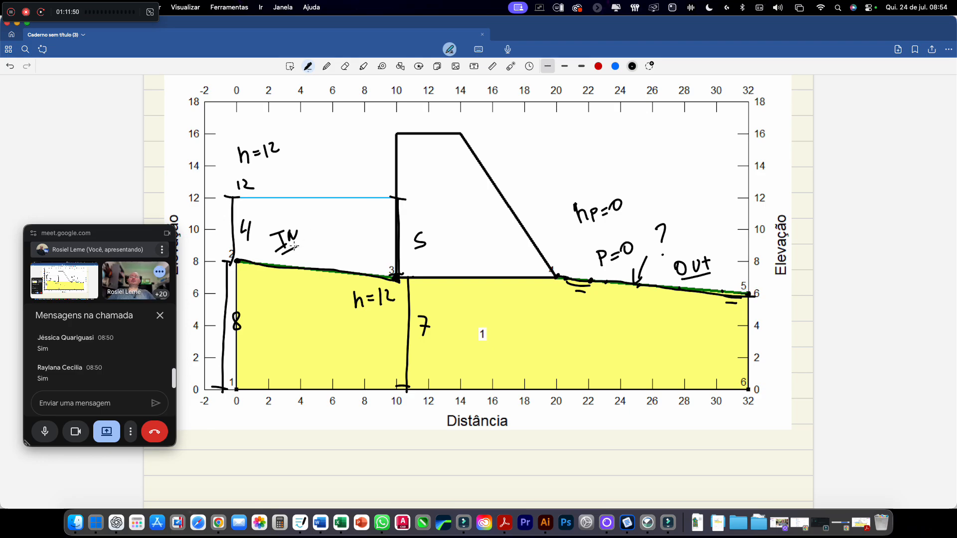
Step: Switch back to GeoStudio and start applying boundary conditions, moving the meeting window and the dialog out of the way
{"action": "left_click", "coordinate": [16, 24]}
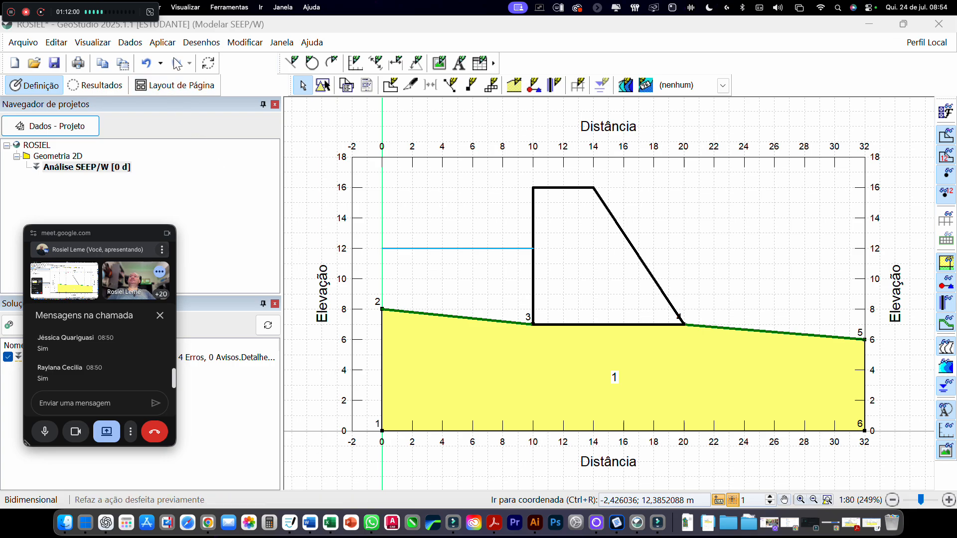
{"action": "left_click", "coordinate": [169, 45]}
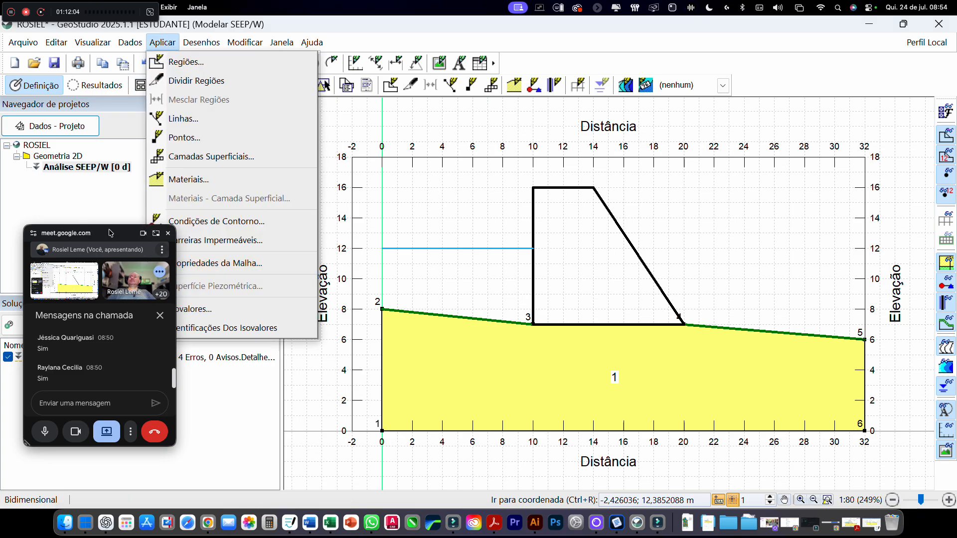
{"action": "left_click_drag", "start_coordinate": [111, 233], "coordinate": [106, 316]}
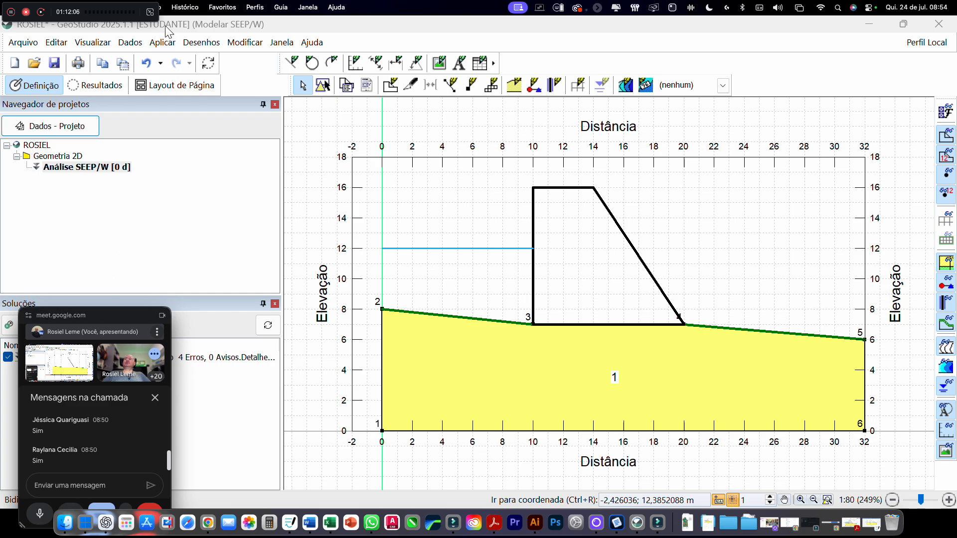
{"action": "left_click", "coordinate": [162, 43]}
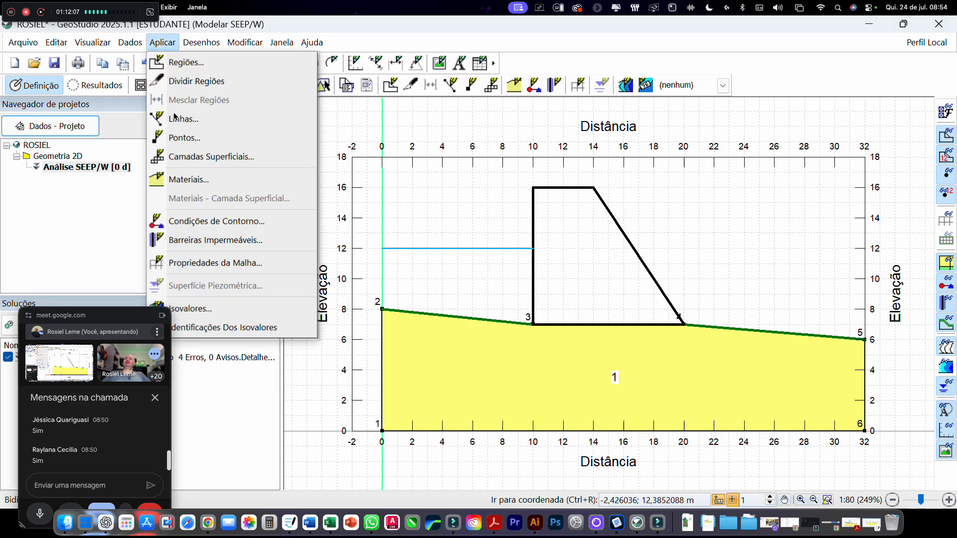
{"action": "left_click", "coordinate": [222, 222]}
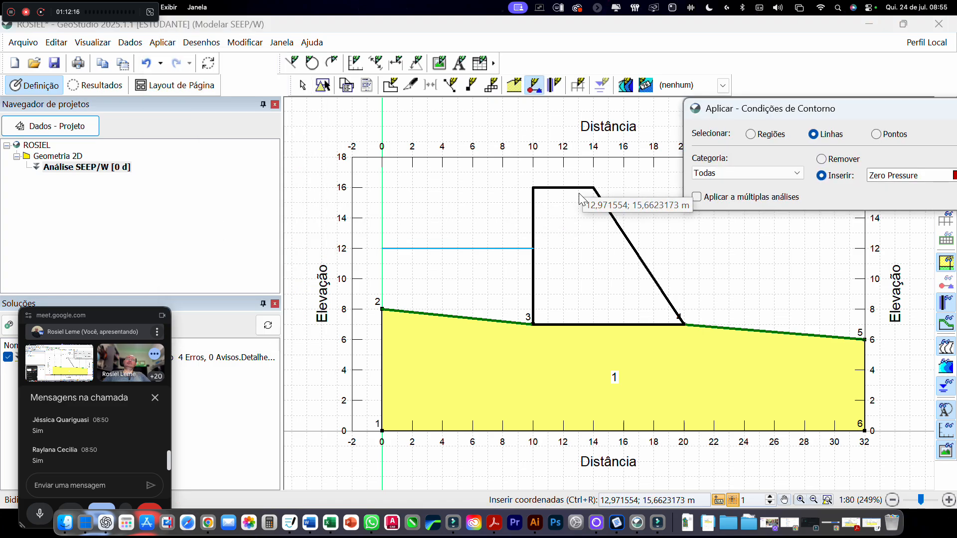
{"action": "mouse_move", "coordinate": [891, 106]}
{"action": "left_mouse_down"}
{"action": "mouse_move", "coordinate": [676, 72]}
{"action": "mouse_move", "coordinate": [627, 228]}
{"action": "mouse_move", "coordinate": [646, 212]}
{"action": "mouse_move", "coordinate": [645, 102]}
{"action": "mouse_move", "coordinate": [635, 79]}
{"action": "left_mouse_up"}
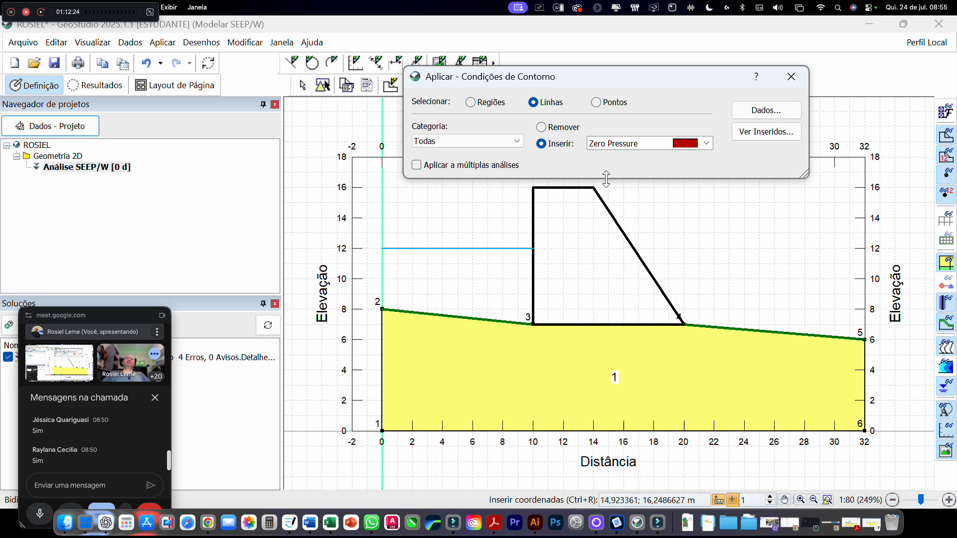
Step: Review the available Zero Pressure and Drainage boundary conditions and open their definitions
{"action": "left_click", "coordinate": [621, 145]}
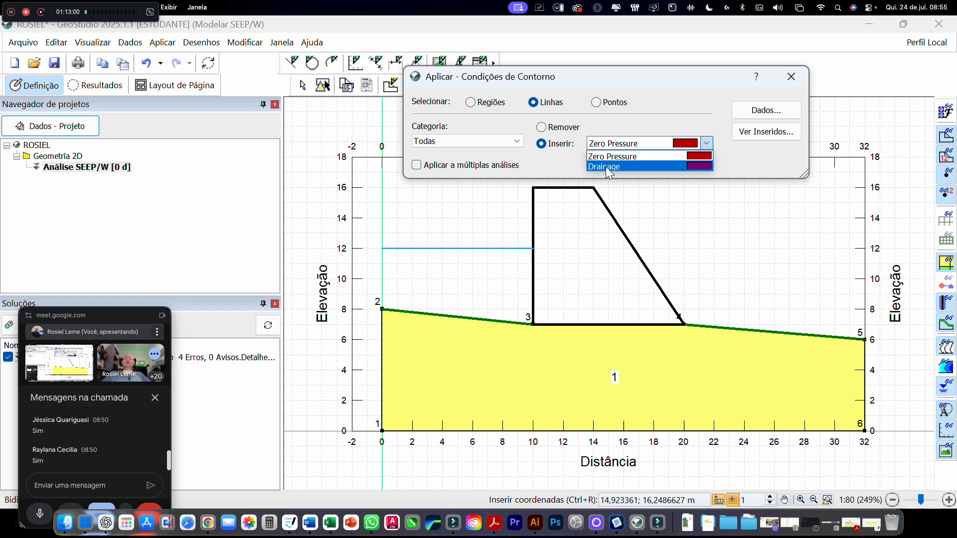
{"action": "left_click", "coordinate": [640, 158]}
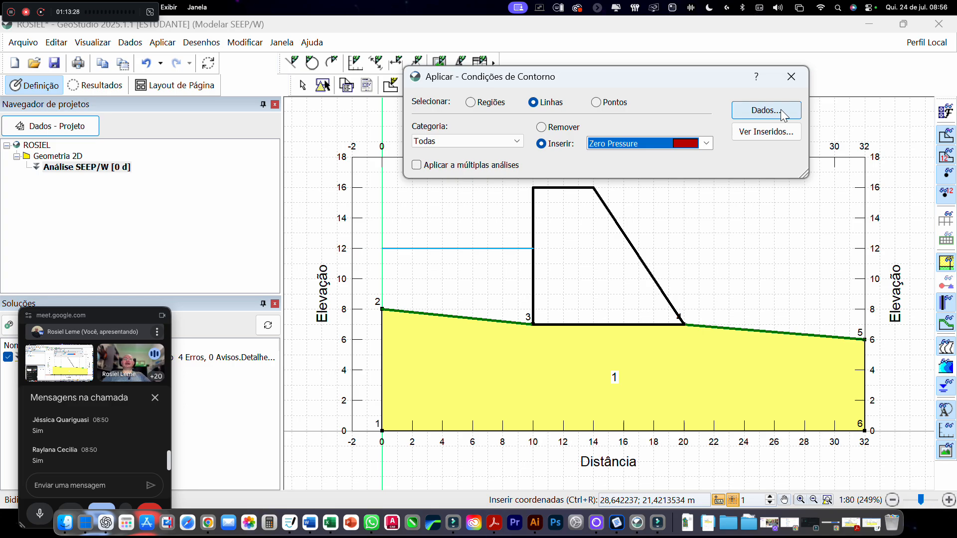
{"action": "left_click", "coordinate": [782, 113]}
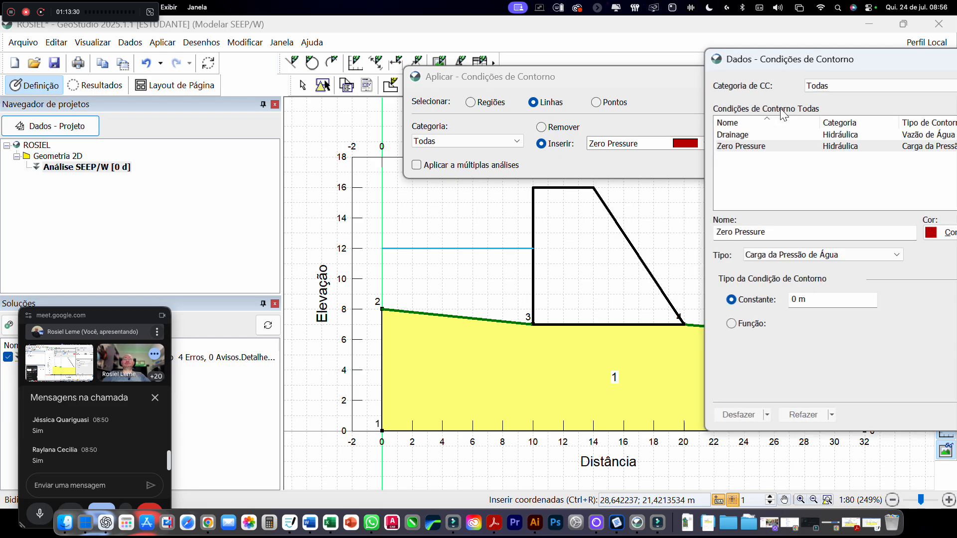
{"action": "left_click_drag", "start_coordinate": [891, 56], "coordinate": [679, 110]}
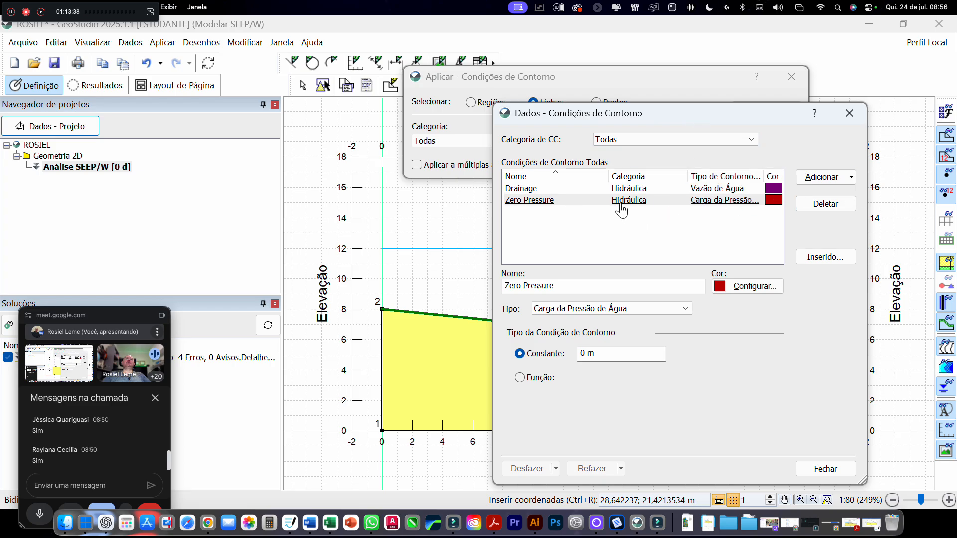
{"action": "left_click", "coordinate": [600, 192]}
{"action": "left_click", "coordinate": [596, 200]}
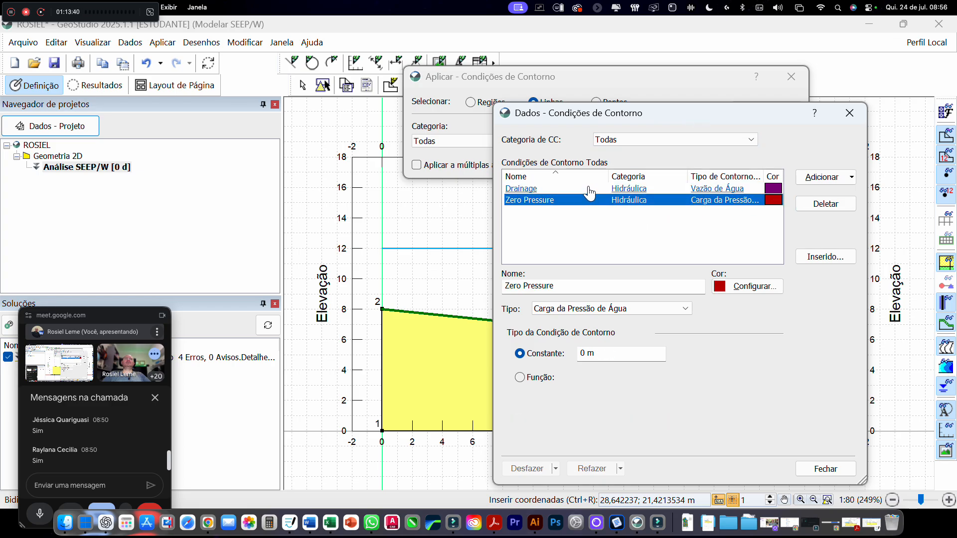
{"action": "left_click", "coordinate": [592, 189]}
{"action": "left_click", "coordinate": [589, 200]}
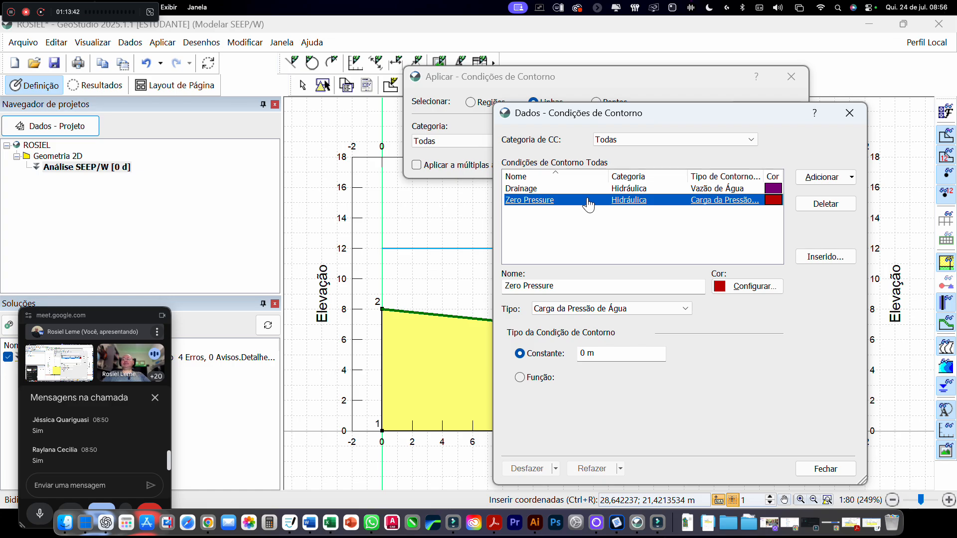
Step: Add a new hydraulic boundary condition and name it RESERVATORIO
{"action": "left_click", "coordinate": [824, 183]}
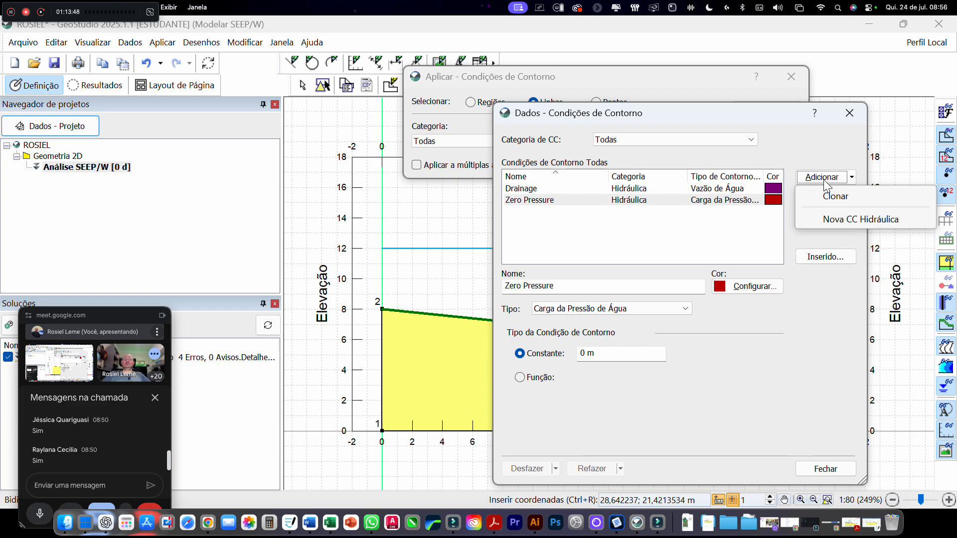
{"action": "left_click", "coordinate": [877, 225]}
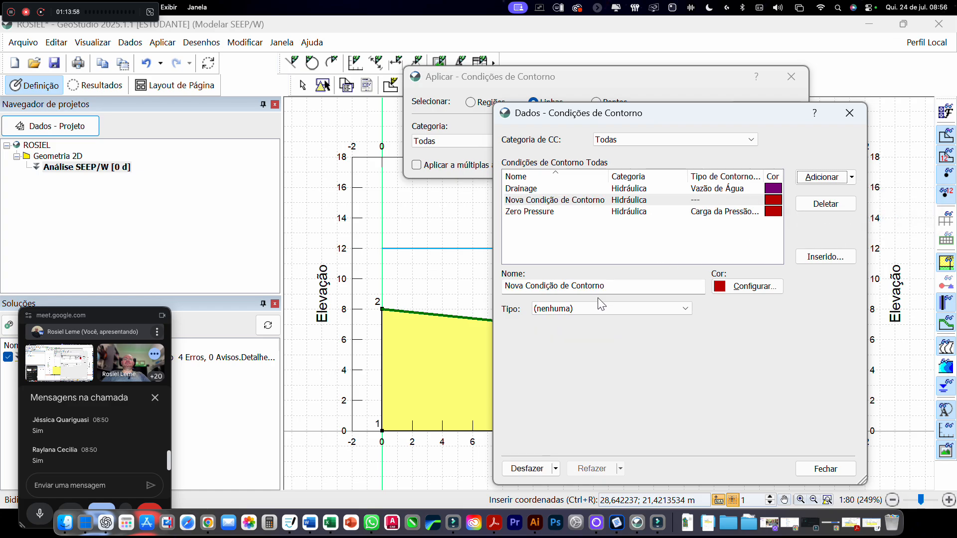
{"action": "left_click_drag", "start_coordinate": [604, 287], "coordinate": [488, 285]}
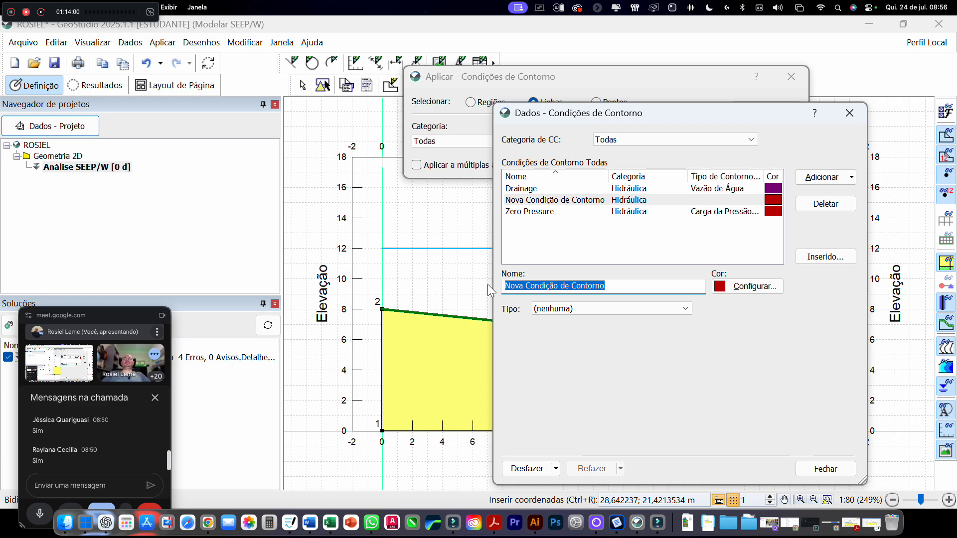
{"action": "type", "text": "RE"}
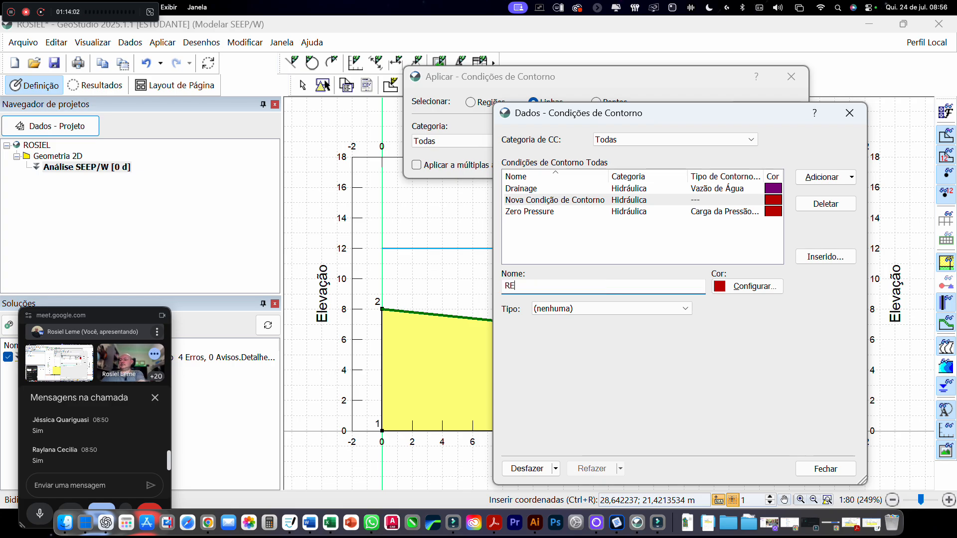
{"action": "type", "text": "SERVATORIO"}
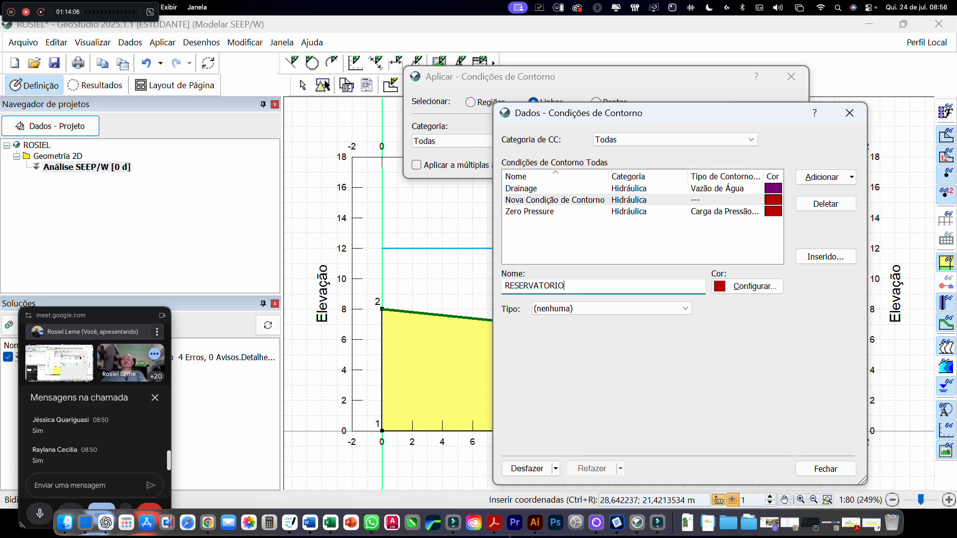
{"action": "key", "text": "Return"}
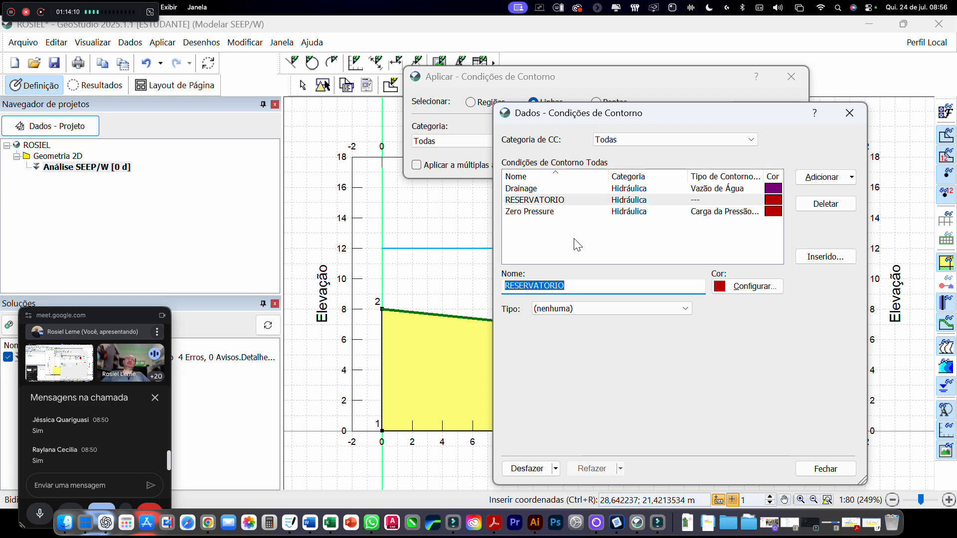
Step: Set the RESERVATORIO condition's type to Carga Total de Água with a constant value of 12 m
{"action": "left_click", "coordinate": [580, 310]}
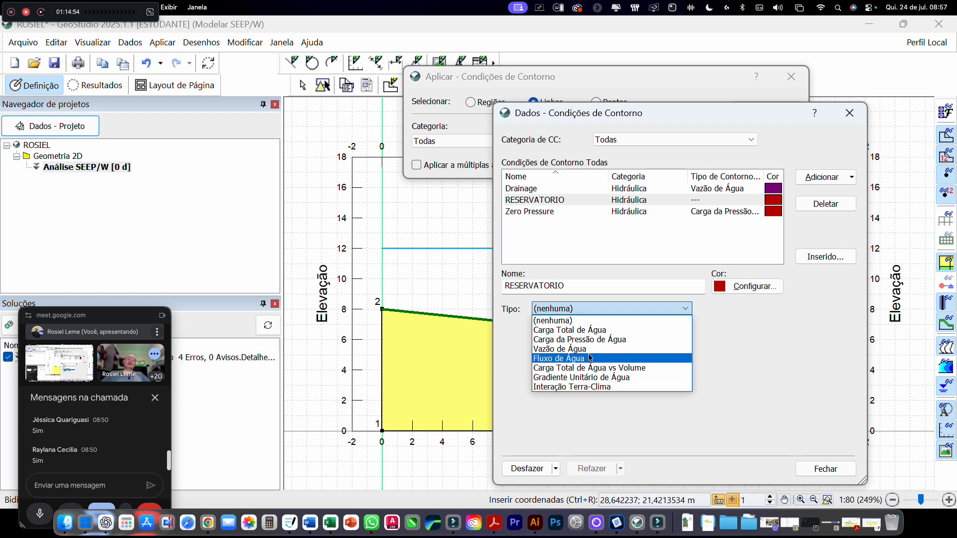
{"action": "left_click", "coordinate": [615, 332]}
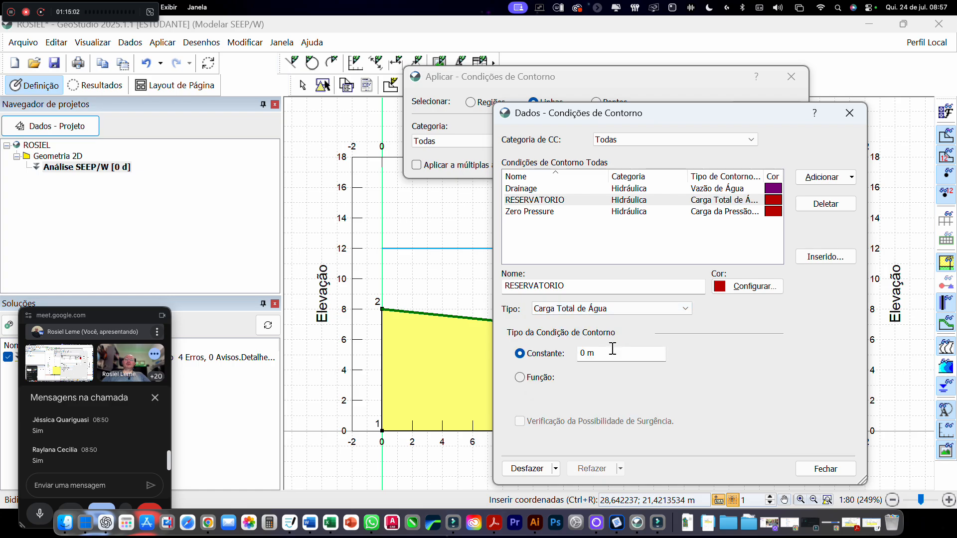
{"action": "left_click_drag", "start_coordinate": [611, 353], "coordinate": [571, 355]}
{"action": "type", "text": "12"}
{"action": "key", "text": "Tab"}
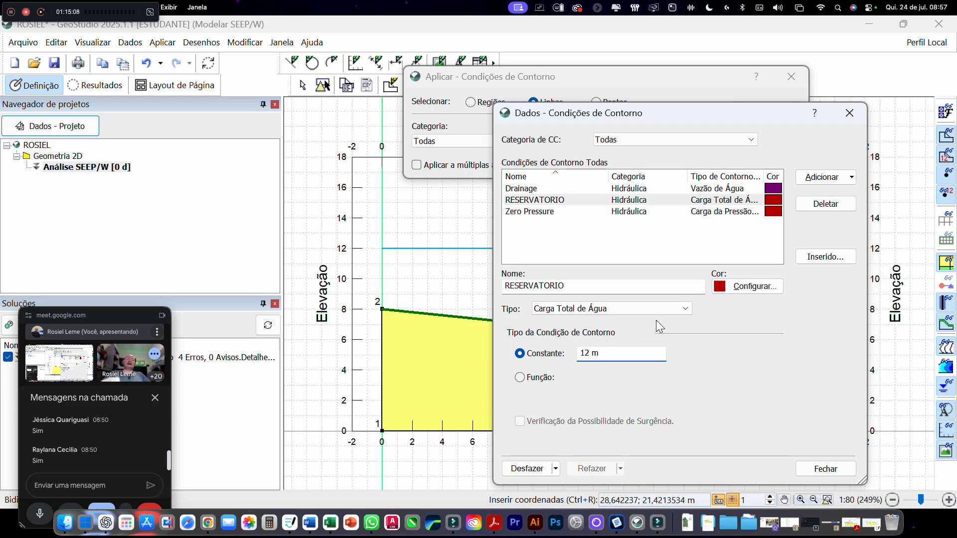
Step: Change the RESERVATORIO boundary condition's colour to blue
{"action": "left_click", "coordinate": [751, 287]}
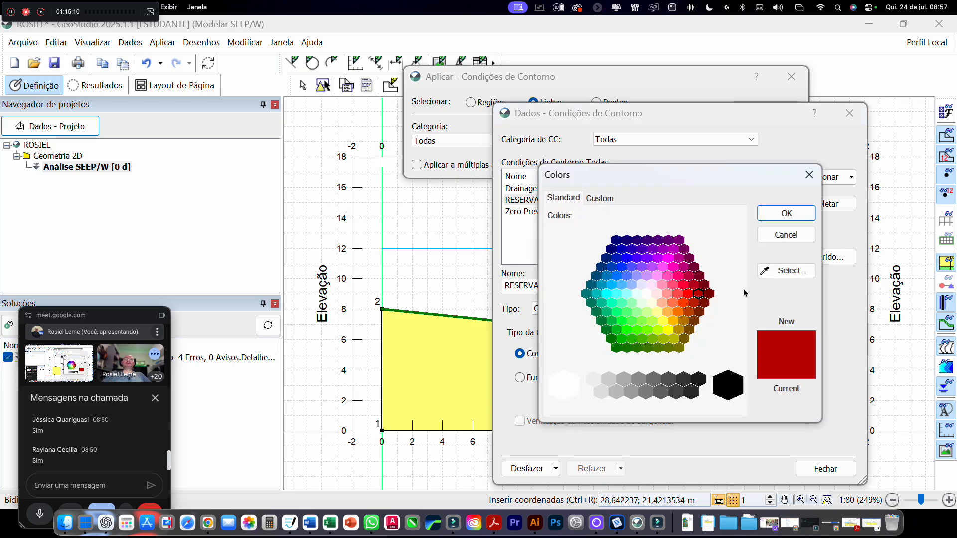
{"action": "left_click", "coordinate": [632, 263]}
{"action": "left_click", "coordinate": [798, 215]}
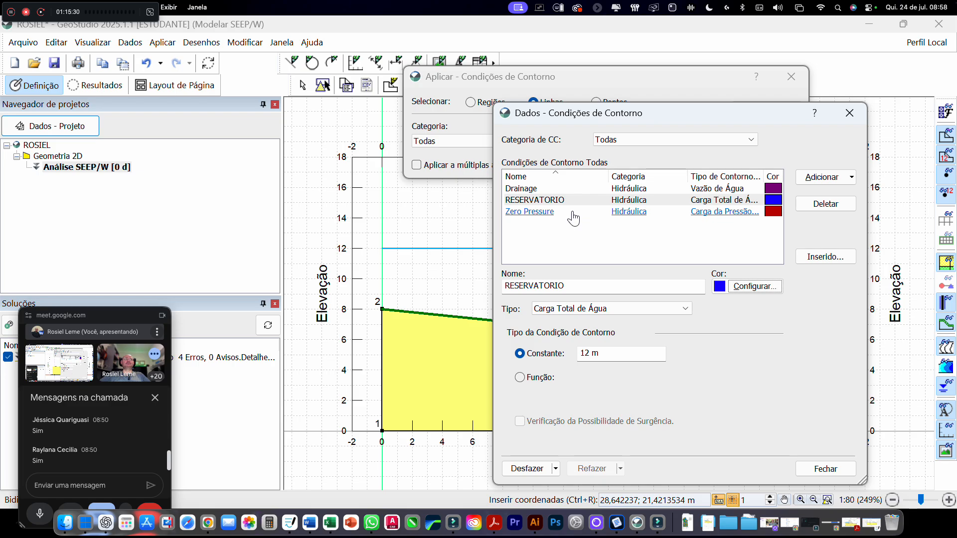
Step: Review the RESERVATORIO condition's type and constant head value, and close the boundary condition definitions
{"action": "left_click", "coordinate": [561, 201]}
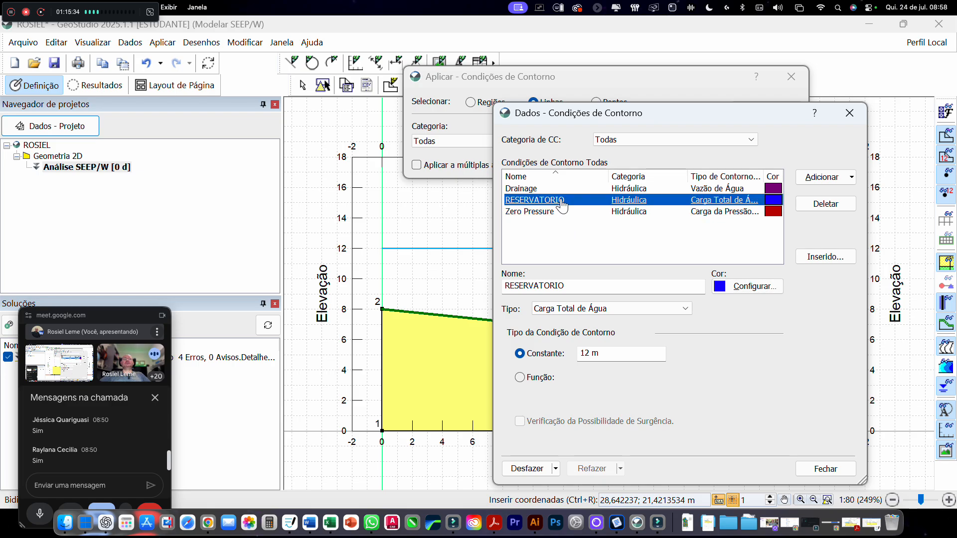
{"action": "left_click", "coordinate": [644, 314]}
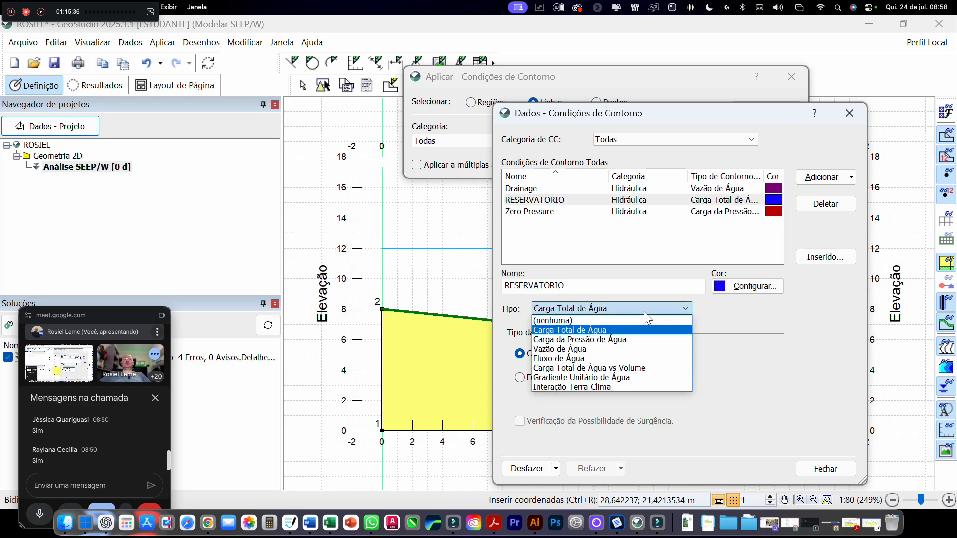
{"action": "left_click", "coordinate": [644, 312]}
{"action": "left_click", "coordinate": [644, 312]}
{"action": "left_click", "coordinate": [617, 332]}
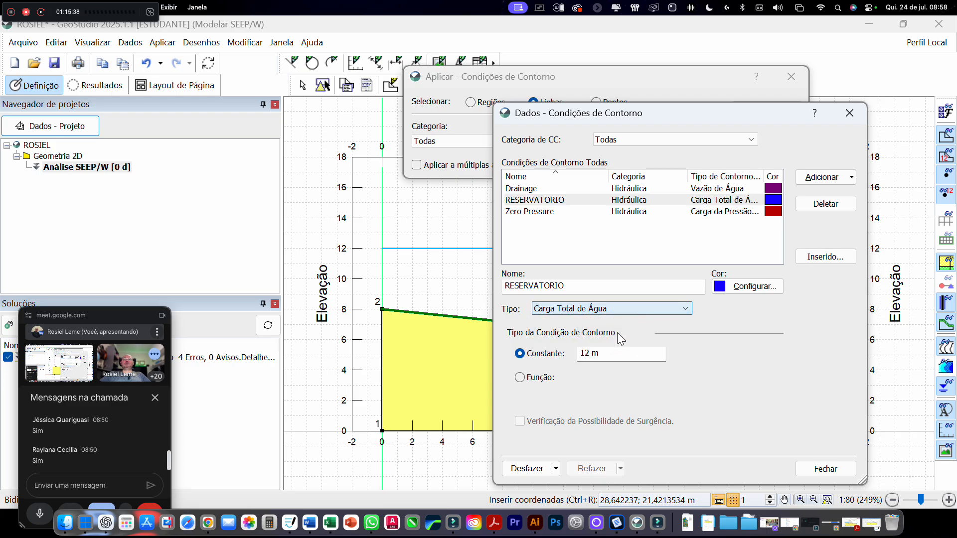
{"action": "double_click", "coordinate": [600, 353]}
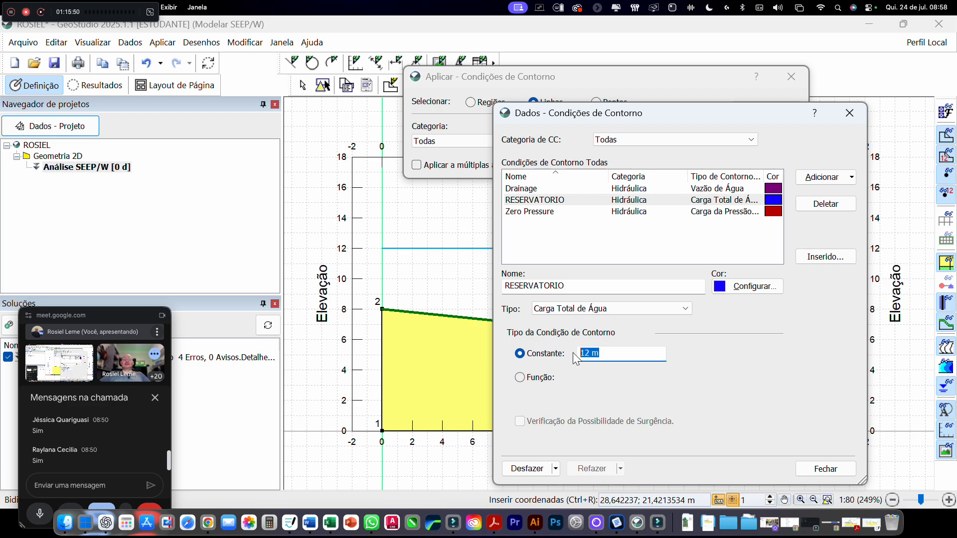
{"action": "left_click", "coordinate": [826, 469]}
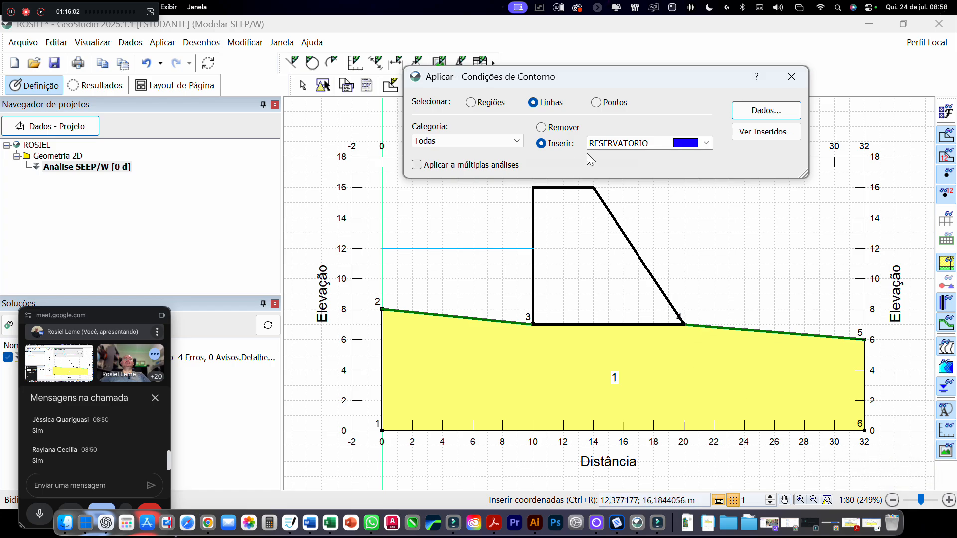
Step: Apply the RESERVATORIO condition to the upstream ground surface line between points 2 and 3
{"action": "left_click", "coordinate": [617, 145]}
{"action": "left_click", "coordinate": [617, 144]}
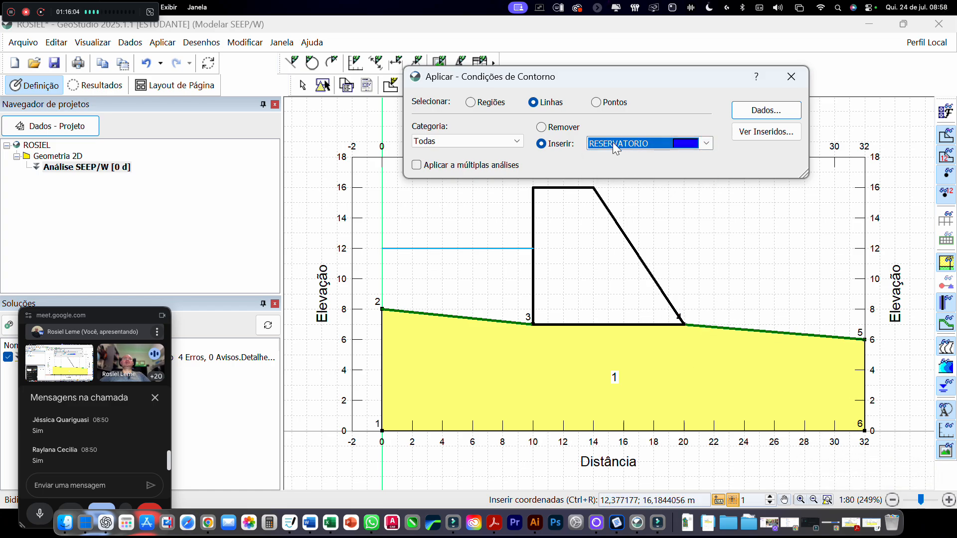
{"action": "left_click", "coordinate": [439, 316]}
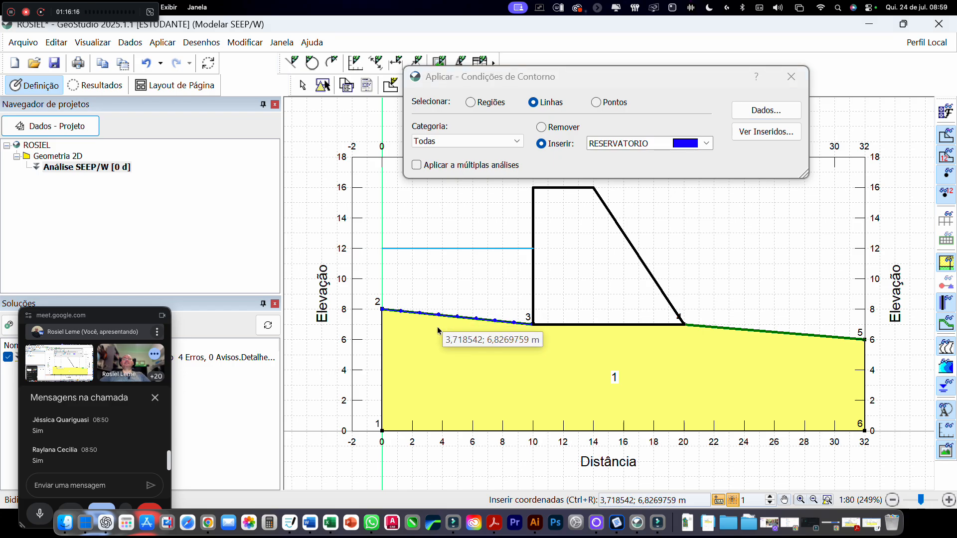
Step: Try applying the RESERVATORIO condition to the vertical upstream boundary between points 1 and 2, and undo it
{"action": "scroll", "coordinate": [394, 318], "scroll_direction": "down", "scroll_amount": 5}
{"action": "scroll", "coordinate": [394, 318], "scroll_direction": "up", "scroll_amount": 7}
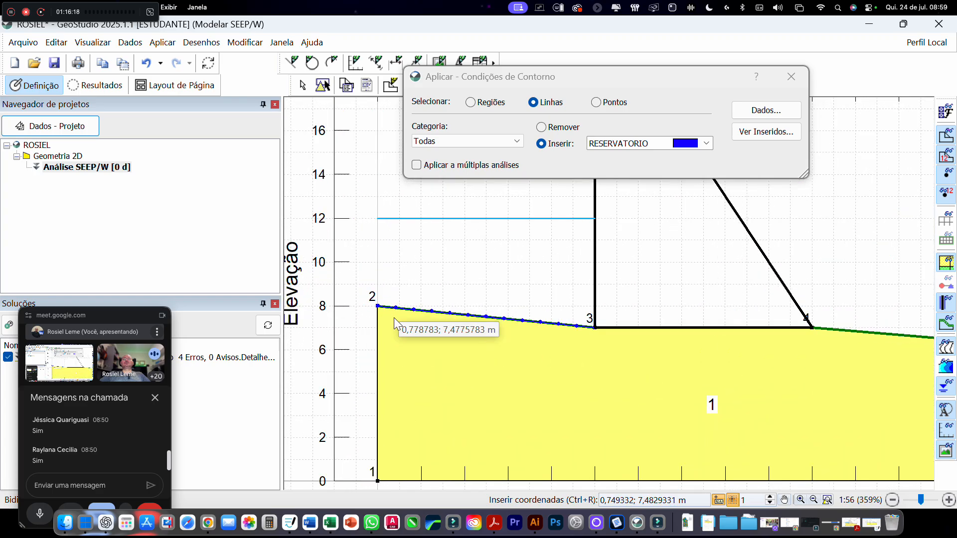
{"action": "scroll", "coordinate": [394, 318], "scroll_direction": "up", "scroll_amount": 1}
{"action": "scroll", "coordinate": [394, 318], "scroll_direction": "down", "scroll_amount": 4}
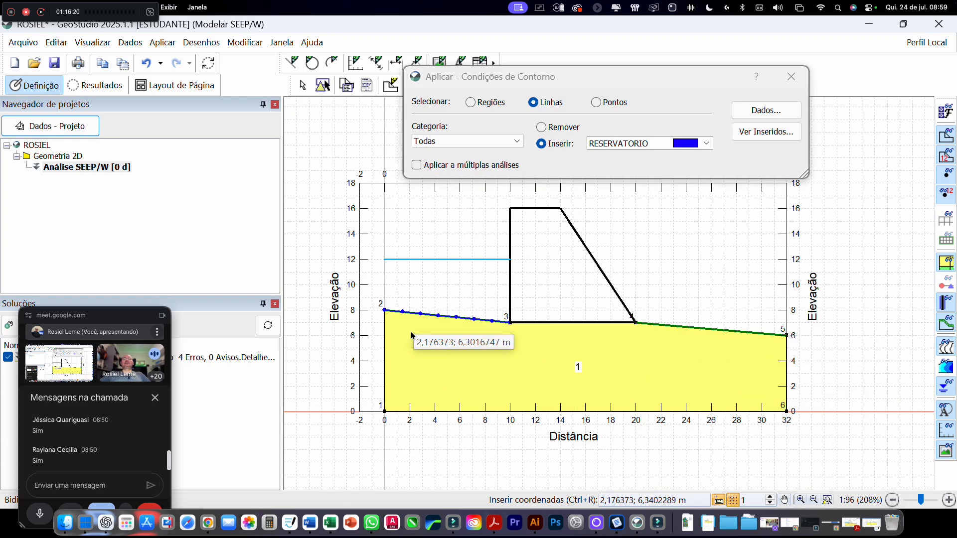
{"action": "left_click", "coordinate": [384, 331]}
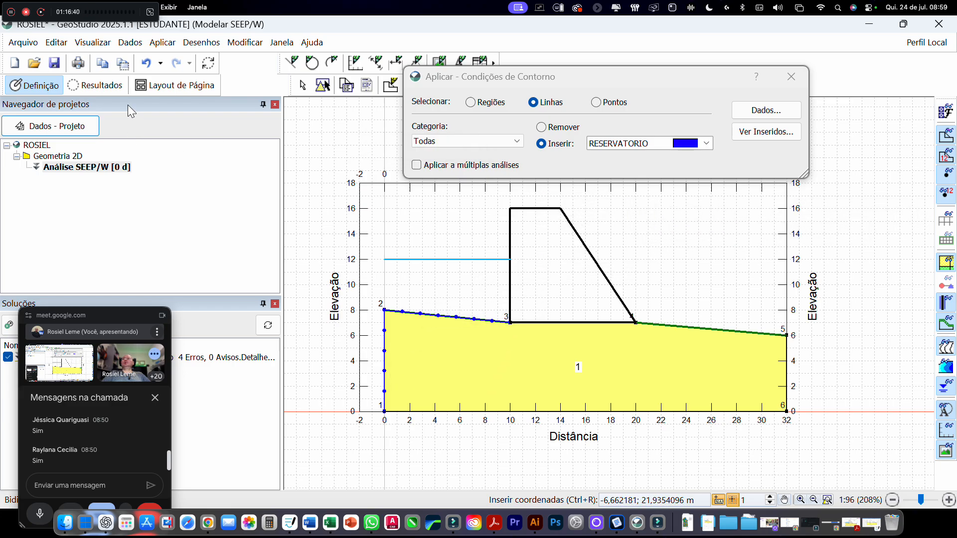
{"action": "left_click", "coordinate": [146, 63]}
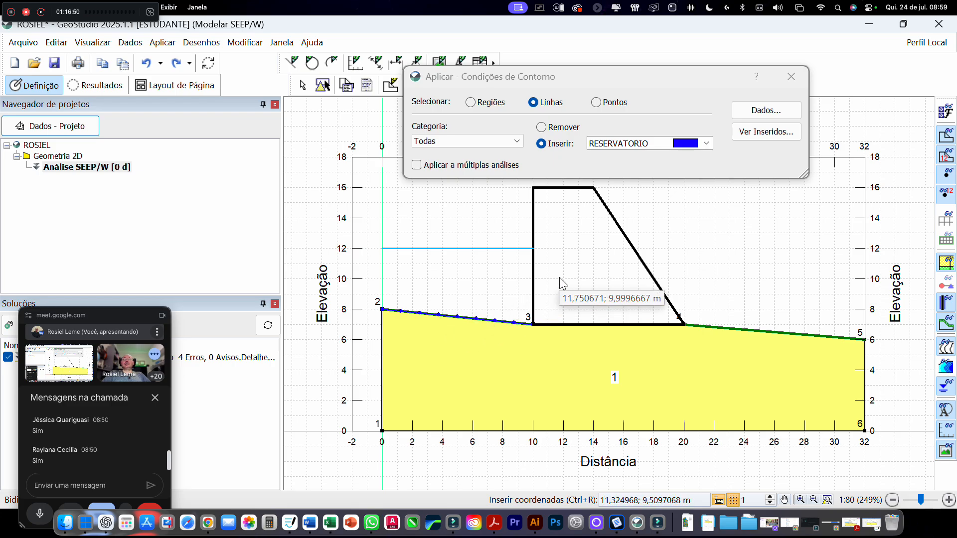
Step: Apply the Zero Pressure condition to the downstream ground surface line between points 4 and 5, and finish applying boundary conditions
{"action": "left_click", "coordinate": [627, 145]}
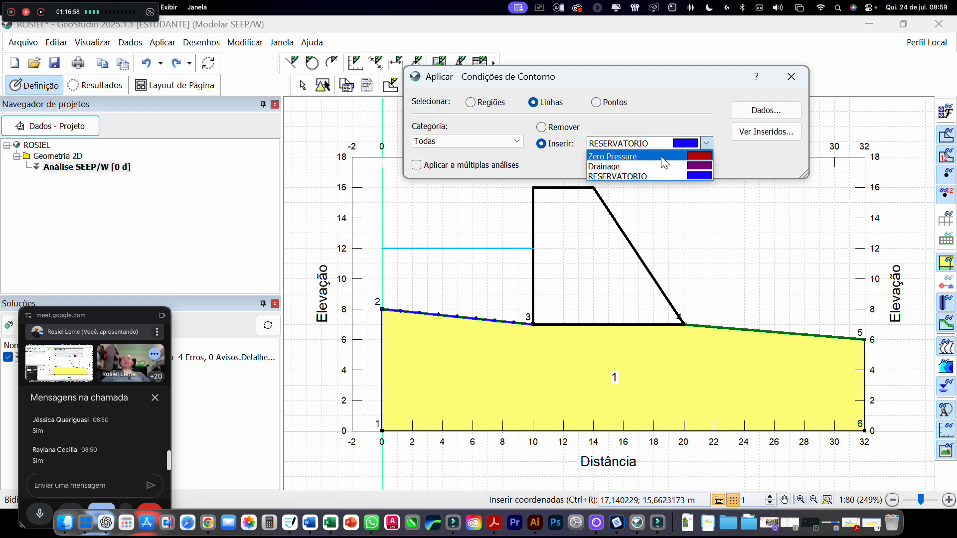
{"action": "left_click", "coordinate": [664, 159]}
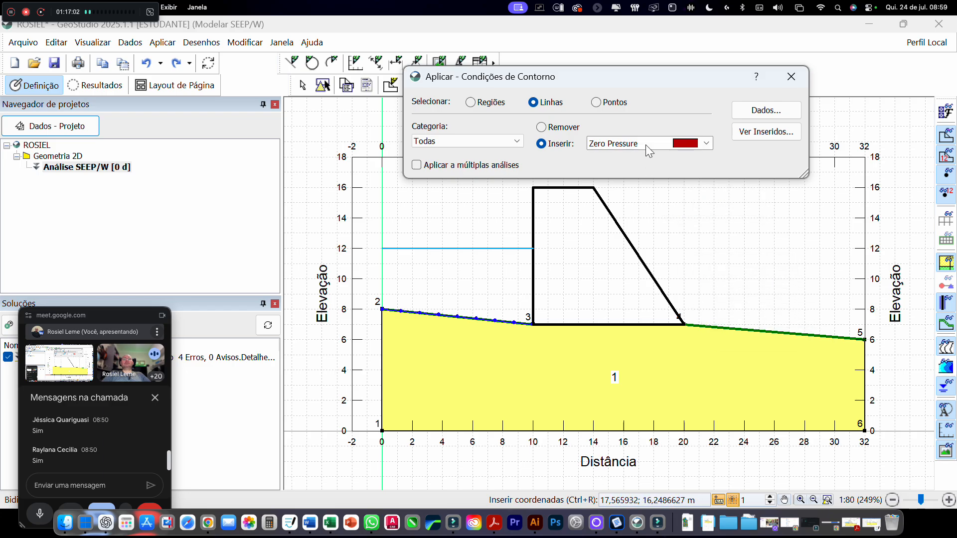
{"action": "left_click", "coordinate": [753, 335]}
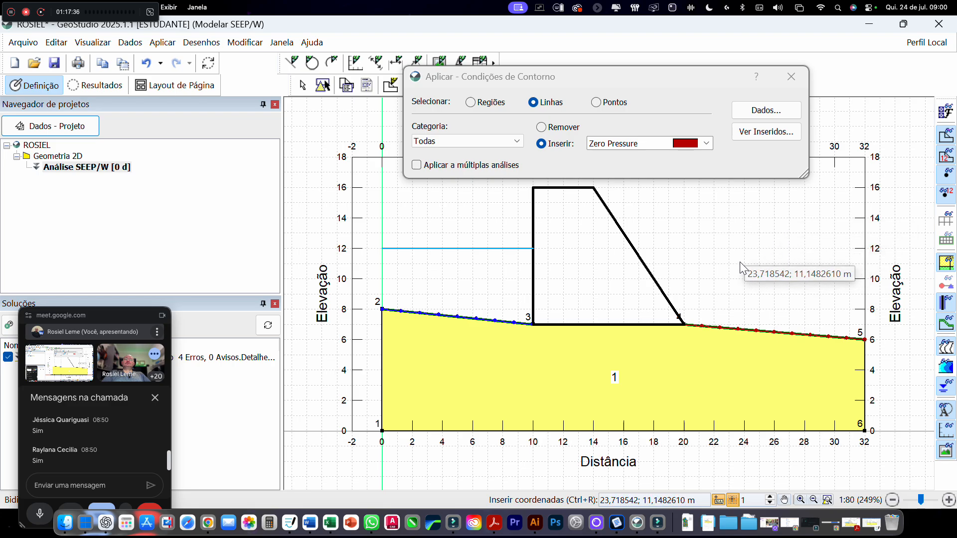
{"action": "left_click", "coordinate": [797, 83]}
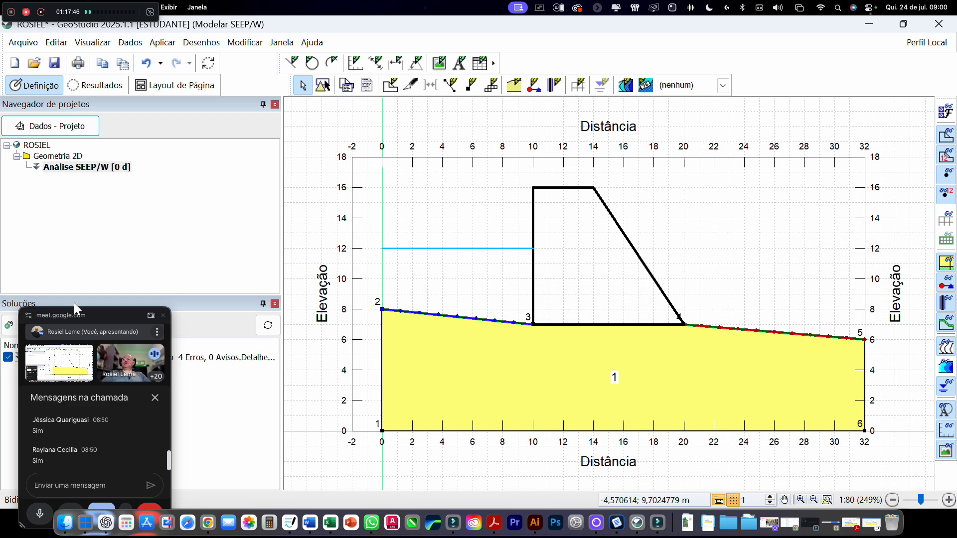
Step: Save the project, moving the meeting window out of the way
{"action": "left_click_drag", "start_coordinate": [105, 316], "coordinate": [93, 130]}
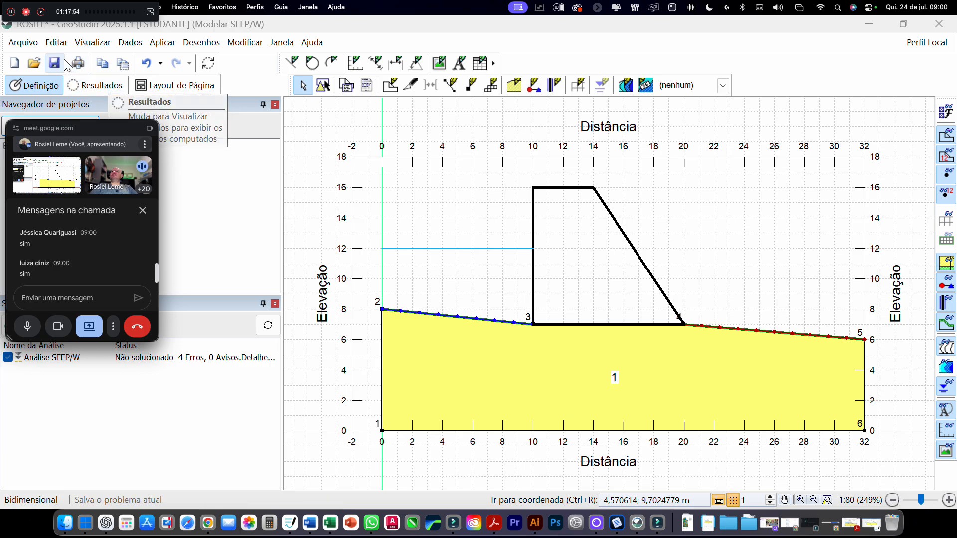
{"action": "left_click", "coordinate": [23, 42]}
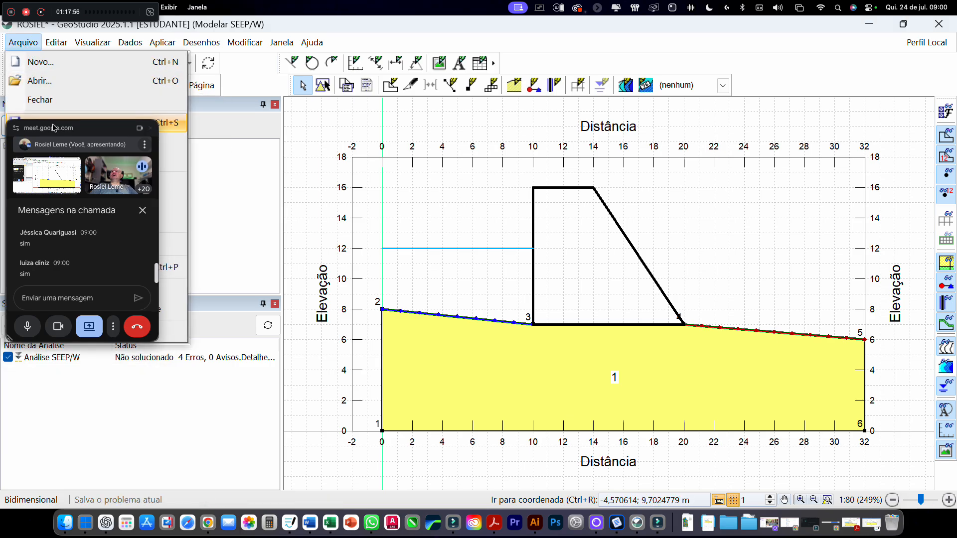
{"action": "left_click_drag", "start_coordinate": [81, 128], "coordinate": [58, 388]}
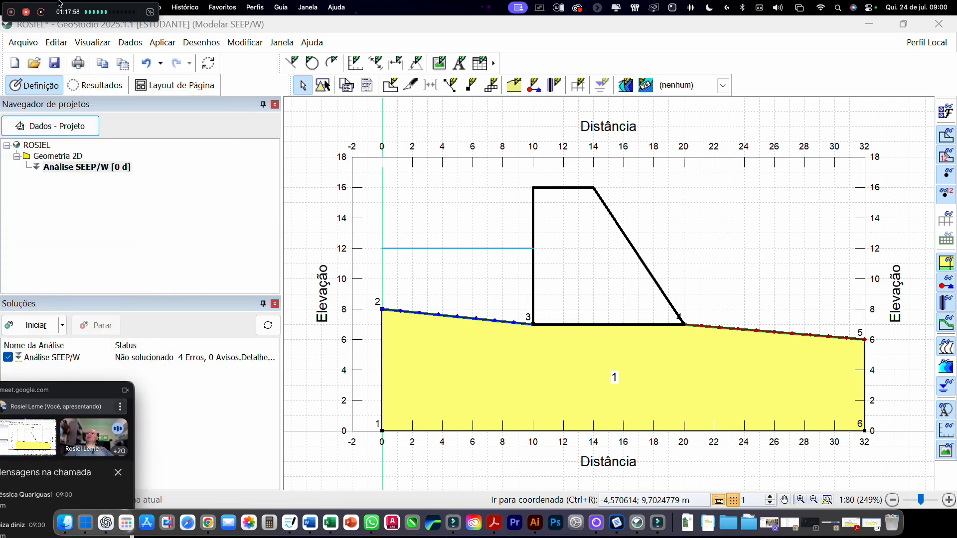
{"action": "left_click", "coordinate": [23, 42]}
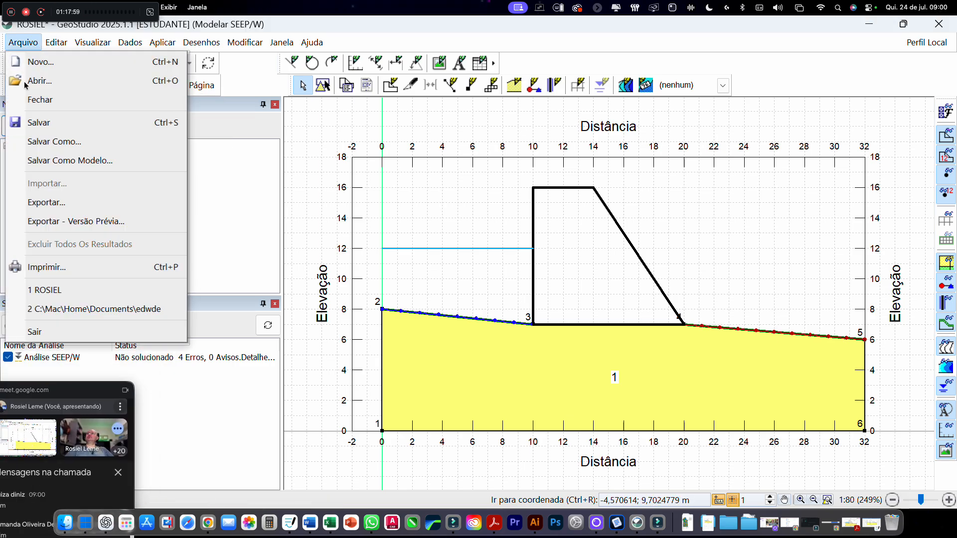
{"action": "left_click", "coordinate": [49, 124]}
Step: Open the mesh properties and arrange the meeting window and the dialog so that the model stays visible
{"action": "left_click_drag", "start_coordinate": [82, 396], "coordinate": [120, 240]}
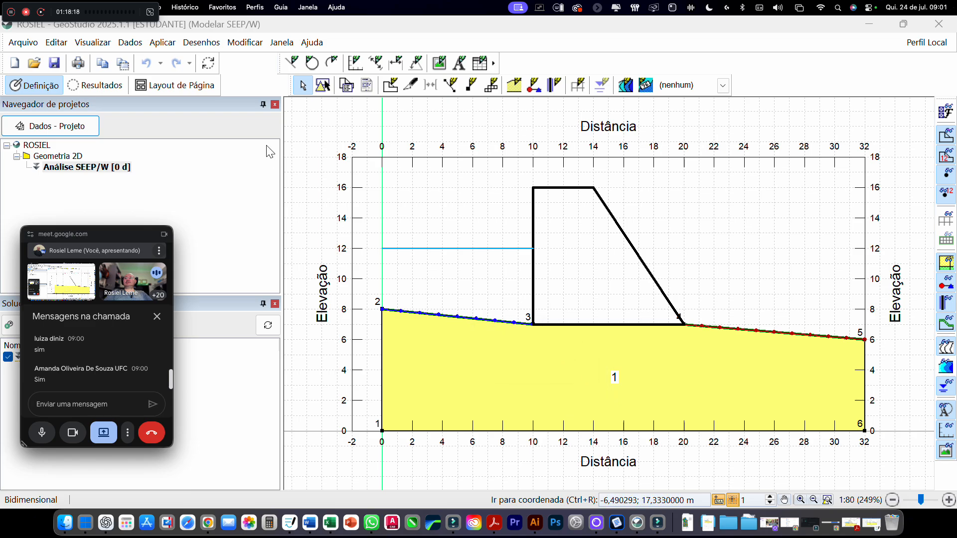
{"action": "left_click", "coordinate": [175, 47]}
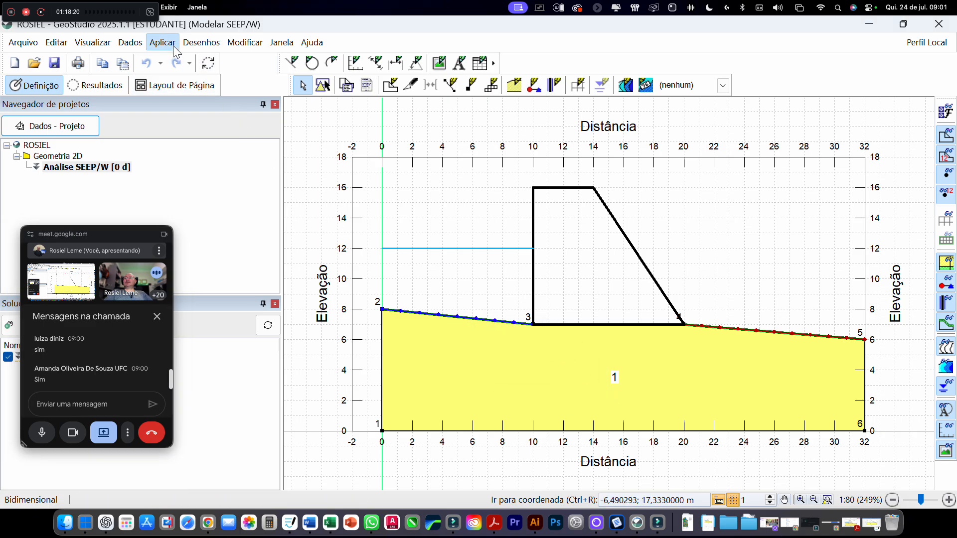
{"action": "left_click", "coordinate": [174, 48]}
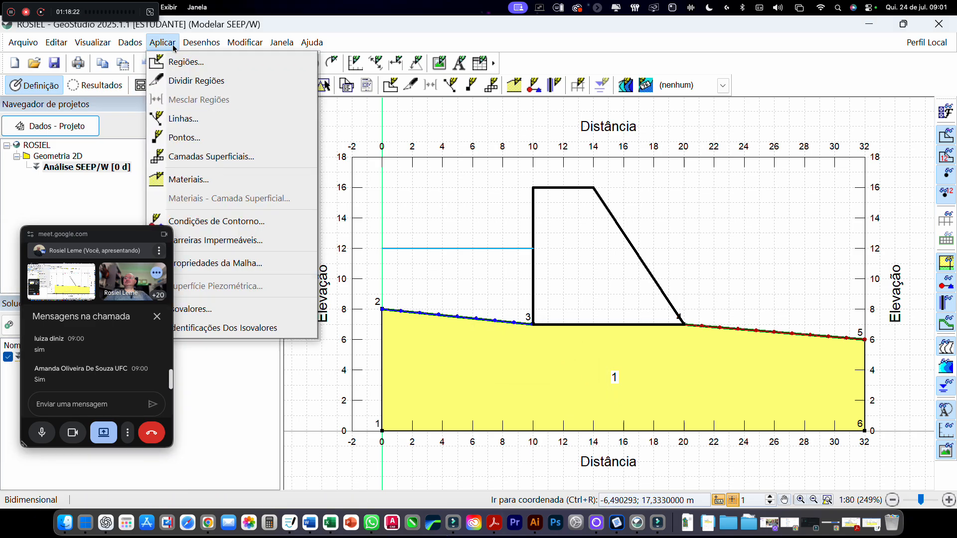
{"action": "left_click_drag", "start_coordinate": [111, 238], "coordinate": [91, 329]}
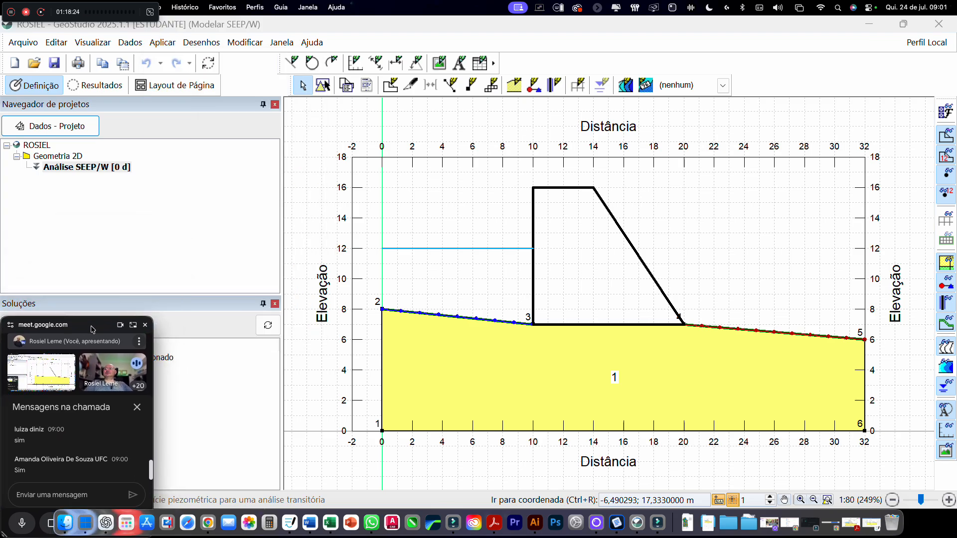
{"action": "left_click", "coordinate": [168, 45]}
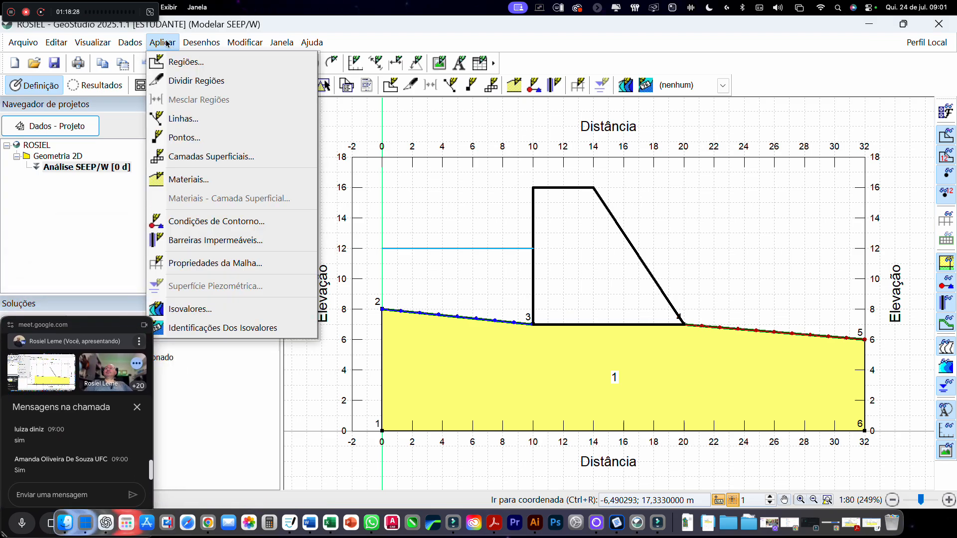
{"action": "left_click", "coordinate": [268, 267]}
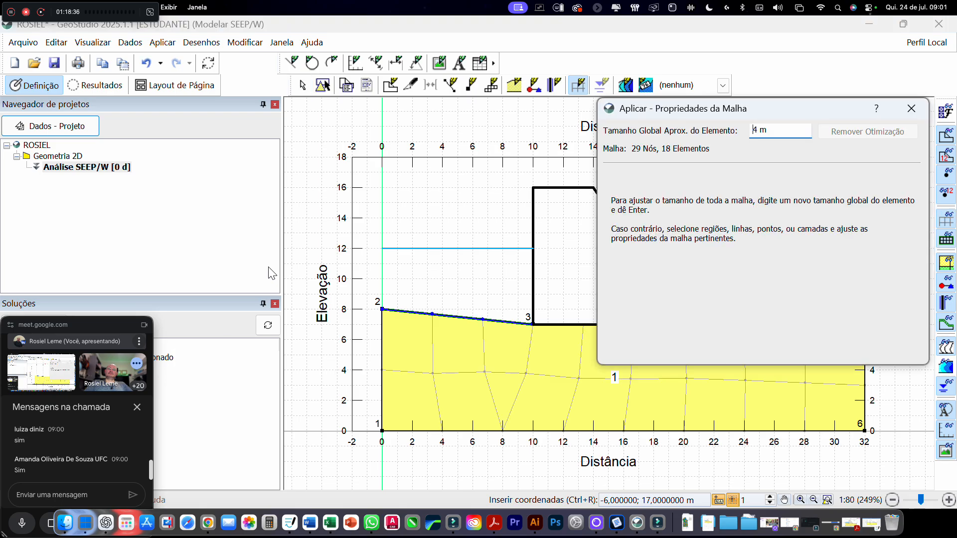
{"action": "left_click_drag", "start_coordinate": [795, 109], "coordinate": [175, 109]}
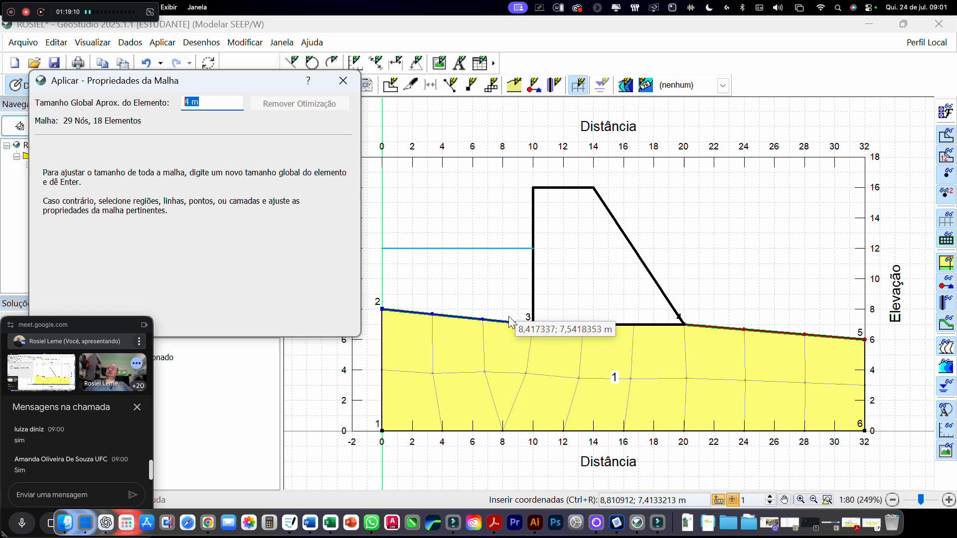
Step: Try approximate global mesh element sizes of 1 m and 0,8 m
{"action": "left_click_drag", "start_coordinate": [216, 103], "coordinate": [125, 106]}
{"action": "type", "text": "1"}
{"action": "key", "text": "Return"}
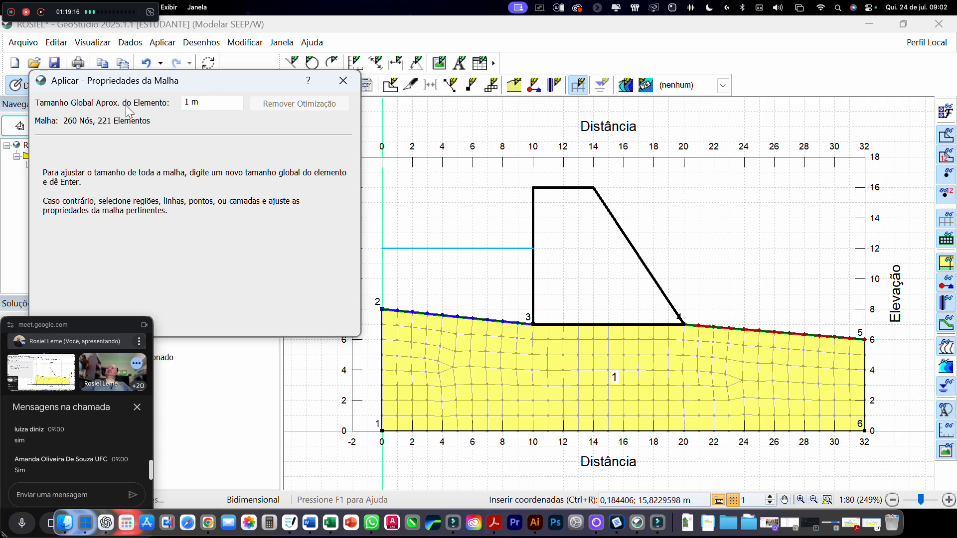
{"action": "left_click_drag", "start_coordinate": [214, 103], "coordinate": [175, 113]}
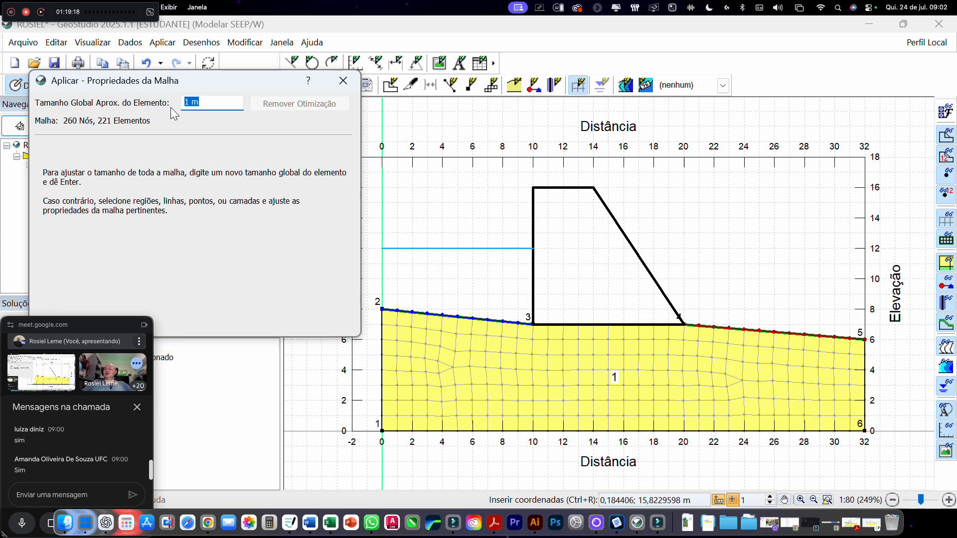
{"action": "type", "text": "0,8"}
{"action": "key", "text": "Return"}
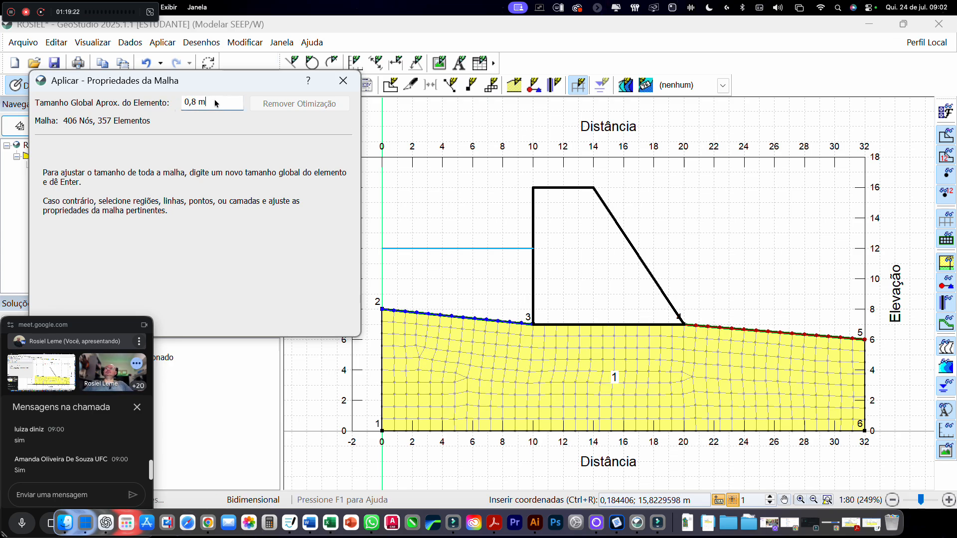
Step: Set the approximate global mesh element size to 0,6 m and dismiss the resulting dialog
{"action": "left_click_drag", "start_coordinate": [220, 104], "coordinate": [192, 113]}
{"action": "type", "text": "0,6"}
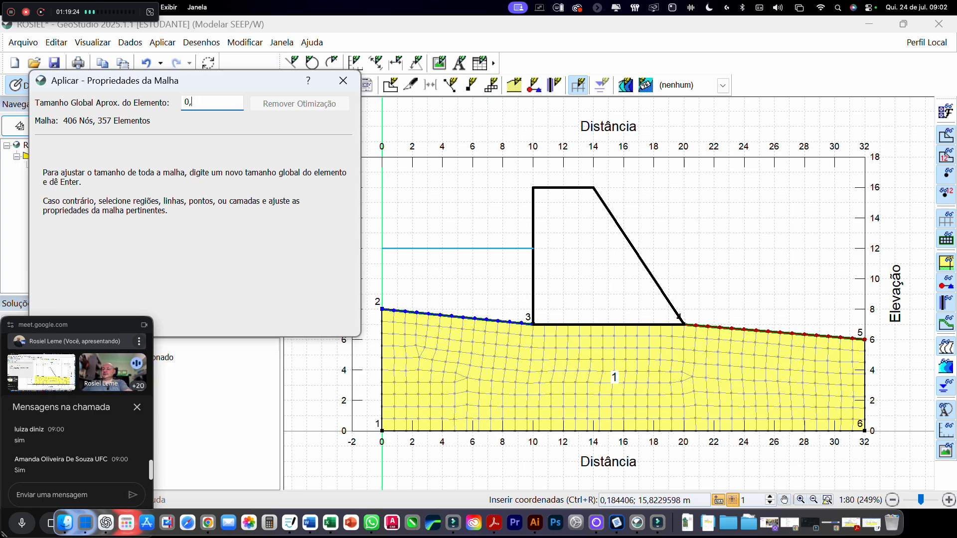
{"action": "key", "text": "Return"}
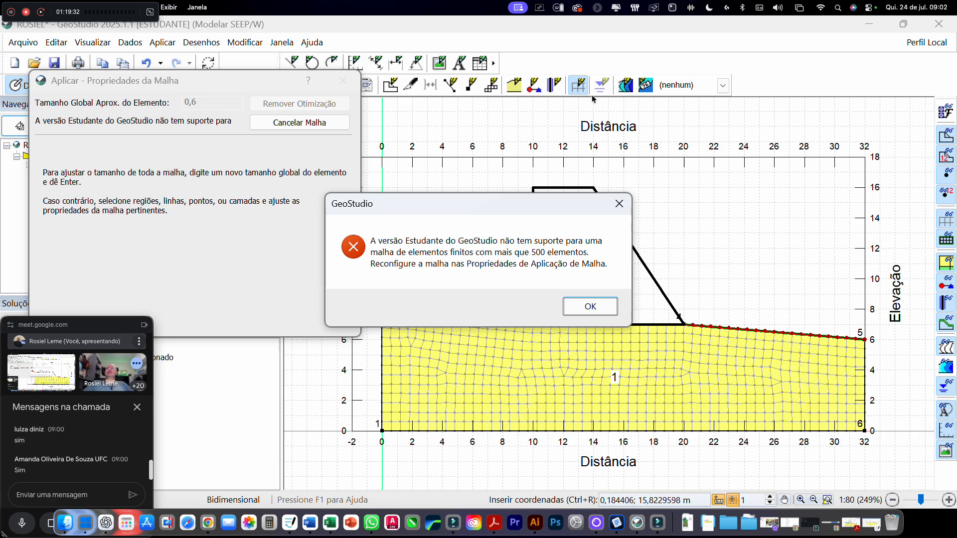
{"action": "left_click", "coordinate": [593, 306]}
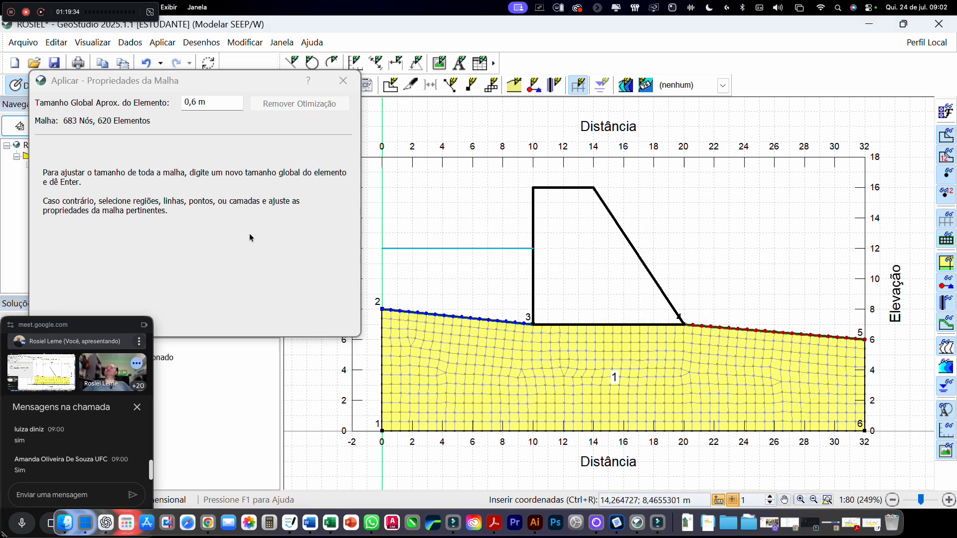
Step: Try an approximate global mesh element size of 0,65 m
{"action": "left_click_drag", "start_coordinate": [224, 102], "coordinate": [145, 102]}
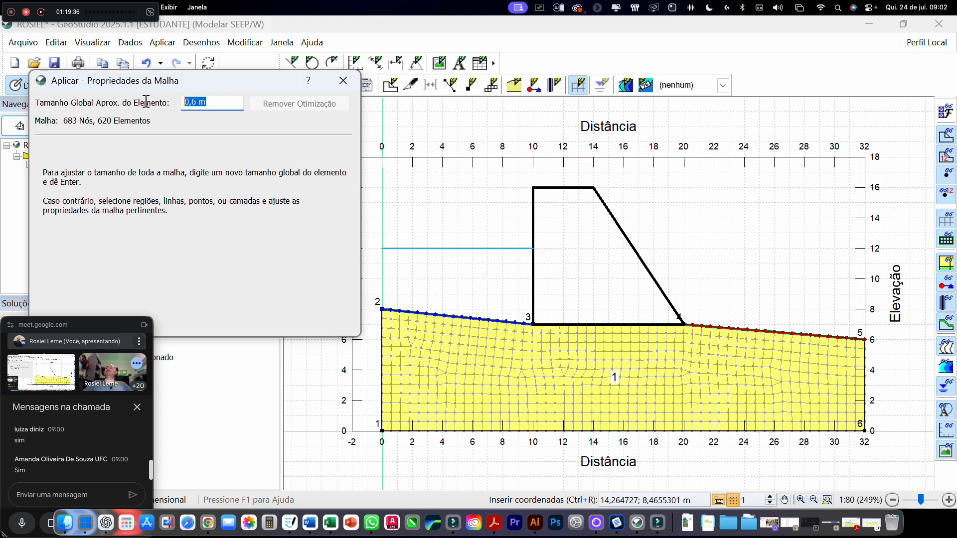
{"action": "type", "text": "0,"}
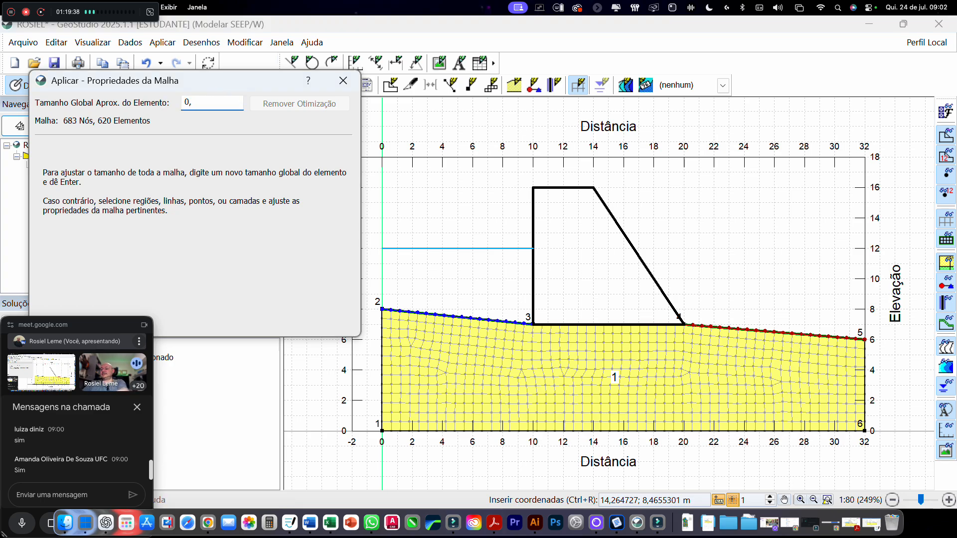
{"action": "key", "text": "Return"}
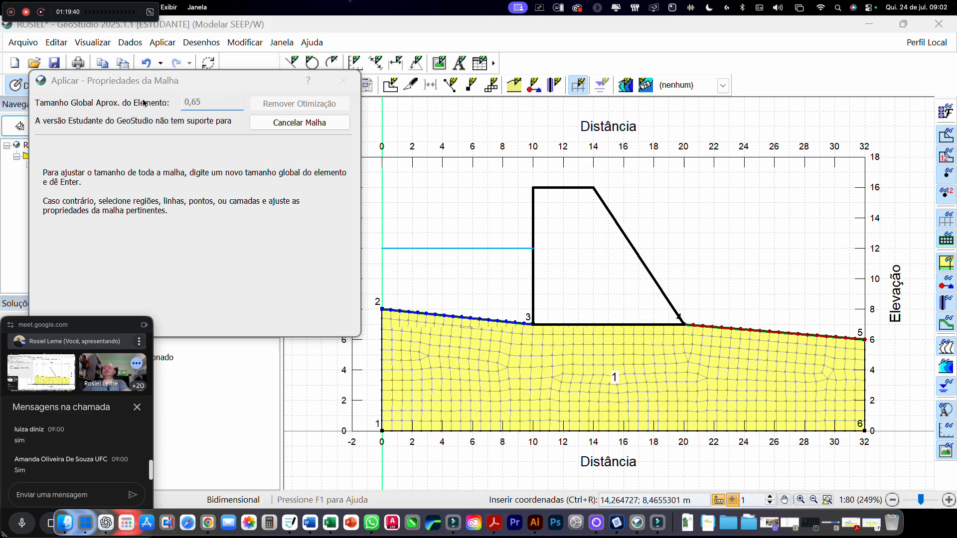
{"action": "key", "text": "Return"}
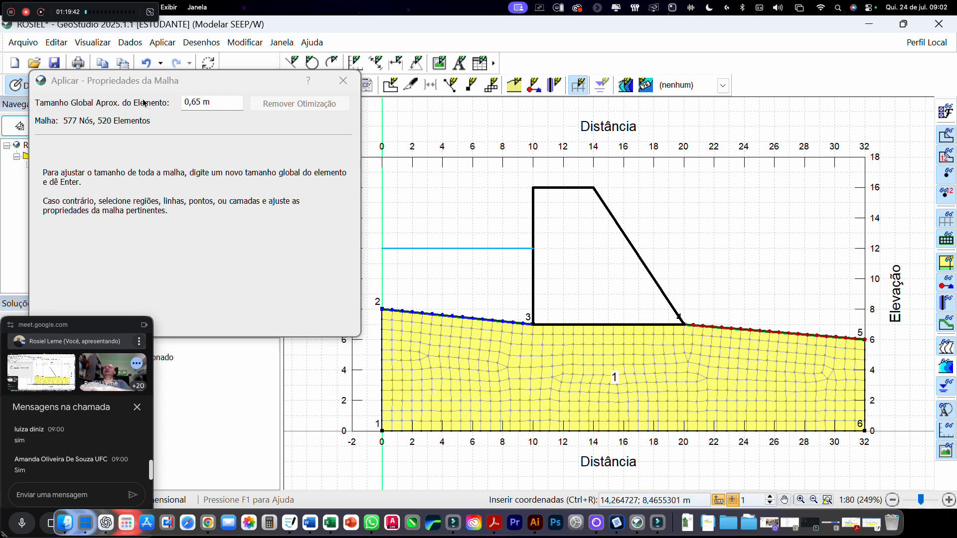
Step: Set the approximate global mesh element size to 0,66 m and close the mesh properties
{"action": "left_click", "coordinate": [202, 103]}
{"action": "left_click_drag", "start_coordinate": [202, 103], "coordinate": [170, 105]}
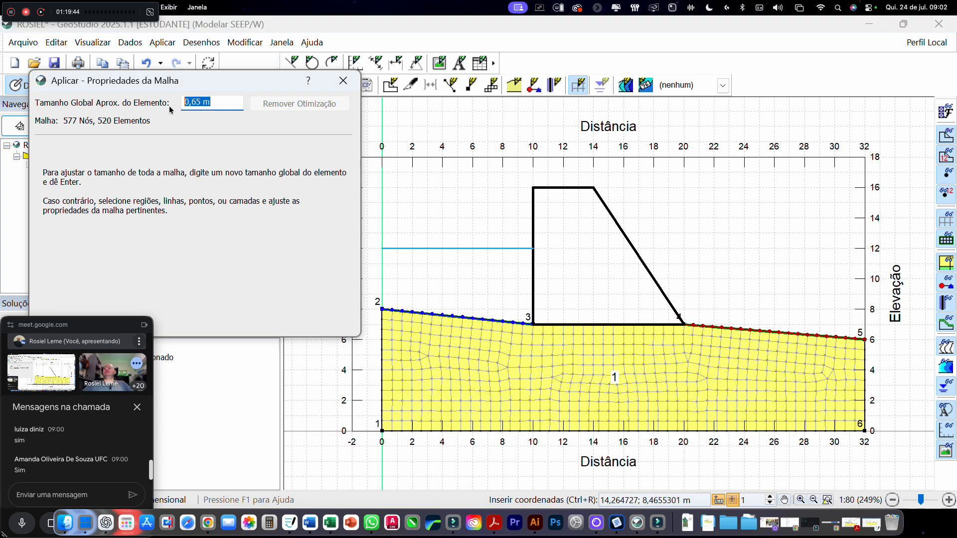
{"action": "type", "text": "0,"}
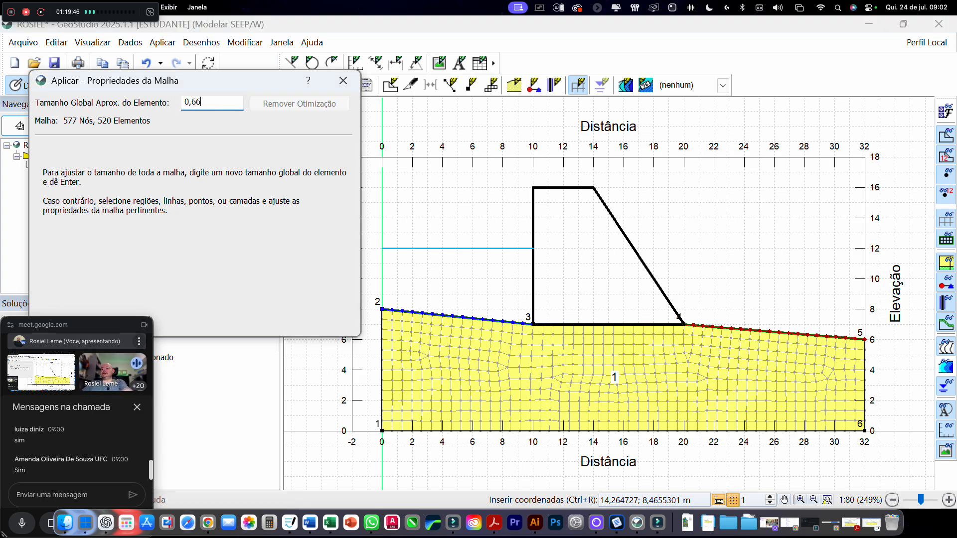
{"action": "type", "text": "66"}
{"action": "key", "text": "Return"}
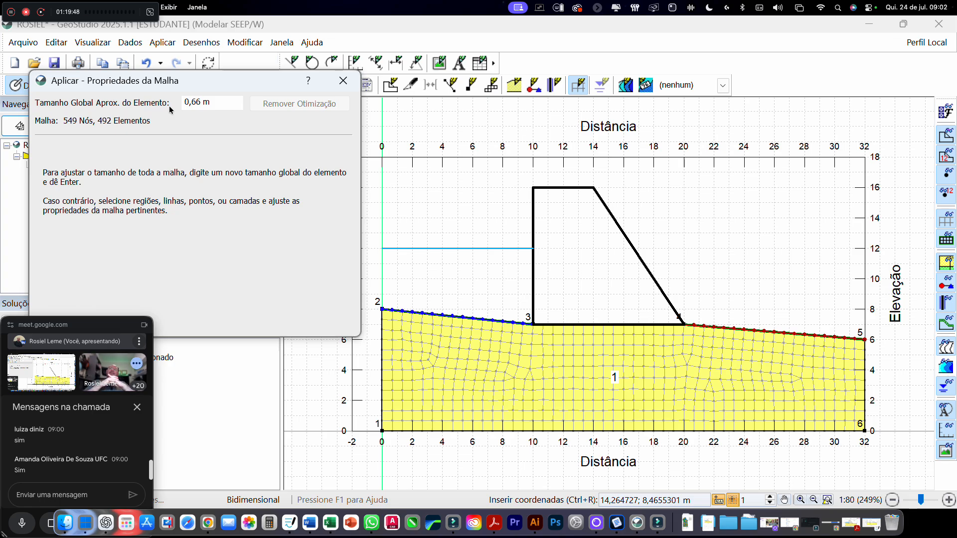
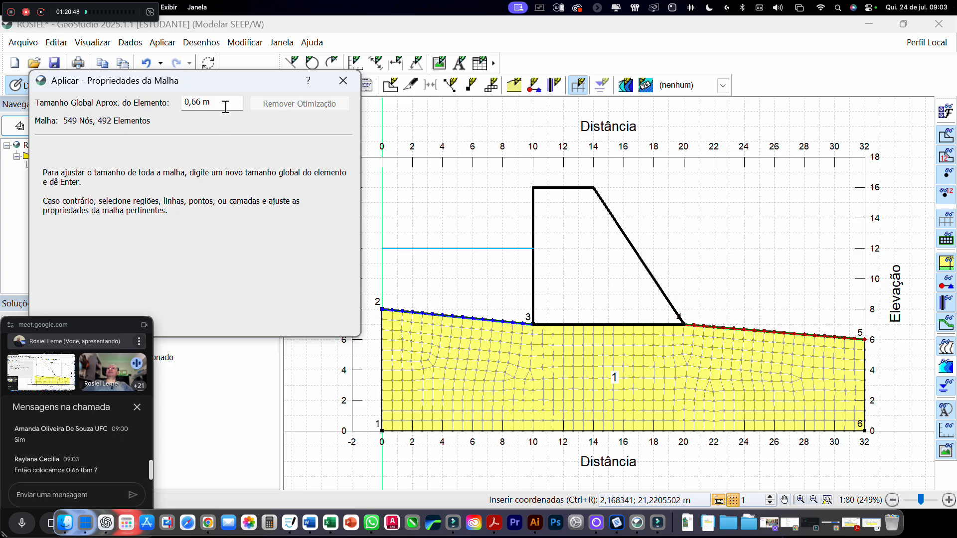
{"action": "left_click_drag", "start_coordinate": [223, 102], "coordinate": [184, 102]}
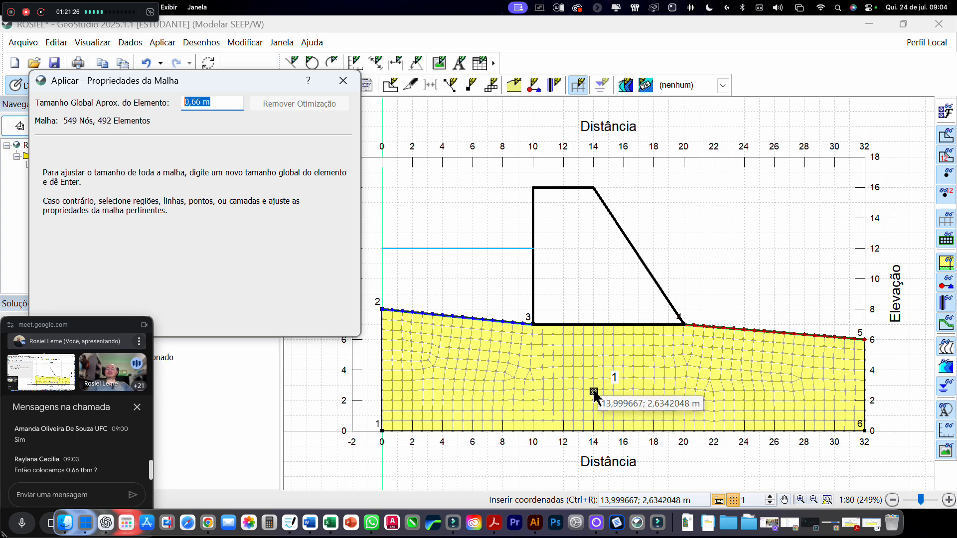
{"action": "left_click", "coordinate": [344, 82]}
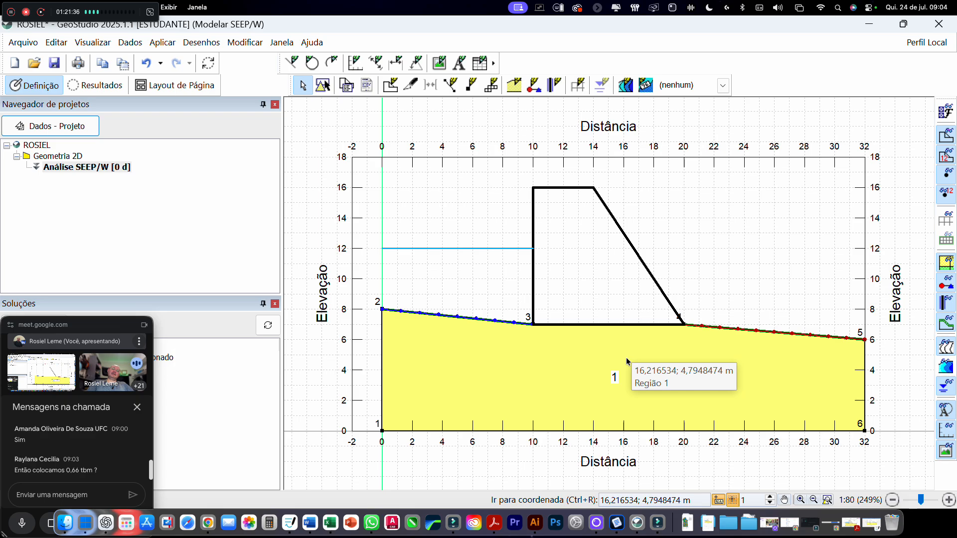
Step: Move the meeting window off the solutions list and solve Análise SEEP/W, repeating the run from the definition view
{"action": "left_click", "coordinate": [95, 333]}
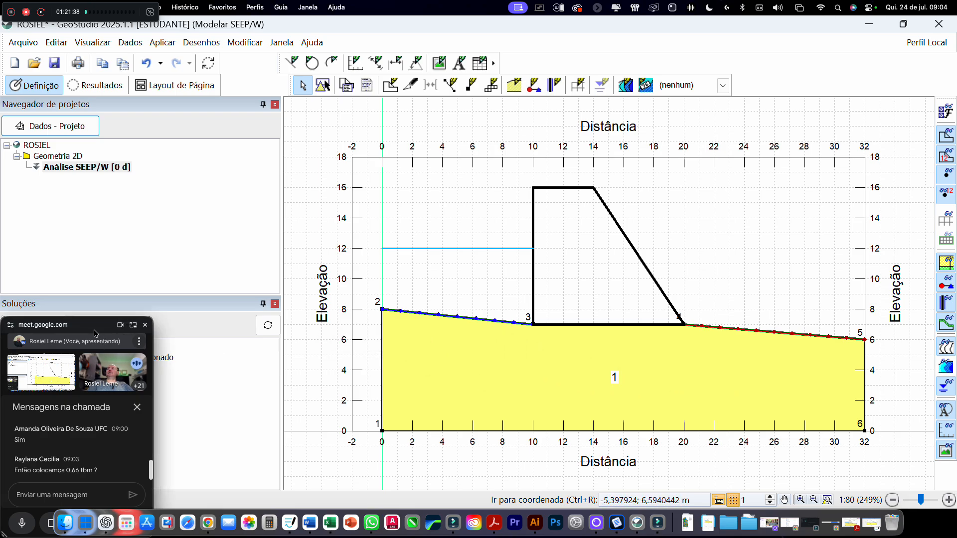
{"action": "left_click_drag", "start_coordinate": [95, 333], "coordinate": [868, 76]}
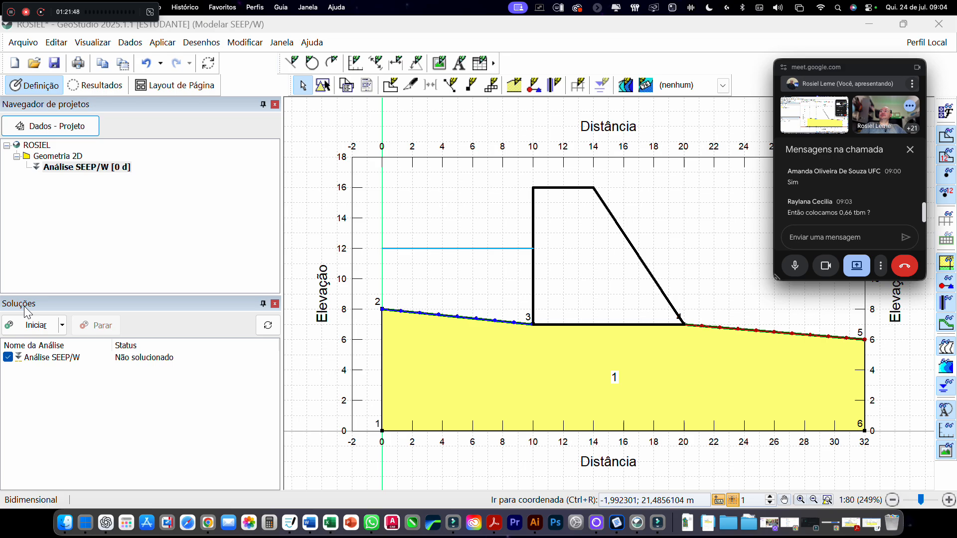
{"action": "left_click", "coordinate": [104, 362]}
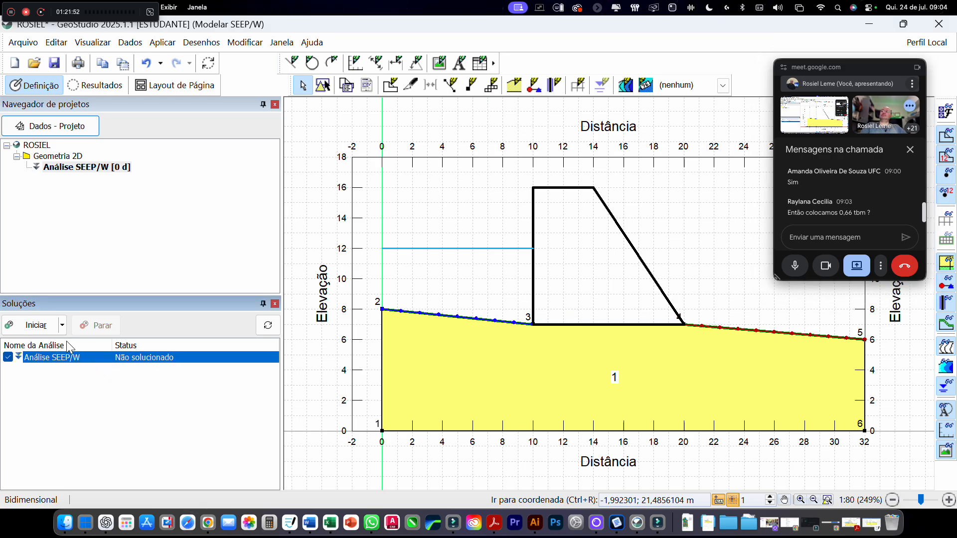
{"action": "left_click", "coordinate": [45, 331]}
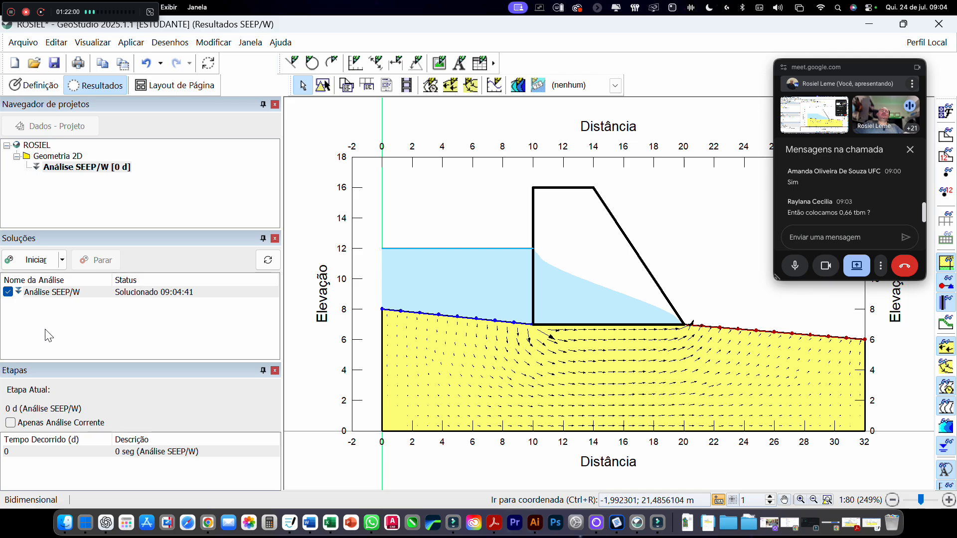
{"action": "left_click", "coordinate": [39, 85]}
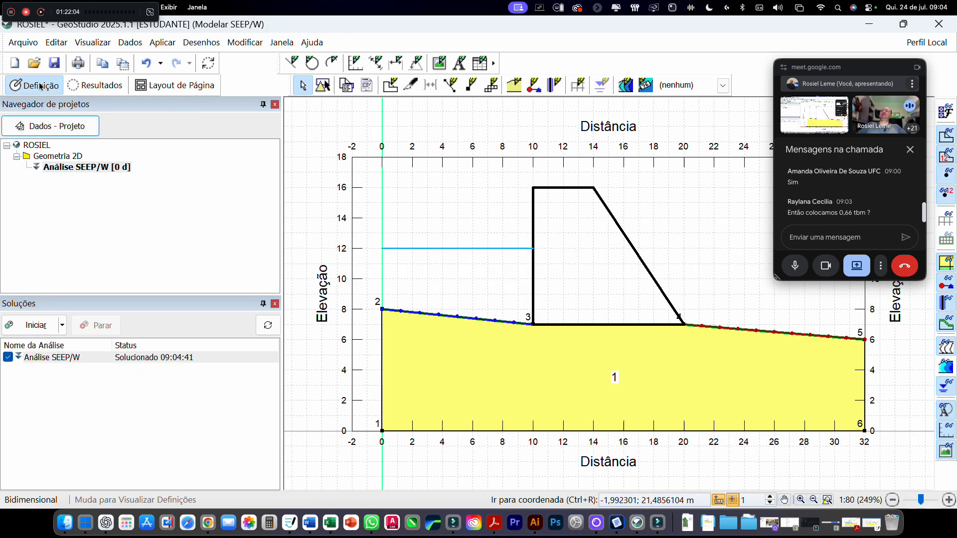
{"action": "left_click", "coordinate": [36, 326]}
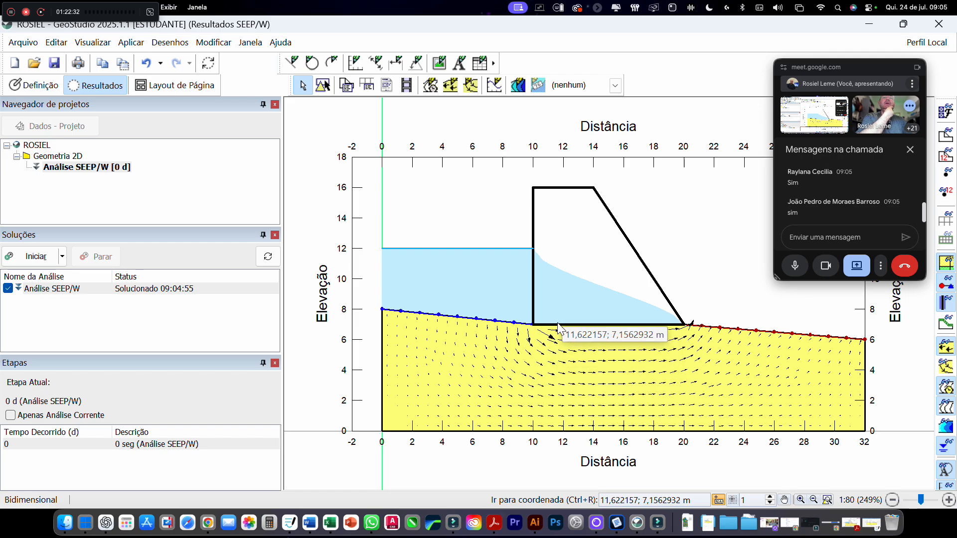
Step: Examine the flow vectors beneath the reservoir bed and around the dam's upstream base corner
{"action": "scroll", "coordinate": [584, 351], "scroll_direction": "down", "scroll_amount": 2}
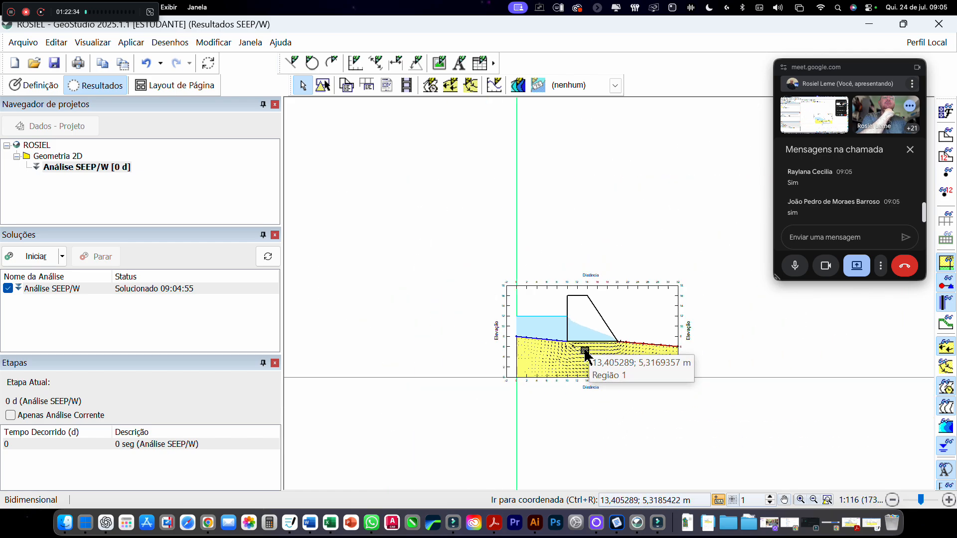
{"action": "scroll", "coordinate": [584, 351], "scroll_direction": "up", "scroll_amount": 8}
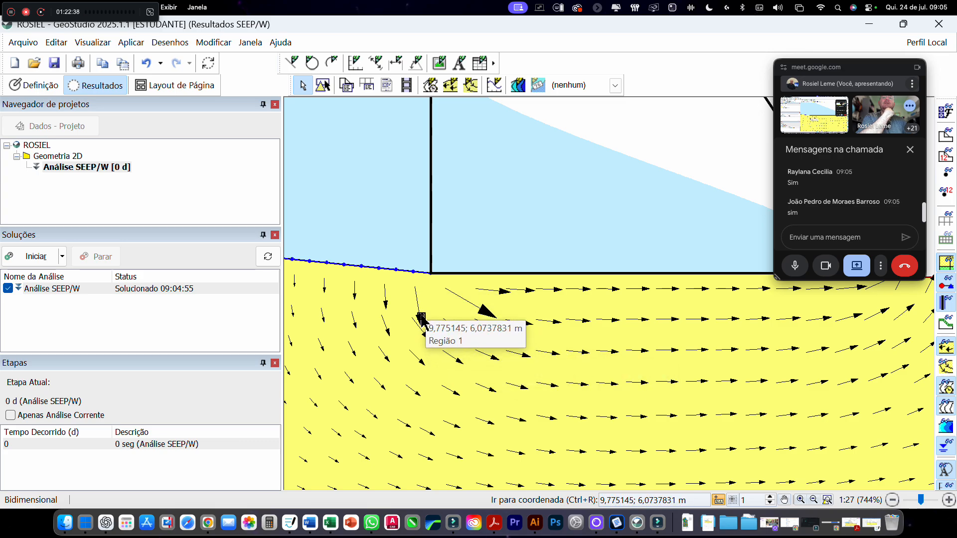
{"action": "scroll", "coordinate": [421, 321], "scroll_direction": "down", "scroll_amount": 5}
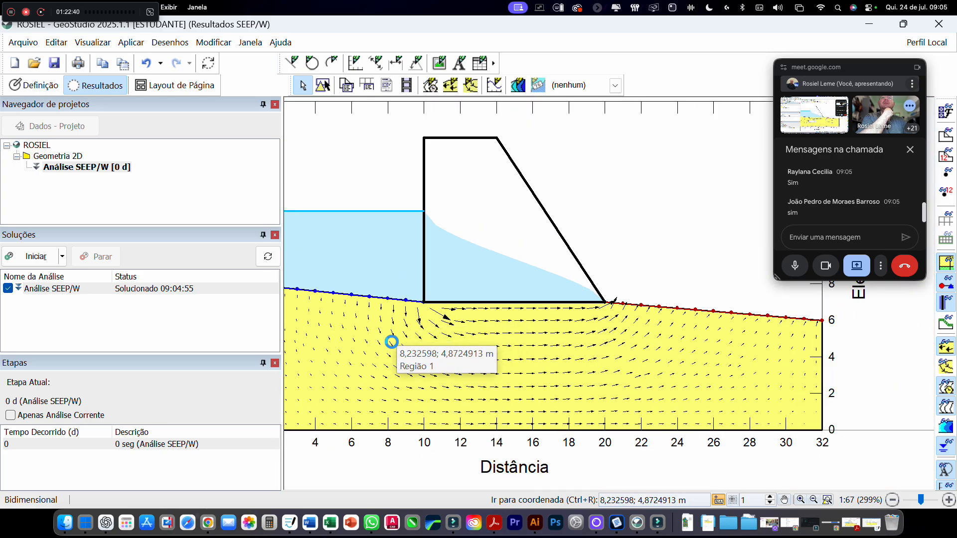
{"action": "scroll", "coordinate": [392, 342], "scroll_direction": "down", "scroll_amount": 3}
{"action": "scroll", "coordinate": [299, 322], "scroll_direction": "up", "scroll_amount": 10}
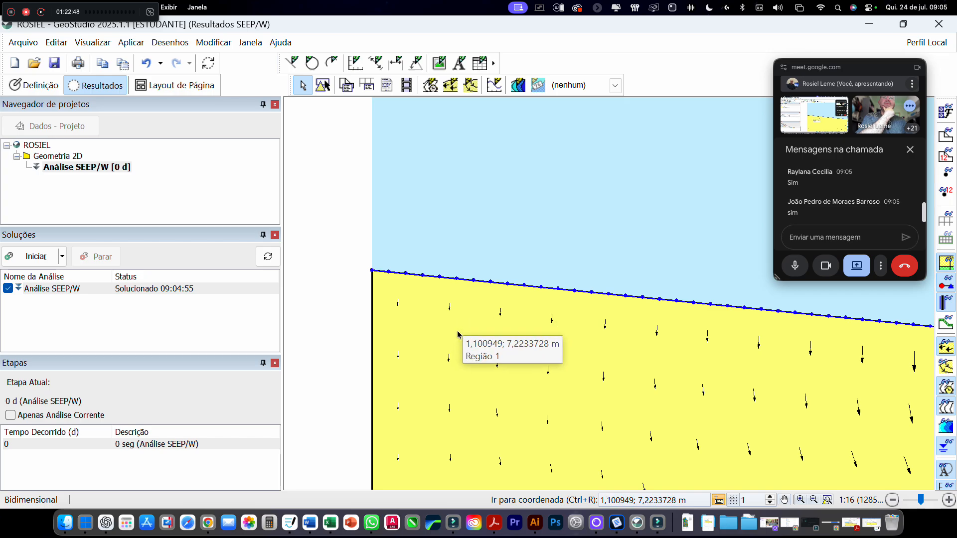
{"action": "scroll", "coordinate": [458, 334], "scroll_direction": "down", "scroll_amount": 5}
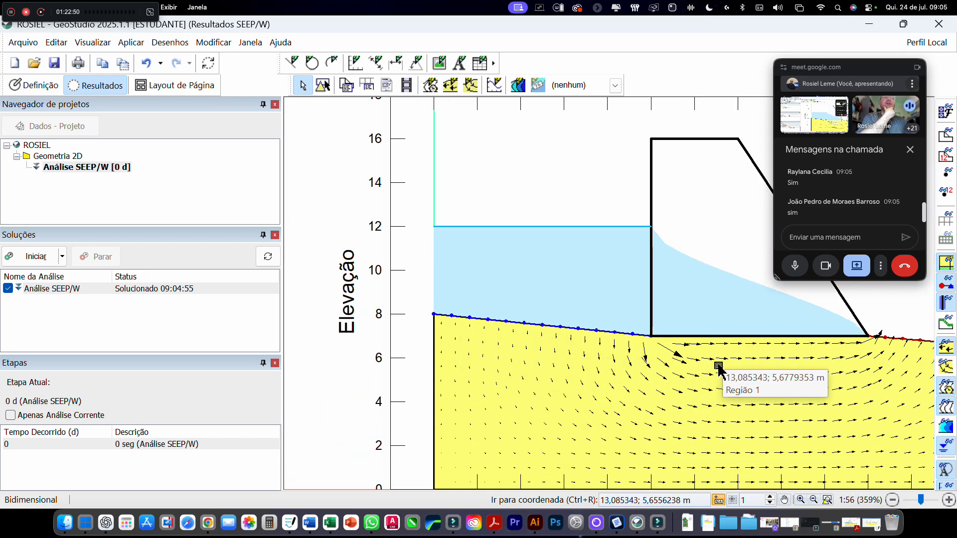
{"action": "scroll", "coordinate": [718, 367], "scroll_direction": "up", "scroll_amount": 3}
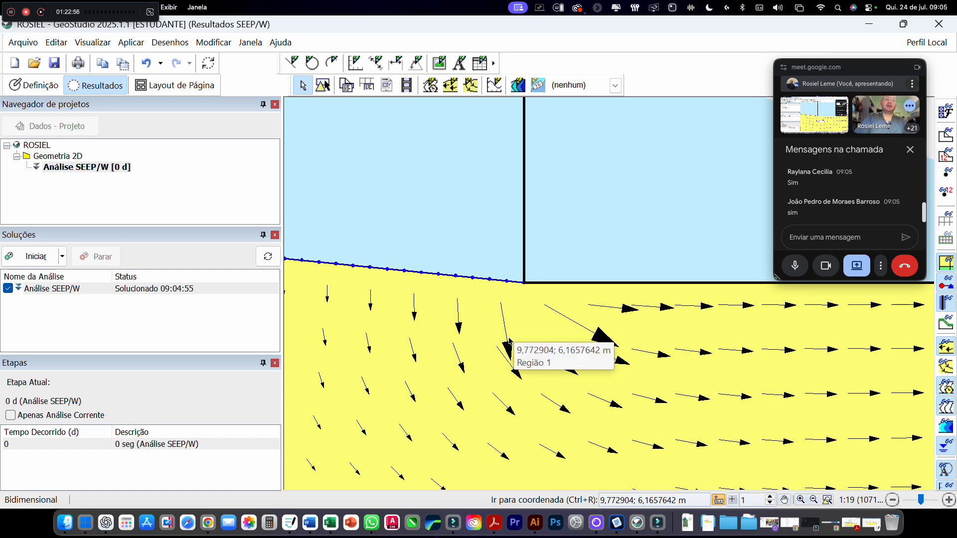
{"action": "scroll", "coordinate": [516, 344], "scroll_direction": "down", "scroll_amount": 4}
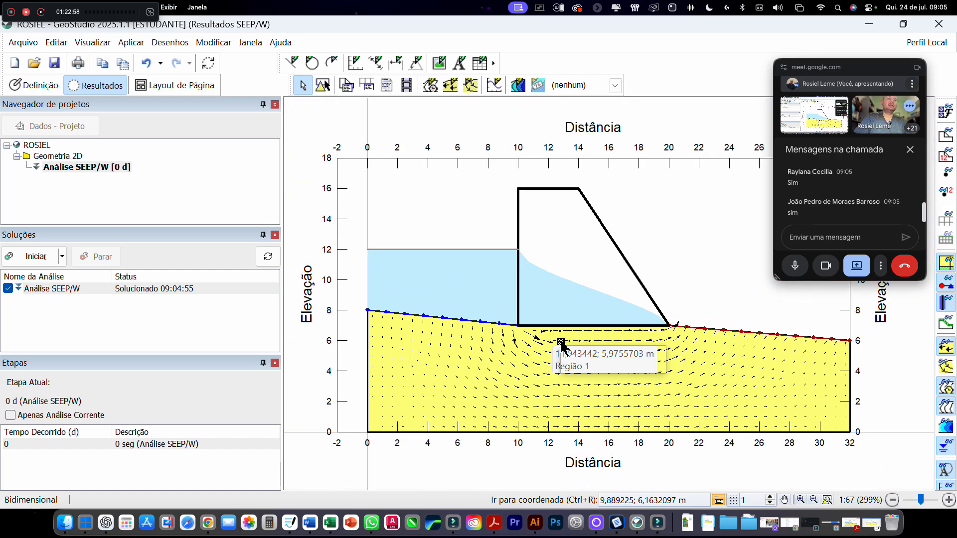
Step: Examine the flow vectors at the dam's downstream toe and along the exit surface to the far downstream edge
{"action": "scroll", "coordinate": [737, 346], "scroll_direction": "up", "scroll_amount": 3}
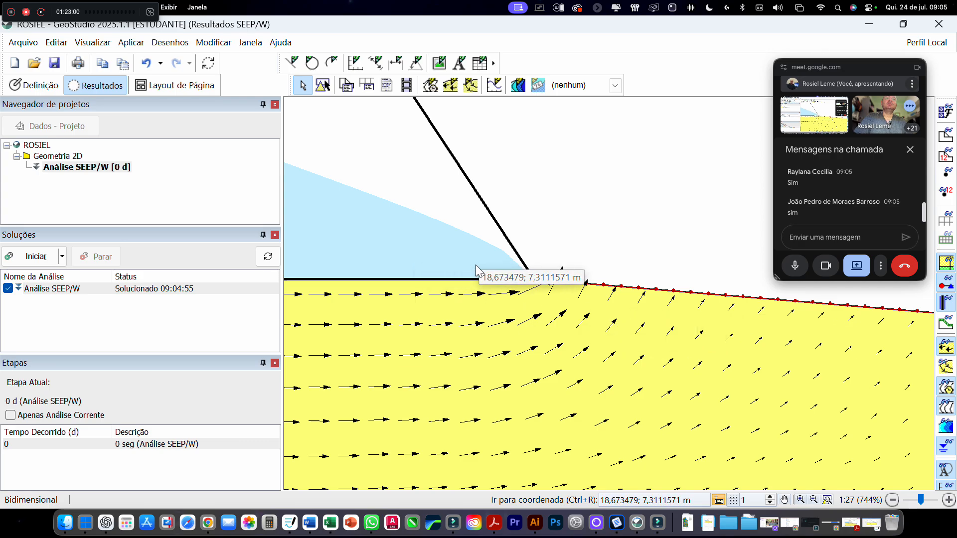
{"action": "scroll", "coordinate": [477, 271], "scroll_direction": "up", "scroll_amount": 2}
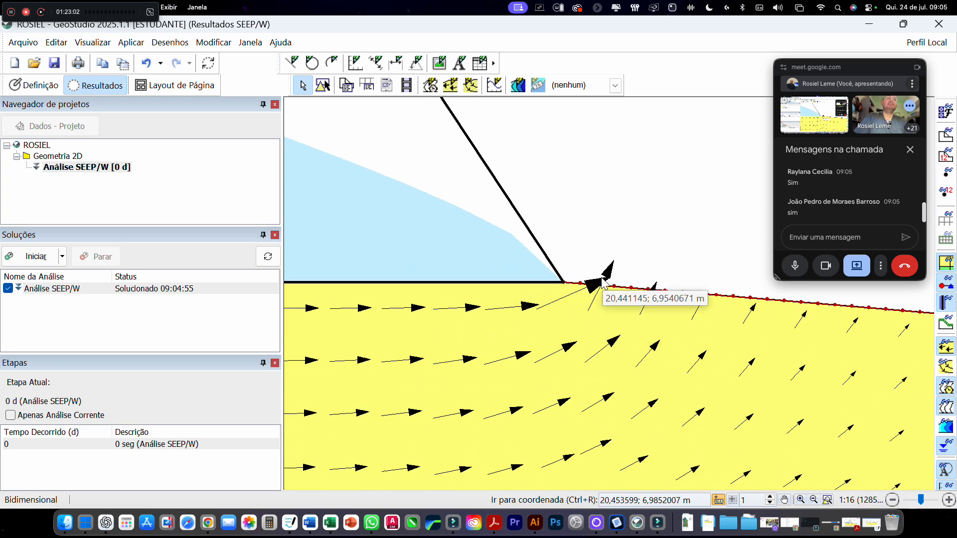
{"action": "scroll", "coordinate": [597, 307], "scroll_direction": "down", "scroll_amount": 1}
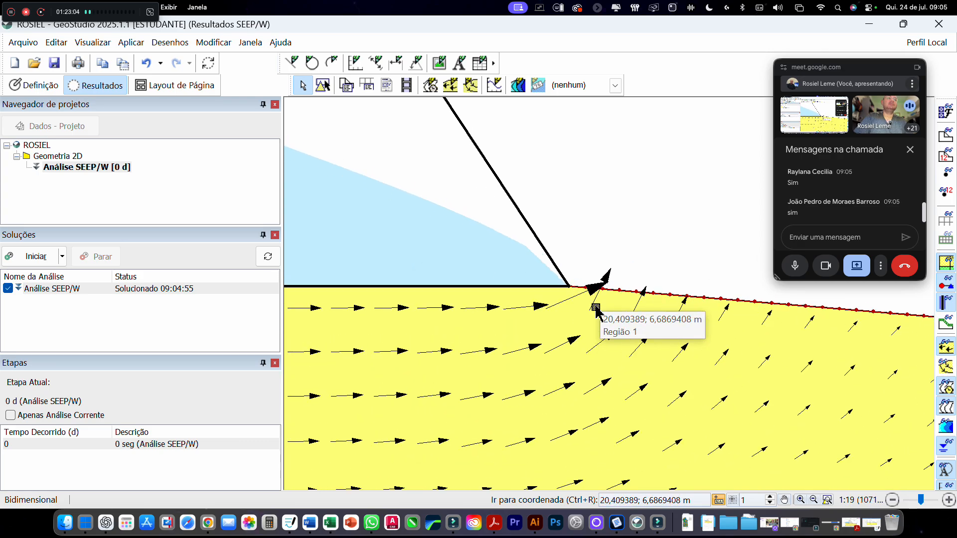
{"action": "scroll", "coordinate": [597, 308], "scroll_direction": "down", "scroll_amount": 6}
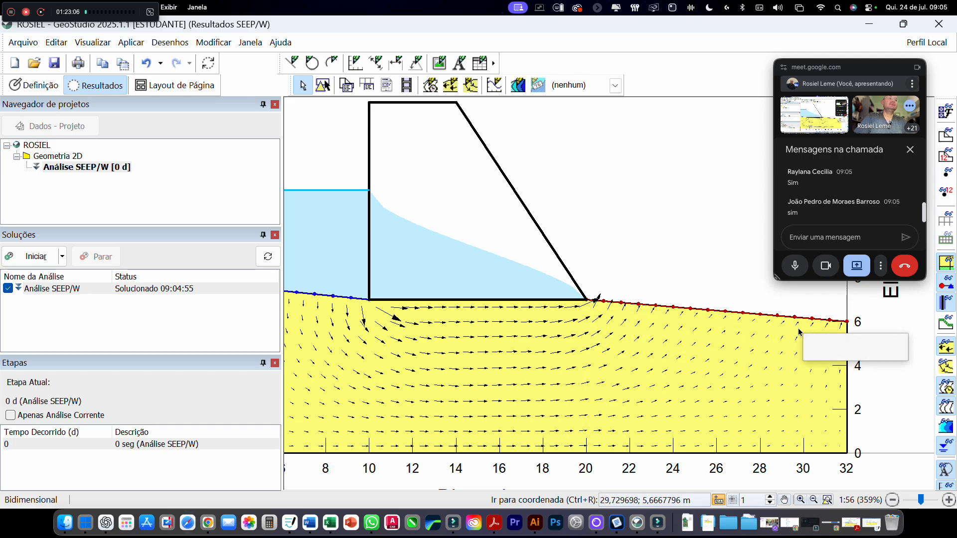
{"action": "scroll", "coordinate": [842, 327], "scroll_direction": "down", "scroll_amount": 6}
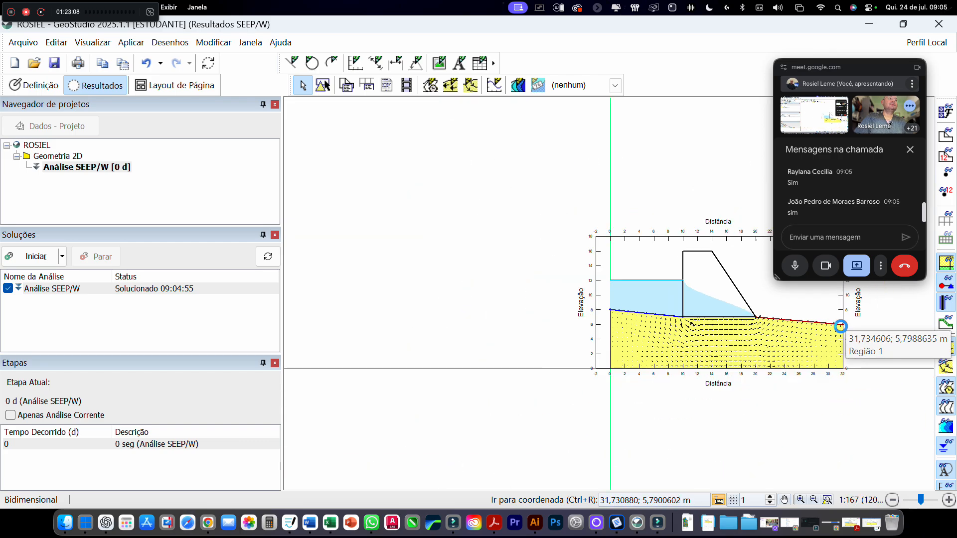
{"action": "scroll", "coordinate": [841, 327], "scroll_direction": "up", "scroll_amount": 14}
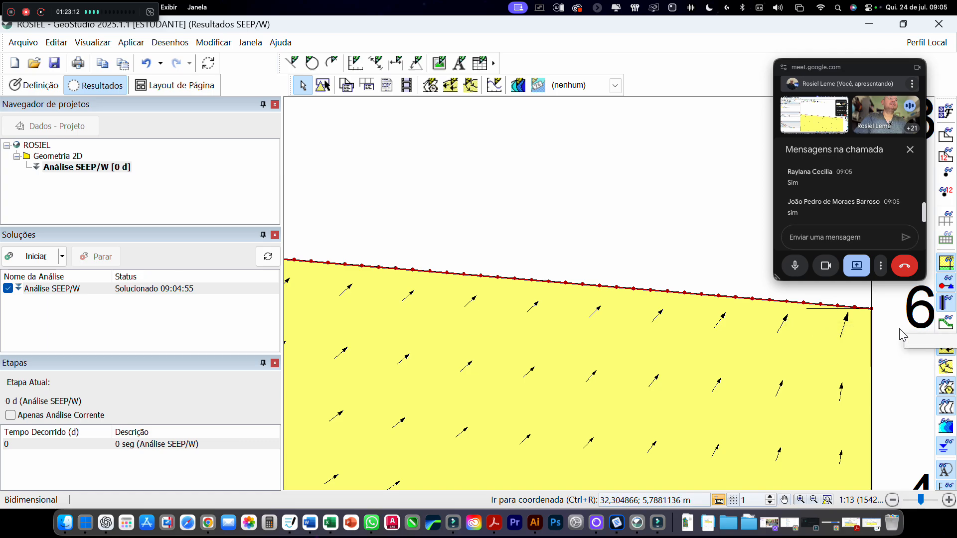
{"action": "scroll", "coordinate": [774, 352], "scroll_direction": "up", "scroll_amount": 2}
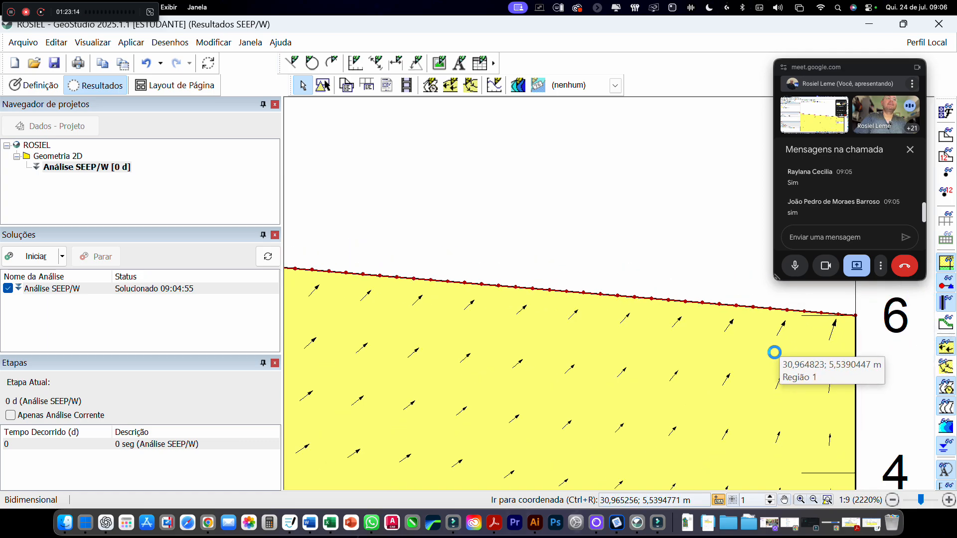
{"action": "scroll", "coordinate": [774, 353], "scroll_direction": "down", "scroll_amount": 13}
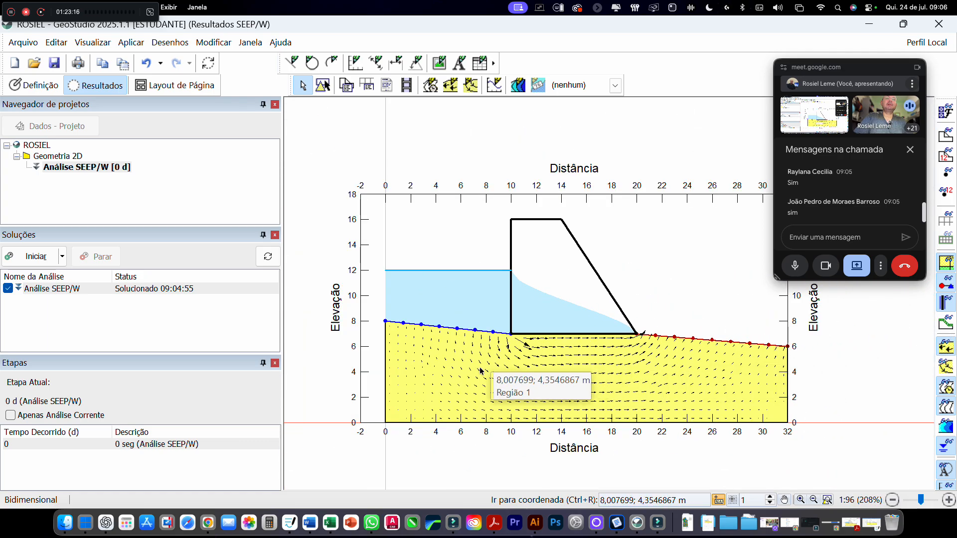
{"action": "scroll", "coordinate": [481, 371], "scroll_direction": "up", "scroll_amount": 2}
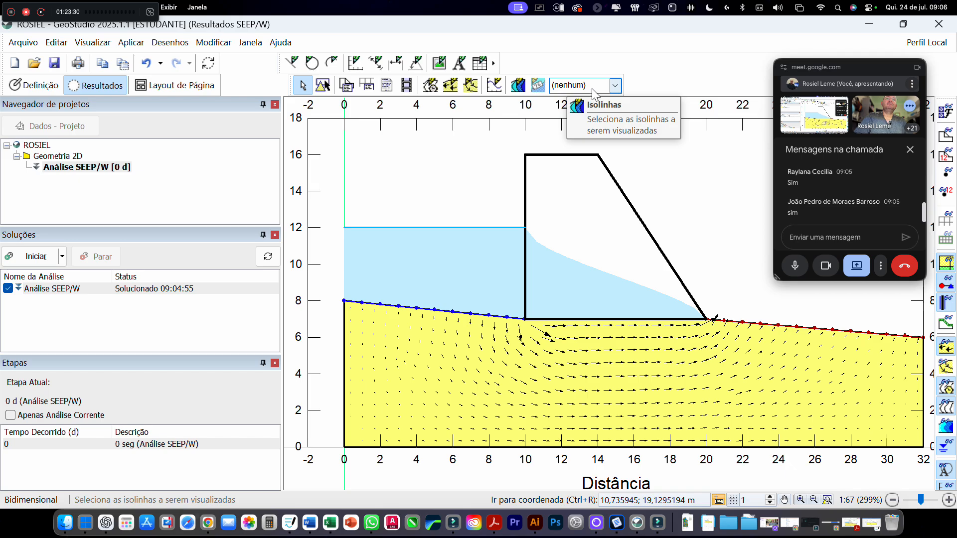
Step: Display the Water Total Head isolines on the foundation soil, switching them off once and back on to compare
{"action": "left_click", "coordinate": [568, 87]}
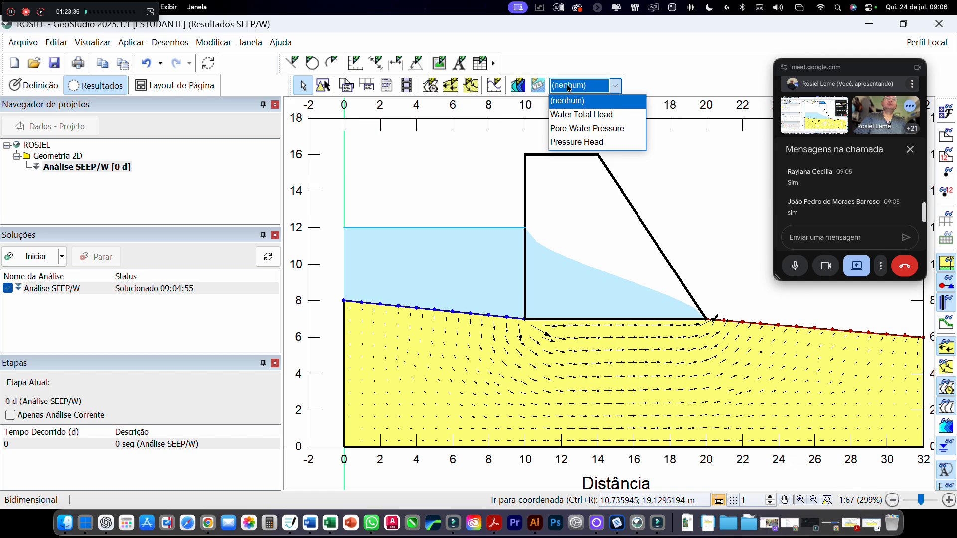
{"action": "left_click", "coordinate": [622, 119]}
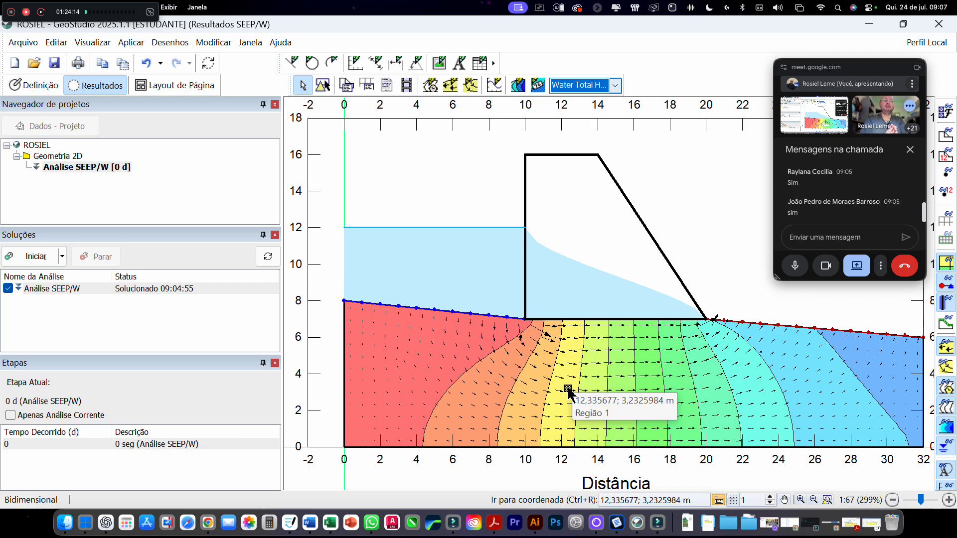
{"action": "left_click", "coordinate": [616, 87]}
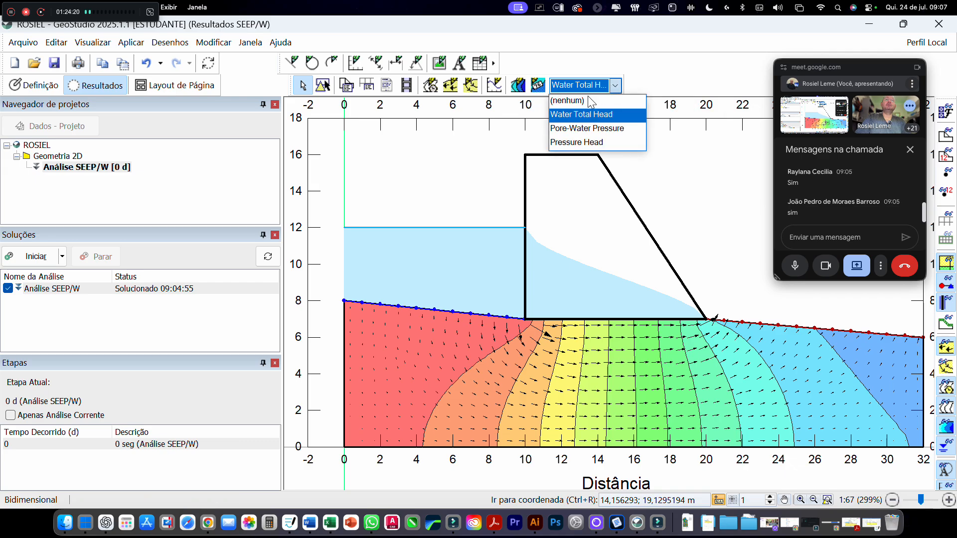
{"action": "left_click", "coordinate": [568, 101]}
{"action": "left_click", "coordinate": [617, 87]}
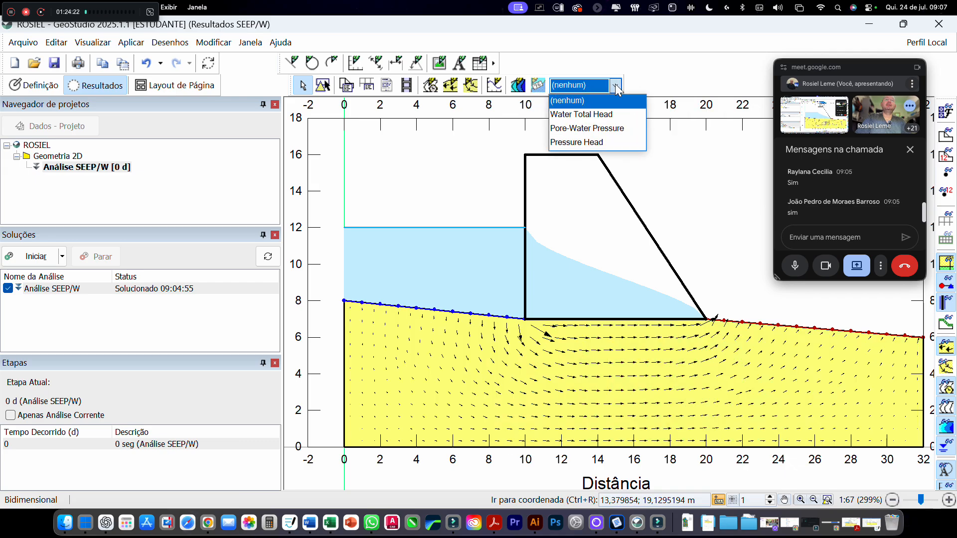
{"action": "left_click", "coordinate": [603, 116]}
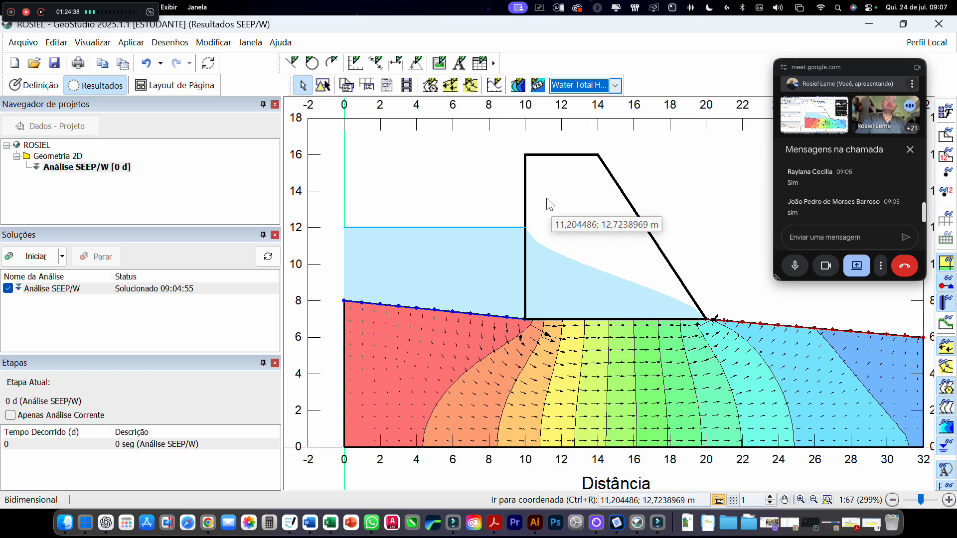
Step: Label the Water Total Head isolines from 11,5 to 6,5, placing the first label near the dam's upstream base corner
{"action": "left_click", "coordinate": [537, 87]}
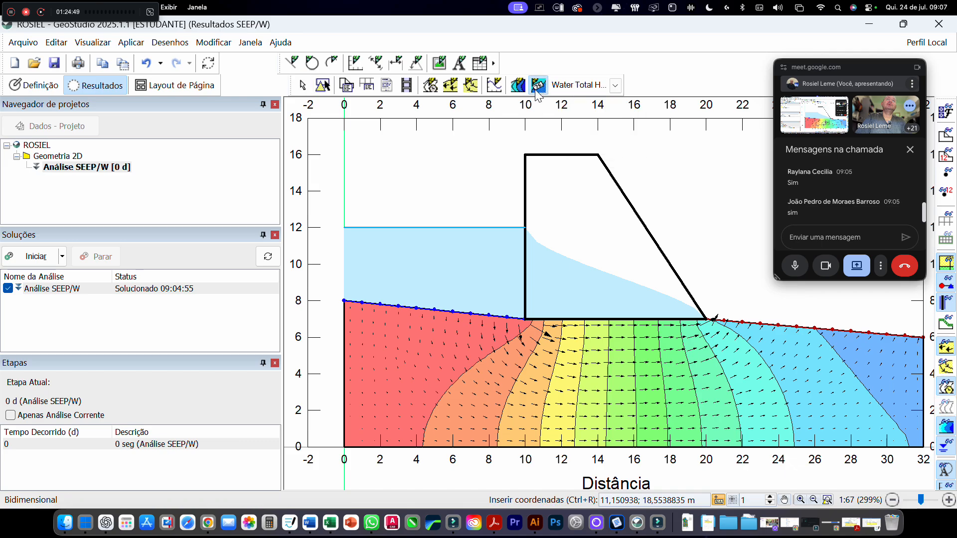
{"action": "left_click", "coordinate": [504, 344]}
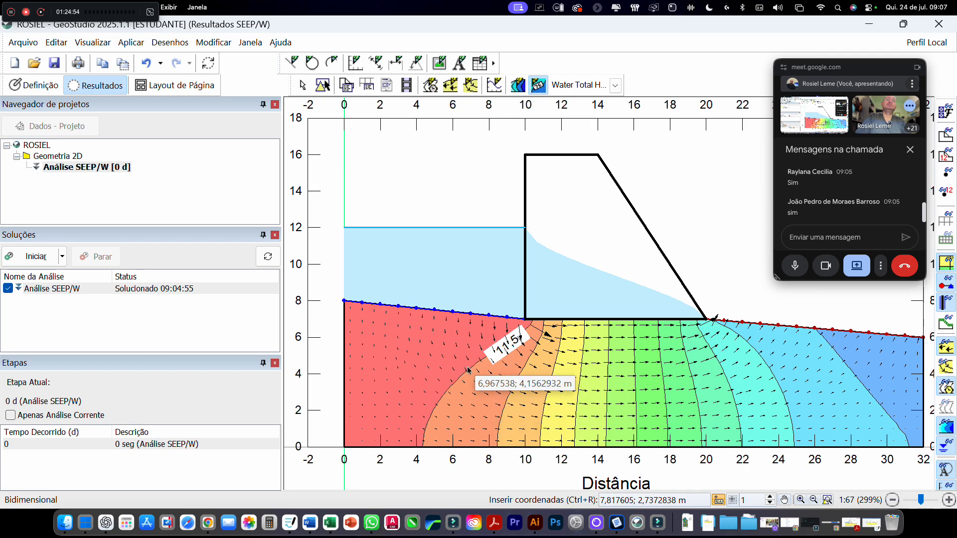
{"action": "left_click", "coordinate": [510, 396]}
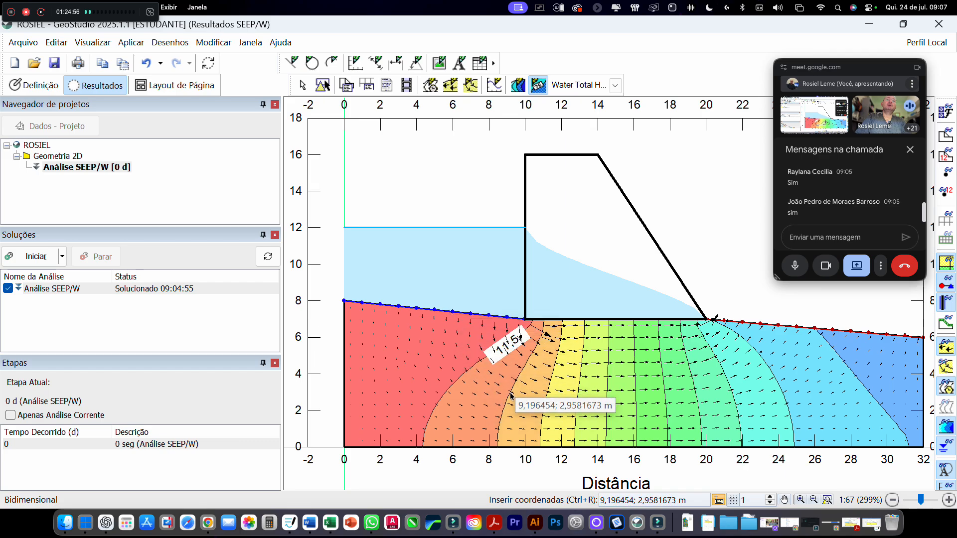
{"action": "left_click", "coordinate": [543, 422]}
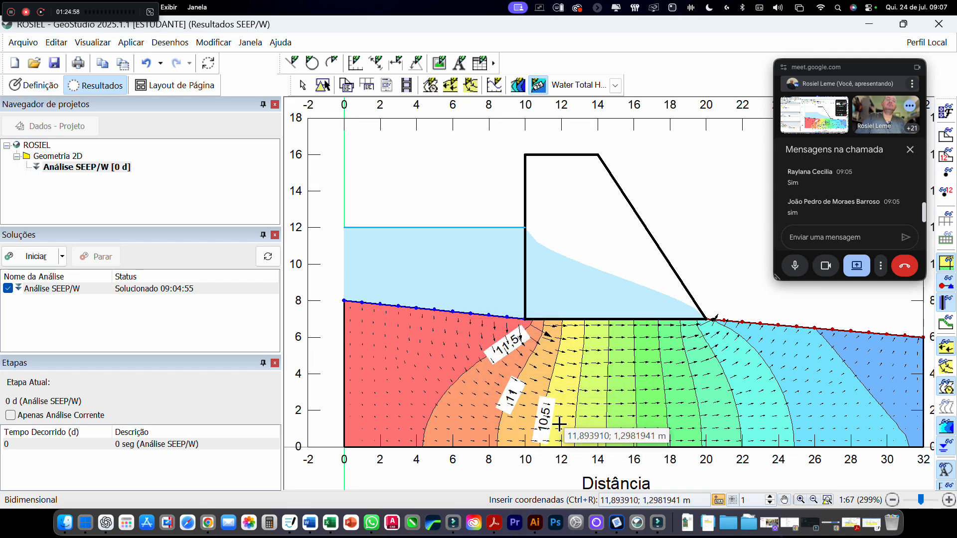
{"action": "left_click", "coordinate": [576, 432]}
{"action": "left_click", "coordinate": [607, 431]}
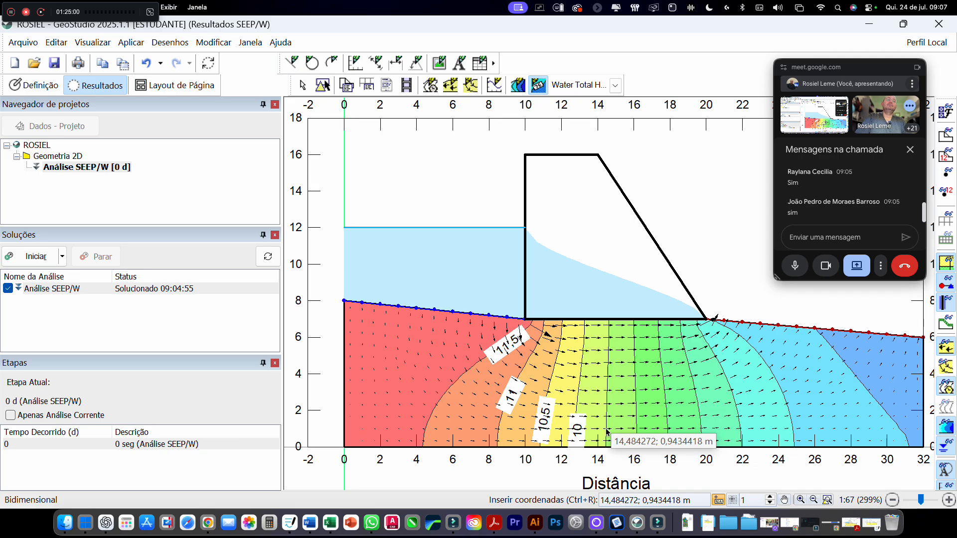
{"action": "left_click", "coordinate": [634, 433]}
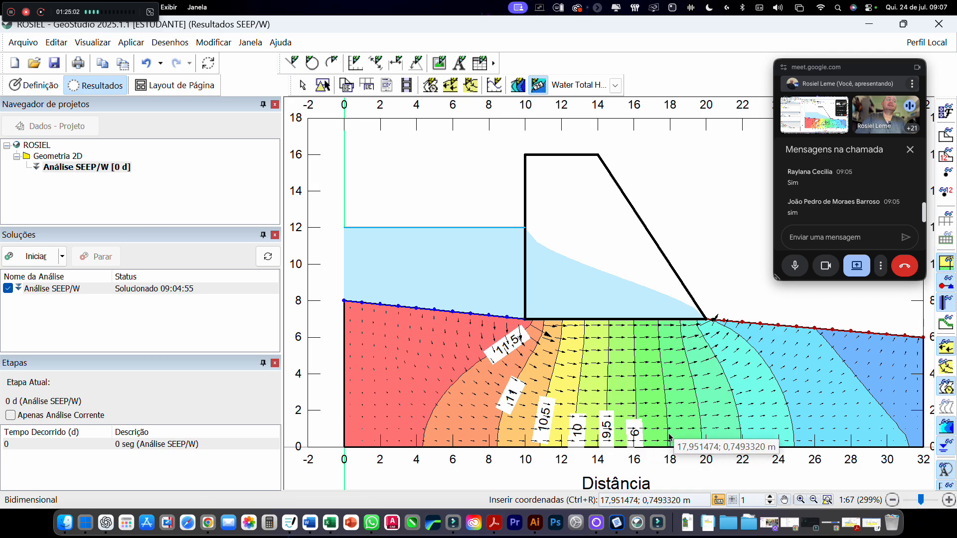
{"action": "left_click", "coordinate": [664, 432]}
{"action": "left_click", "coordinate": [698, 432]}
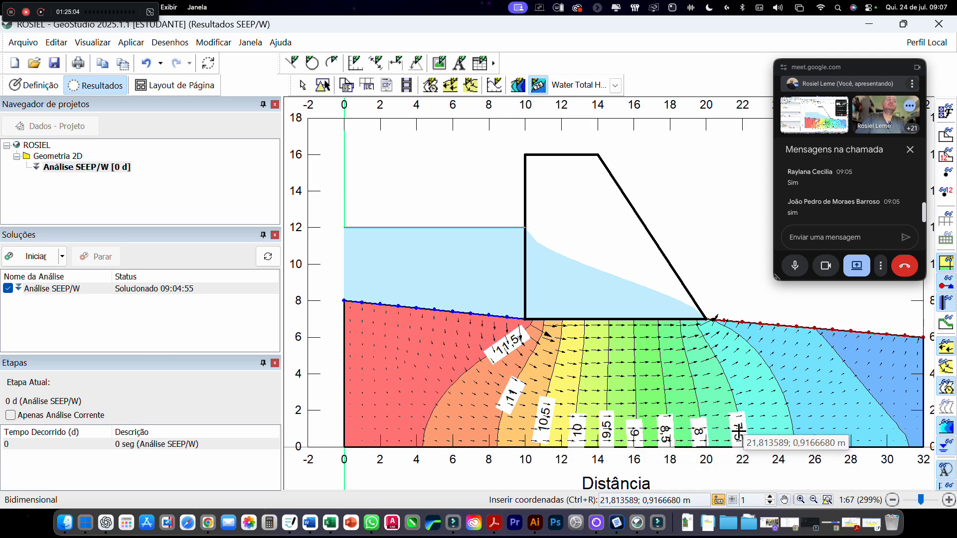
{"action": "left_click", "coordinate": [738, 430]}
{"action": "left_click", "coordinate": [796, 427]}
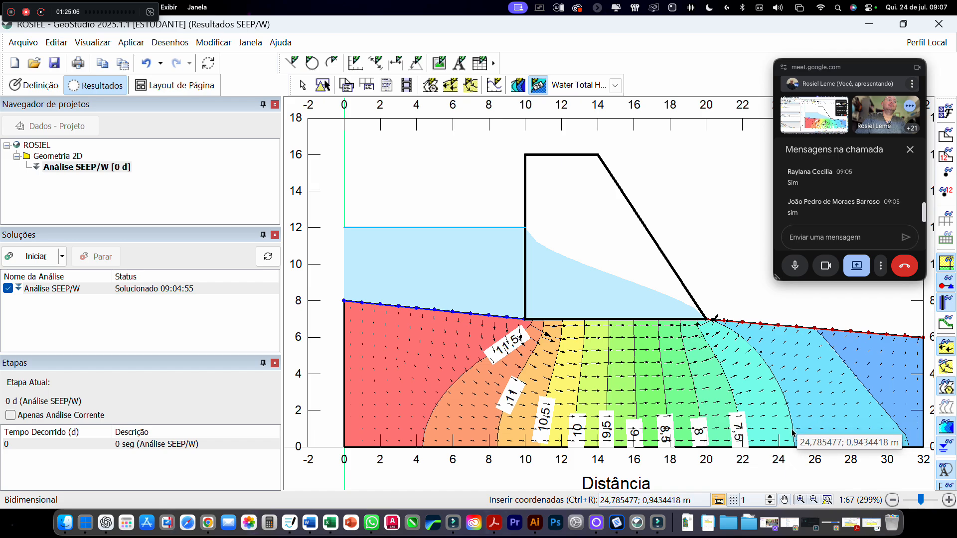
{"action": "left_click", "coordinate": [865, 396]}
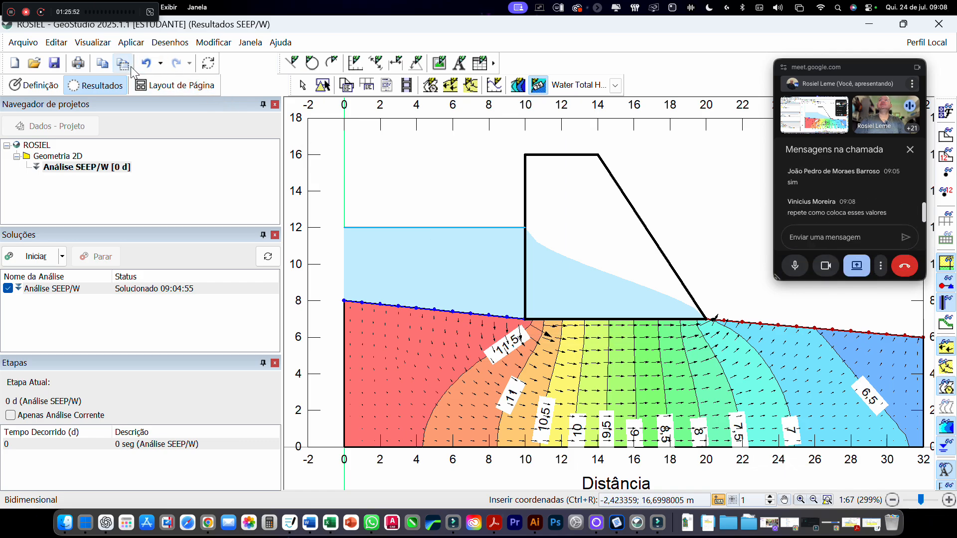
Step: Undo the isoline display together with its labels and show the Water Total Head isolines again
{"action": "left_click", "coordinate": [146, 67]}
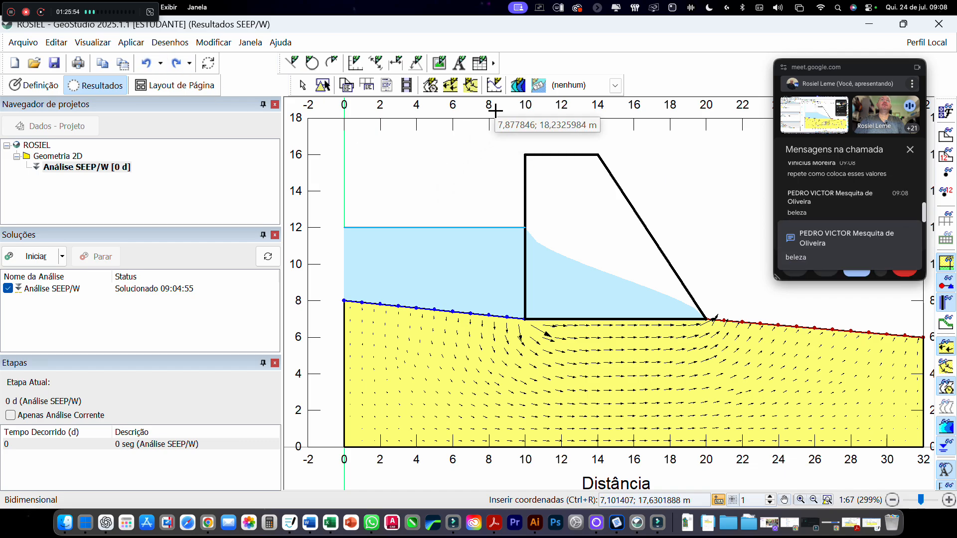
{"action": "left_click", "coordinate": [580, 89]}
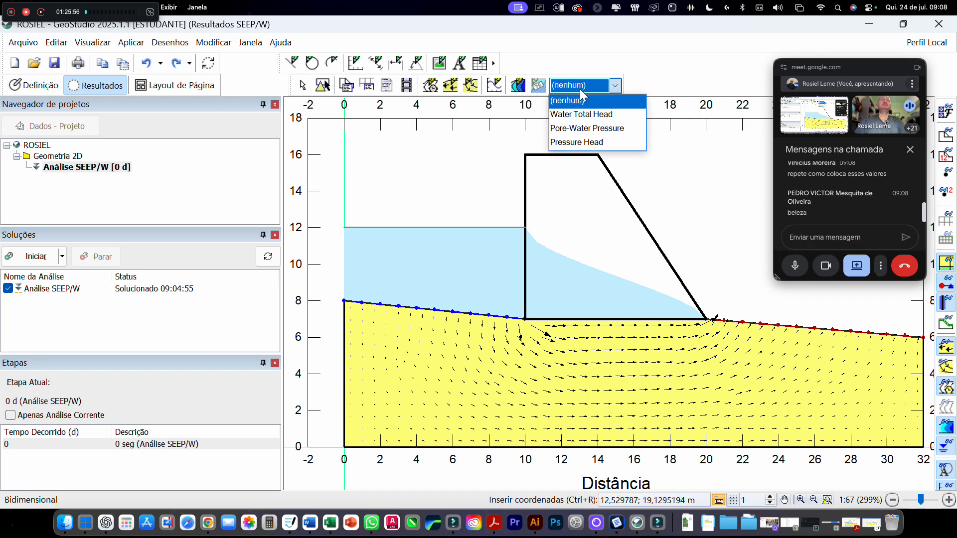
{"action": "left_click", "coordinate": [579, 116]}
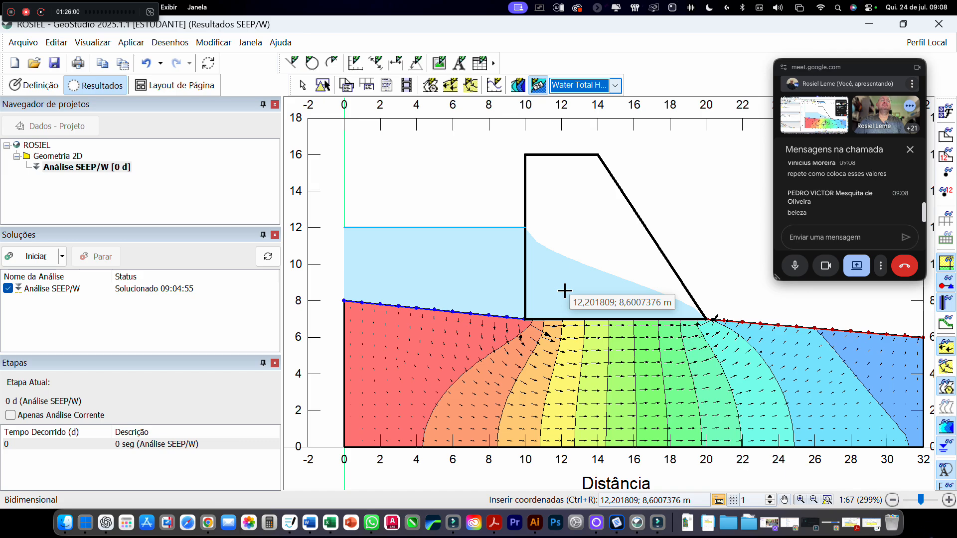
Step: Label the Water Total Head isolines from 11,5 to 7 along the foundation's bottom edge and the 6,5 isoline near mid-depth downstream
{"action": "left_click", "coordinate": [539, 86]}
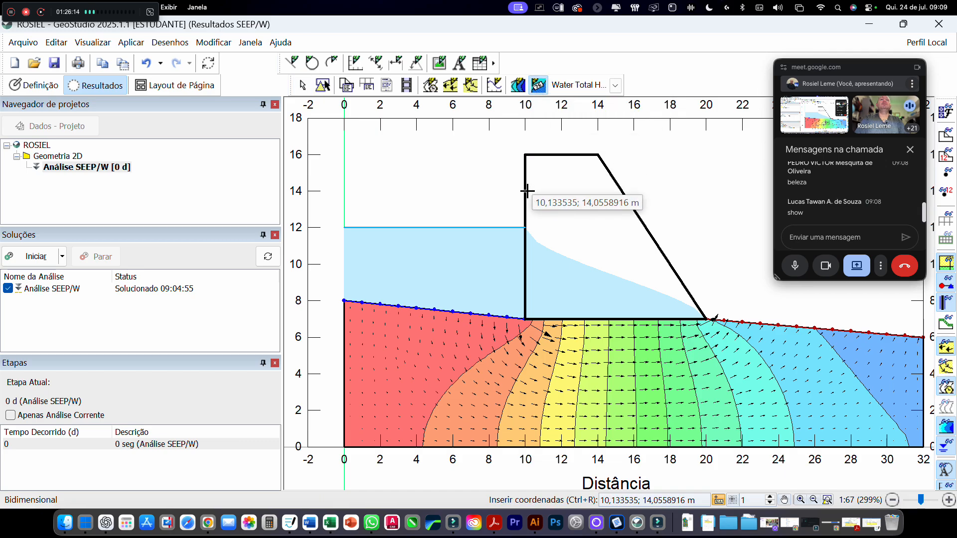
{"action": "left_click", "coordinate": [426, 427]}
{"action": "left_click", "coordinate": [502, 427]}
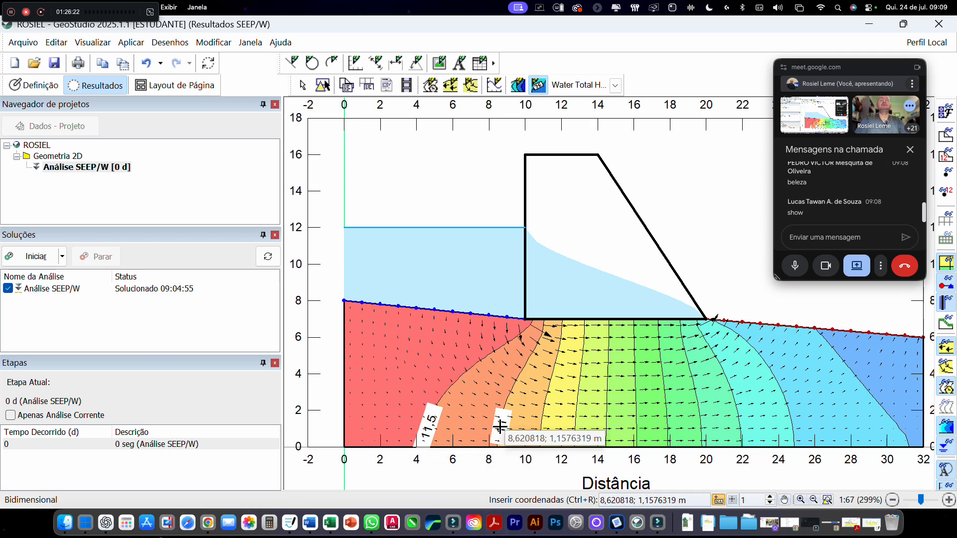
{"action": "left_click", "coordinate": [543, 429]}
{"action": "left_click", "coordinate": [577, 429]}
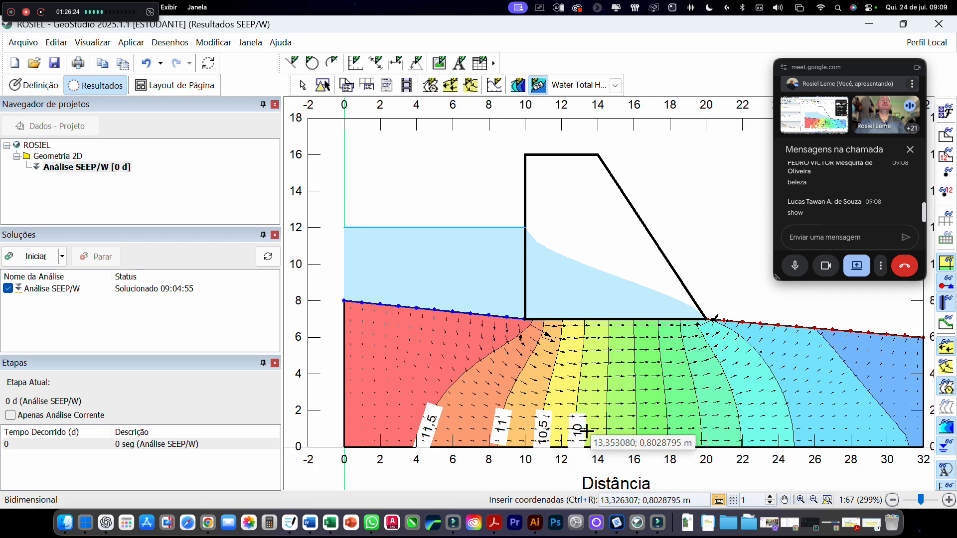
{"action": "left_click", "coordinate": [607, 432]}
{"action": "left_click", "coordinate": [636, 433]}
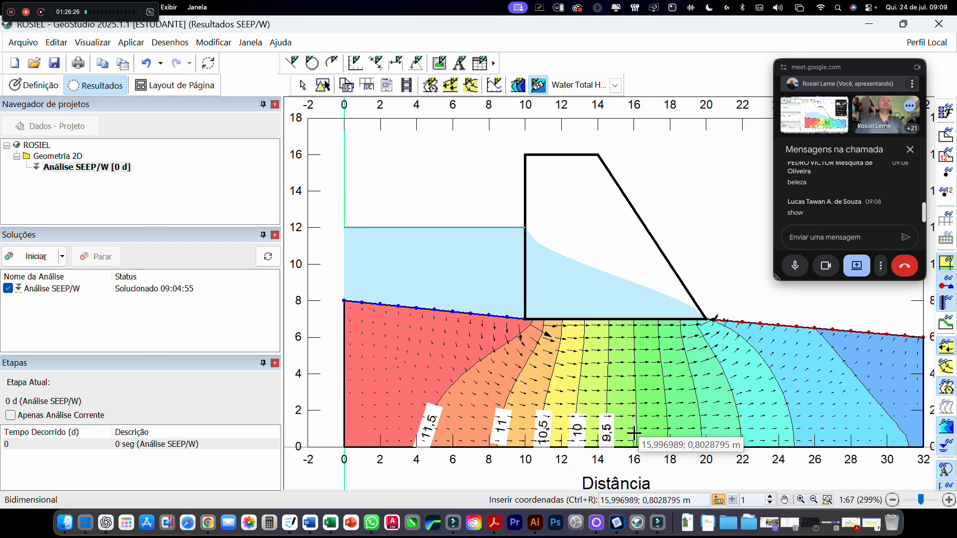
{"action": "left_click", "coordinate": [664, 432]}
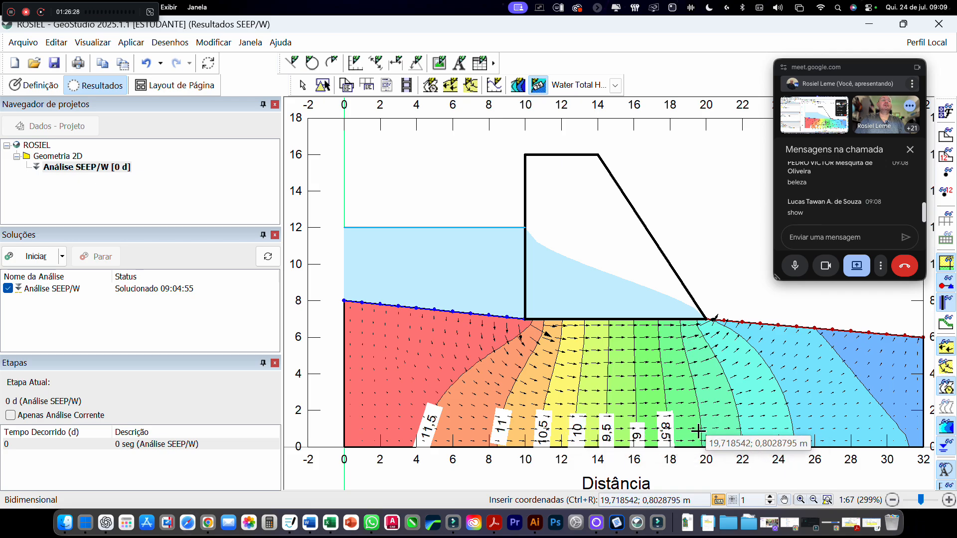
{"action": "left_click", "coordinate": [700, 432]}
{"action": "left_click", "coordinate": [738, 431]}
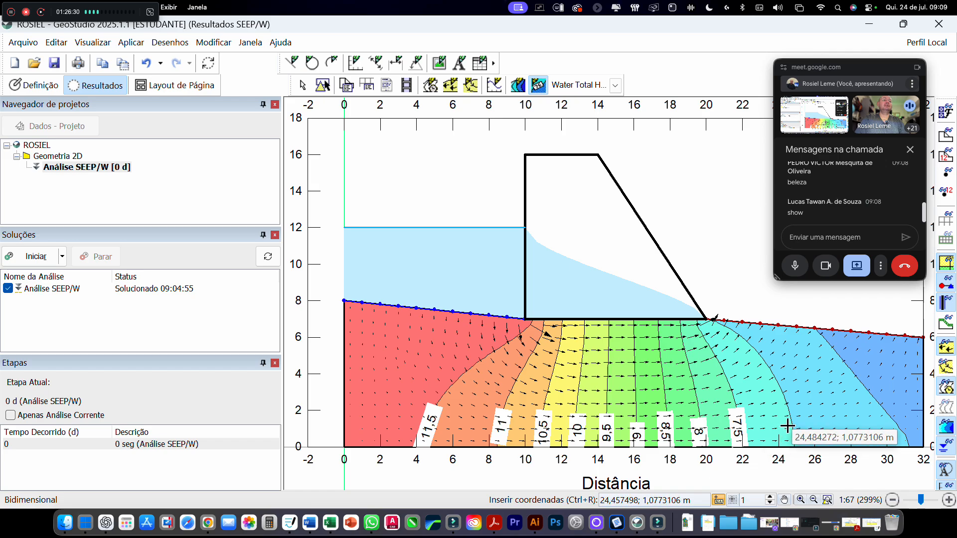
{"action": "left_click", "coordinate": [791, 427]}
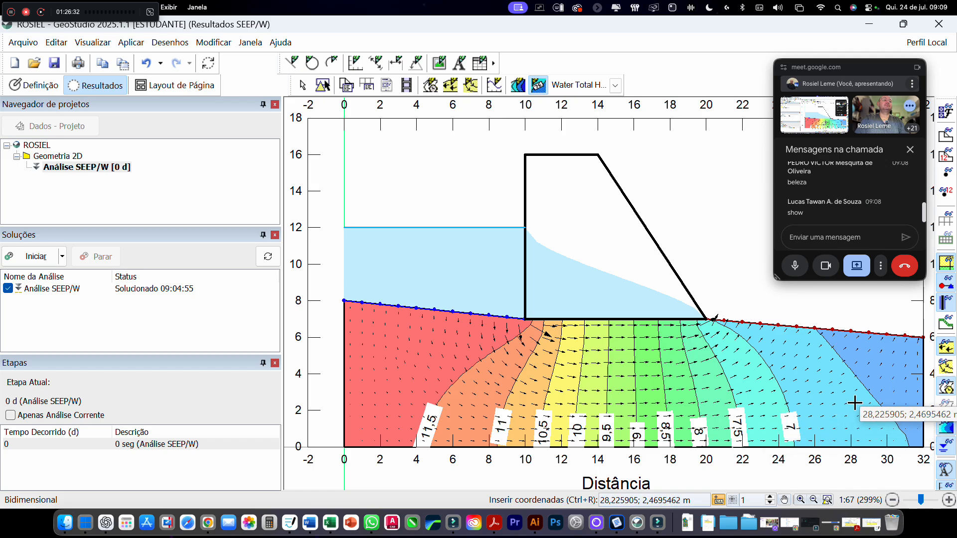
{"action": "left_click", "coordinate": [873, 398]}
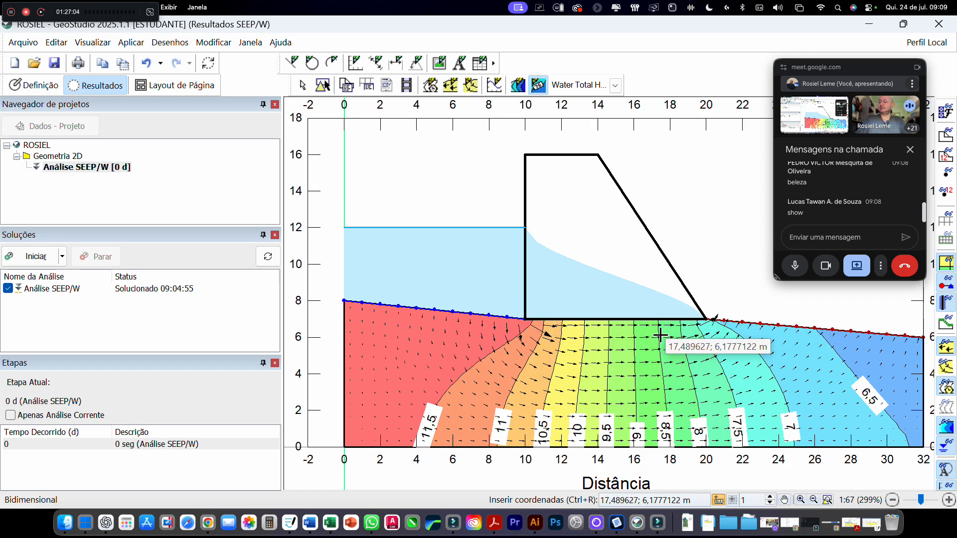
Step: Switch to Goodnotes
{"action": "left_click", "coordinate": [291, 521]}
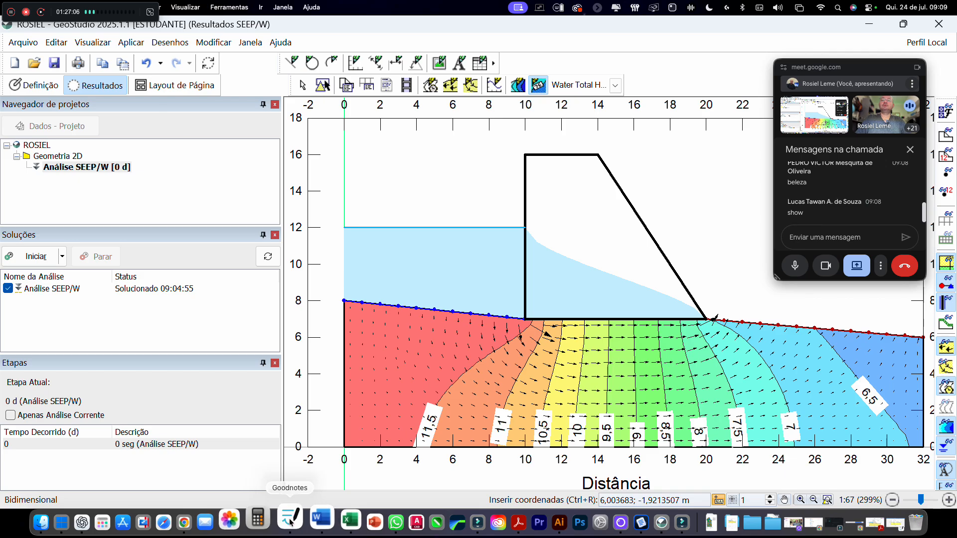